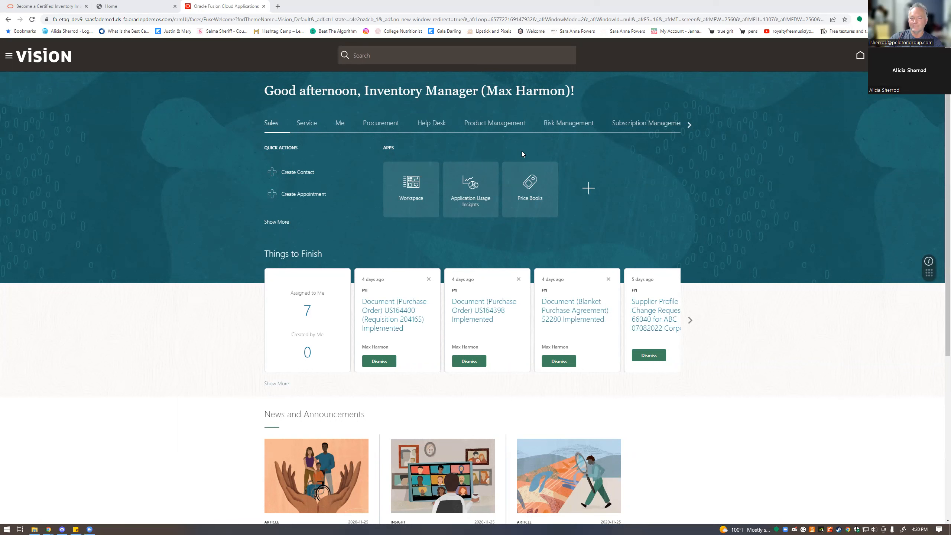
# Step: Open Product Information Management from the Product Management apps and start creating a new item
pyautogui.click(486, 125)
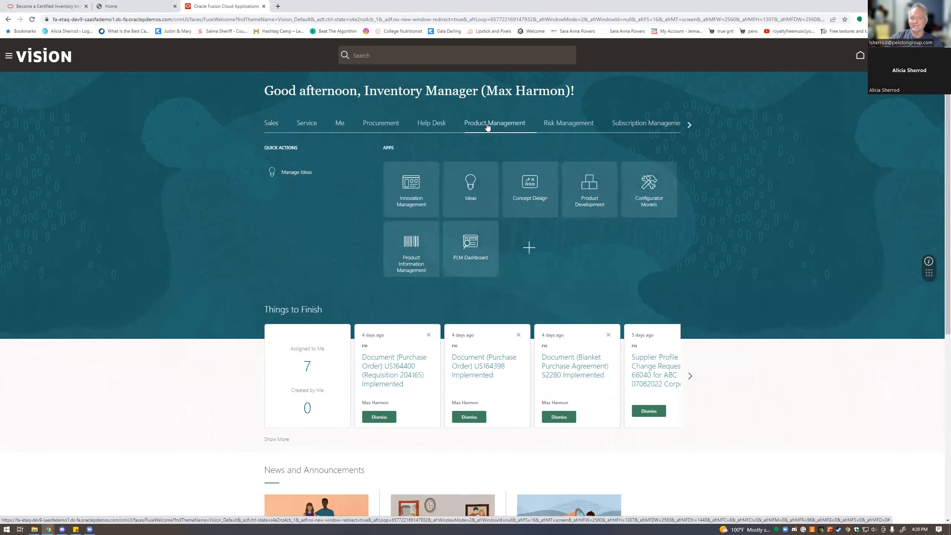
pyautogui.click(438, 126)
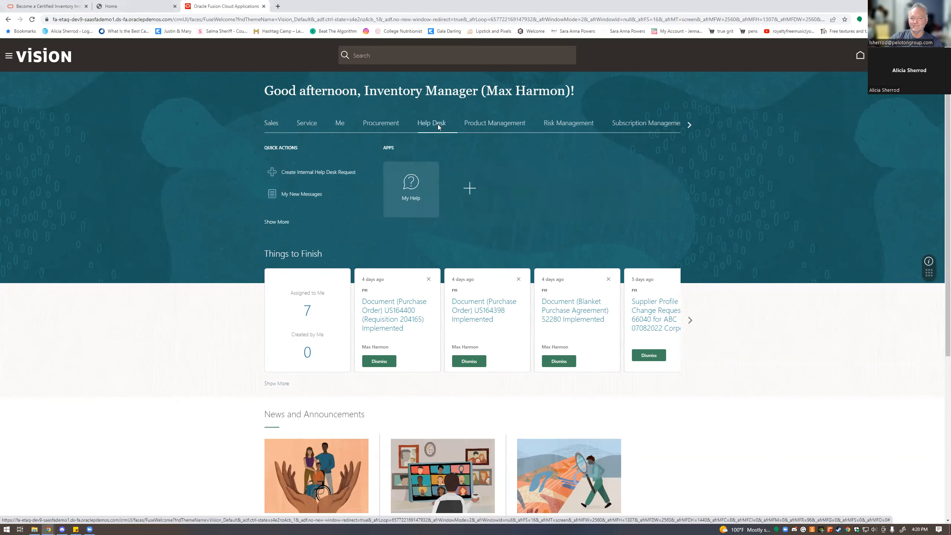
pyautogui.click(566, 127)
pyautogui.click(503, 127)
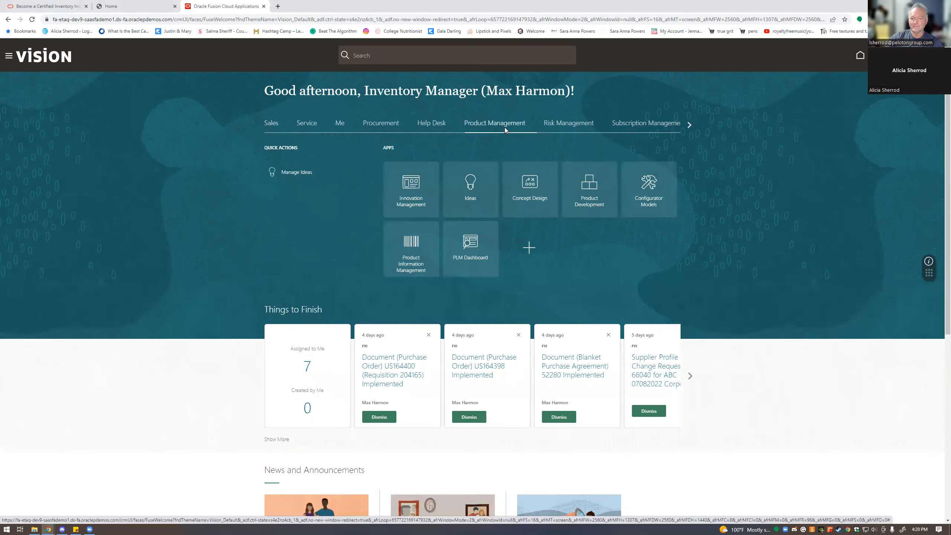
pyautogui.click(400, 252)
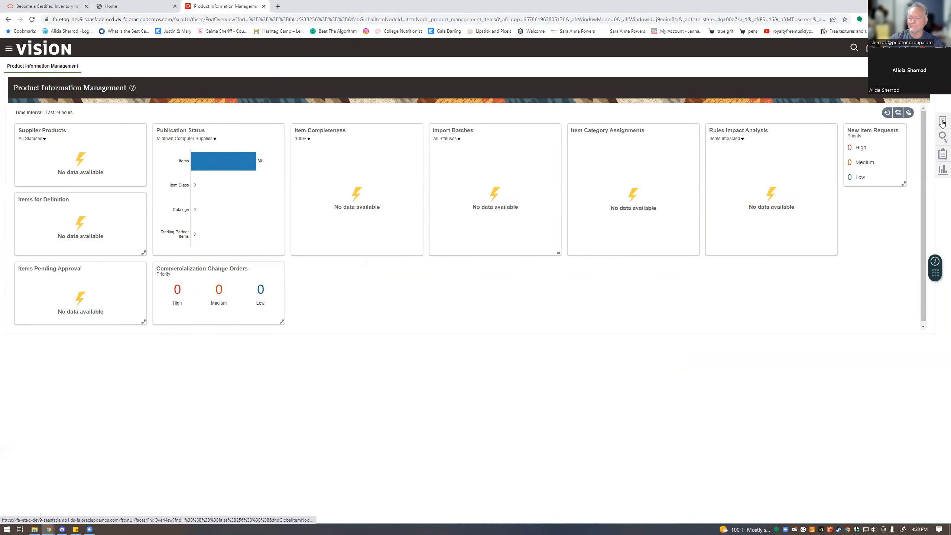
pyautogui.click(807, 72)
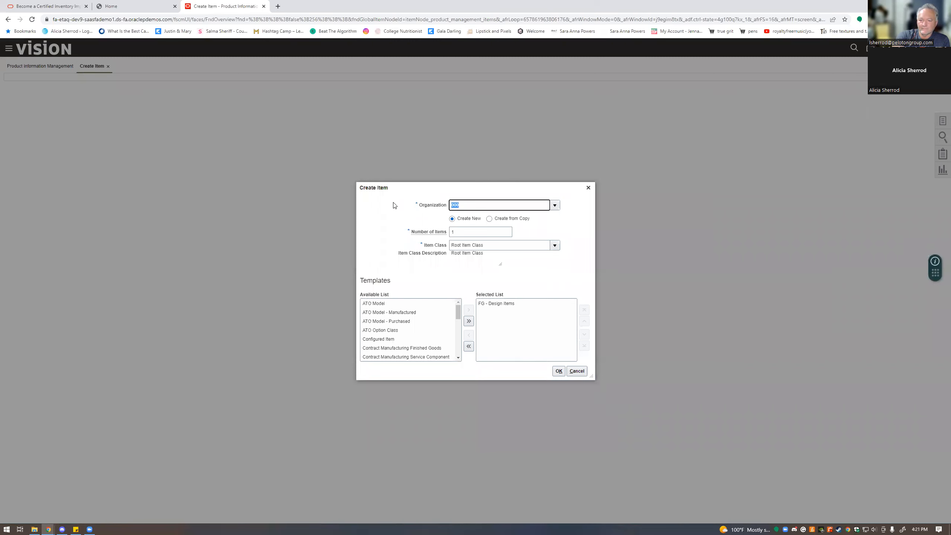
pyautogui.write('AS80')
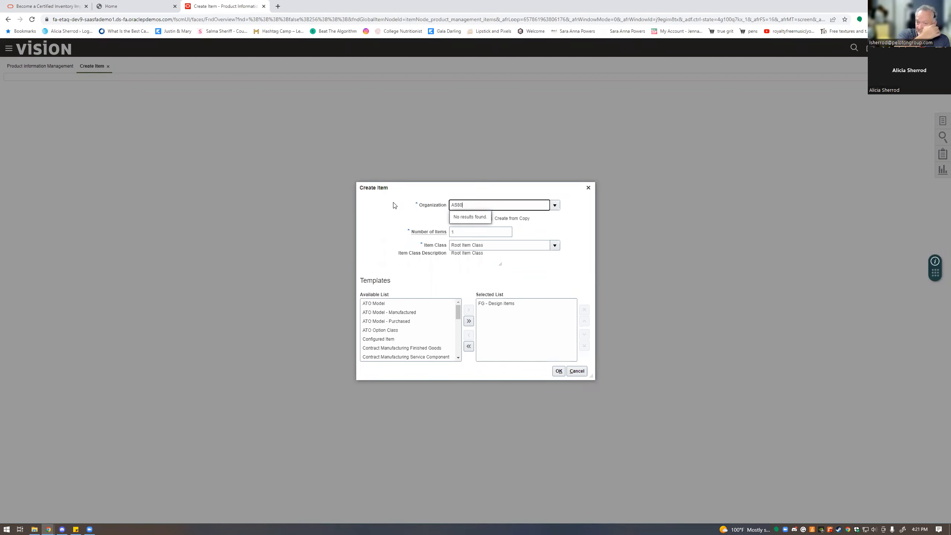
pyautogui.write('80')
pyautogui.click(550, 220)
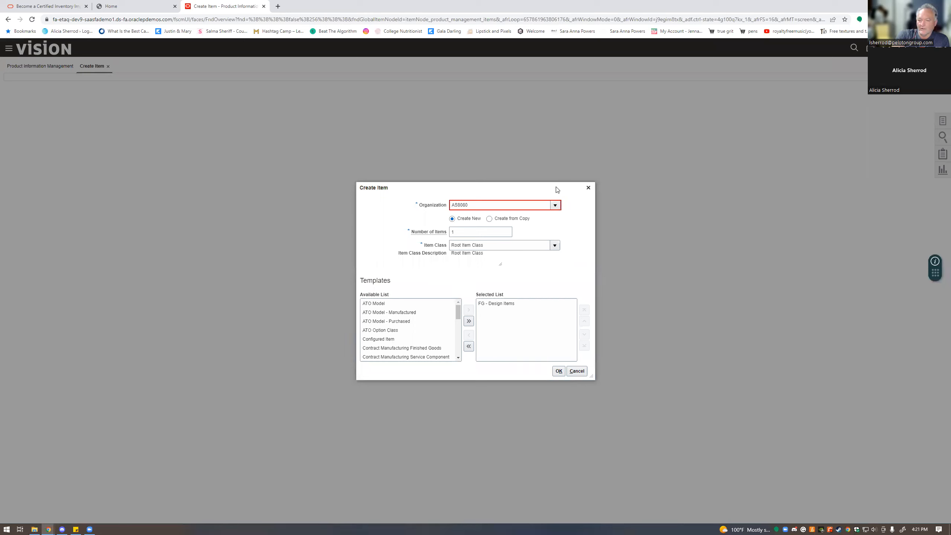
pyautogui.click(524, 205)
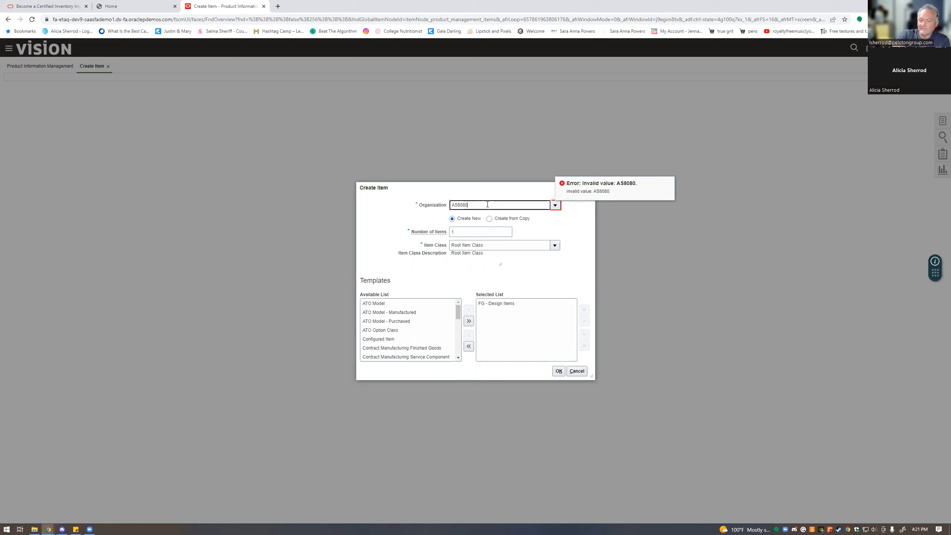
pyautogui.click(560, 206)
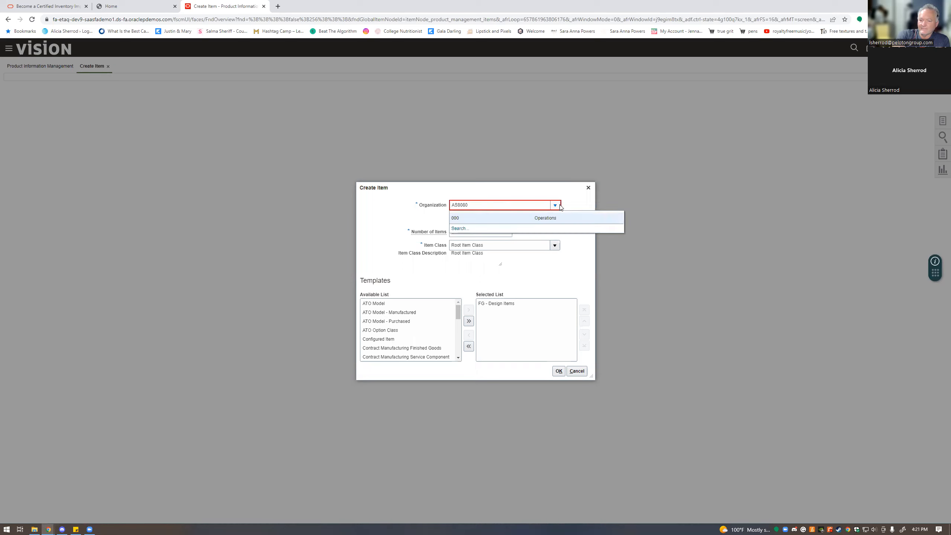
pyautogui.click(518, 216)
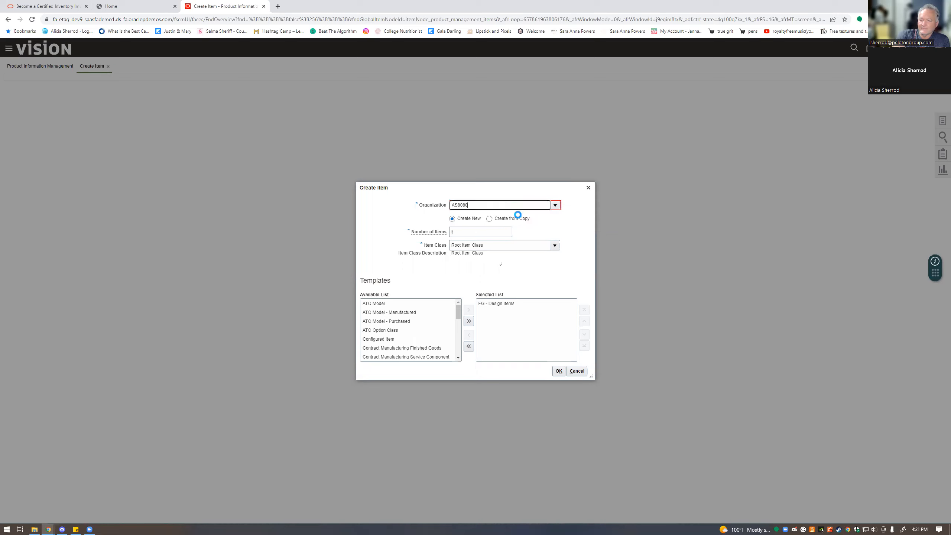
pyautogui.doubleClick(494, 202)
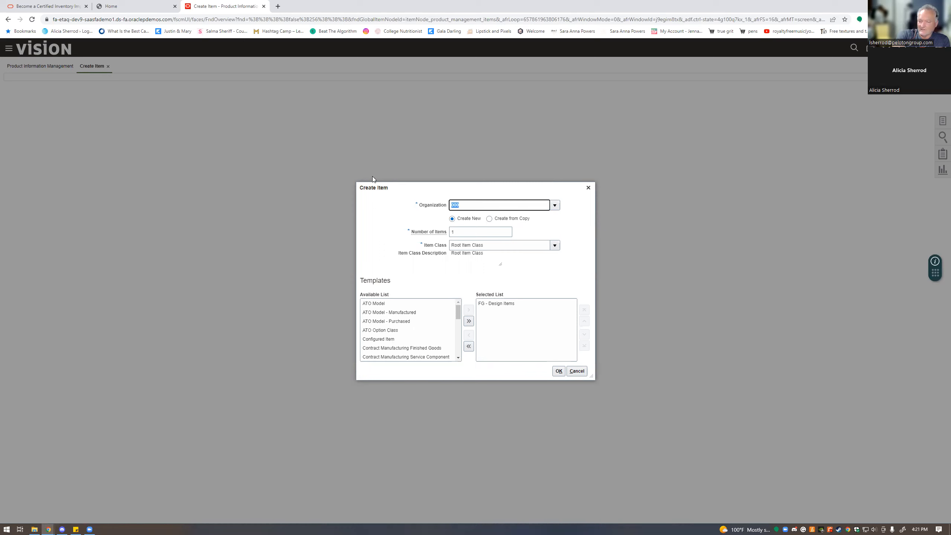
pyautogui.press('Tab')
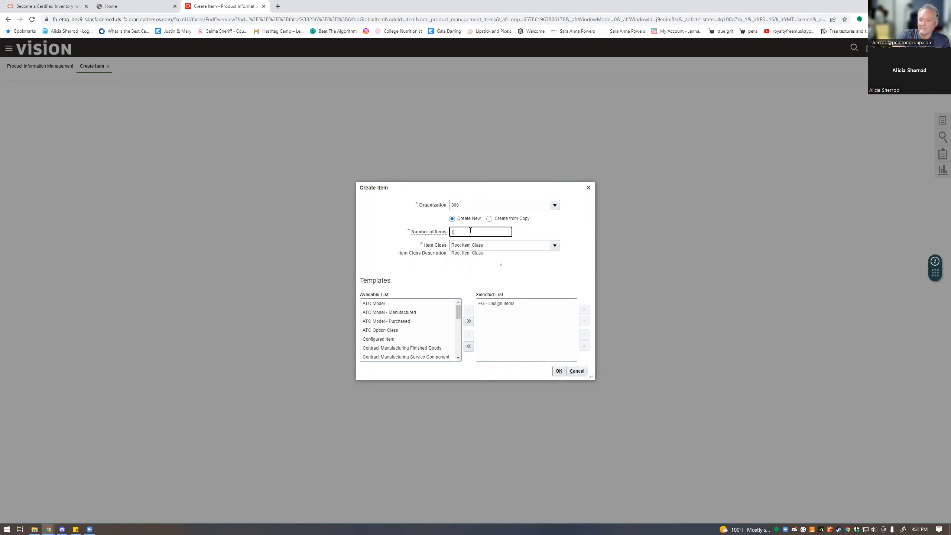
pyautogui.write('AS')
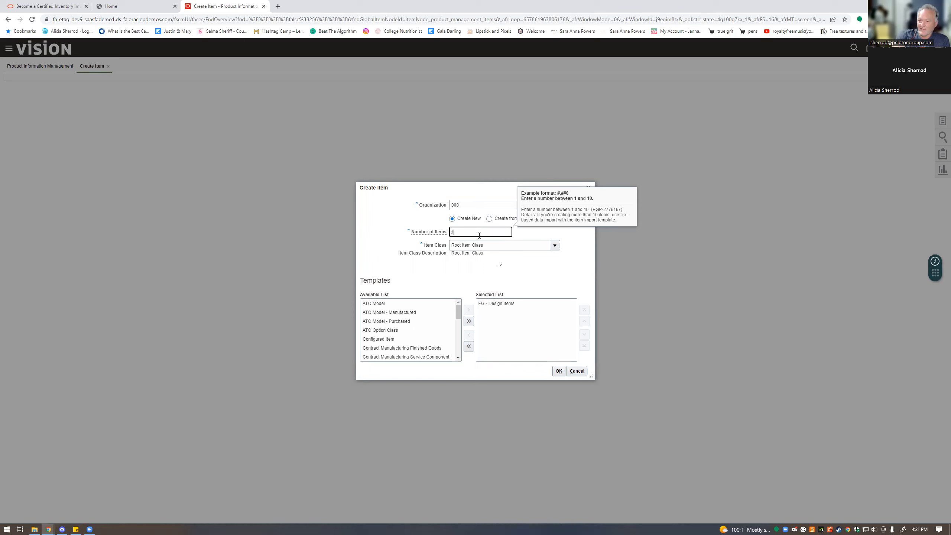
pyautogui.click(526, 273)
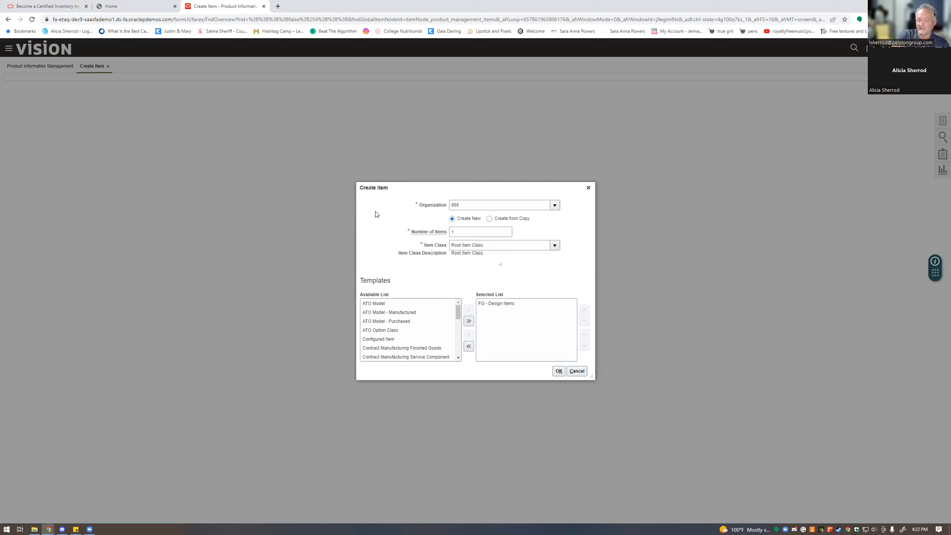
# Step: Replace the FG - Design Items template with Purchased Item and continue creating the new item
pyautogui.scroll(-3, 408, 325)
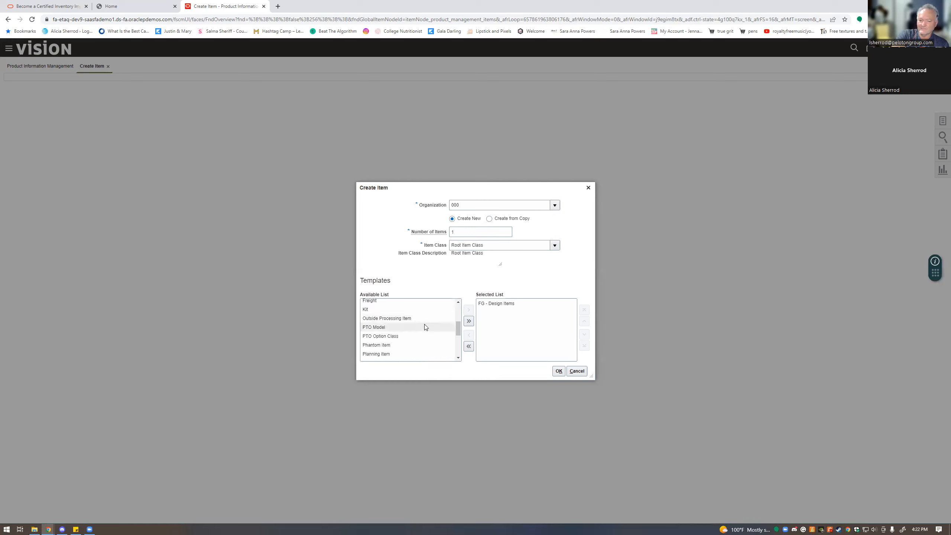
pyautogui.scroll(-3, 424, 324)
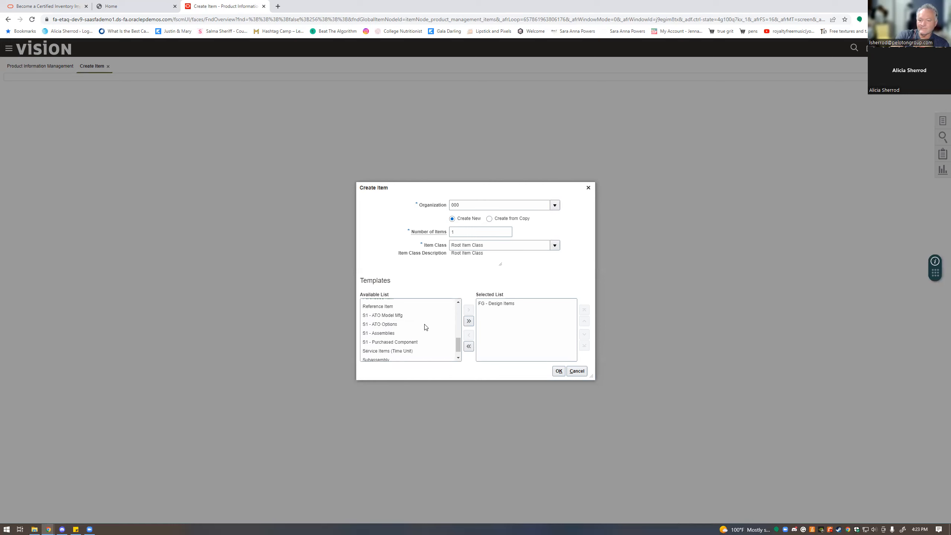
pyautogui.scroll(-1, 425, 326)
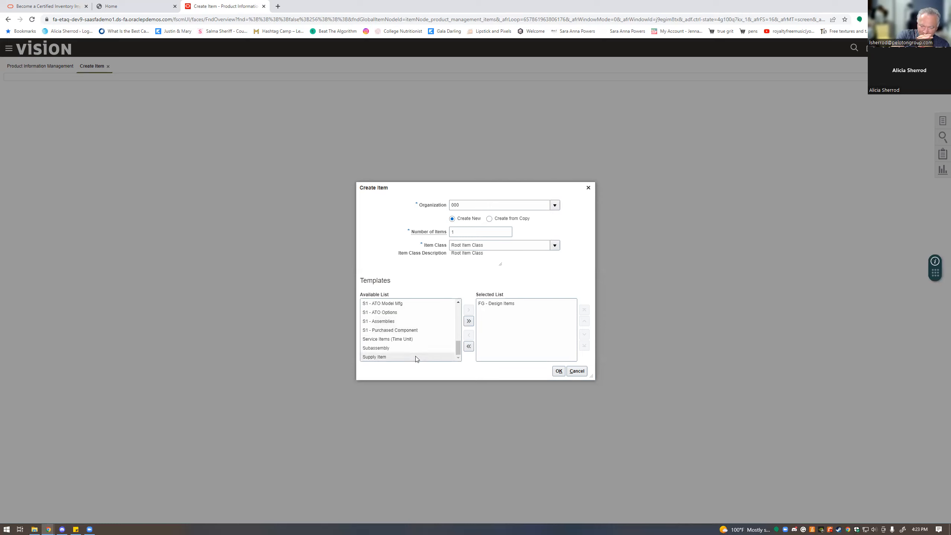
pyautogui.scroll(3, 416, 358)
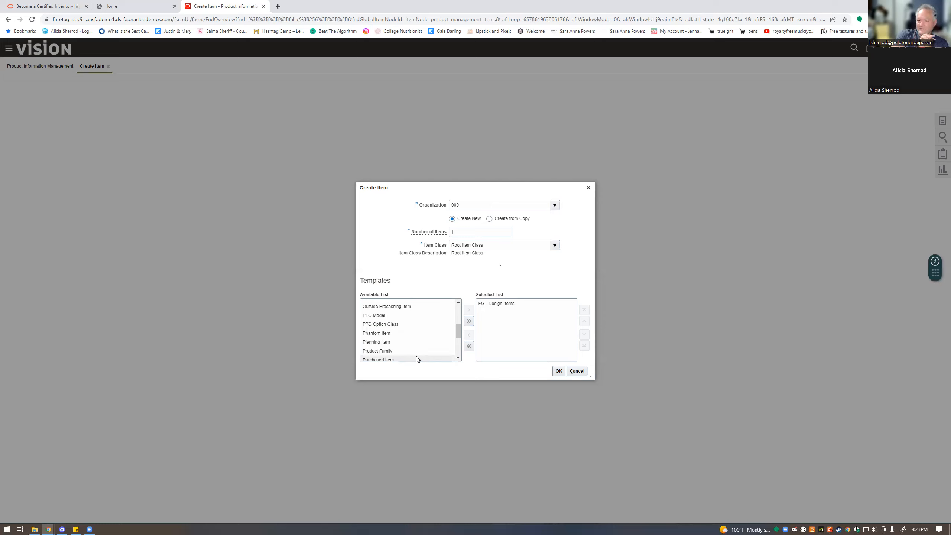
pyautogui.scroll(-2, 416, 354)
pyautogui.click(397, 323)
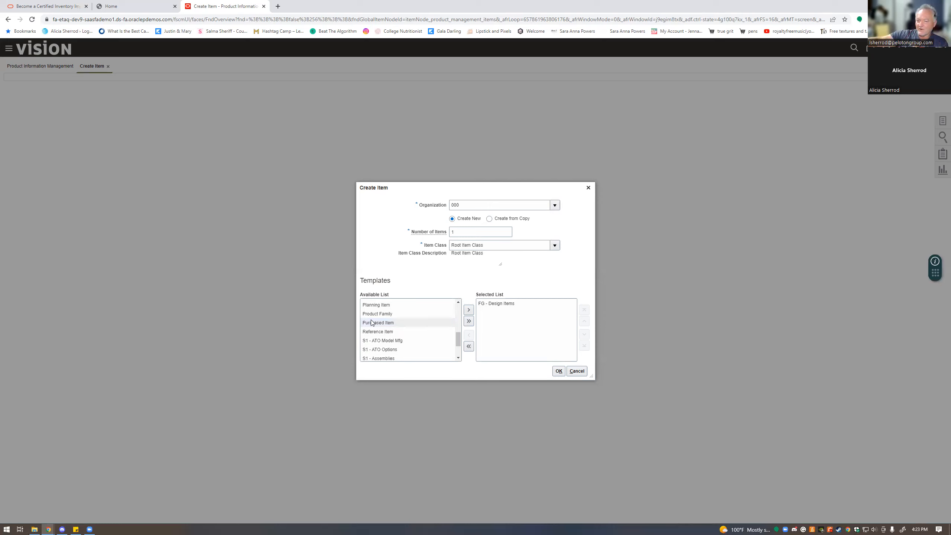
pyautogui.click(468, 310)
pyautogui.click(498, 305)
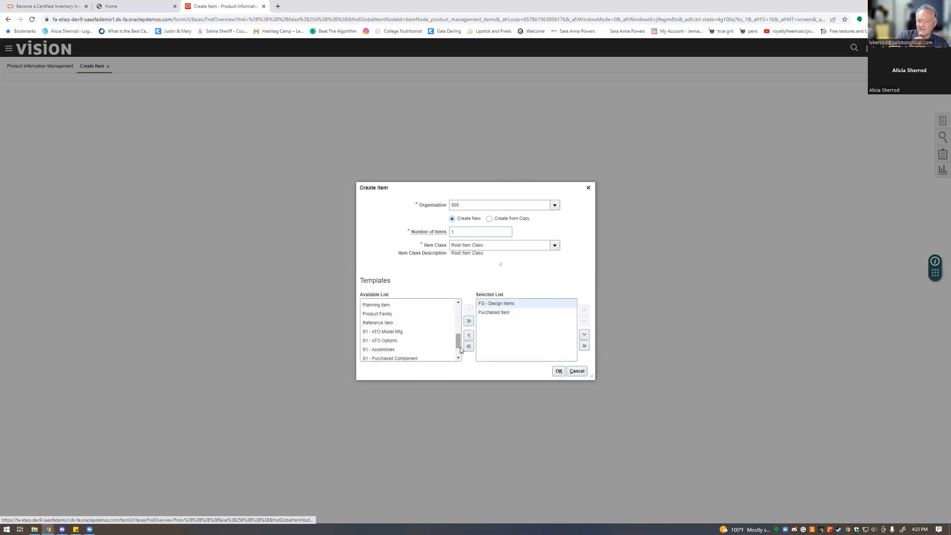
pyautogui.click(469, 335)
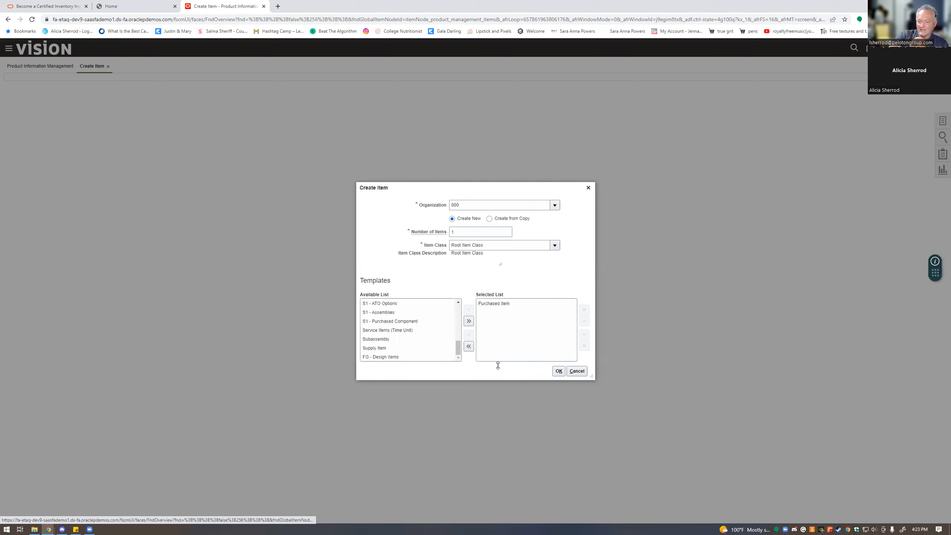
pyautogui.click(558, 371)
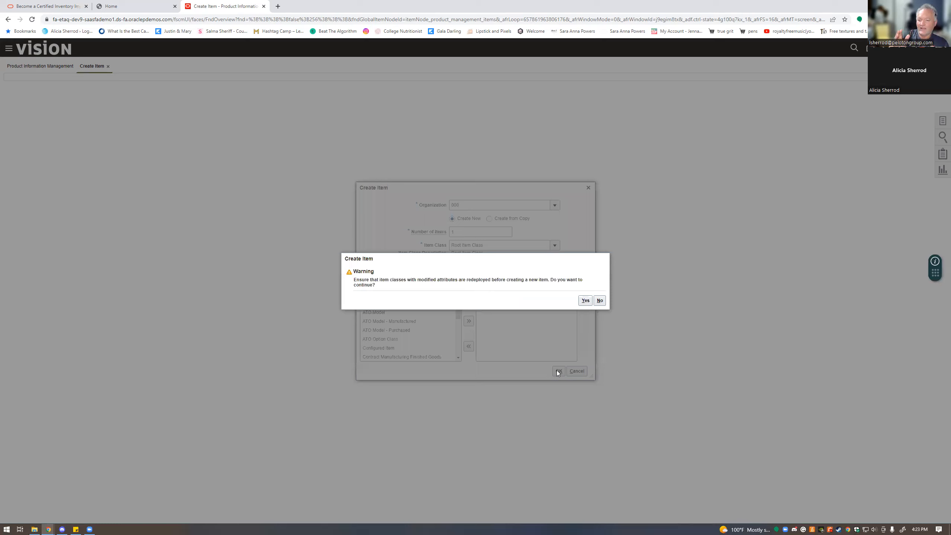
pyautogui.click(583, 301)
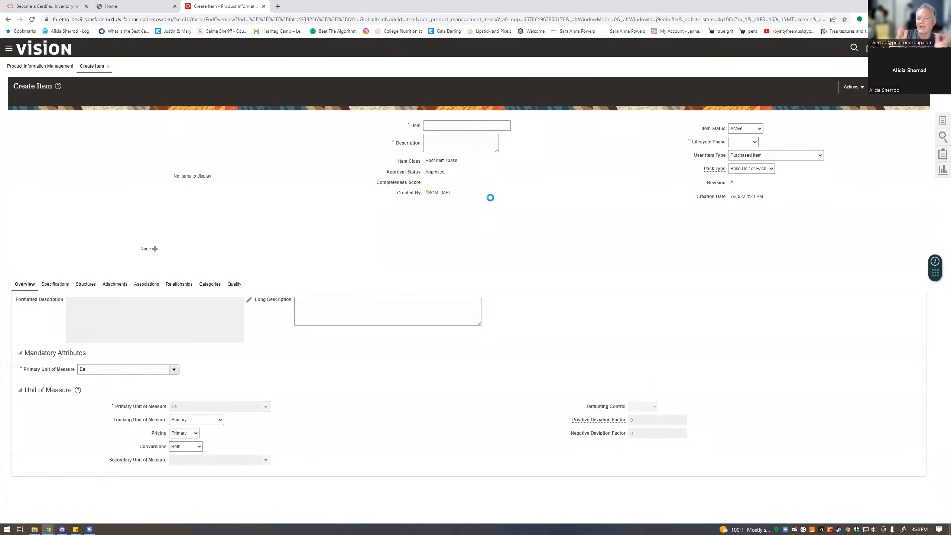
# Step: Enter AS8080 as the item and describe it with the owner's first name followed by "second item"
pyautogui.click(450, 124)
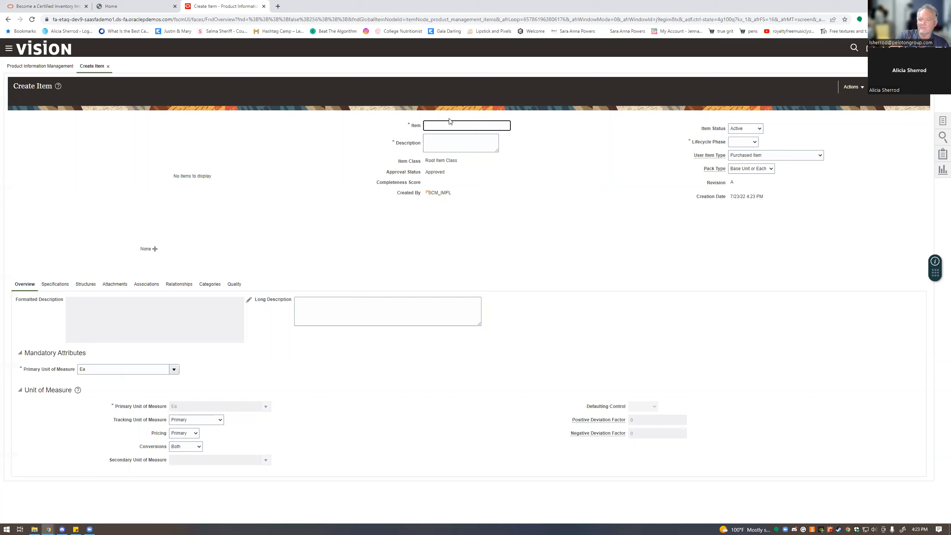
pyautogui.write('AS8080')
pyautogui.click(442, 145)
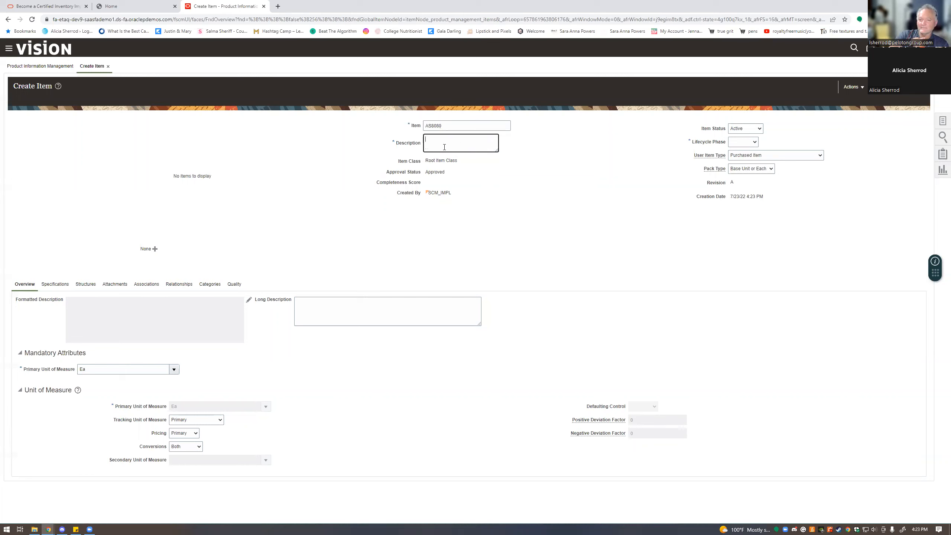
pyautogui.write('Alicia second item')
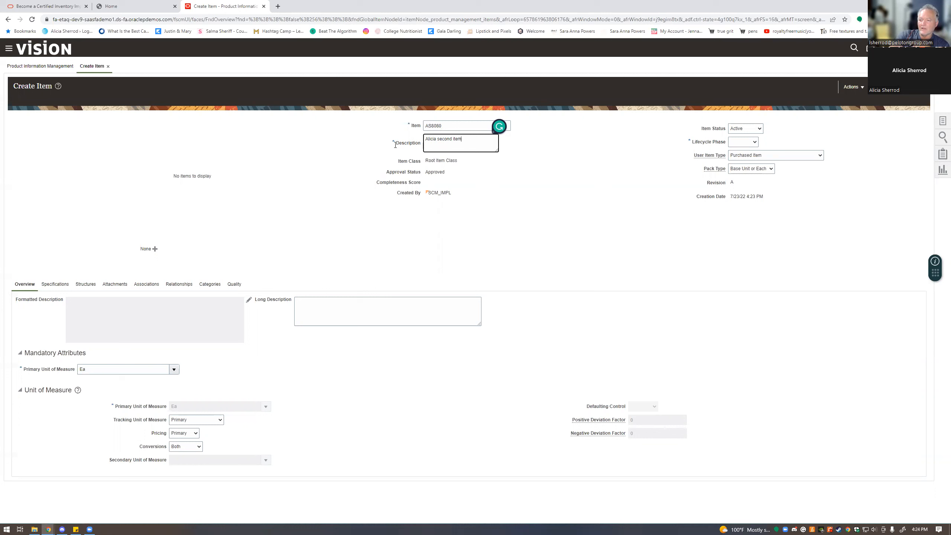
# Step: Set the item's lifecycle phase to Production and save the item
pyautogui.click(755, 142)
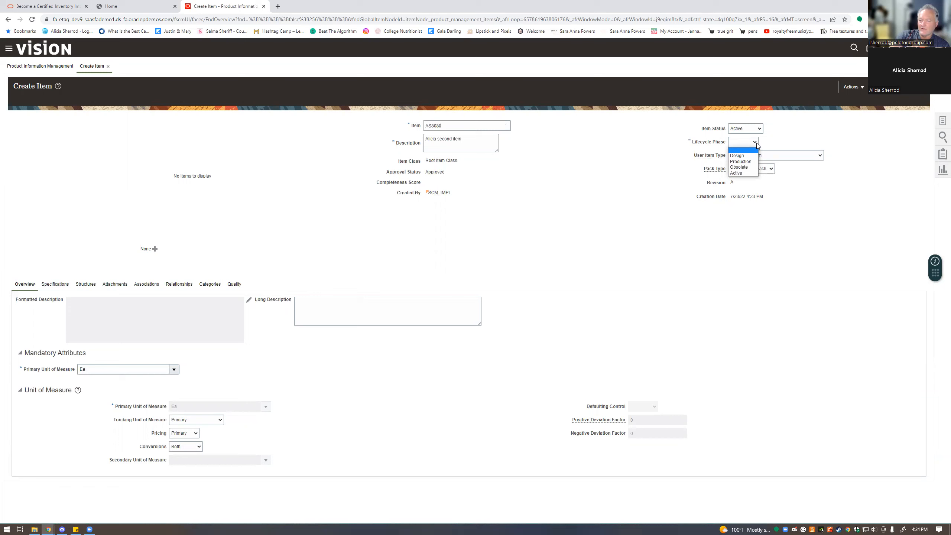
pyautogui.click(749, 162)
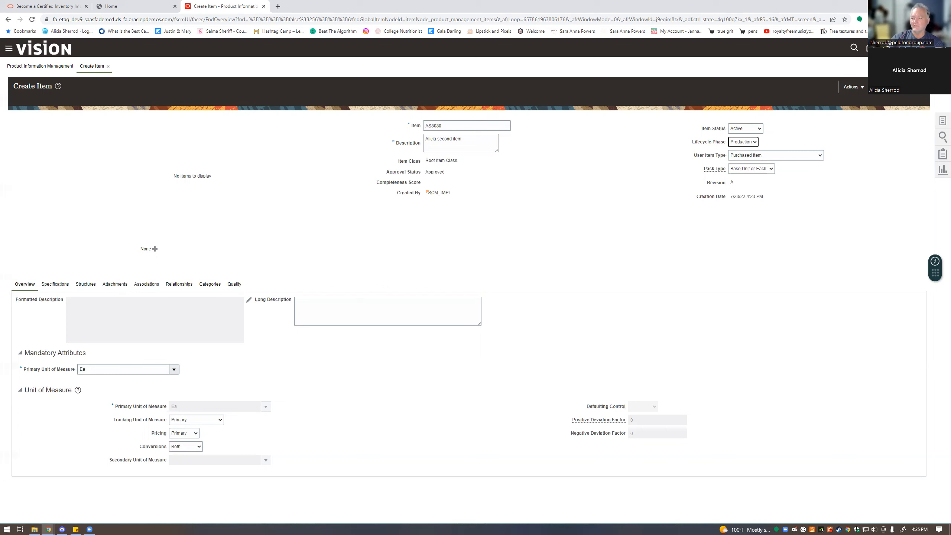
pyautogui.click(880, 87)
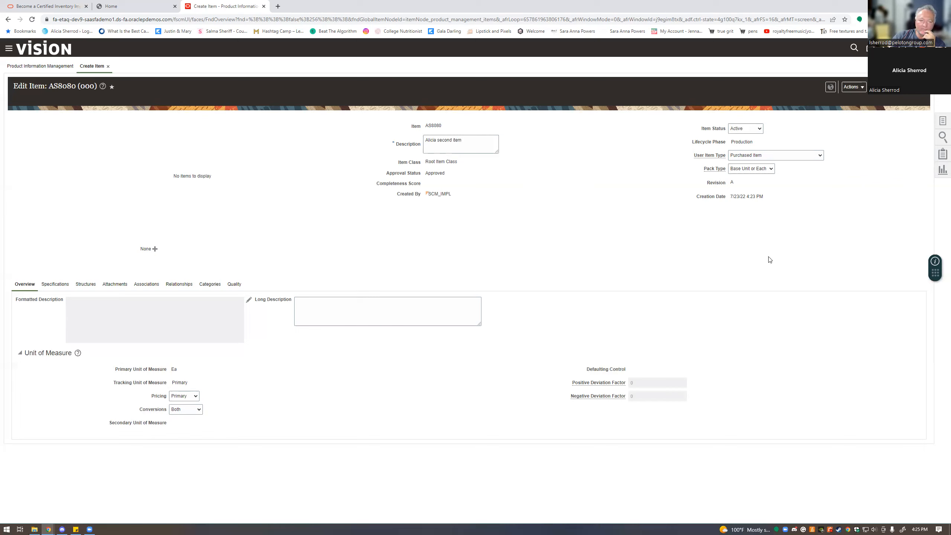
pyautogui.click(759, 130)
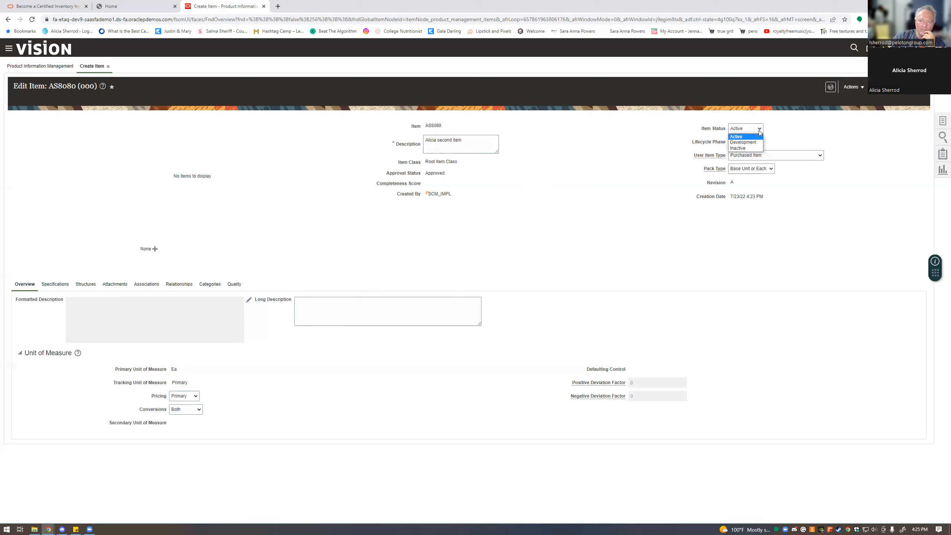
pyautogui.click(760, 131)
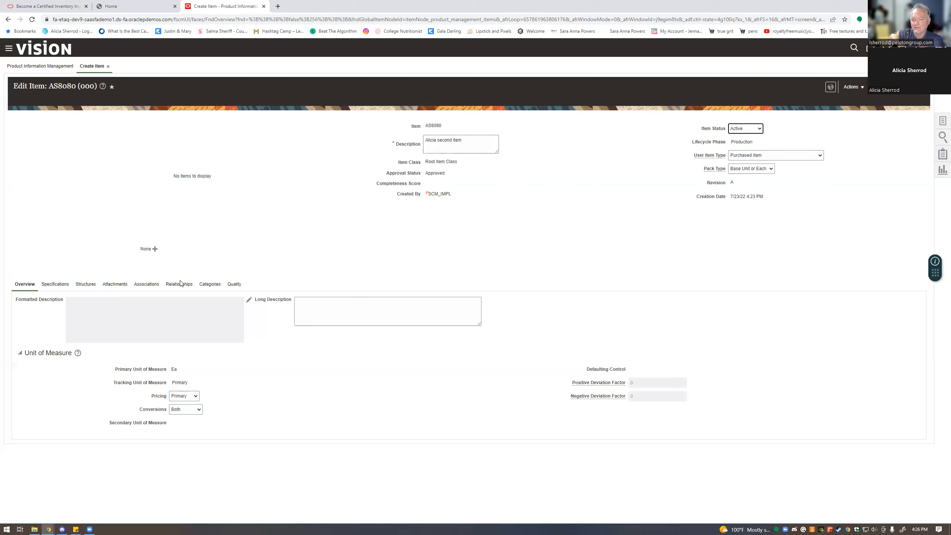
# Step: Start the formatted description with the owner's first name in possessive form and "Second Item.", followed by "This is a second item." in bold
pyautogui.click(249, 300)
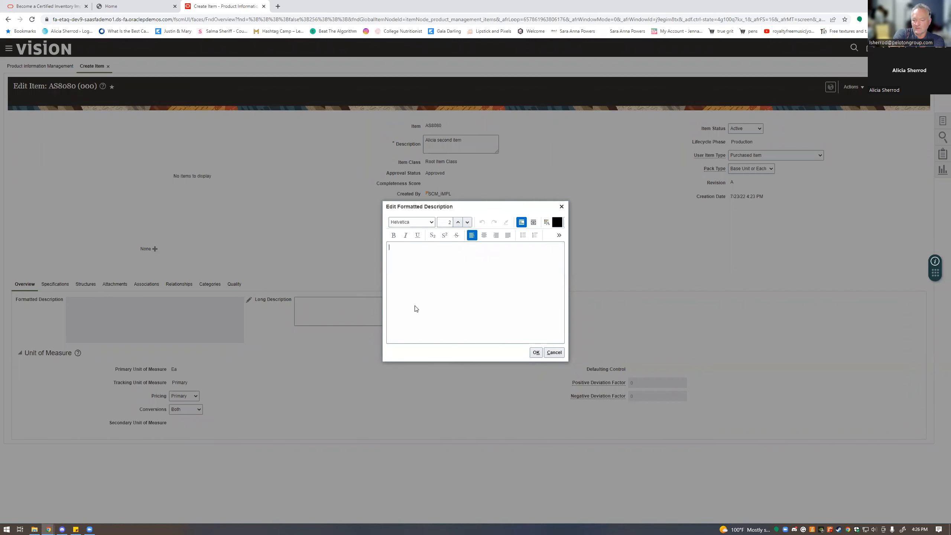
pyautogui.click(417, 305)
pyautogui.write("Alicia's Second Item")
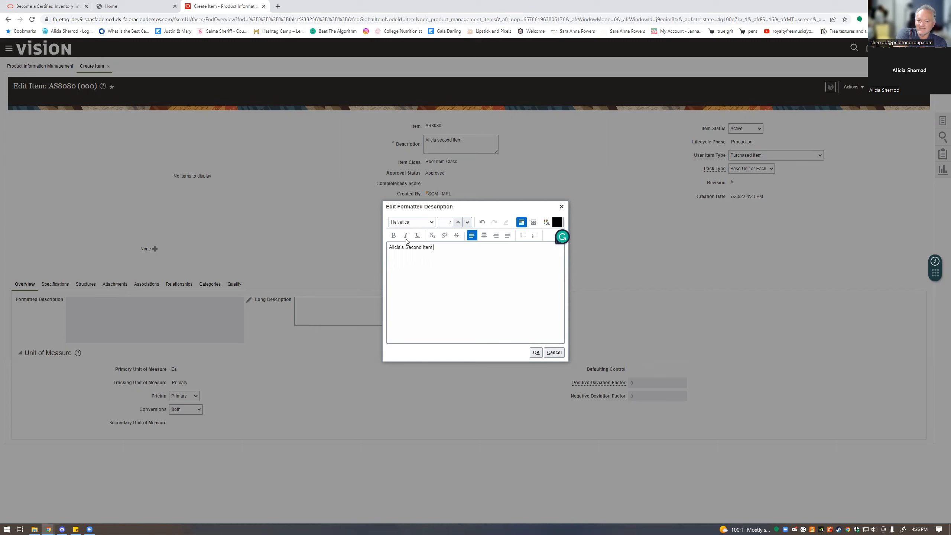
pyautogui.click(393, 235)
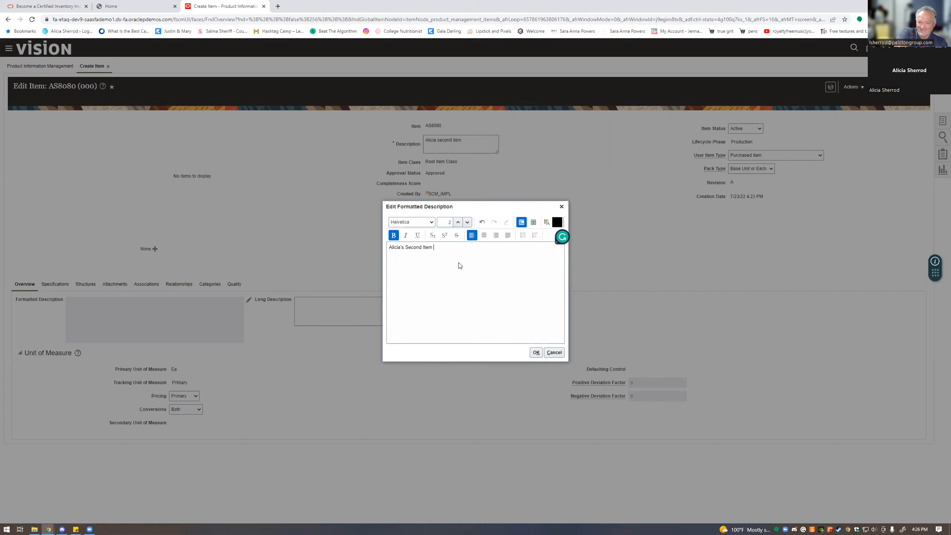
pyautogui.click(460, 265)
pyautogui.write('. this')
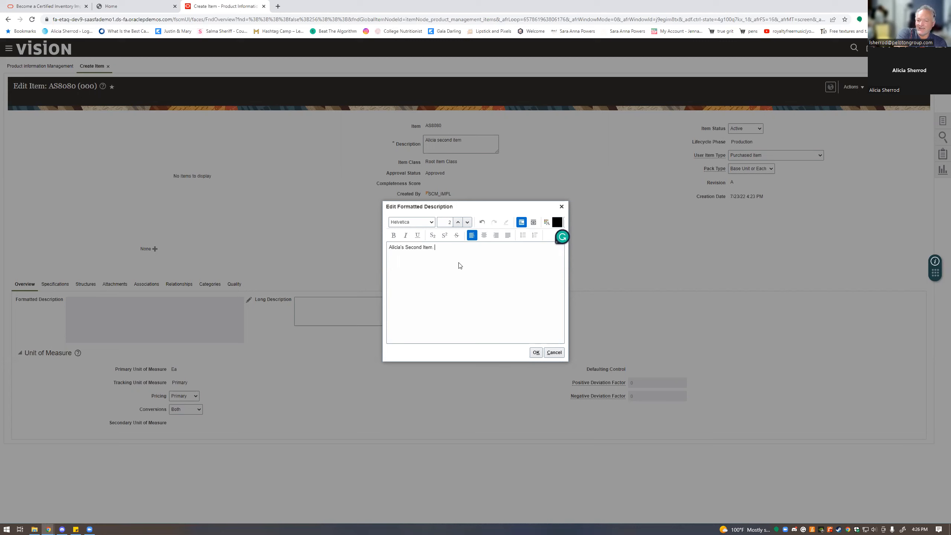
pyautogui.hotkey('ctrl', 'b')
pyautogui.write('a second item.')
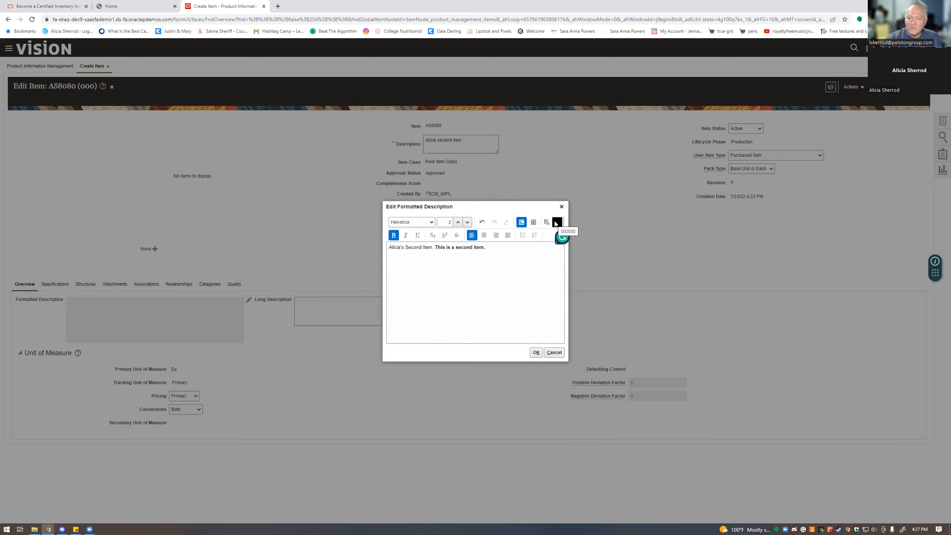
# Step: Switch the formatted description's font to Arial and add the bold sentence "This is Ariel Bold."
pyautogui.click(428, 224)
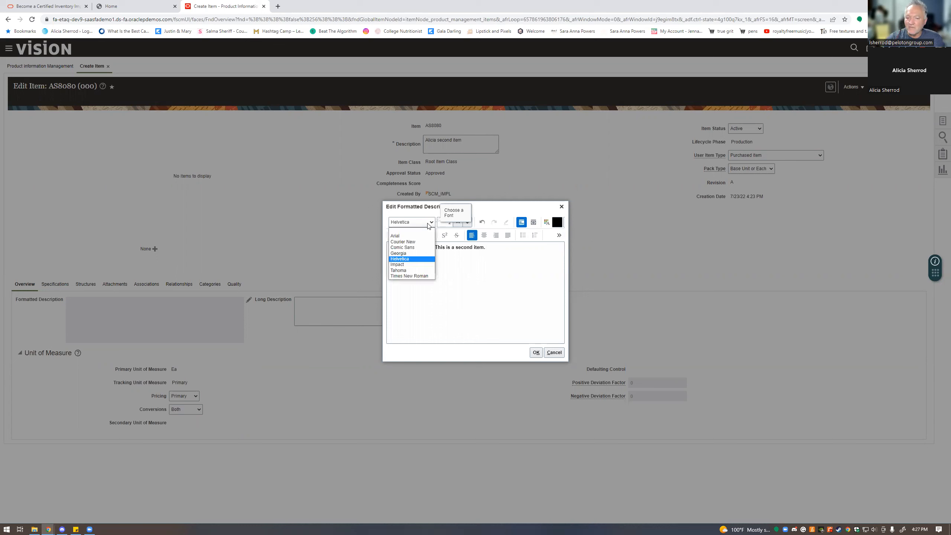
pyautogui.click(396, 236)
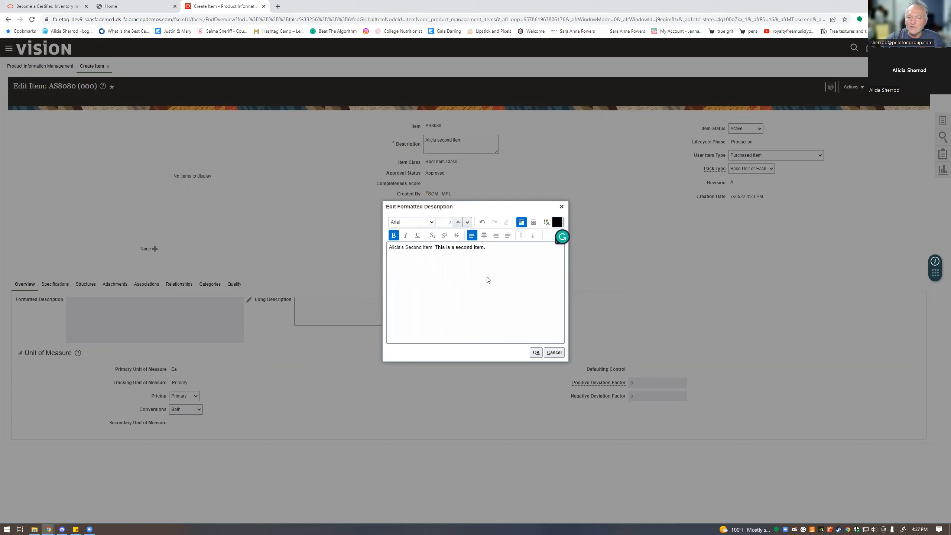
pyautogui.write('his is ')
pyautogui.write('Are')
pyautogui.write('el Bold')
pyautogui.write('.')
# Step: Add the bold italic sentence "This is Courier New Italic." to the formatted description, correcting the spelling of Courier
pyautogui.click(430, 222)
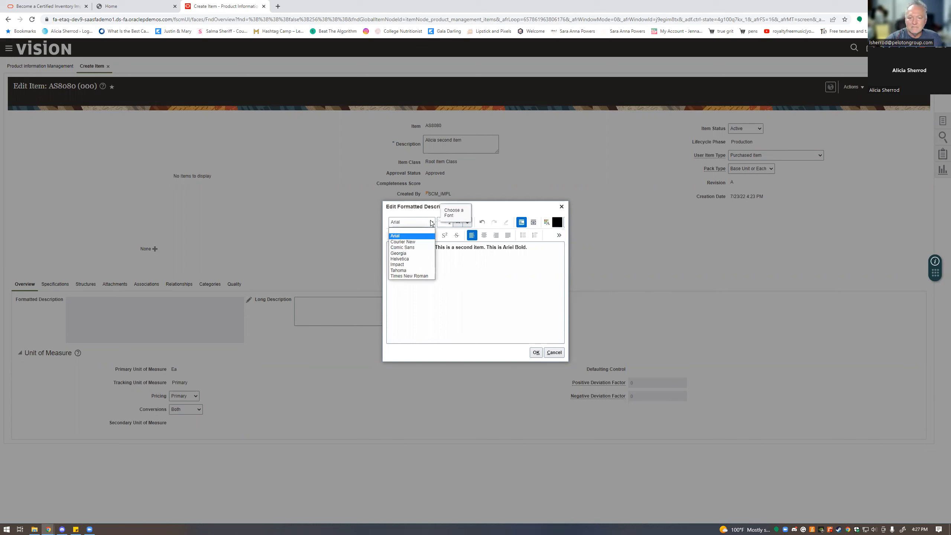
pyautogui.click(416, 241)
pyautogui.click(407, 235)
pyautogui.write('This i')
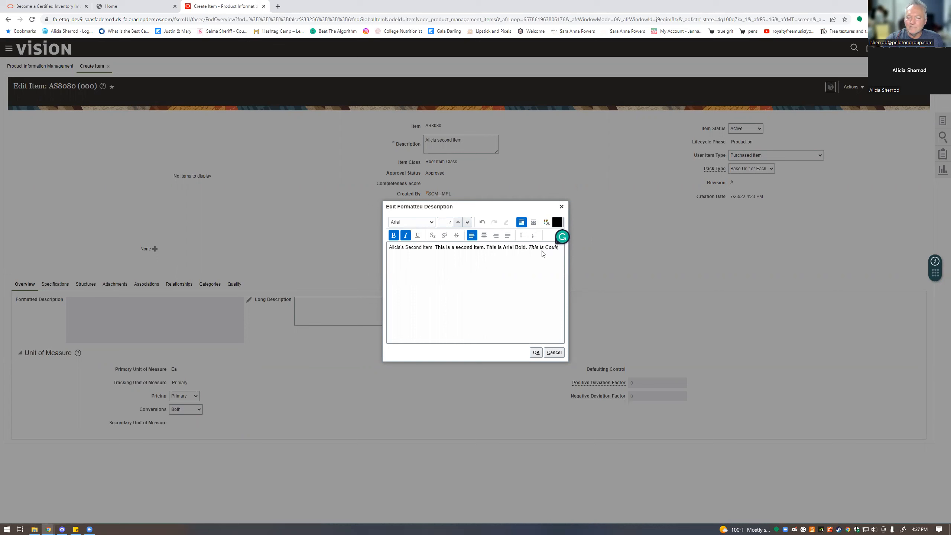
pyautogui.write('s Couier New Italic.')
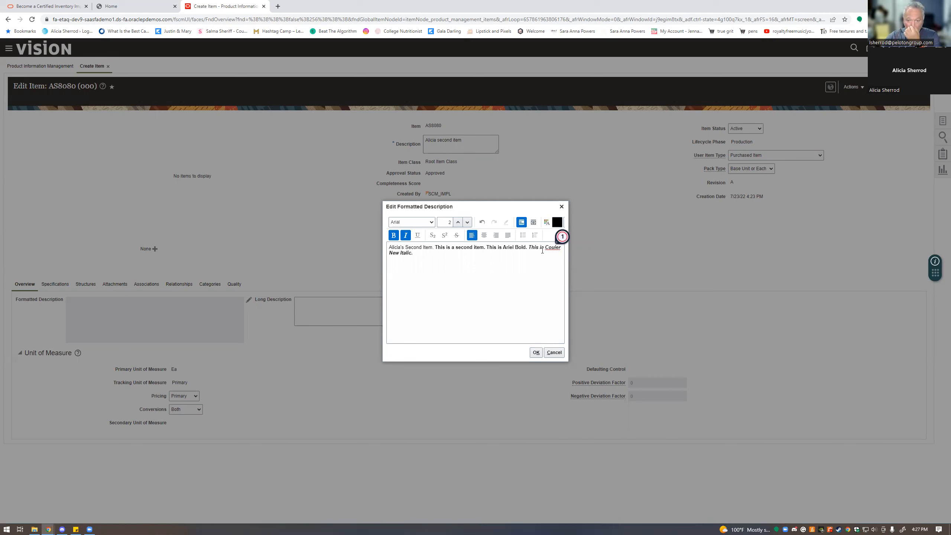
pyautogui.rightClick(550, 248)
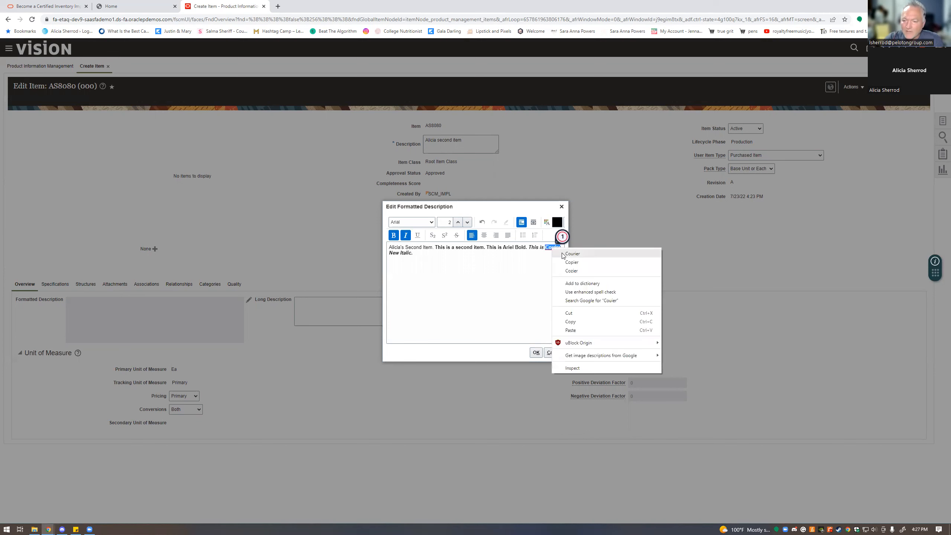
pyautogui.click(564, 254)
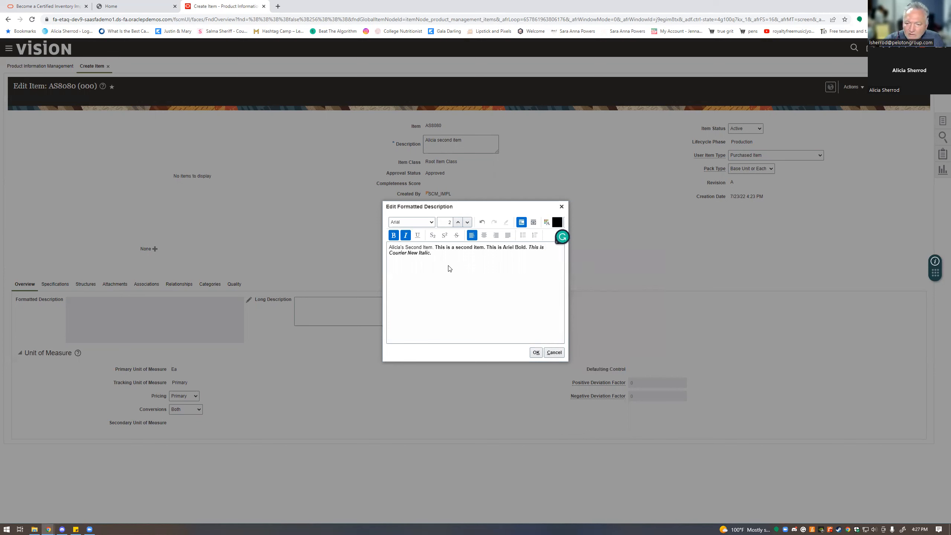
# Step: Search Google for "oracle" in a new browser tab, copy the Oracle home page's address, and return to the item
pyautogui.click(278, 7)
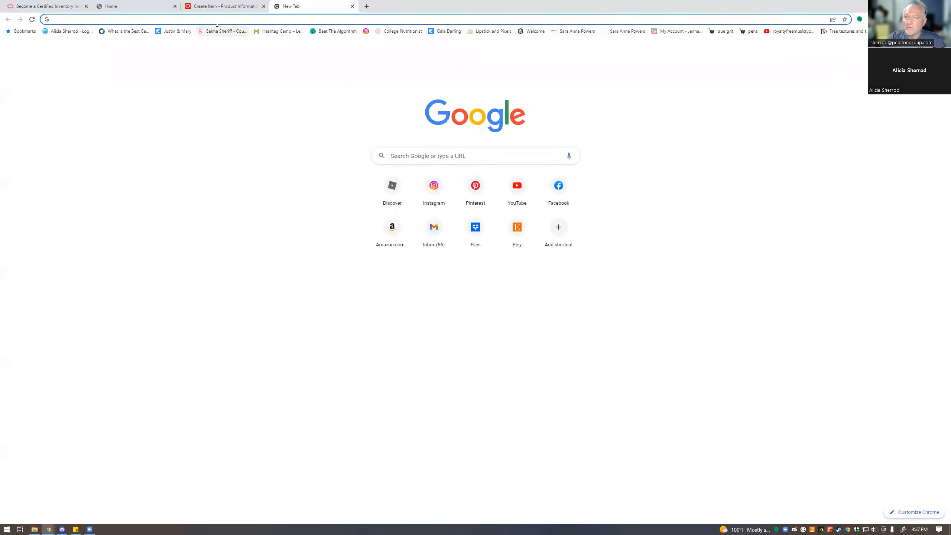
pyautogui.write('oracle')
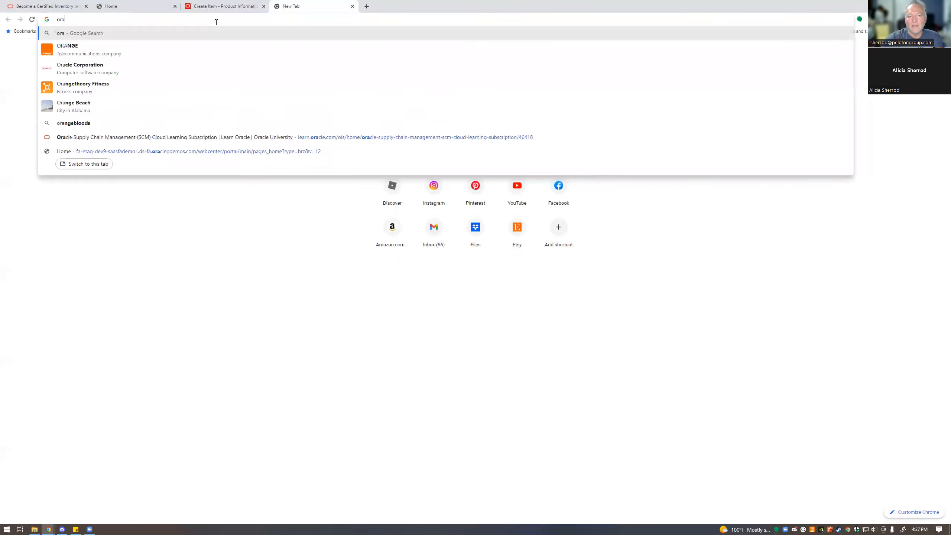
pyautogui.press('Return')
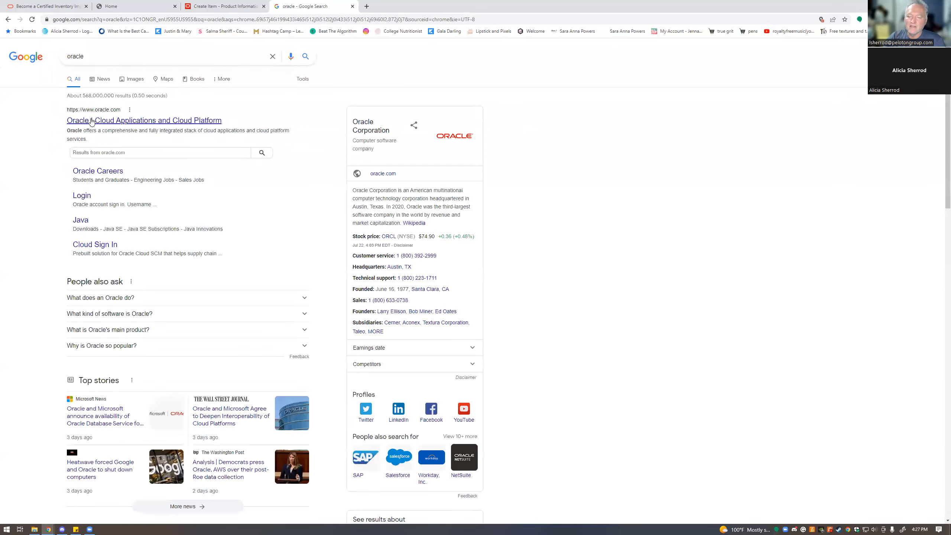
pyautogui.click(108, 122)
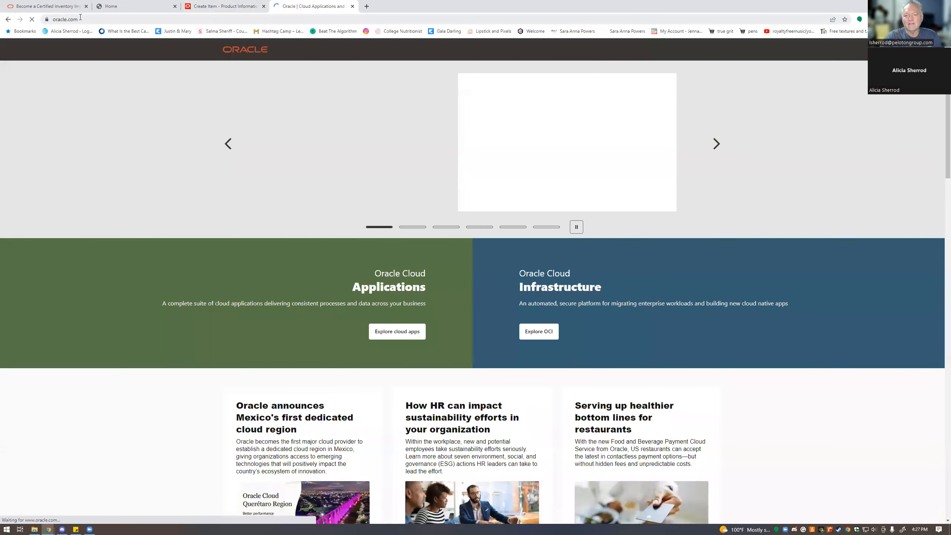
pyautogui.rightClick(80, 17)
pyautogui.hotkey('ctrl', 'c')
pyautogui.click(165, 55)
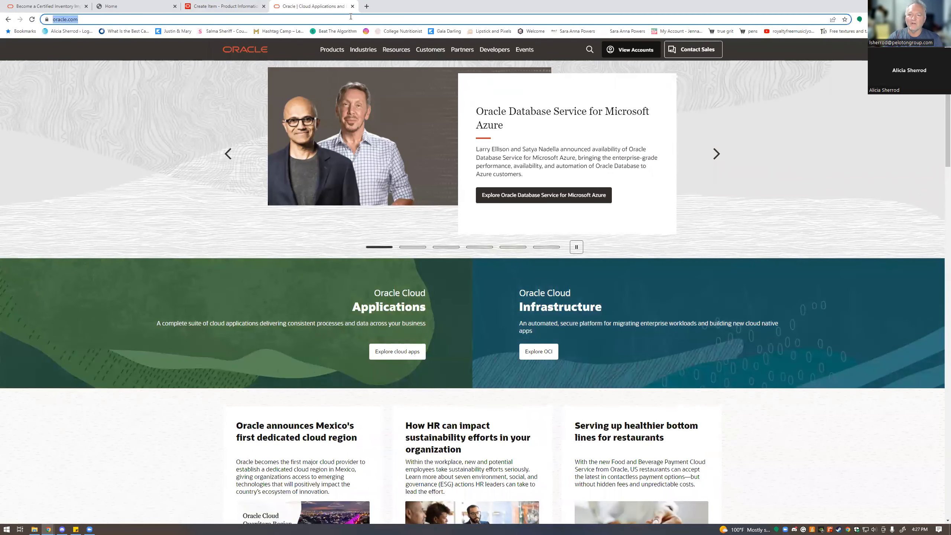
pyautogui.click(352, 6)
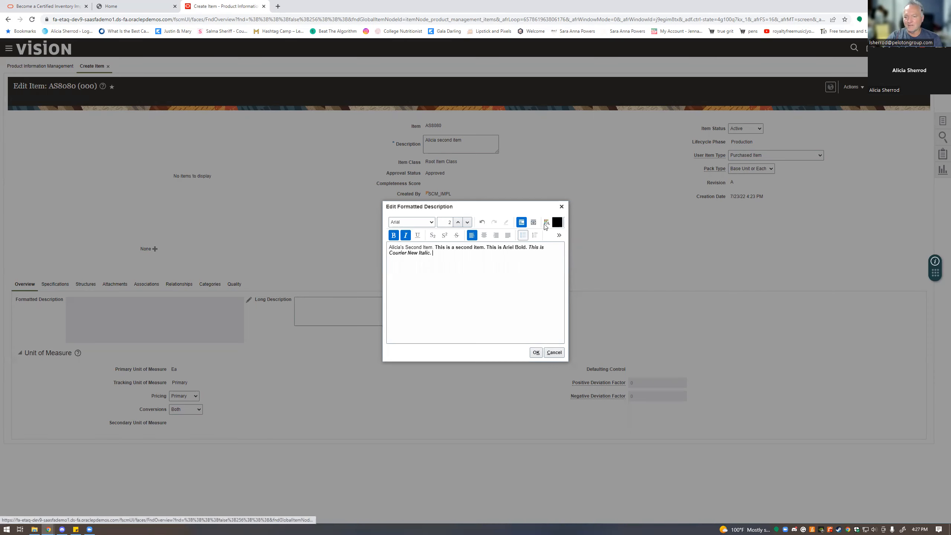
pyautogui.click(496, 254)
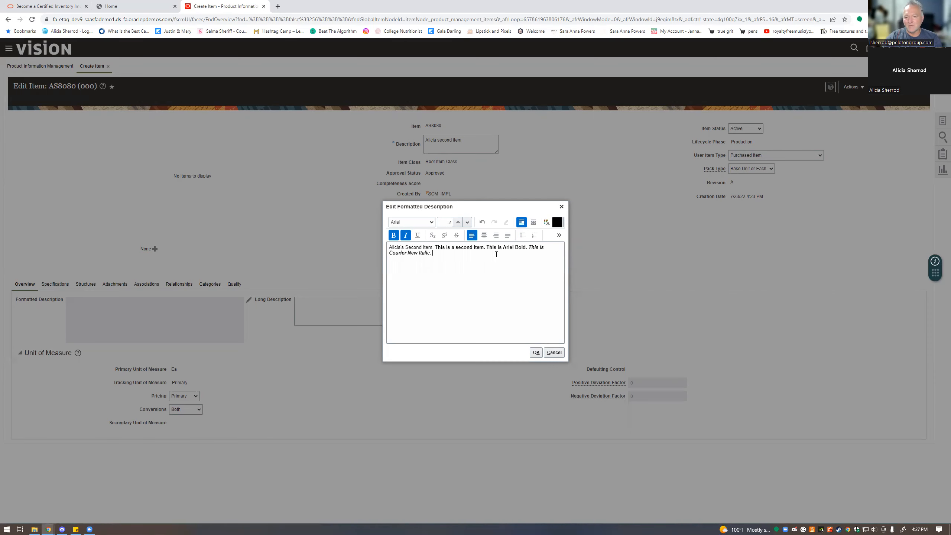
pyautogui.rightClick(464, 260)
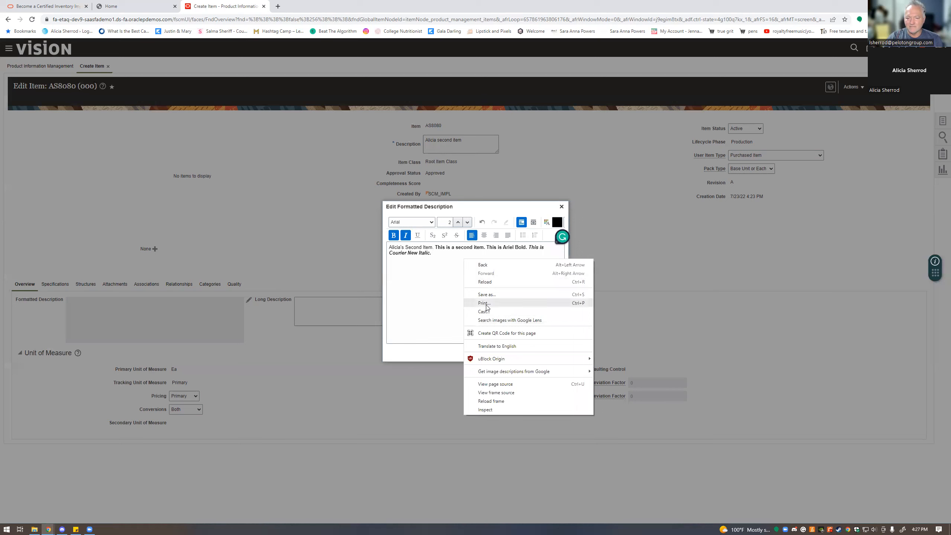
pyautogui.click(431, 286)
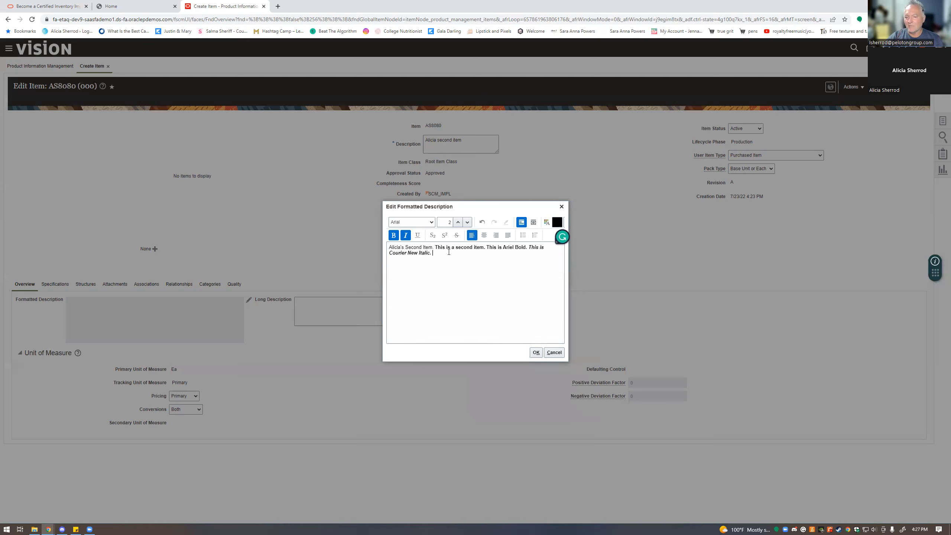
pyautogui.hotkey('ctrl', 'v')
pyautogui.moveTo(433, 253); pyautogui.dragTo(495, 262)
pyautogui.hotkey('ctrl', 'c')
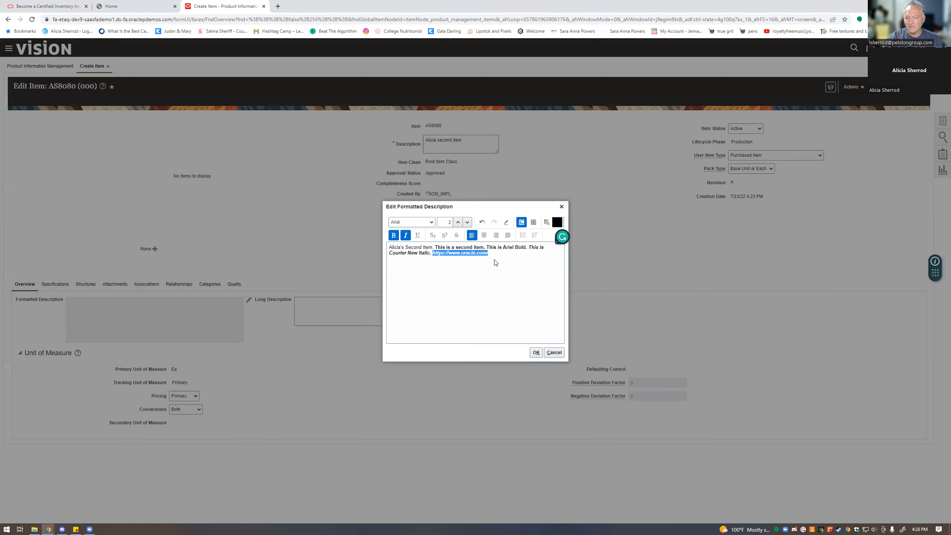
pyautogui.click(407, 235)
pyautogui.click(394, 235)
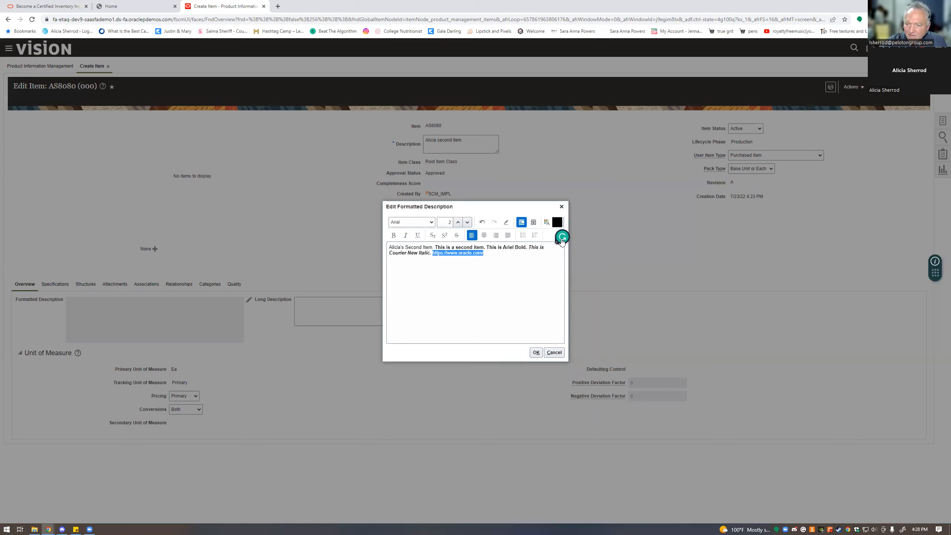
pyautogui.click(533, 266)
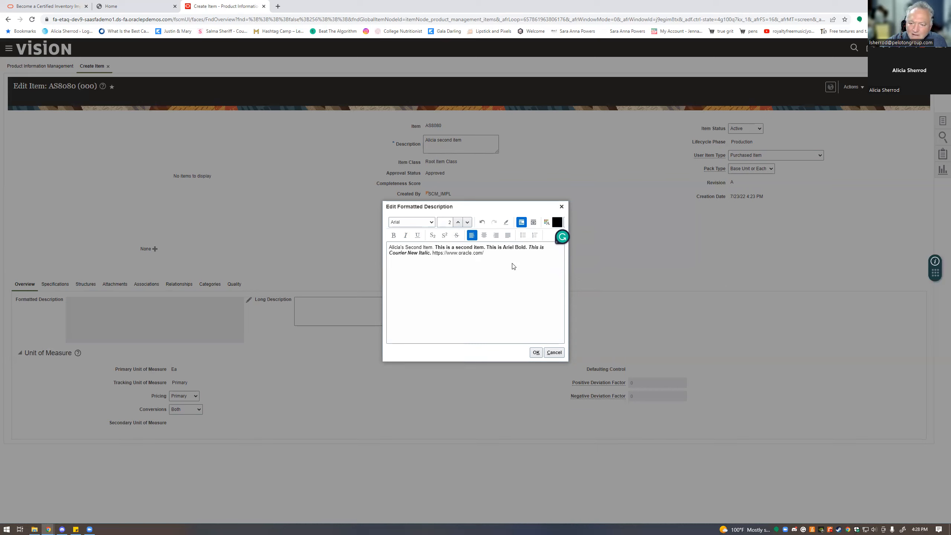
pyautogui.moveTo(558, 239); pyautogui.dragTo(614, 219)
pyautogui.click(559, 235)
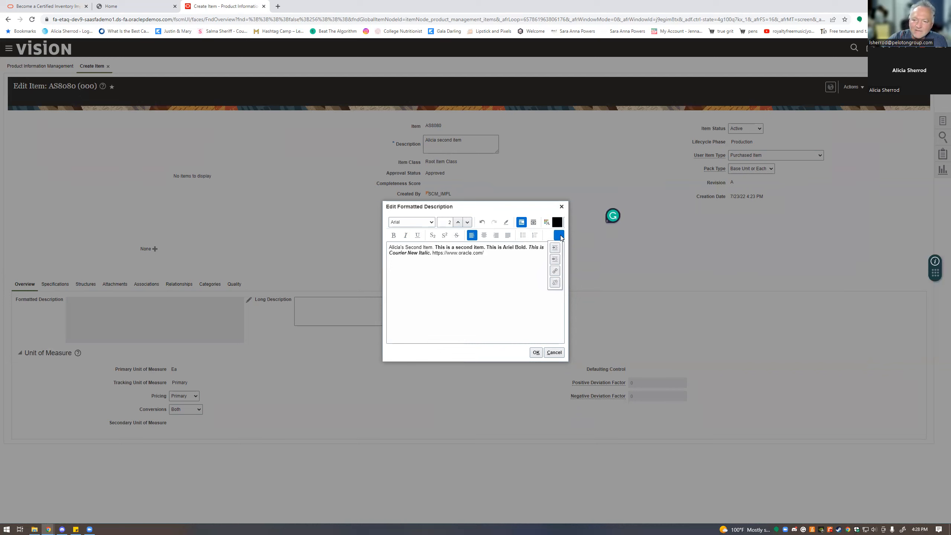
pyautogui.click(556, 271)
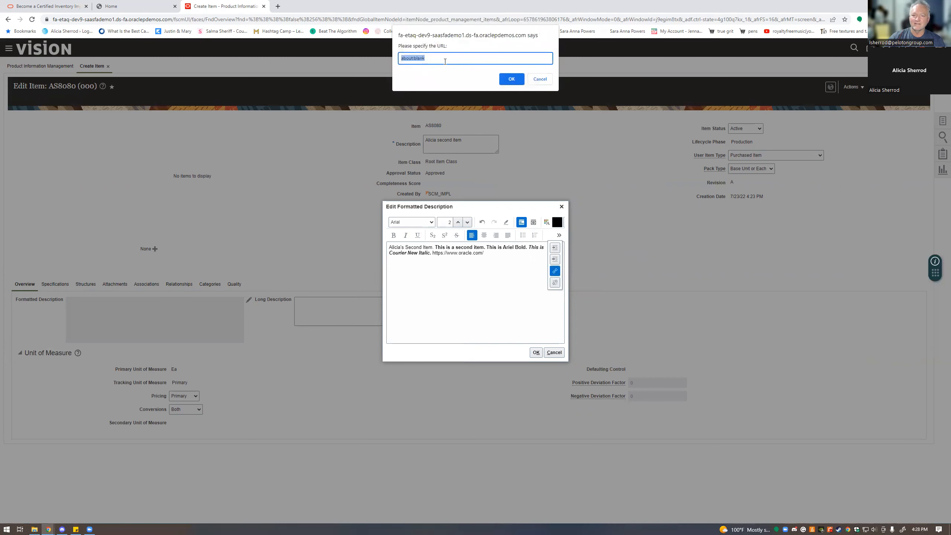
pyautogui.hotkey('ctrl', 'v')
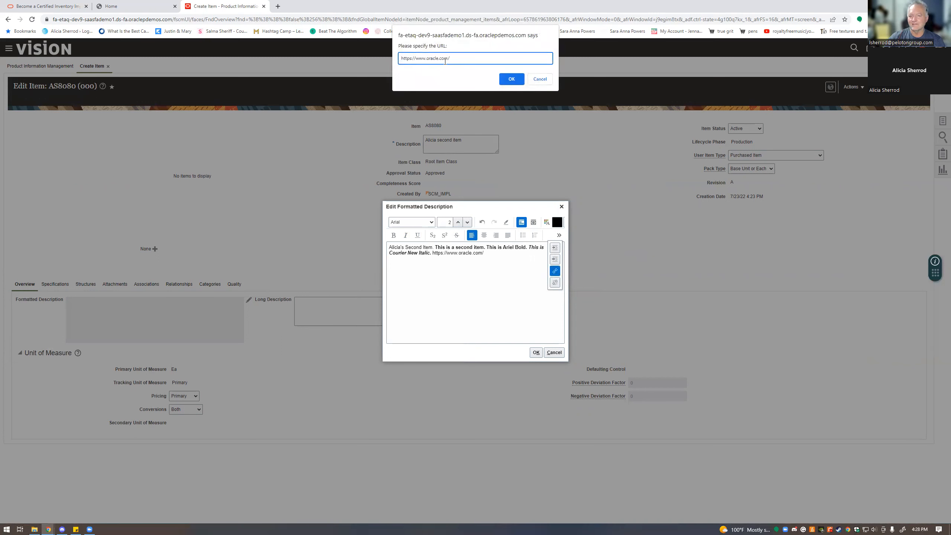
pyautogui.click(510, 79)
pyautogui.click(485, 276)
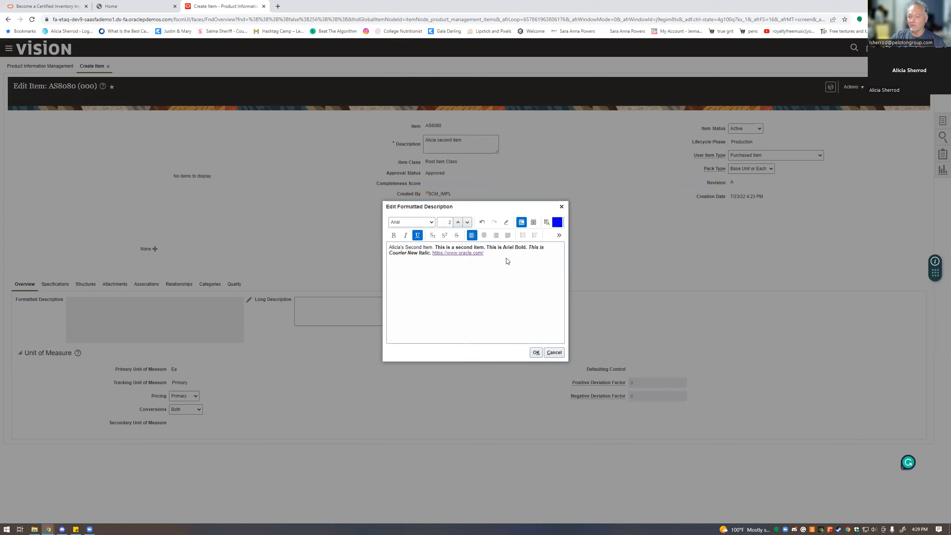
pyautogui.click(536, 352)
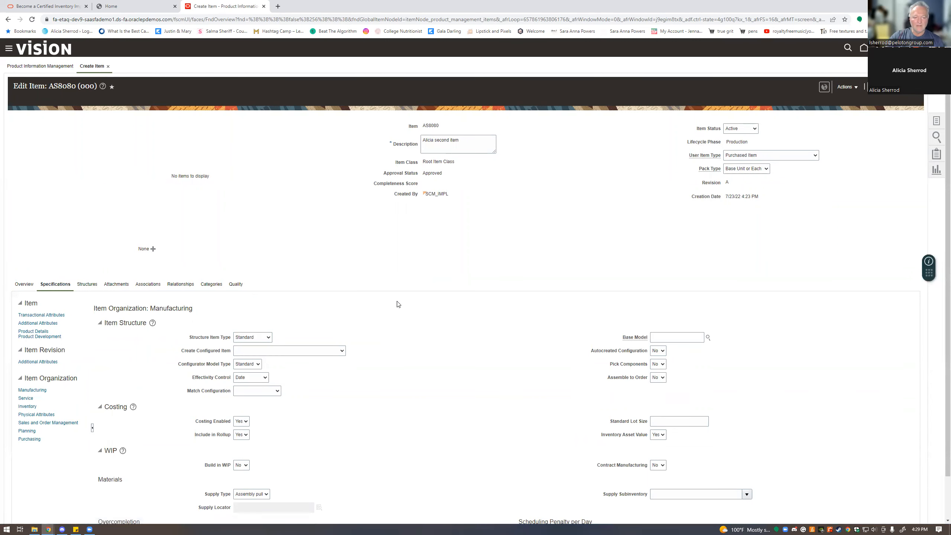
# Step: Open the item organization's Physical Attributes specifications and display the available units for the dimensions
pyautogui.scroll(-1, 341, 333)
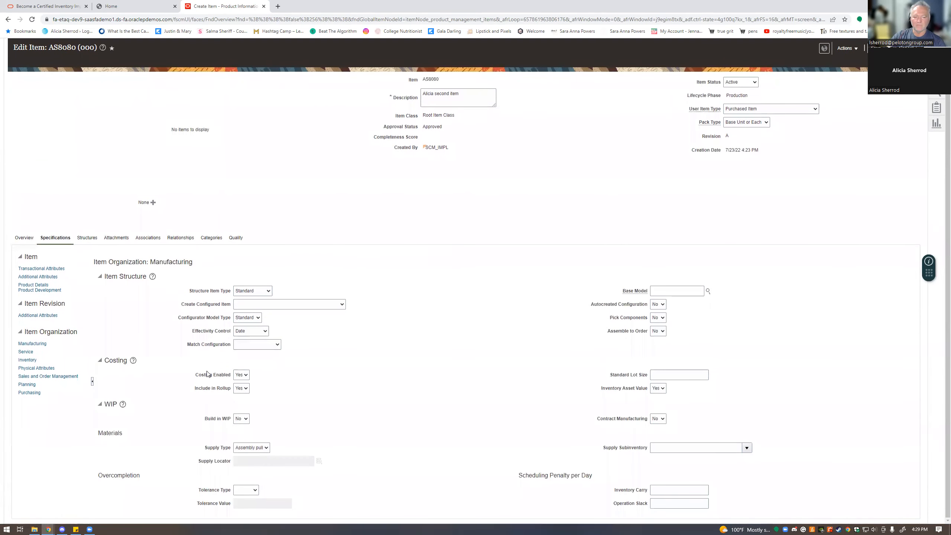
pyautogui.click(39, 367)
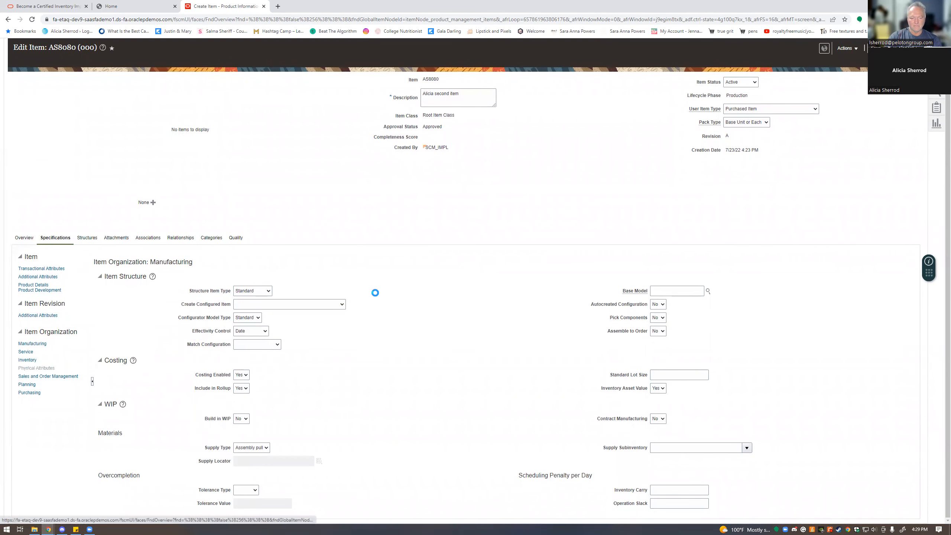
pyautogui.click(331, 338)
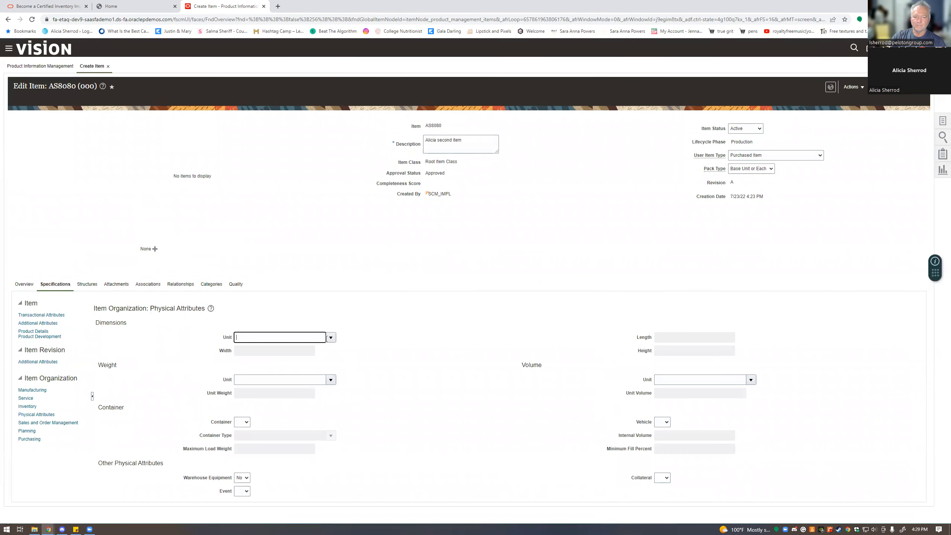
pyautogui.click(331, 338)
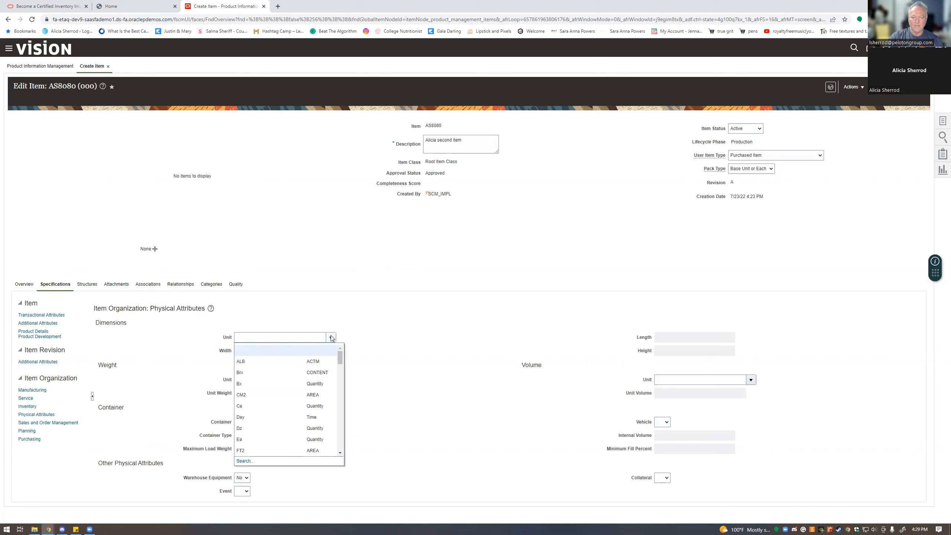
# Step: Examine the full list of dimension units and their classes, such as Dimension, Weight, Volume and Time
pyautogui.scroll(-5, 324, 365)
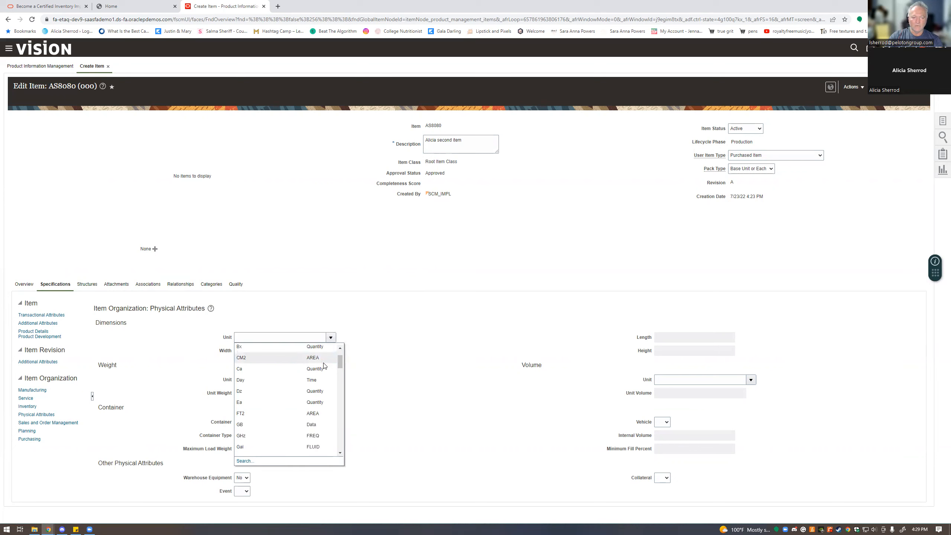
pyautogui.scroll(-3, 324, 365)
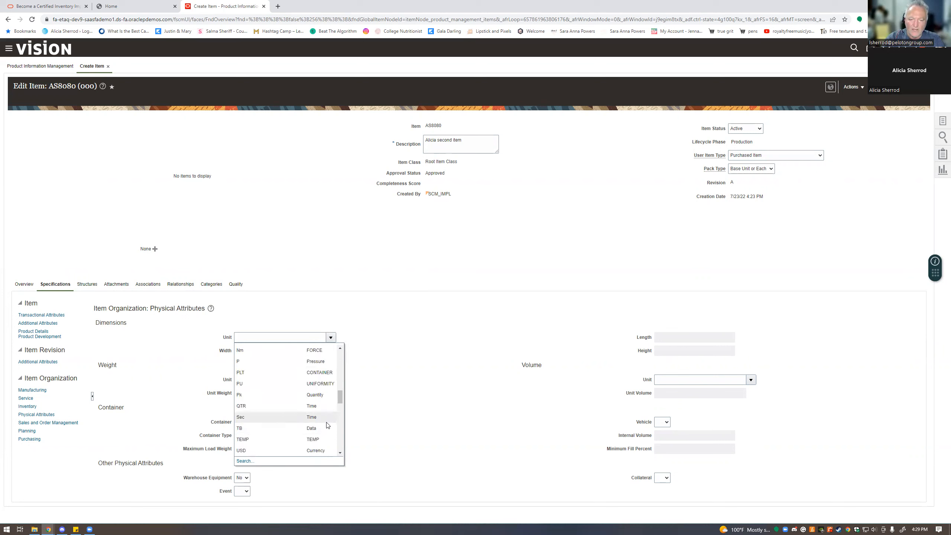
pyautogui.scroll(-3, 327, 423)
pyautogui.scroll(-3, 327, 422)
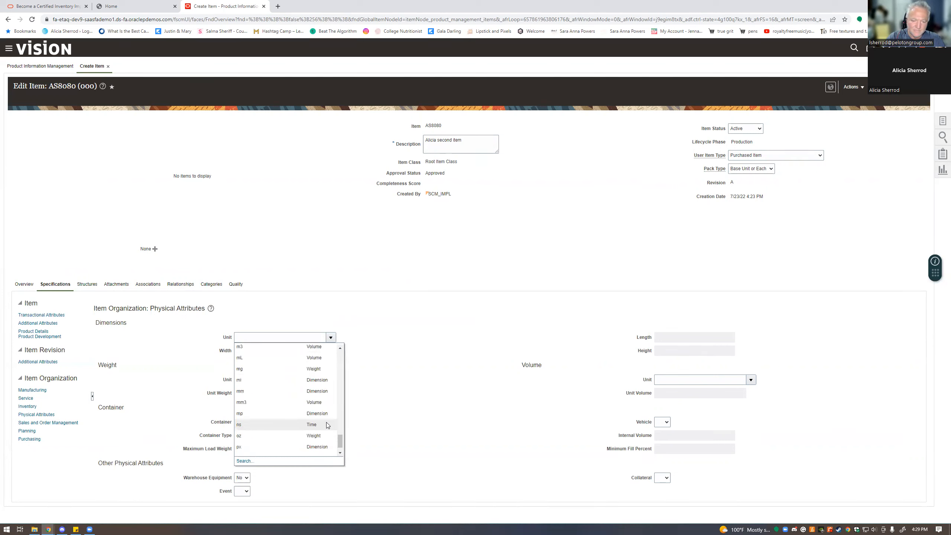
pyautogui.scroll(-1, 326, 422)
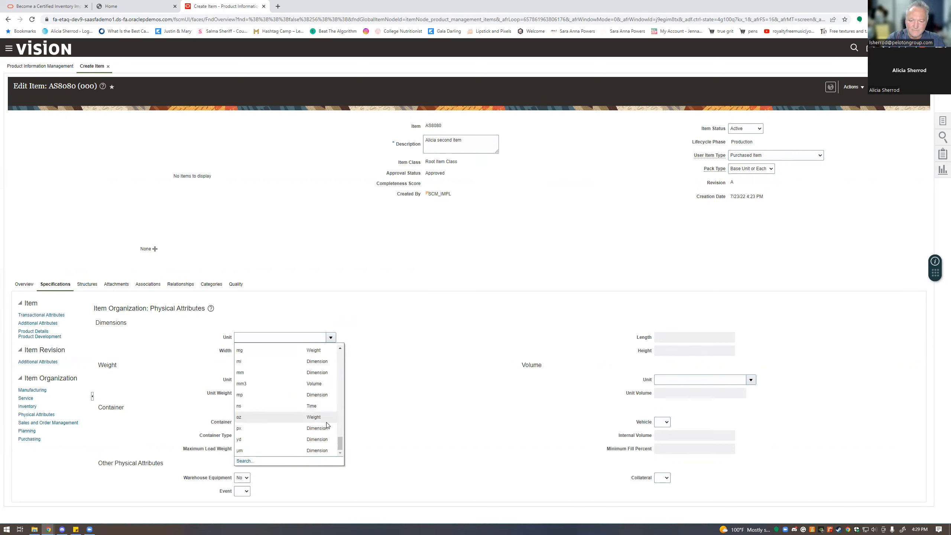
pyautogui.scroll(5, 326, 422)
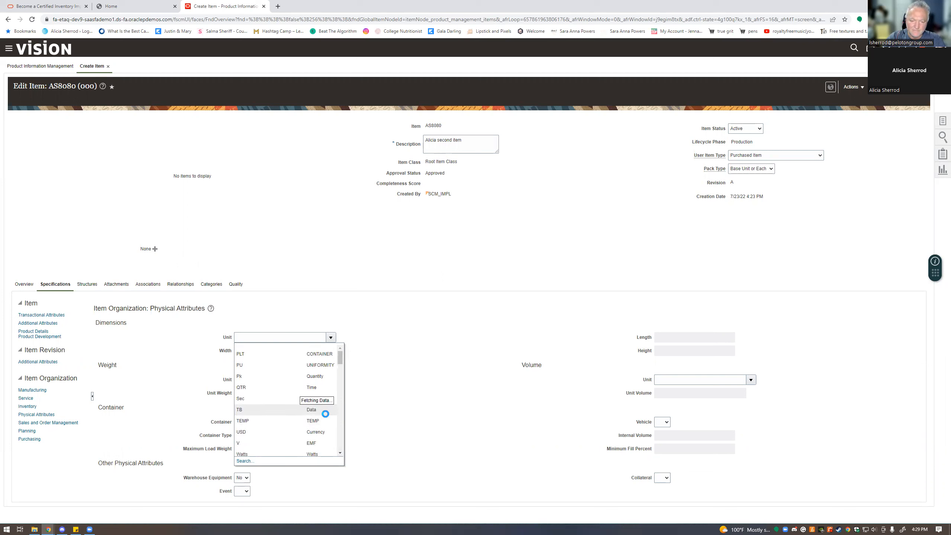
pyautogui.scroll(5, 325, 414)
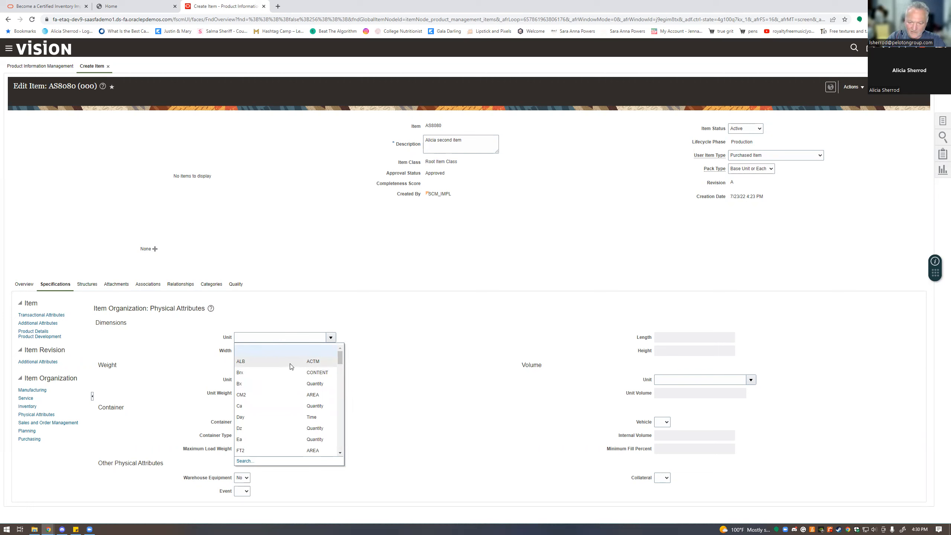
pyautogui.scroll(-2, 290, 366)
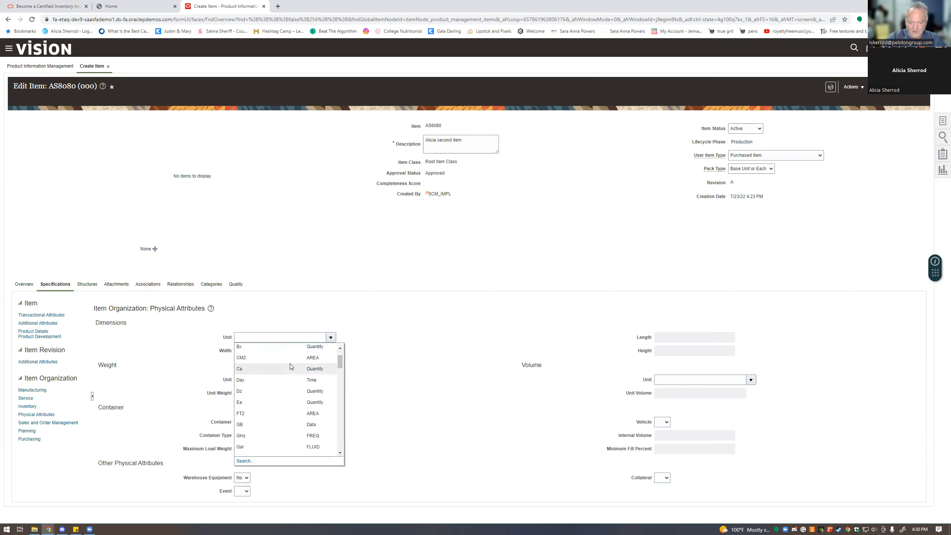
pyautogui.scroll(-2, 290, 366)
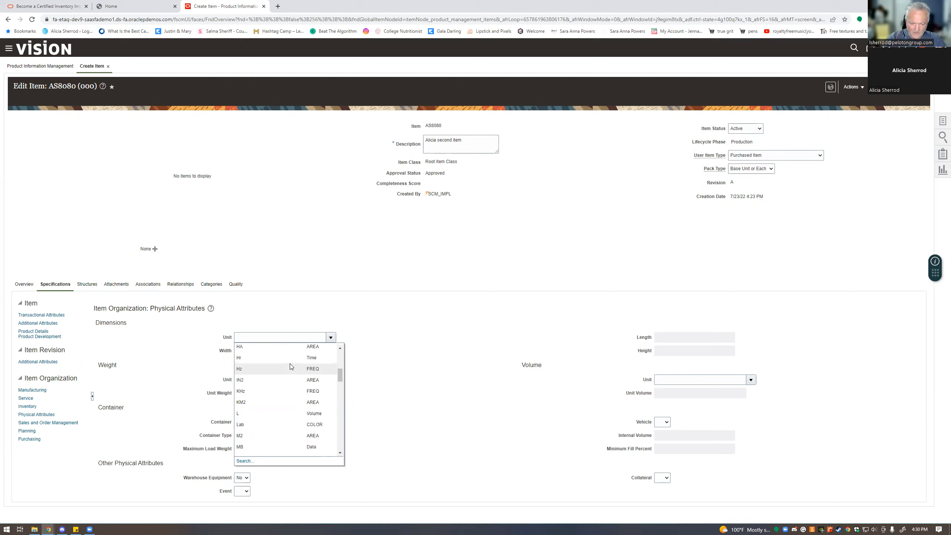
pyautogui.scroll(-2, 290, 363)
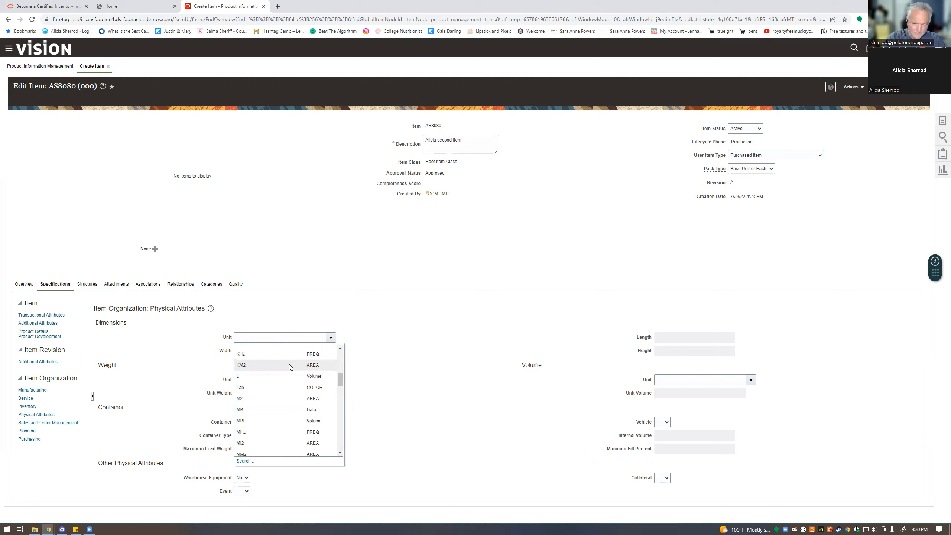
pyautogui.scroll(-1, 289, 364)
pyautogui.scroll(-2, 289, 366)
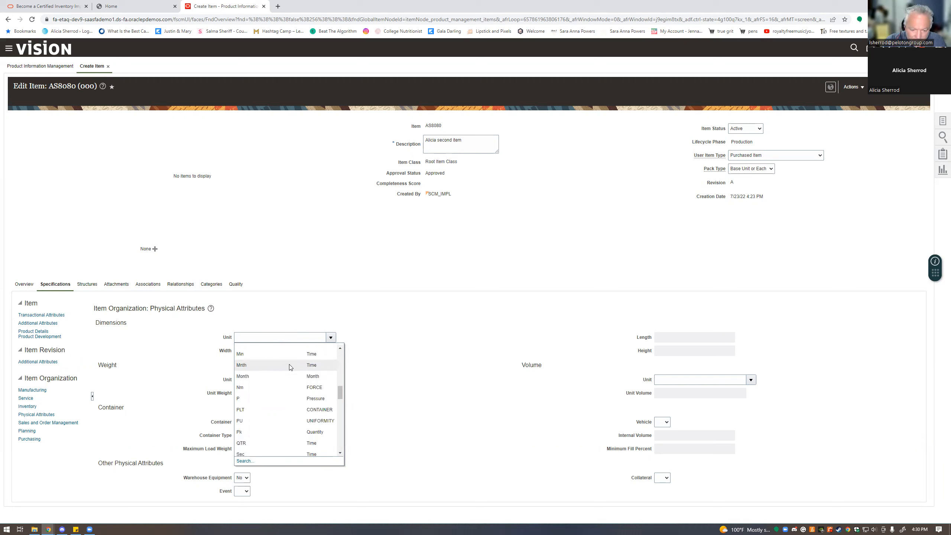
pyautogui.scroll(-2, 289, 366)
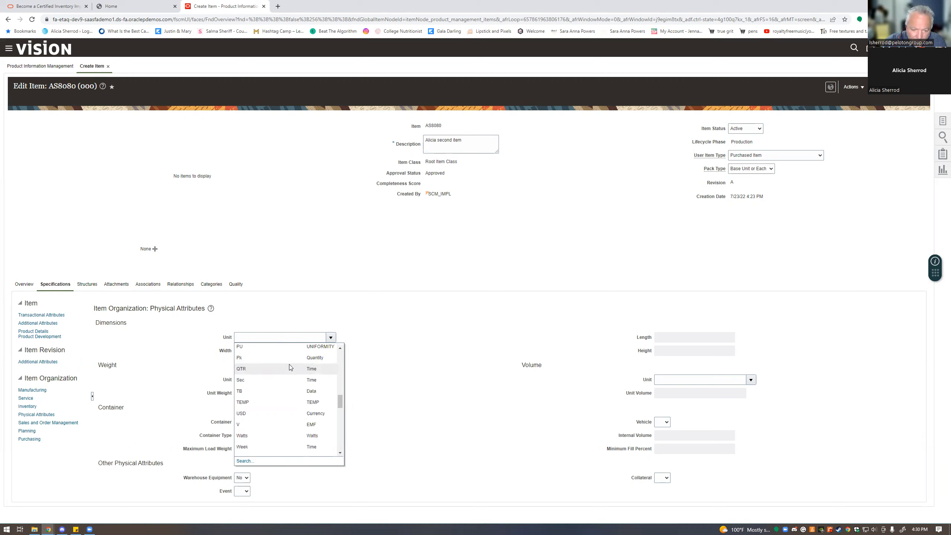
pyautogui.scroll(-1, 289, 366)
pyautogui.scroll(-2, 289, 367)
pyautogui.scroll(-2, 287, 394)
pyautogui.scroll(-1, 288, 396)
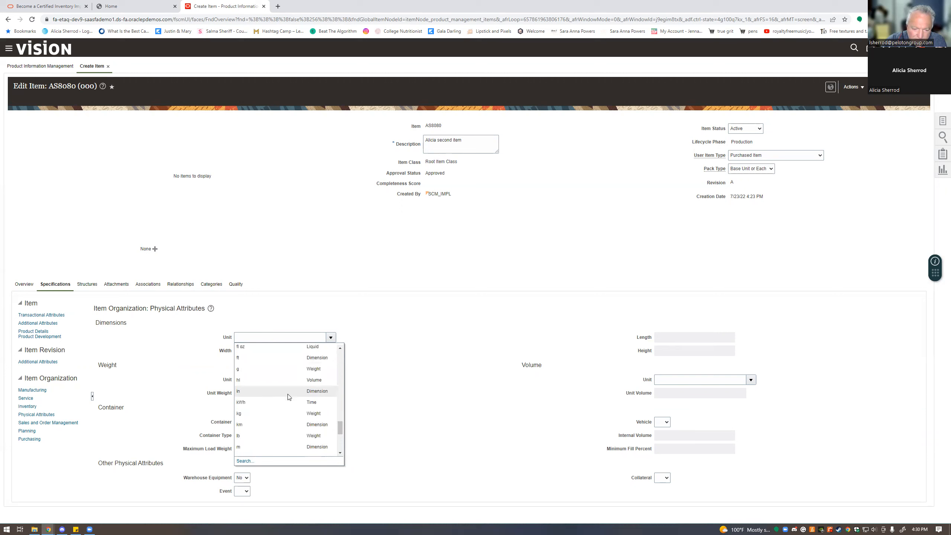
pyautogui.scroll(-3, 287, 397)
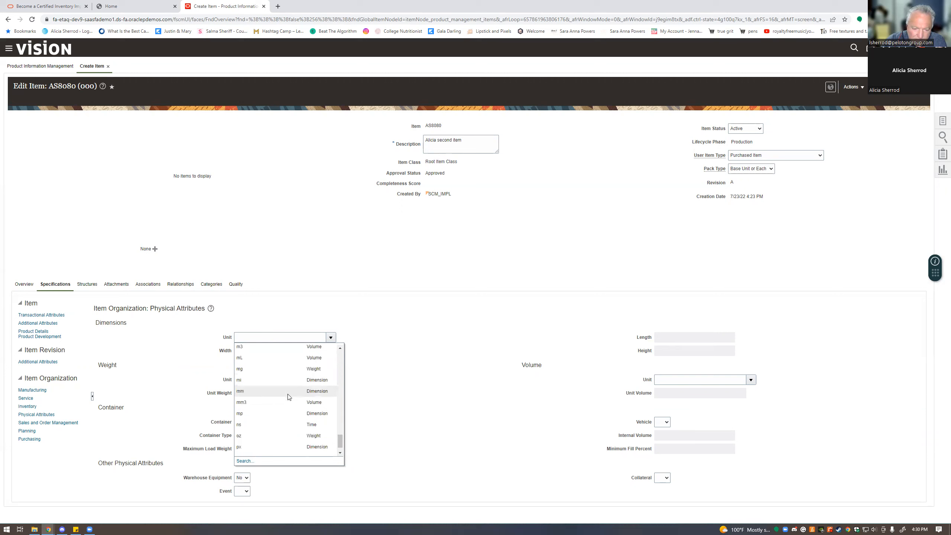
pyautogui.scroll(-1, 288, 397)
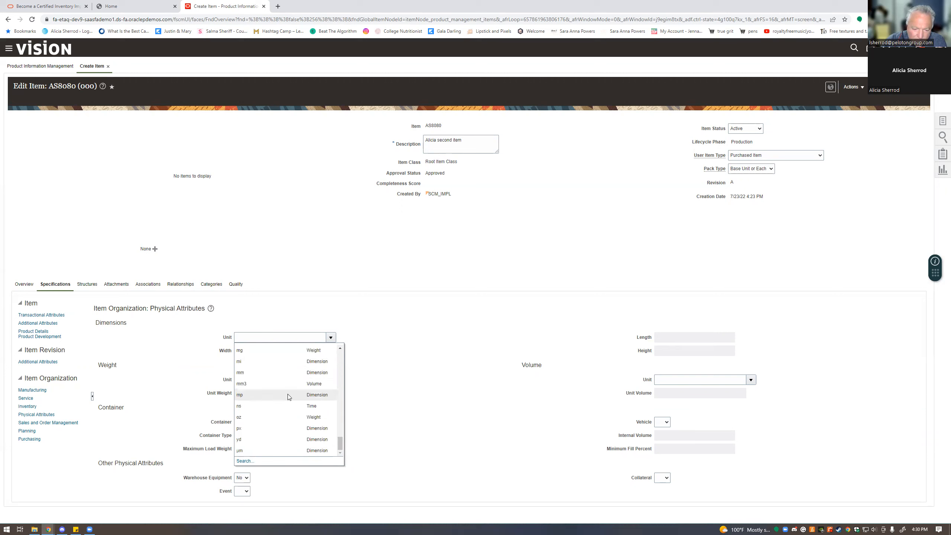
pyautogui.scroll(10, 288, 396)
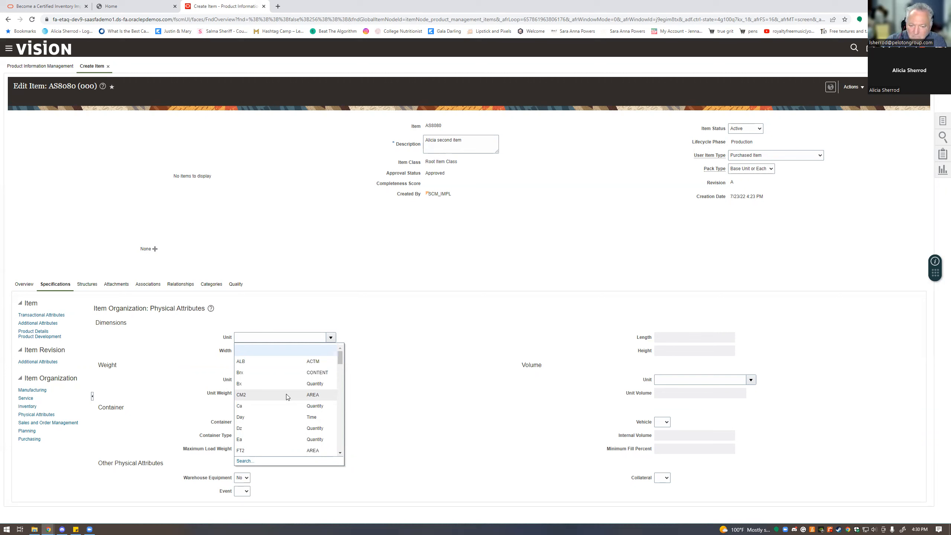
pyautogui.scroll(-1, 286, 397)
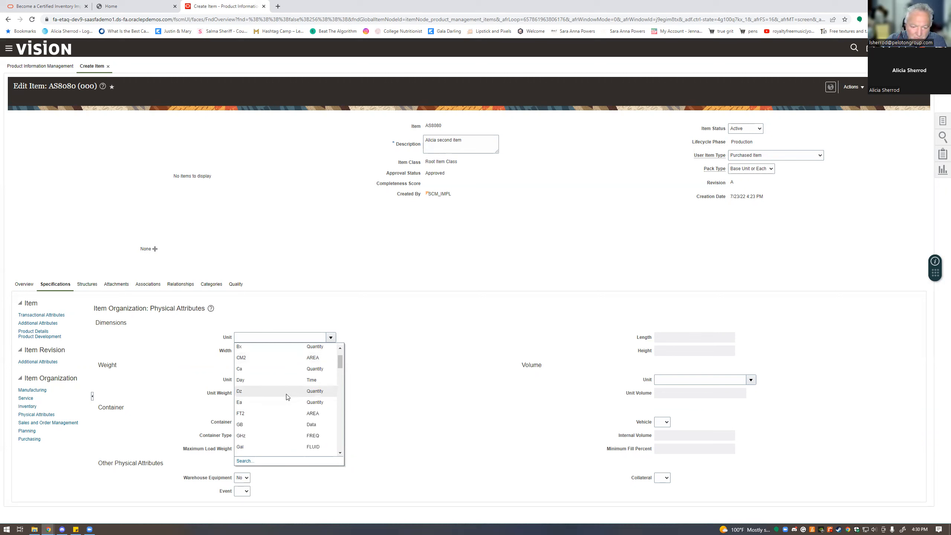
pyautogui.scroll(-2, 287, 397)
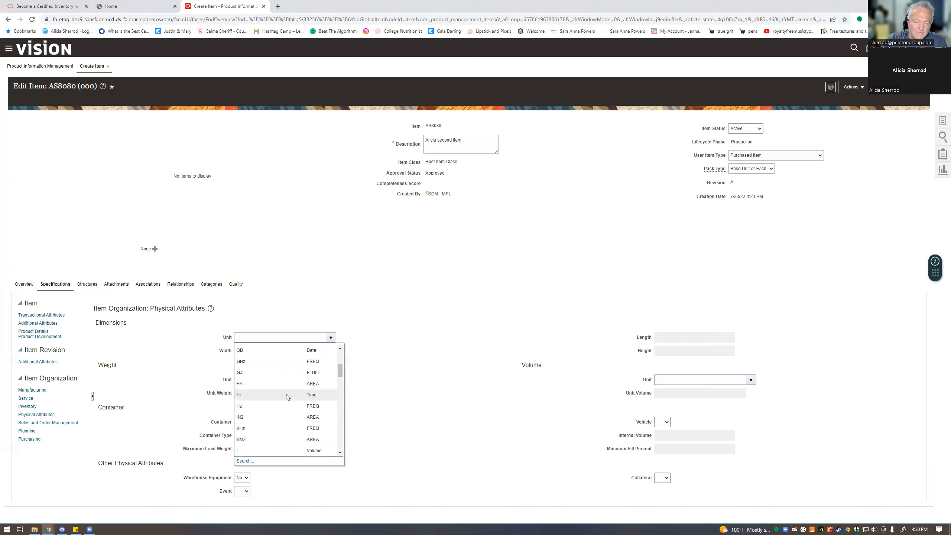
pyautogui.scroll(-3, 286, 396)
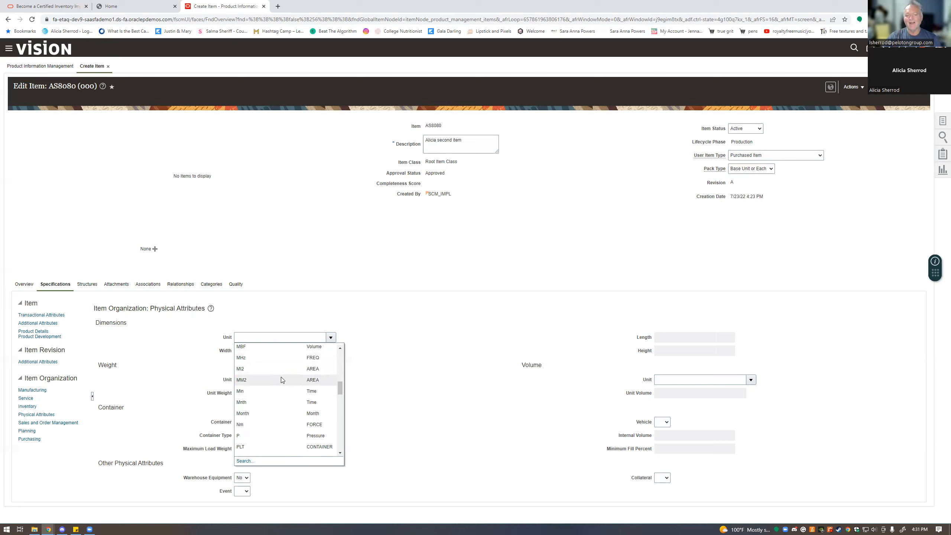
pyautogui.scroll(-3, 281, 380)
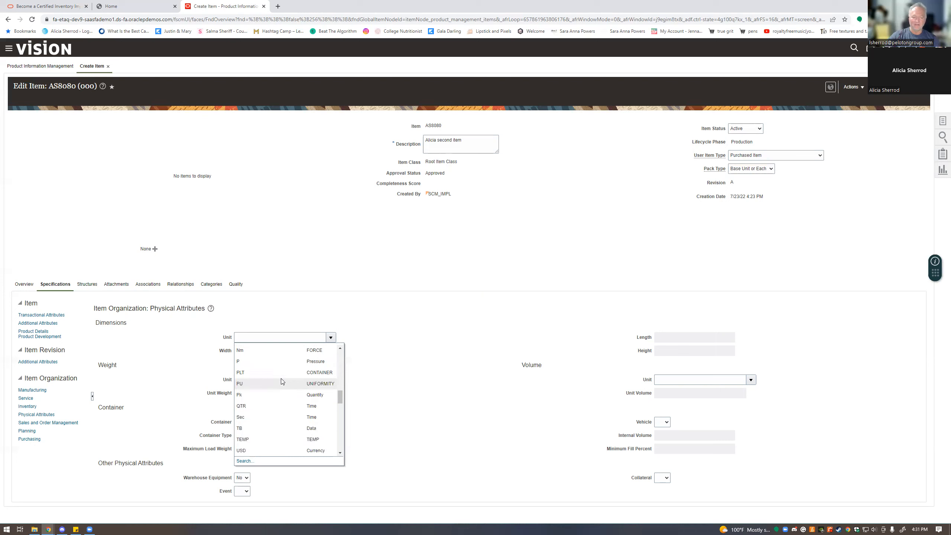
pyautogui.scroll(9, 280, 378)
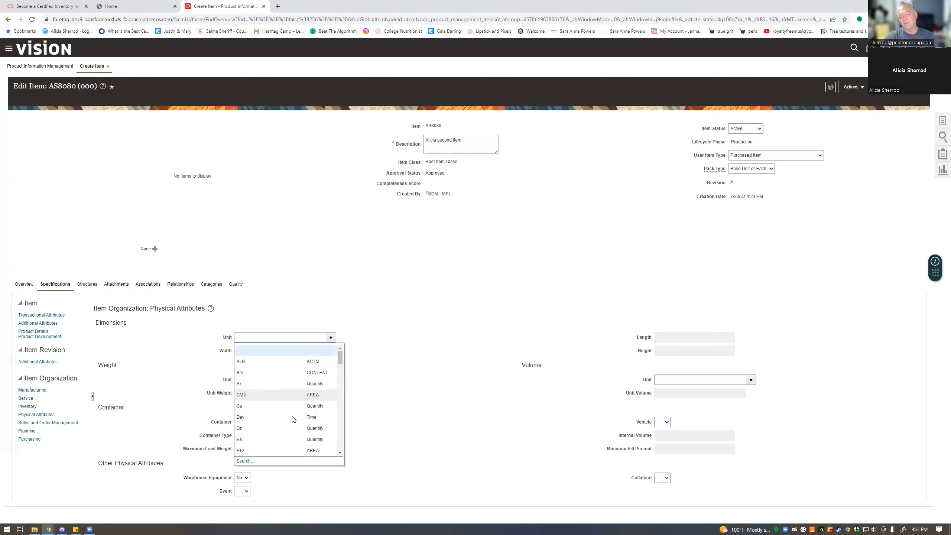
# Step: Set the dimensions unit to Day and check the unit choices once more
pyautogui.click(293, 419)
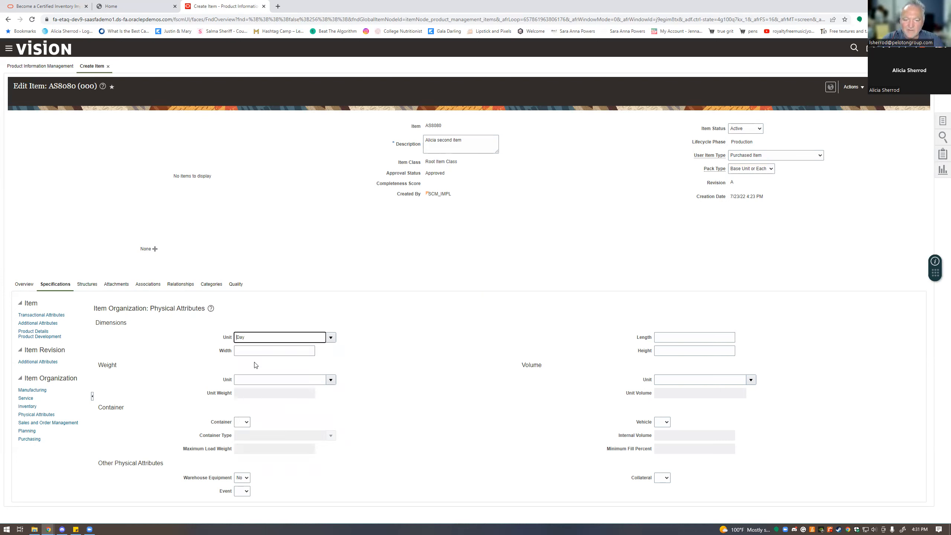
pyautogui.click(237, 352)
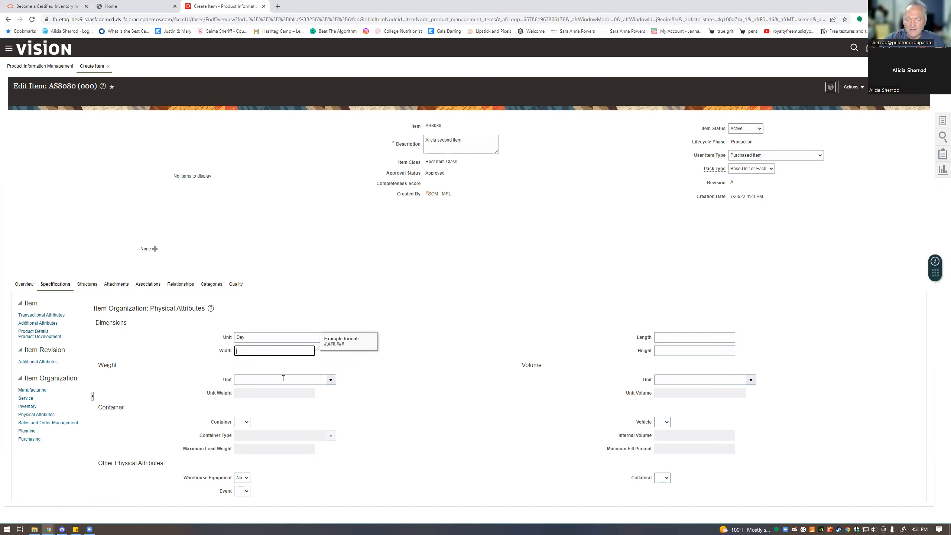
pyautogui.click(255, 336)
pyautogui.click(330, 337)
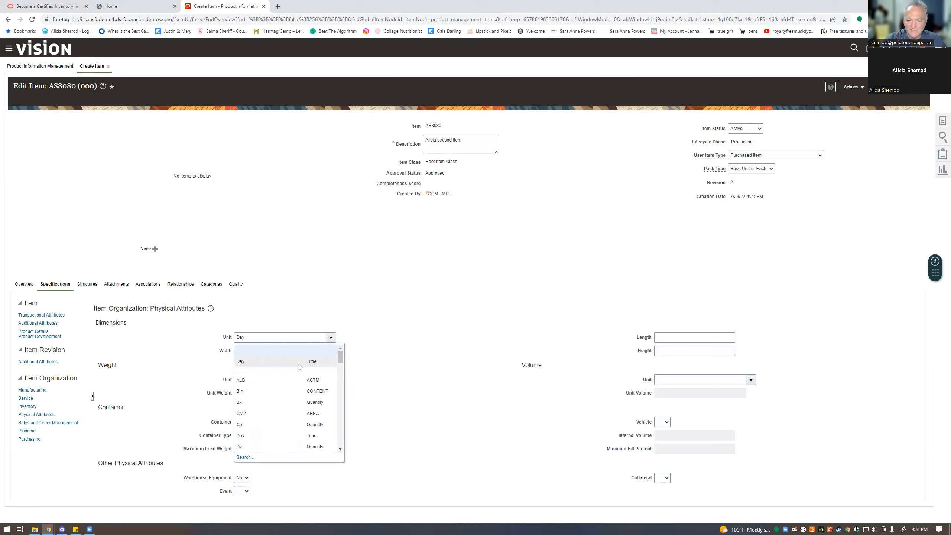
pyautogui.click(331, 339)
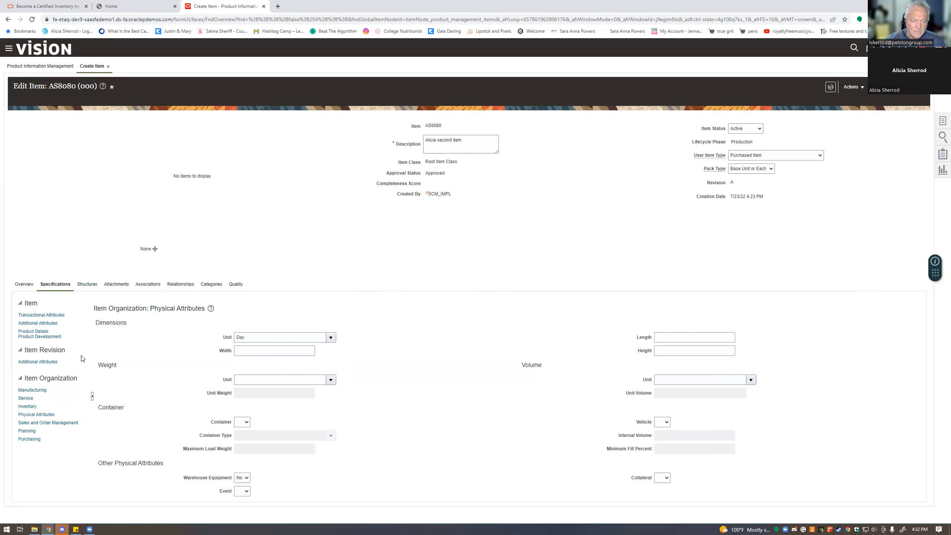
# Step: Examine the item's Product Details and Product Development specifications
pyautogui.click(44, 331)
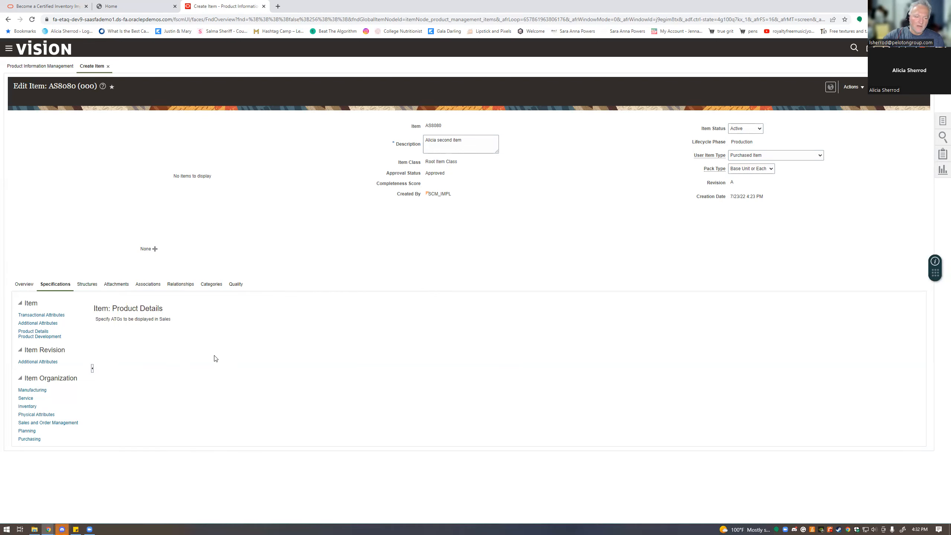
pyautogui.click(50, 337)
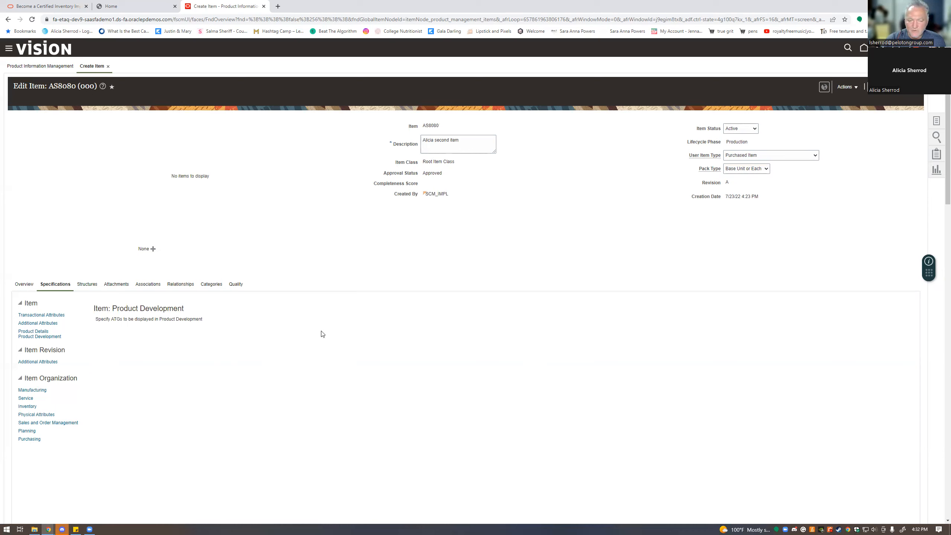
# Step: Start adding an attachment to the item and set its type to Text
pyautogui.click(116, 283)
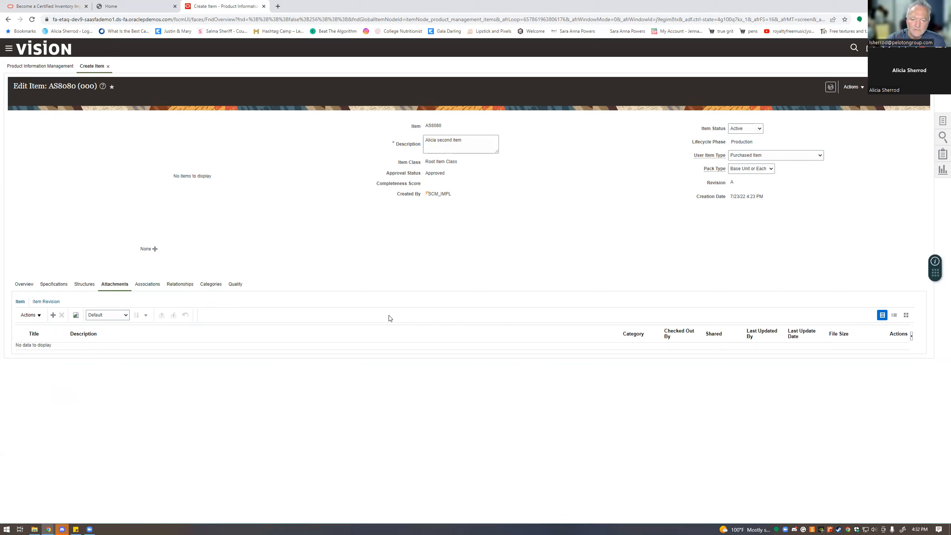
pyautogui.click(53, 315)
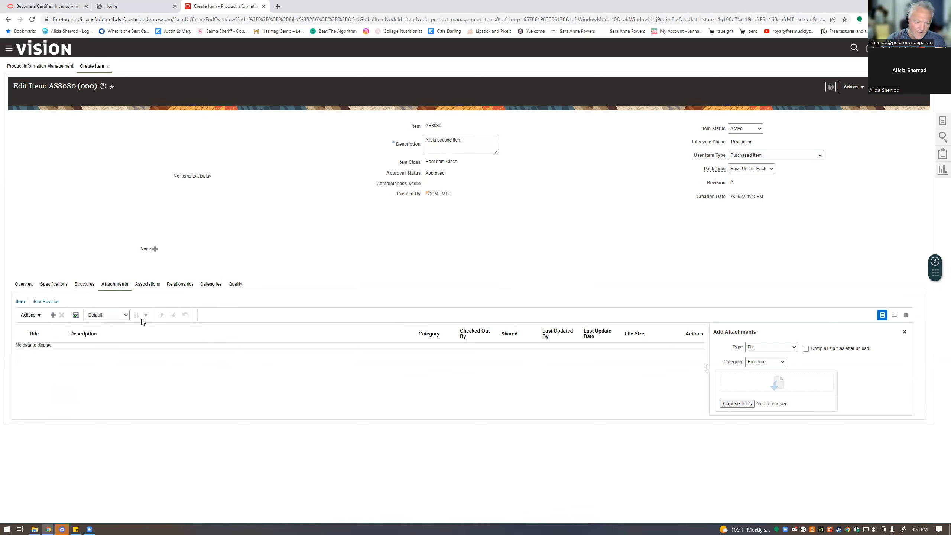
pyautogui.click(37, 316)
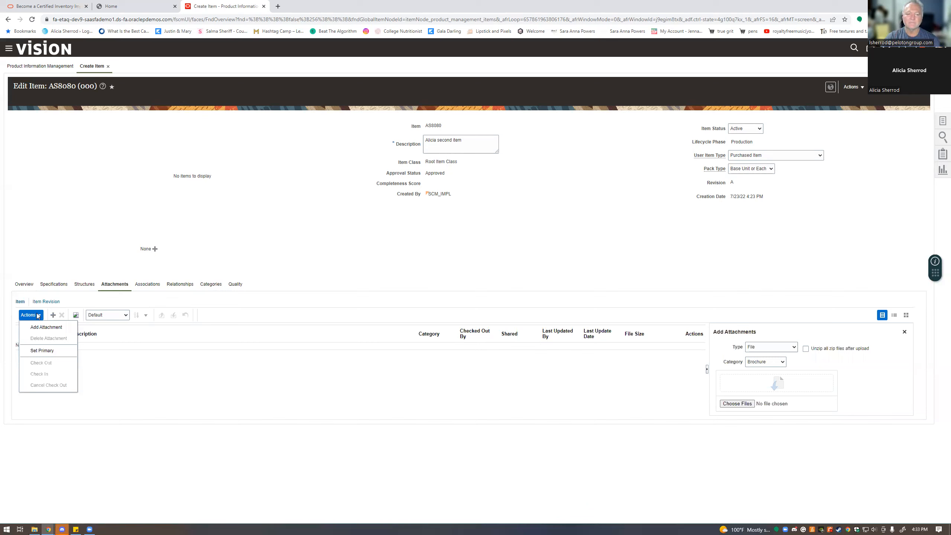
pyautogui.click(38, 315)
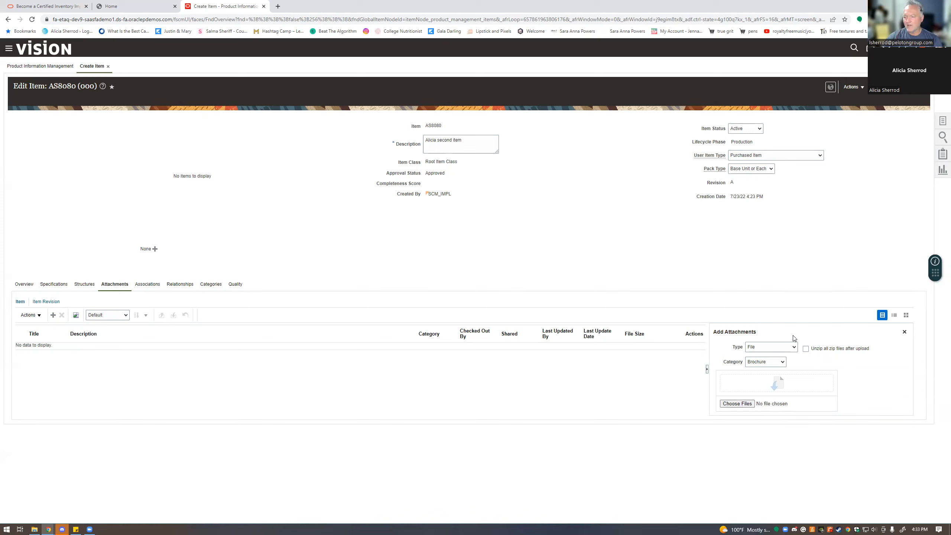
pyautogui.click(794, 348)
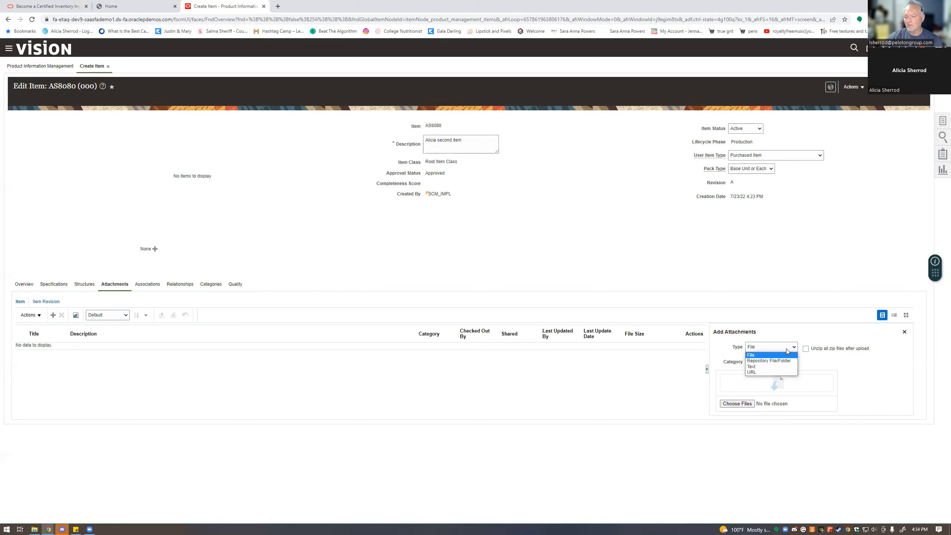
pyautogui.click(760, 366)
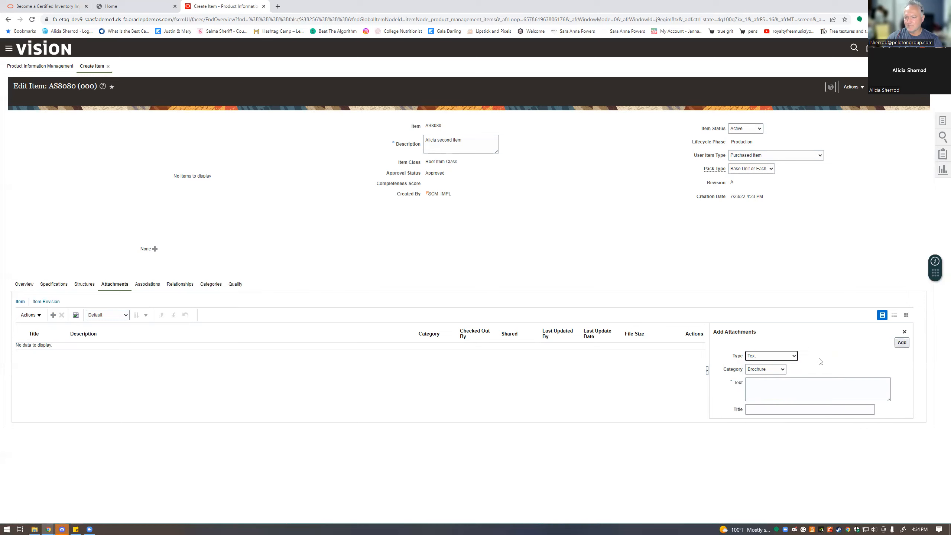
# Step: Add the Brochure text attachment with the text "Second Item AS" and the title "AS Second Item"
pyautogui.click(778, 388)
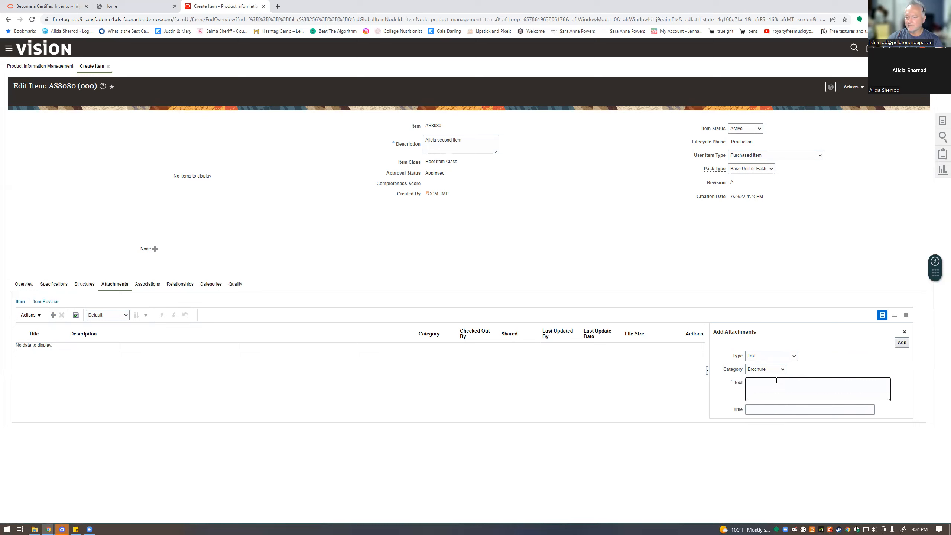
pyautogui.write('Se')
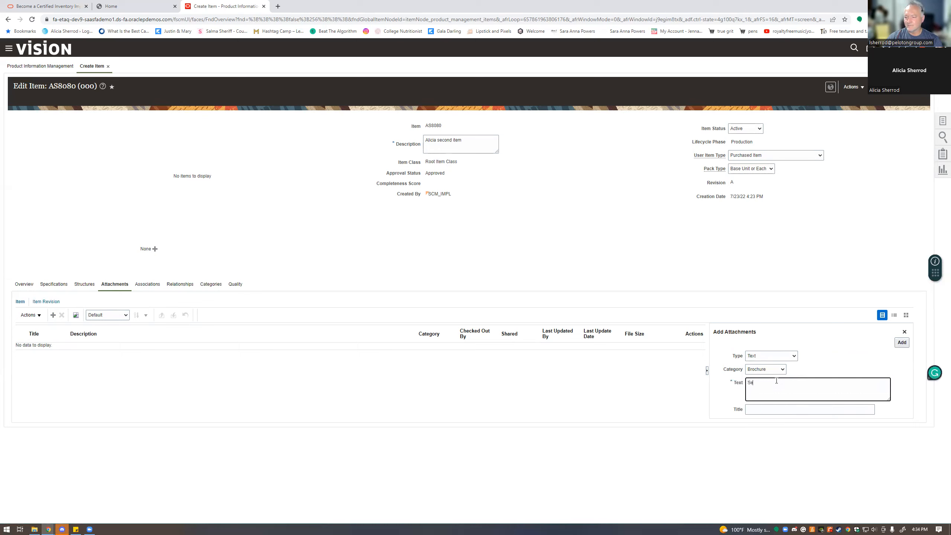
pyautogui.write('cond Item AS')
pyautogui.click(803, 410)
pyautogui.write('AS second')
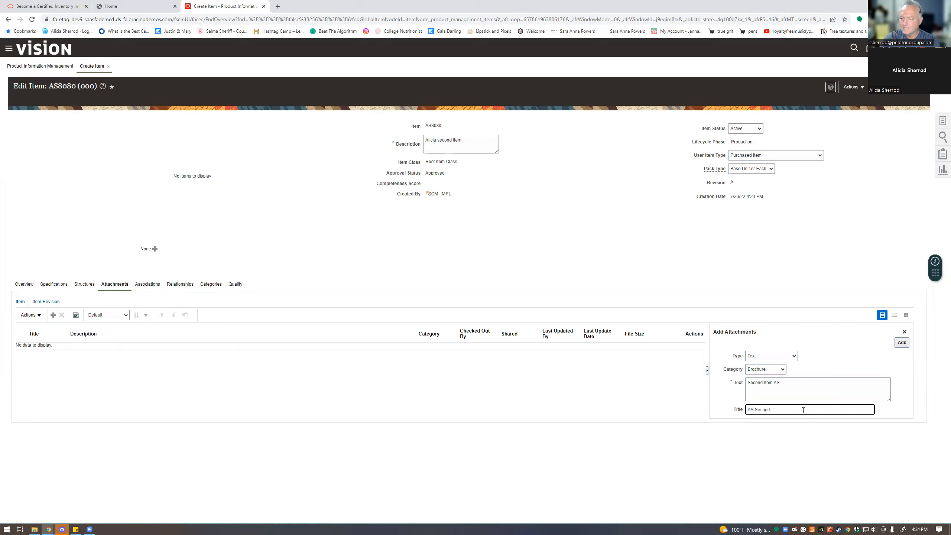
pyautogui.write(' Item')
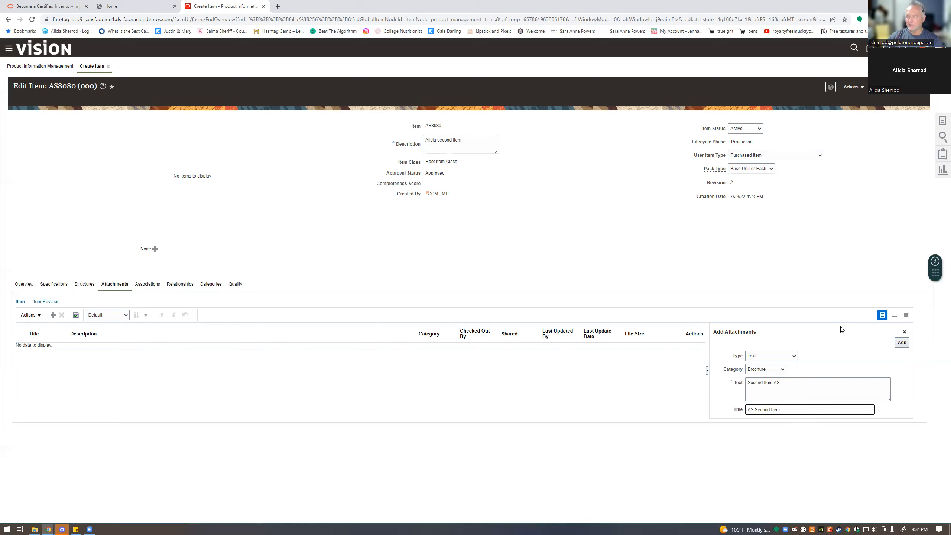
pyautogui.click(901, 343)
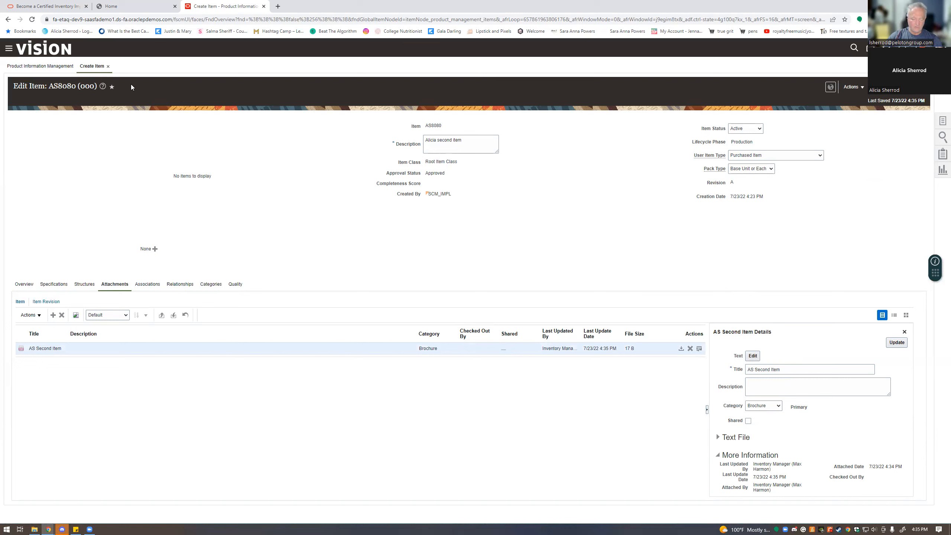
# Step: Open the item's organization associations and try to reassign them with no row selected
pyautogui.click(147, 284)
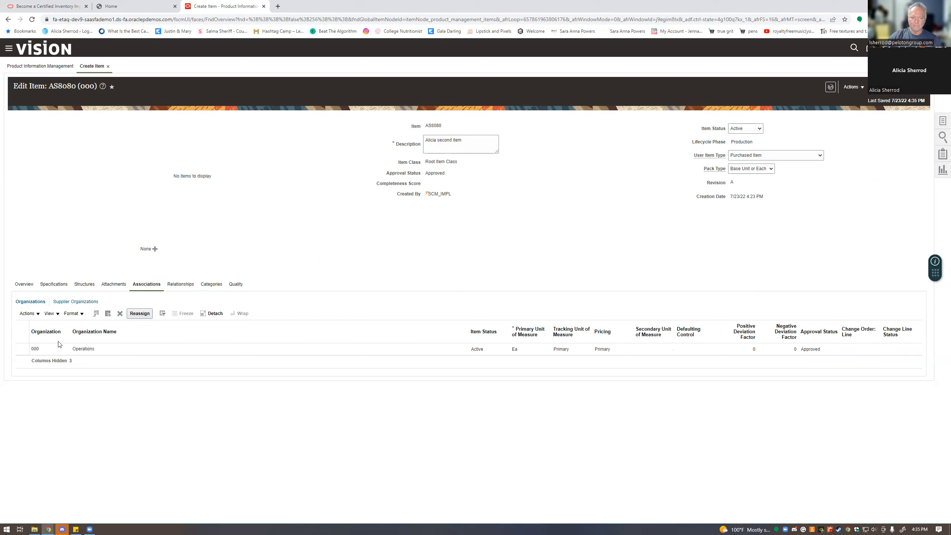
pyautogui.click(39, 314)
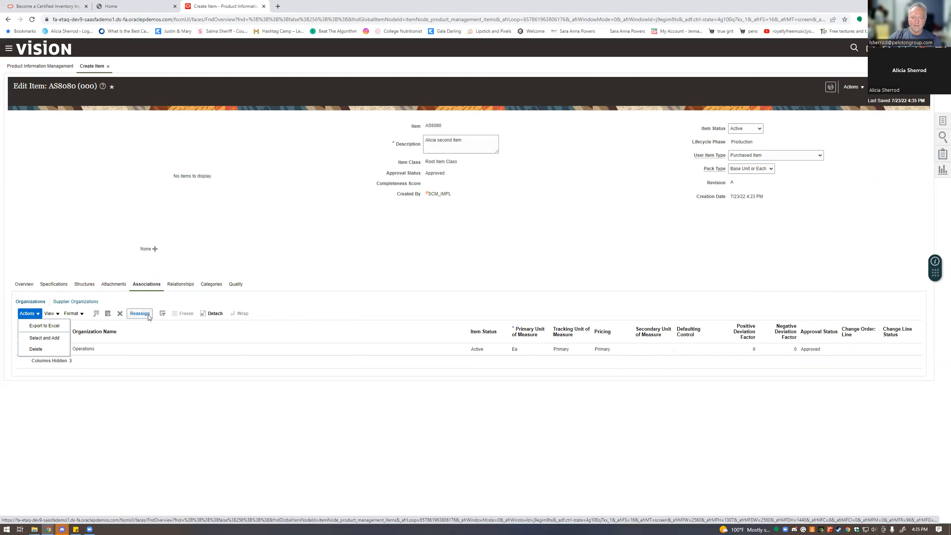
pyautogui.click(43, 338)
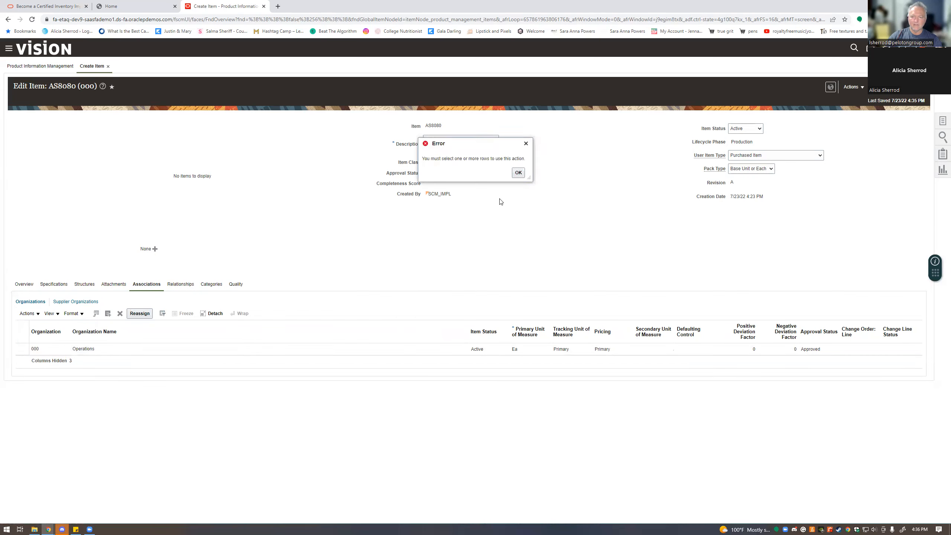
pyautogui.click(525, 147)
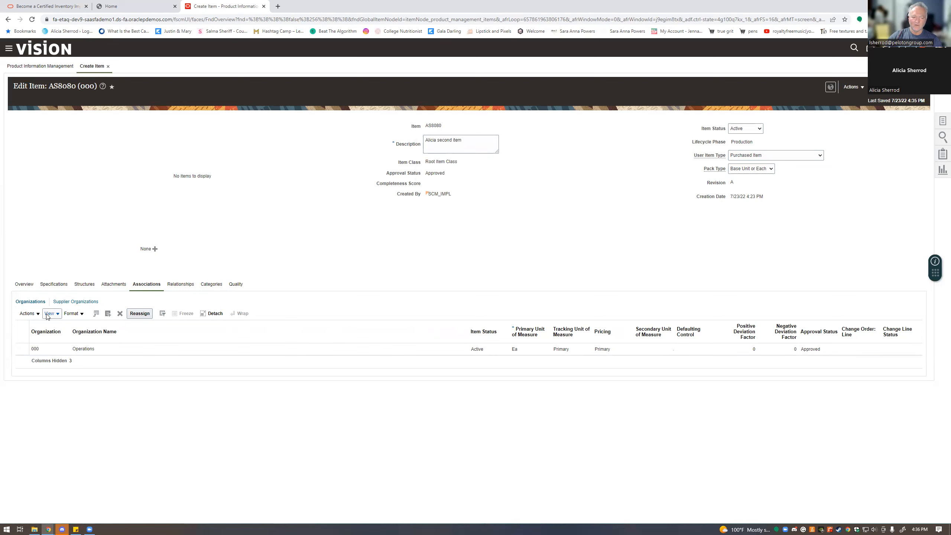
# Step: Start selecting another organization to associate with the item, searching by Organization
pyautogui.click(33, 313)
pyautogui.click(37, 338)
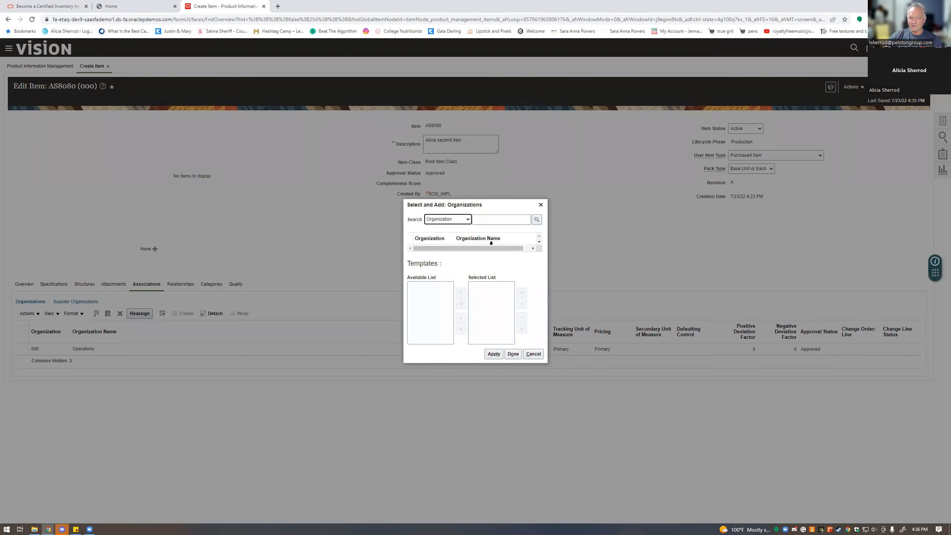
pyautogui.click(469, 220)
pyautogui.click(470, 220)
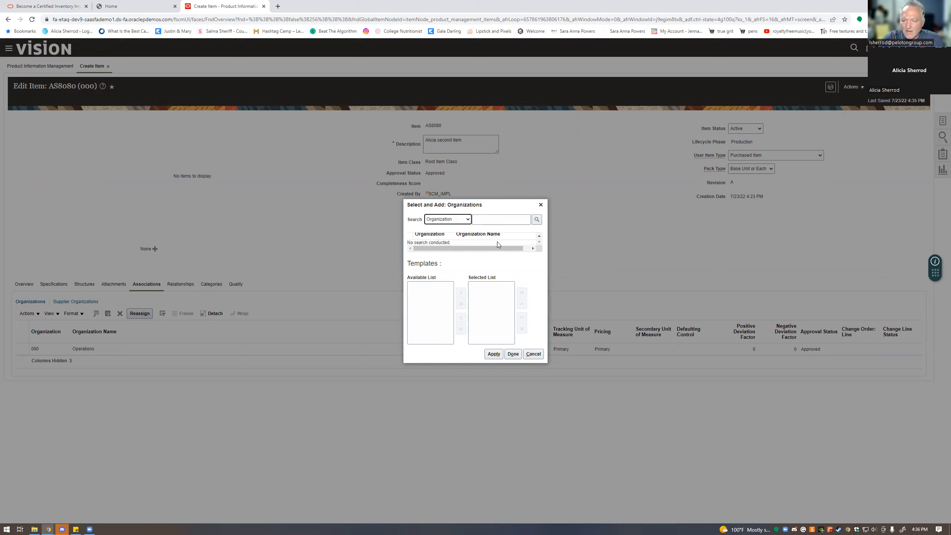
pyautogui.click(495, 221)
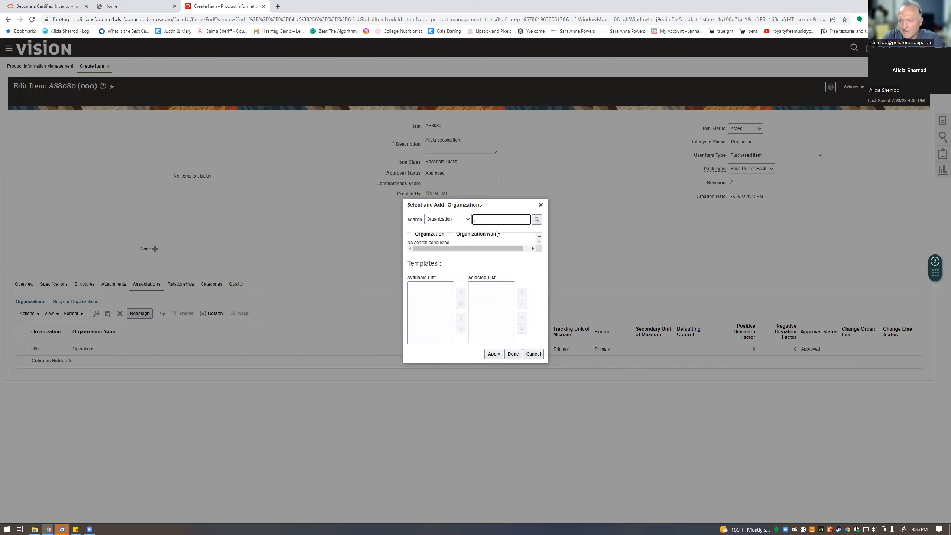
# Step: Search for organization 002 and associate the Atlanta organization with the item
pyautogui.write('0000')
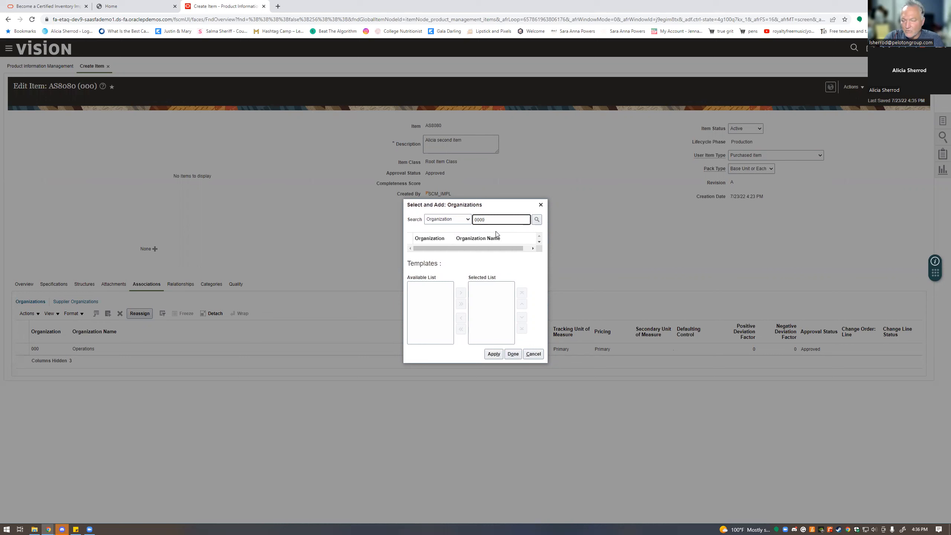
pyautogui.press('BackSpace')
pyautogui.press('BackSpace')
pyautogui.press('BackSpace')
pyautogui.press('BackSpace')
pyautogui.write('002')
pyautogui.press('Return')
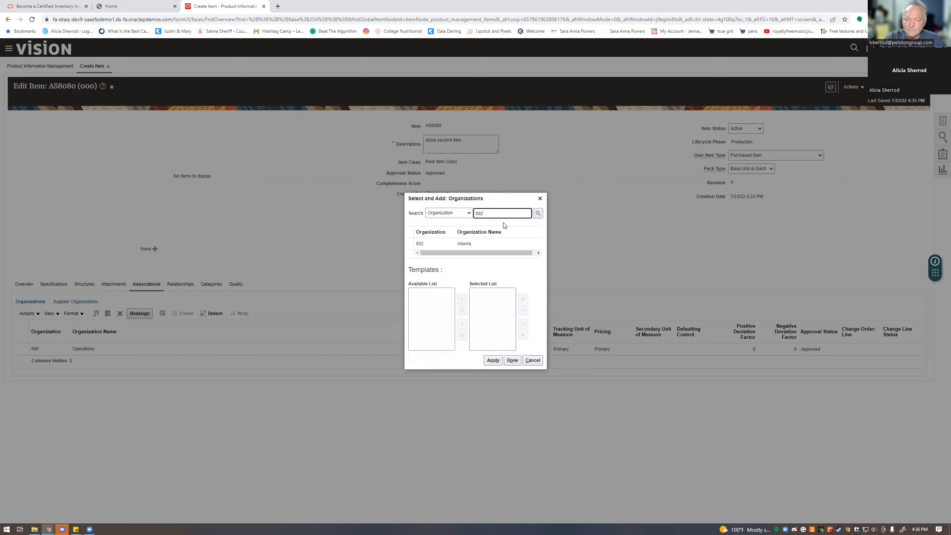
pyautogui.click(477, 244)
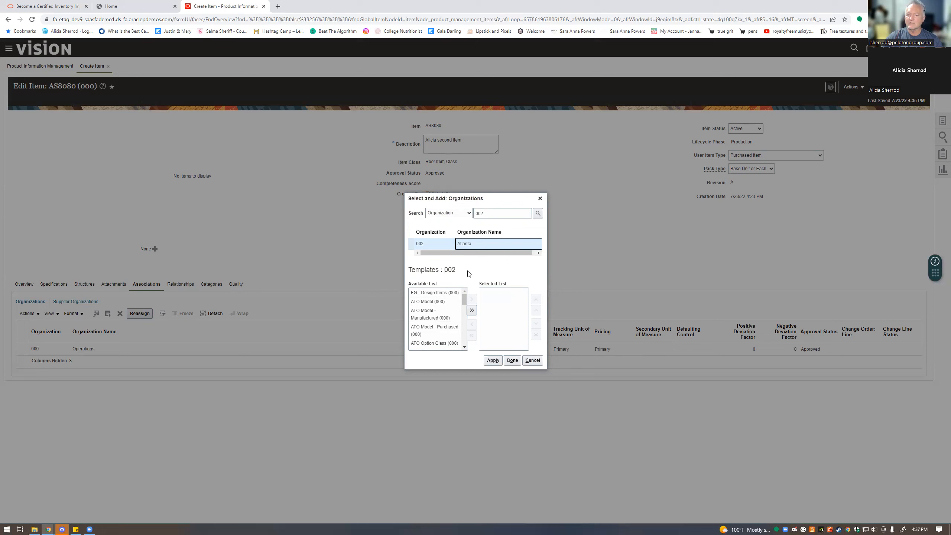
pyautogui.click(512, 360)
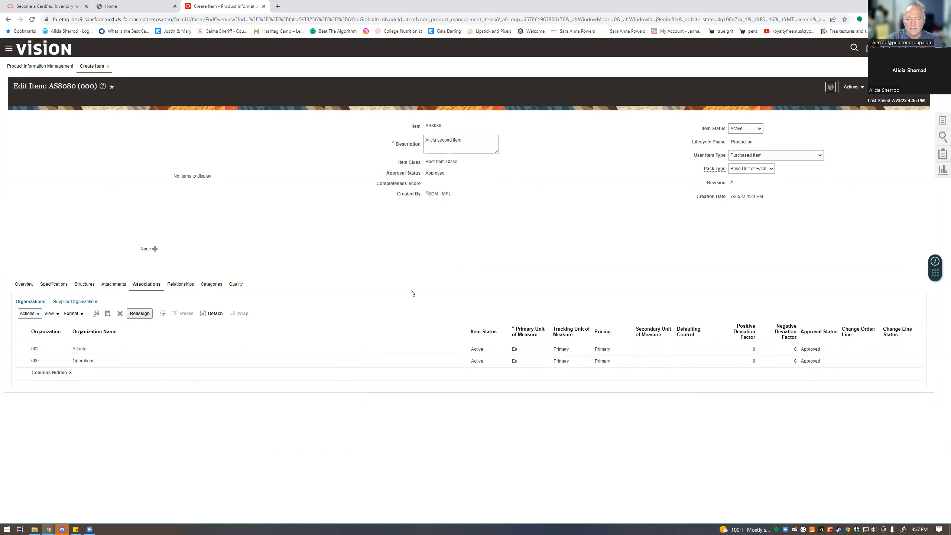
# Step: Try to reassign the Atlanta organization (002) of the item
pyautogui.click(79, 350)
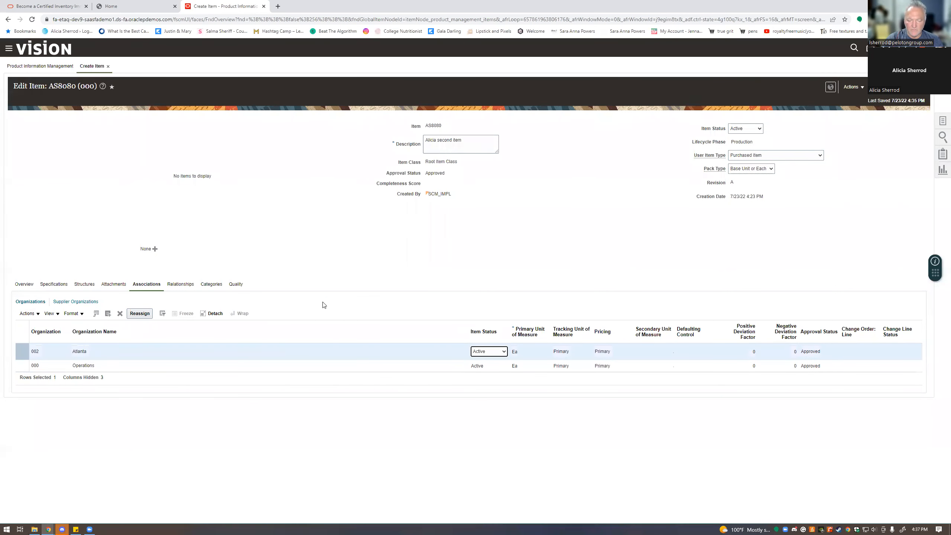
pyautogui.click(145, 314)
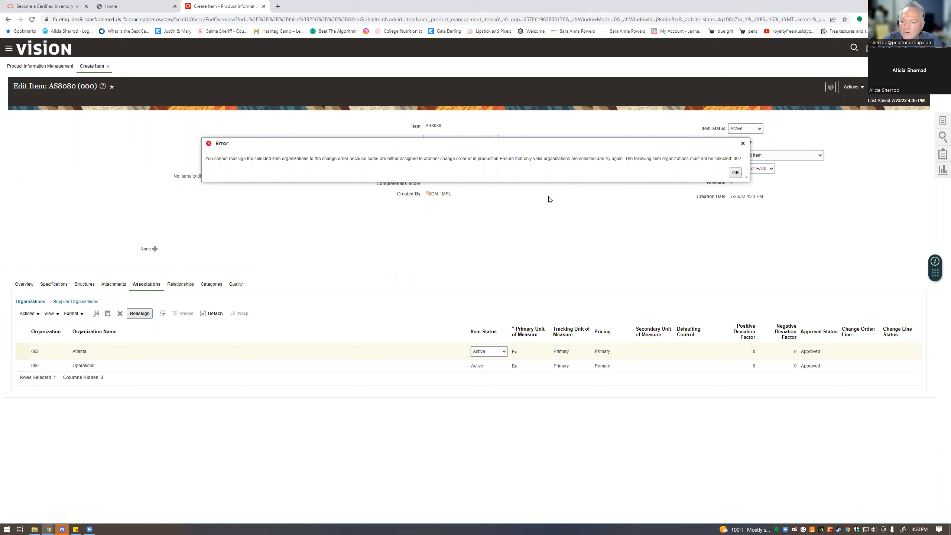
pyautogui.click(735, 172)
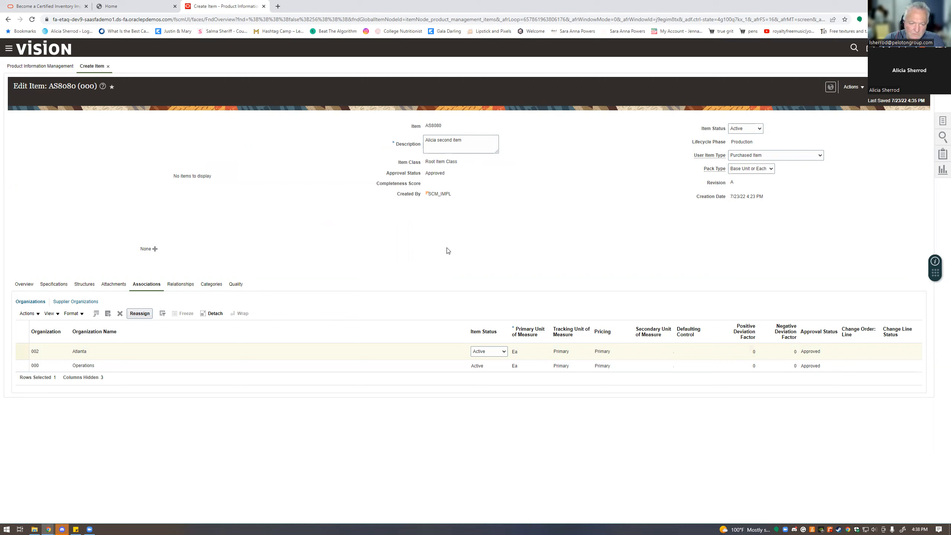
# Step: Create a related item relationship from the item to AS9090 with the type Substitute
pyautogui.click(185, 284)
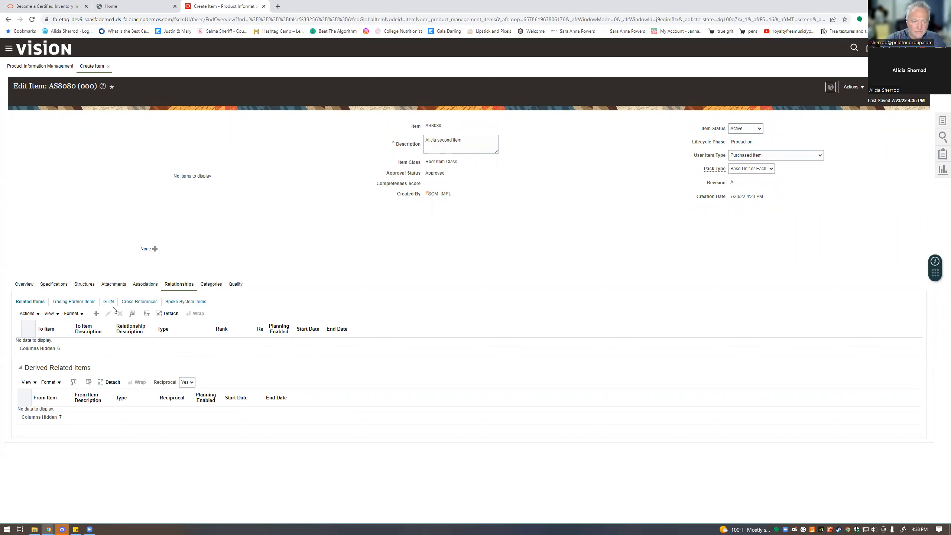
pyautogui.click(37, 313)
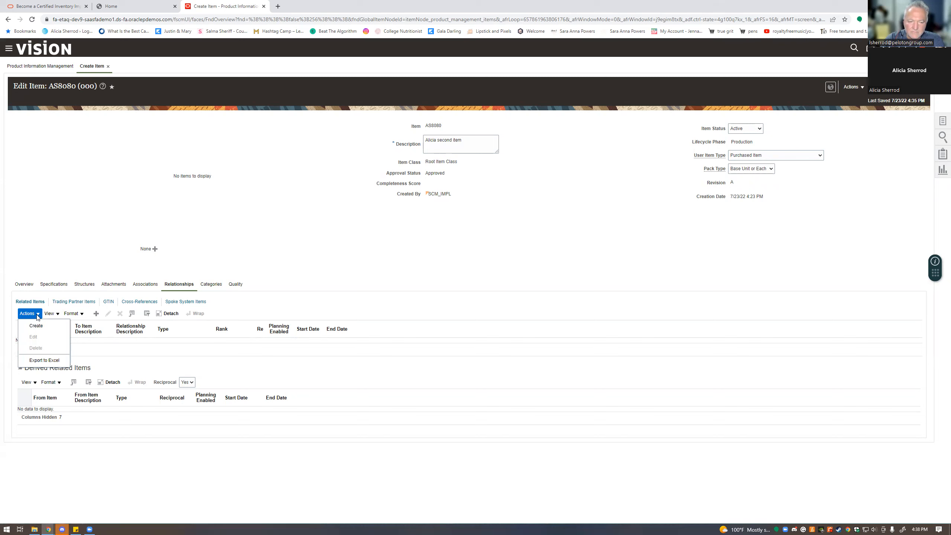
pyautogui.click(37, 325)
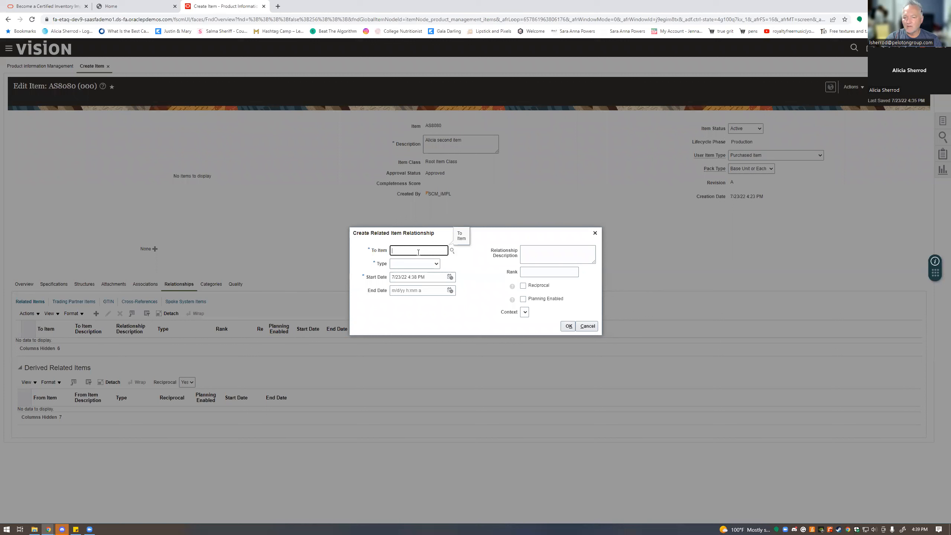
pyautogui.write('AS9090')
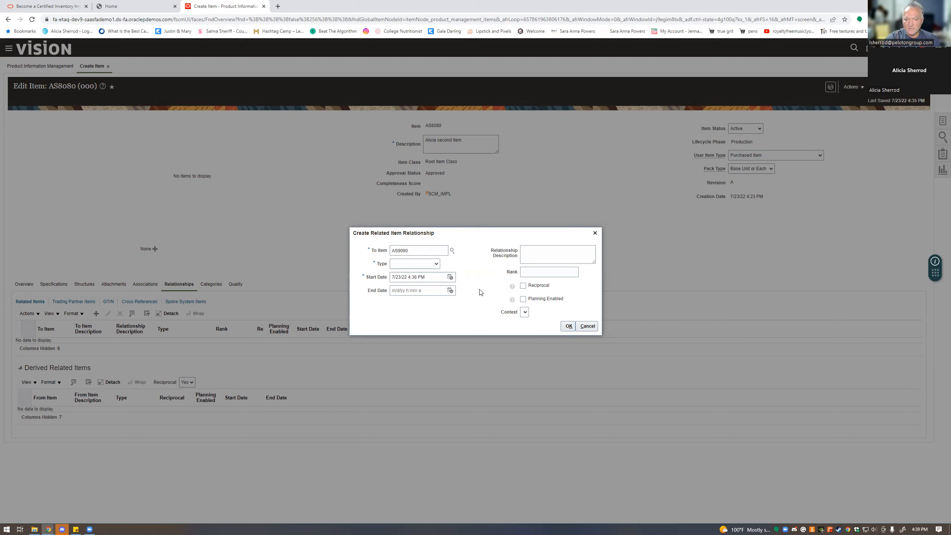
pyautogui.click(436, 264)
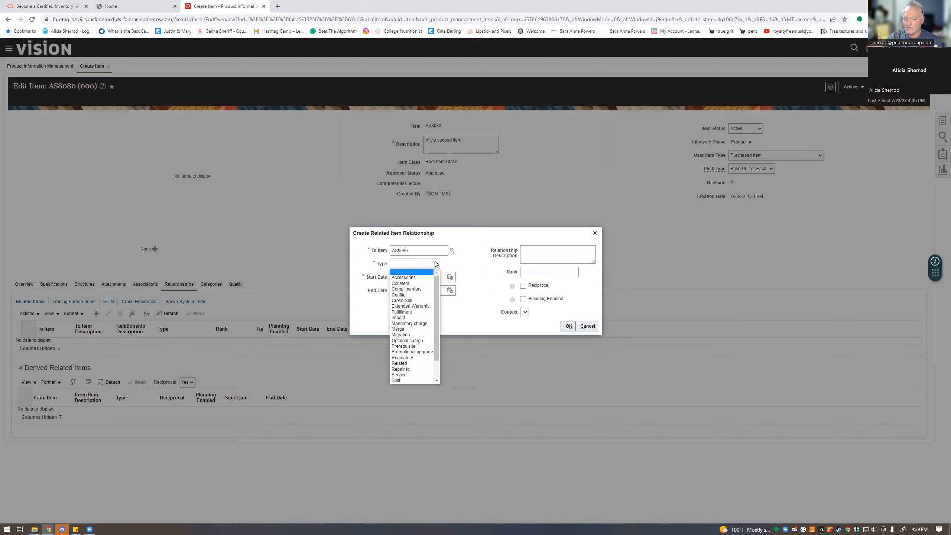
pyautogui.scroll(-2, 414, 352)
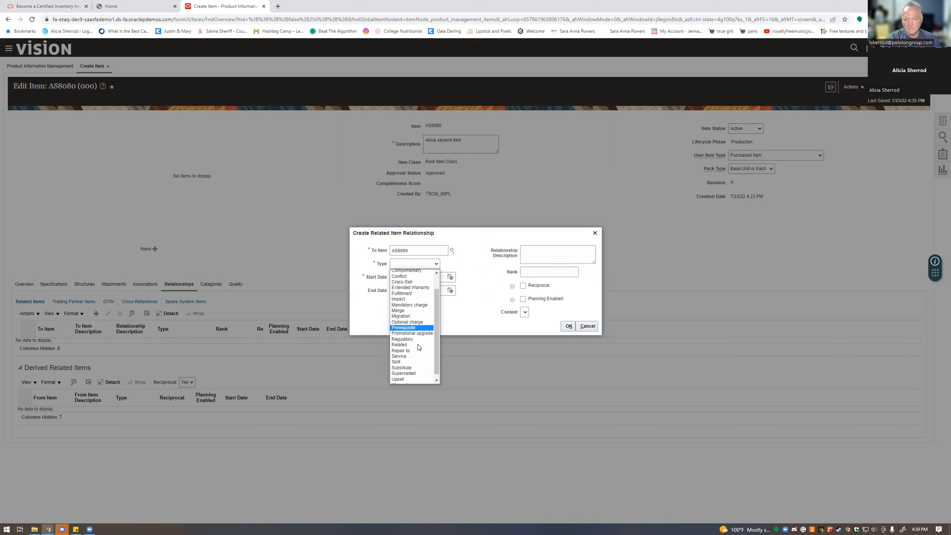
pyautogui.click(413, 363)
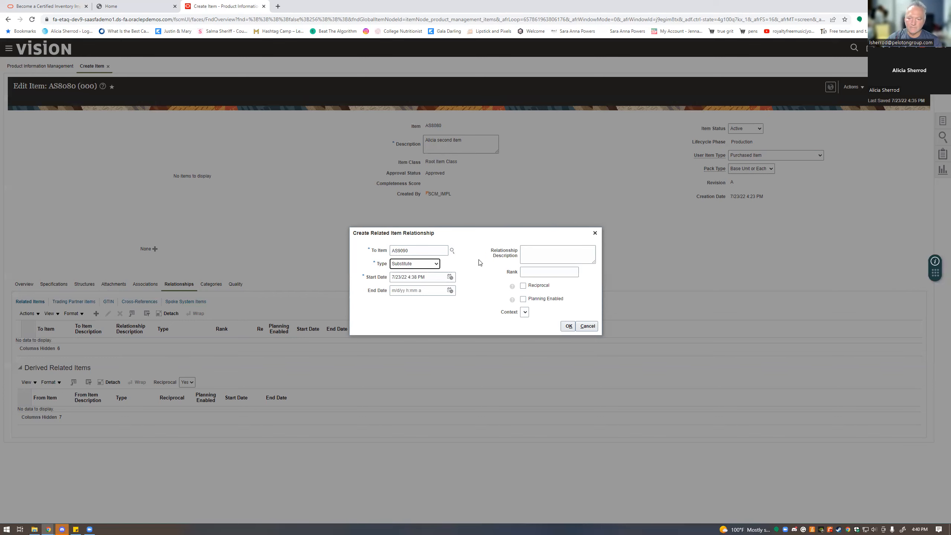
pyautogui.click(568, 326)
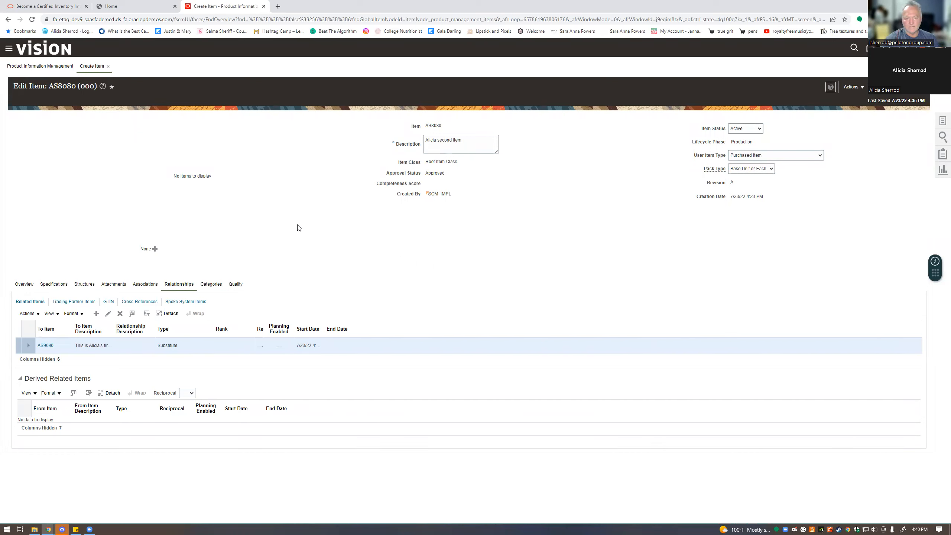
# Step: Add a new category assignment row to the item and set its catalog to Purchasing
pyautogui.click(213, 284)
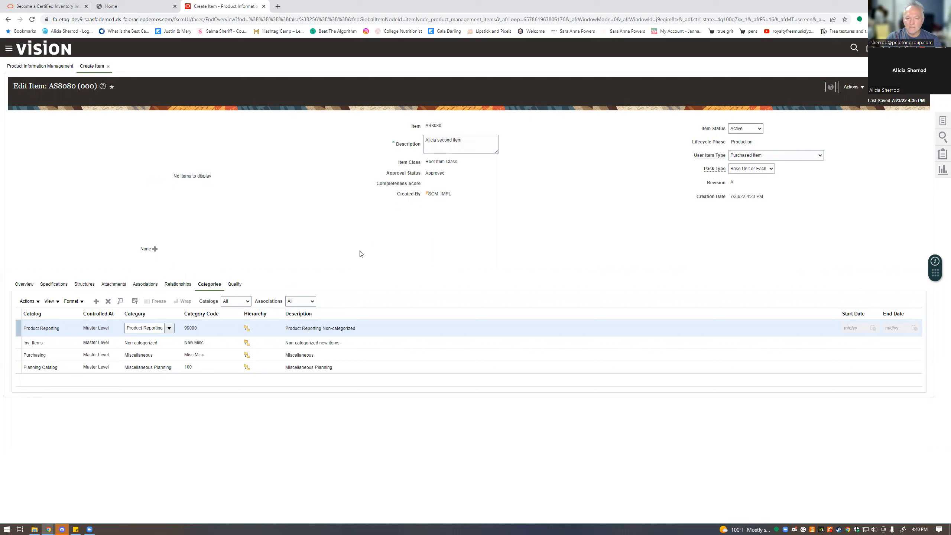
pyautogui.click(30, 302)
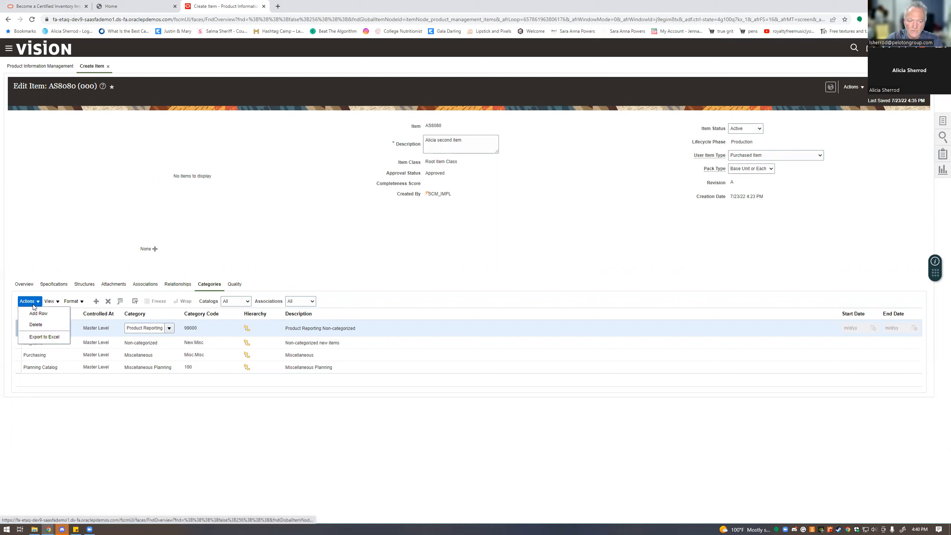
pyautogui.click(31, 301)
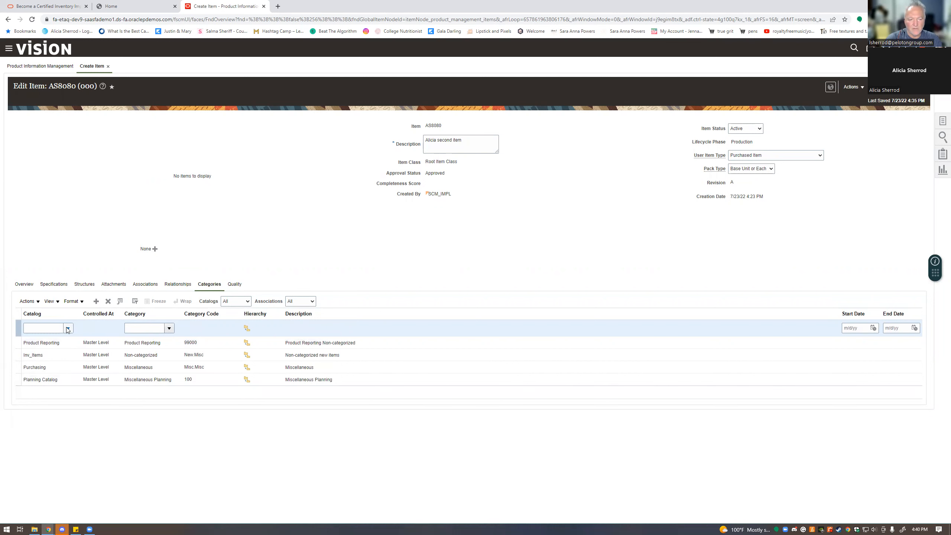
pyautogui.click(68, 328)
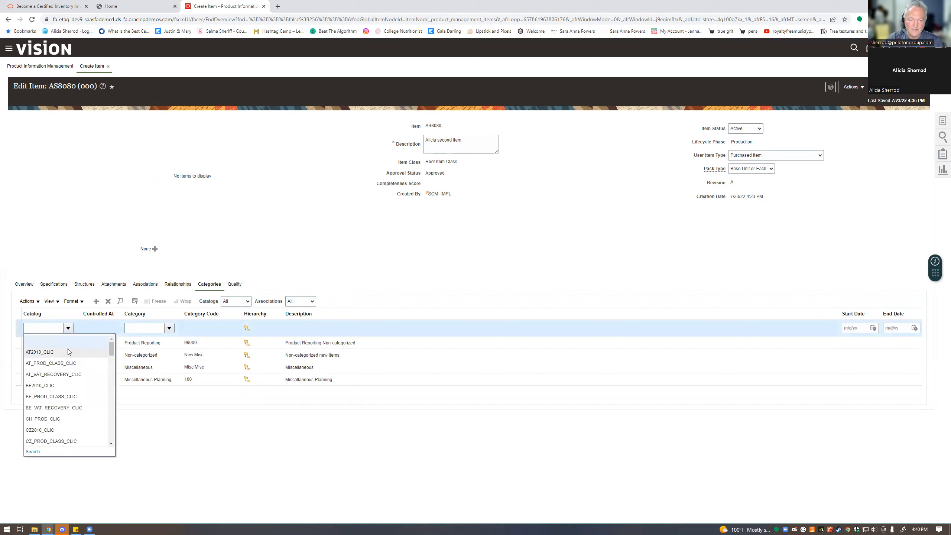
pyautogui.scroll(-4, 67, 350)
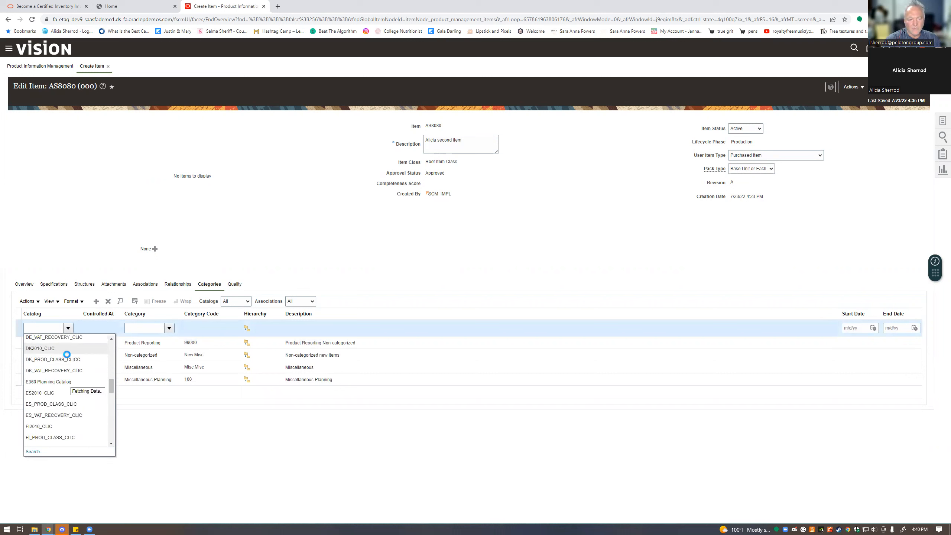
pyautogui.scroll(-3, 67, 354)
pyautogui.scroll(-4, 72, 368)
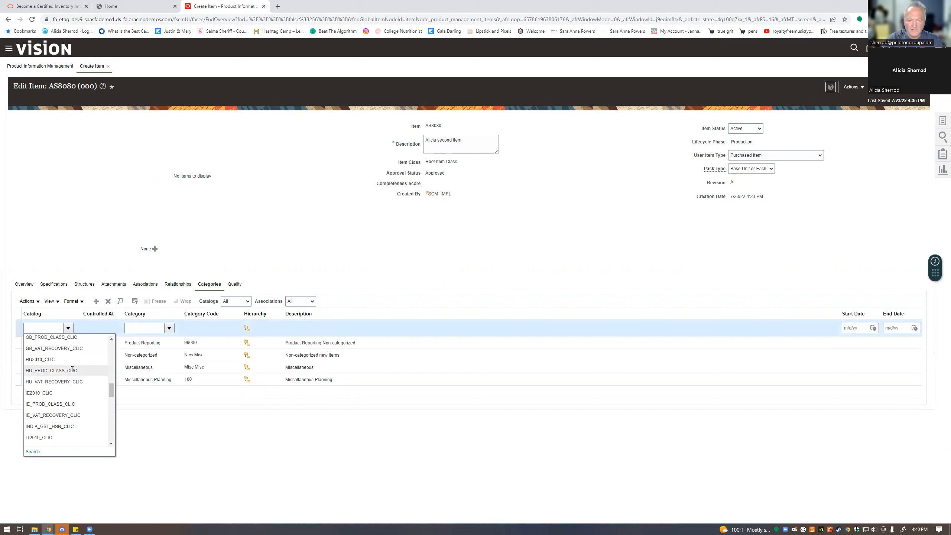
pyautogui.scroll(-2, 70, 369)
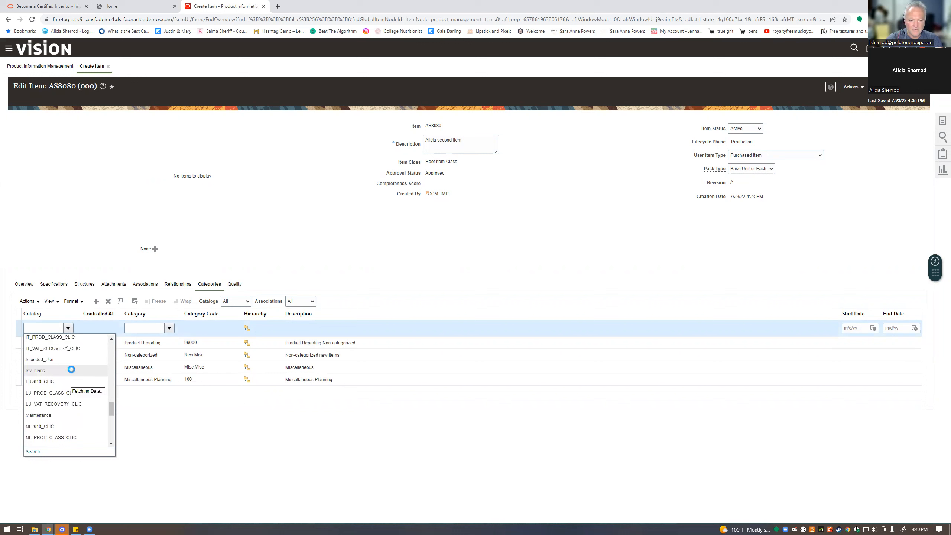
pyautogui.scroll(-3, 72, 369)
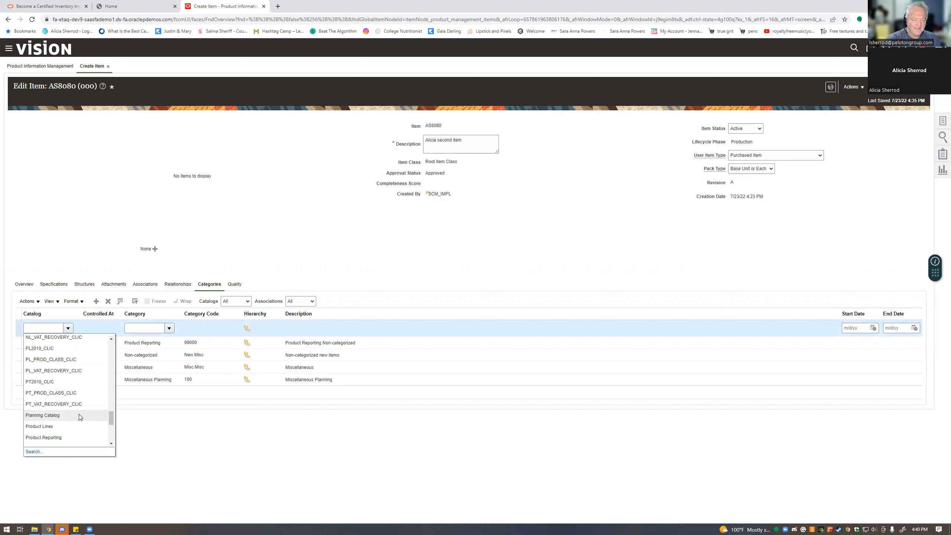
pyautogui.scroll(-3, 78, 414)
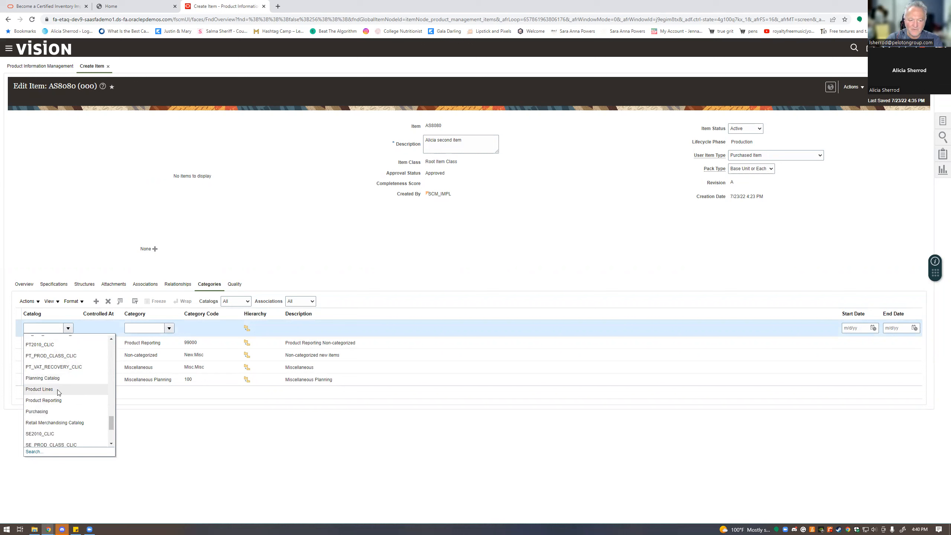
pyautogui.click(50, 411)
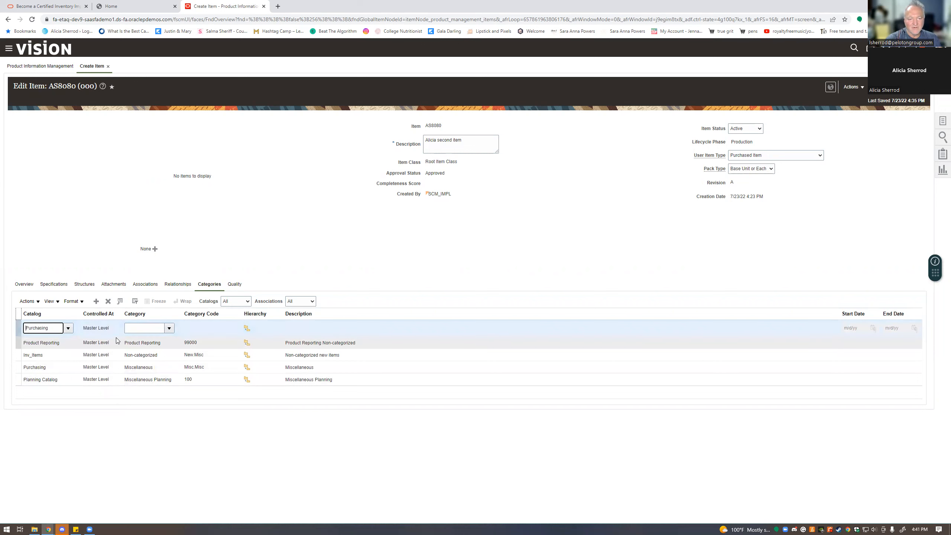
# Step: Assign the category 999.99 Miscellaneous to the new Purchasing row
pyautogui.click(170, 328)
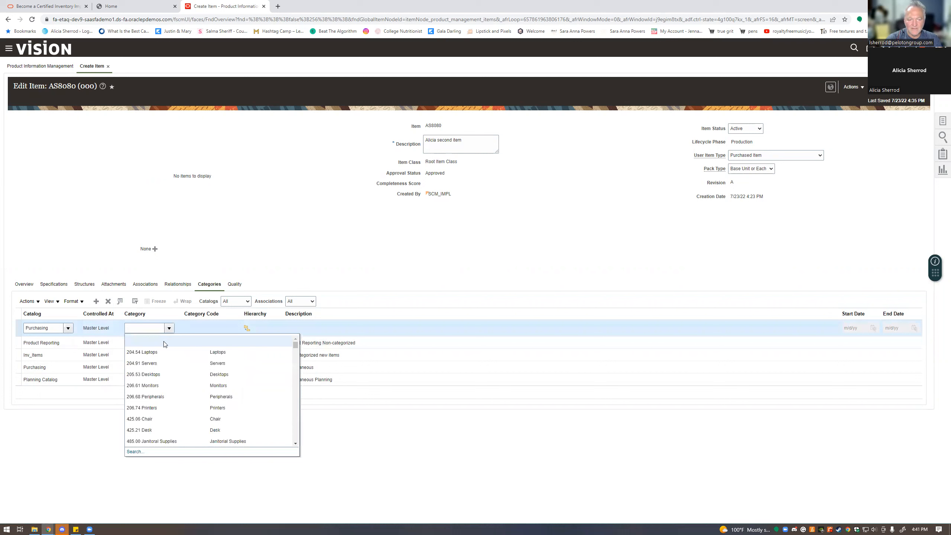
pyautogui.scroll(-1, 175, 371)
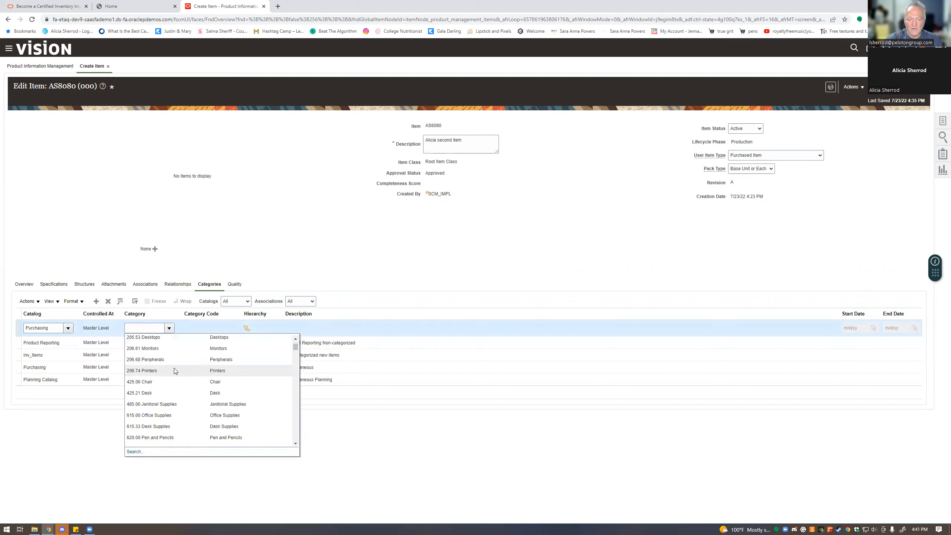
pyautogui.scroll(-2, 174, 370)
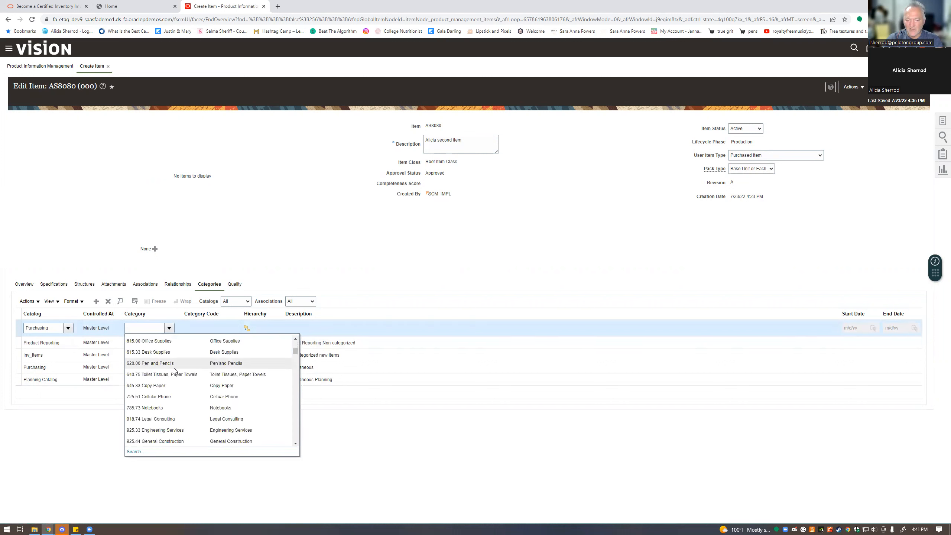
pyautogui.scroll(-1, 174, 371)
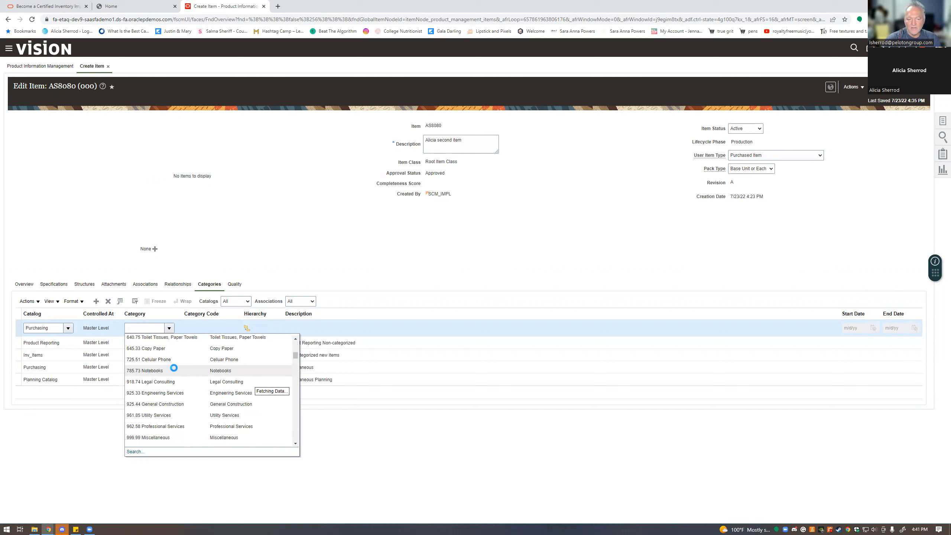
pyautogui.scroll(-1, 178, 439)
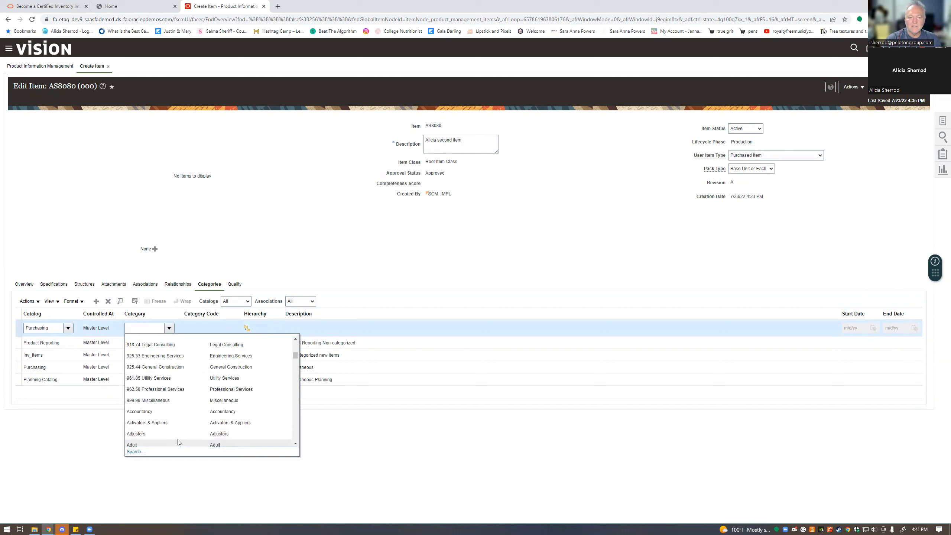
pyautogui.click(192, 403)
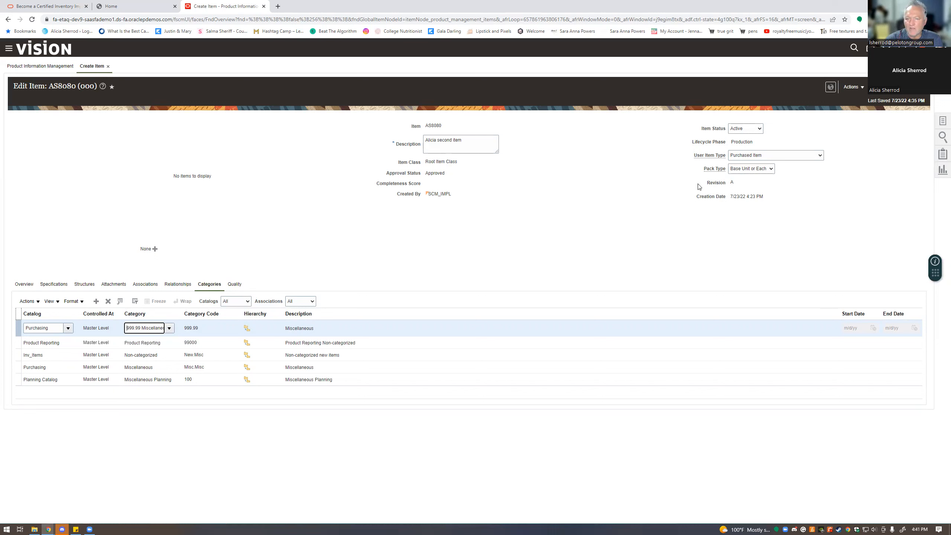
# Step: Try to save and close the item with the added Purchasing category, then to save it to a change order
pyautogui.click(894, 87)
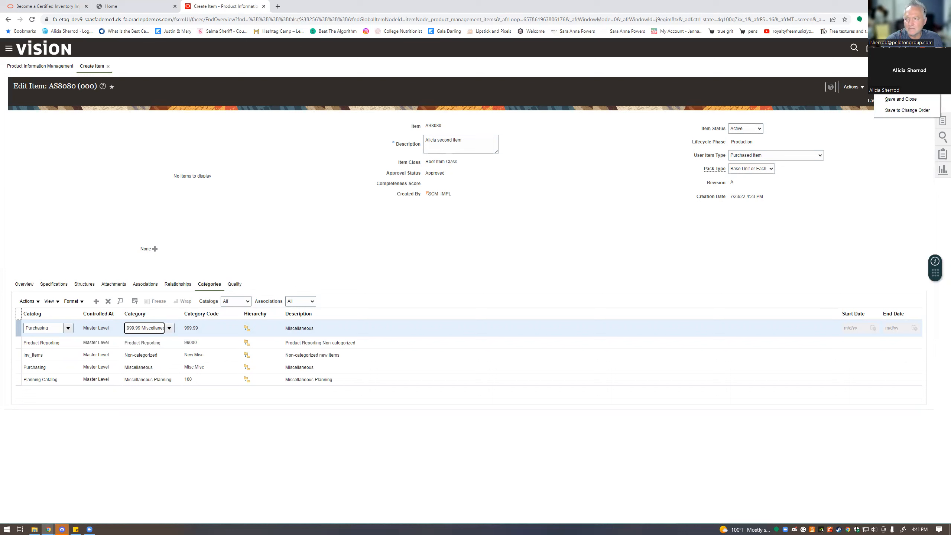
pyautogui.click(900, 100)
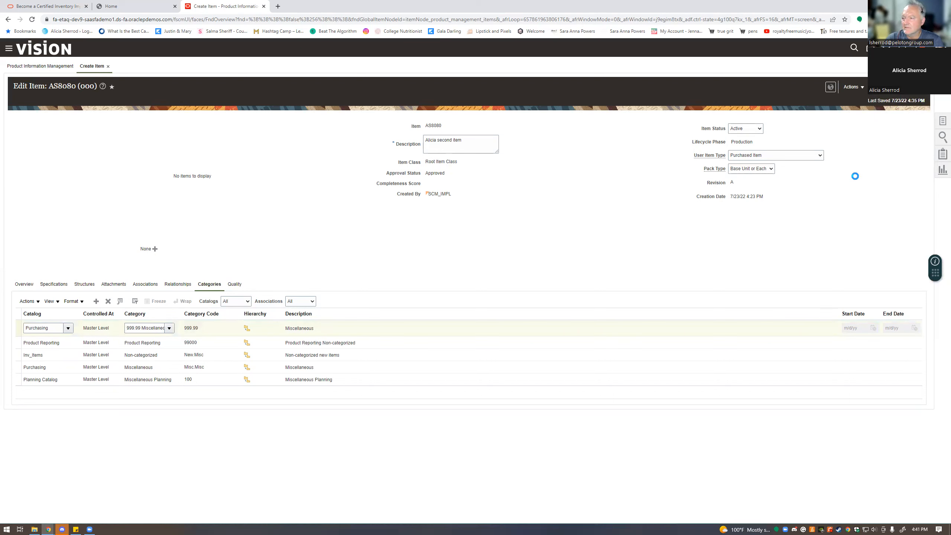
pyautogui.click(623, 176)
pyautogui.click(894, 87)
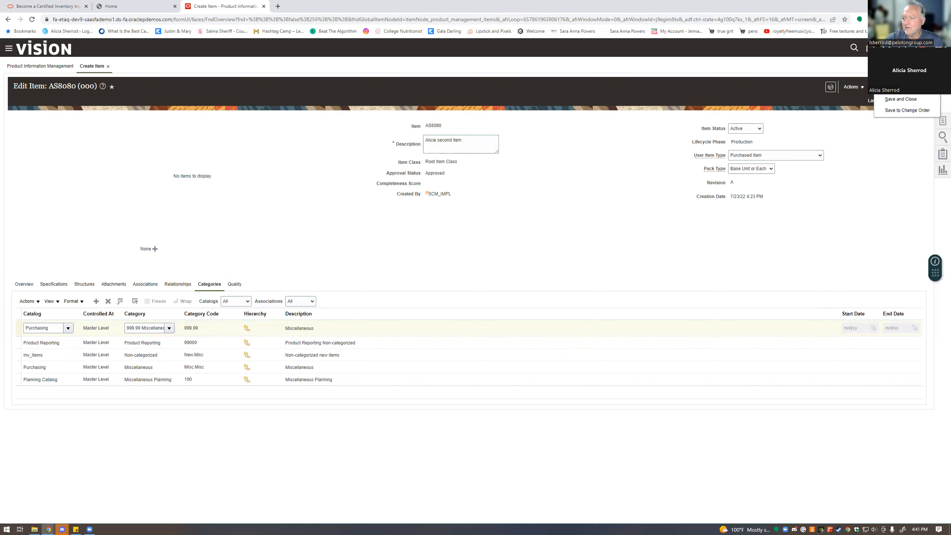
pyautogui.click(893, 109)
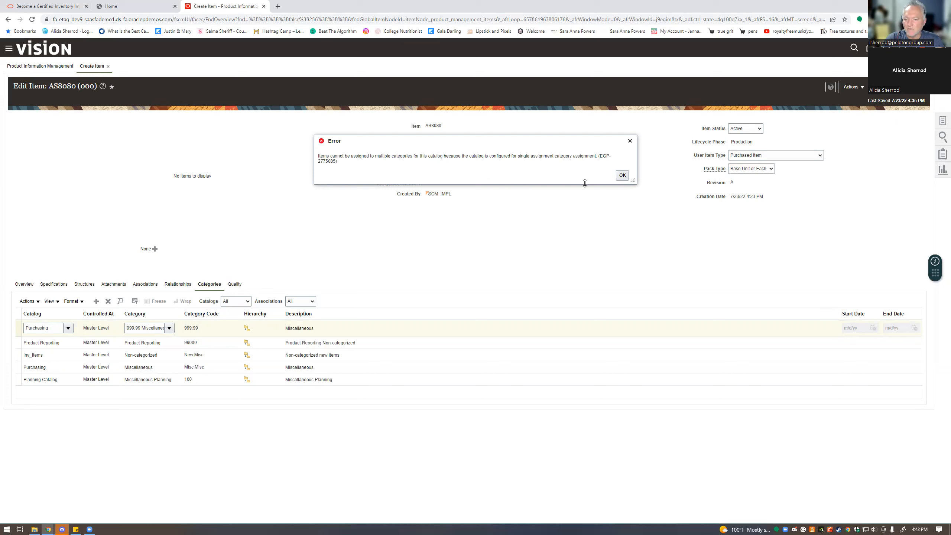
pyautogui.click(622, 175)
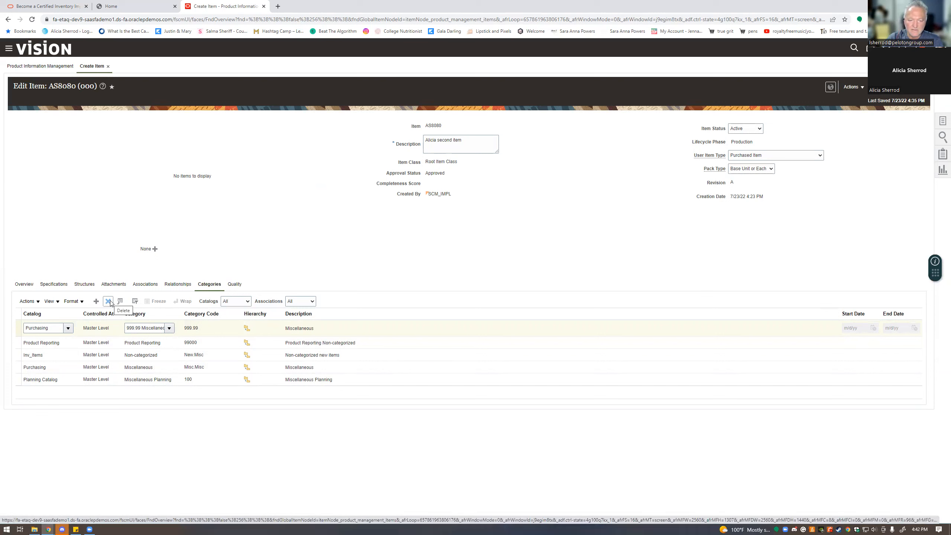
# Step: Change the catalog of the new category row to Retail Merchandising Catalog
pyautogui.click(69, 328)
pyautogui.scroll(-4, 59, 407)
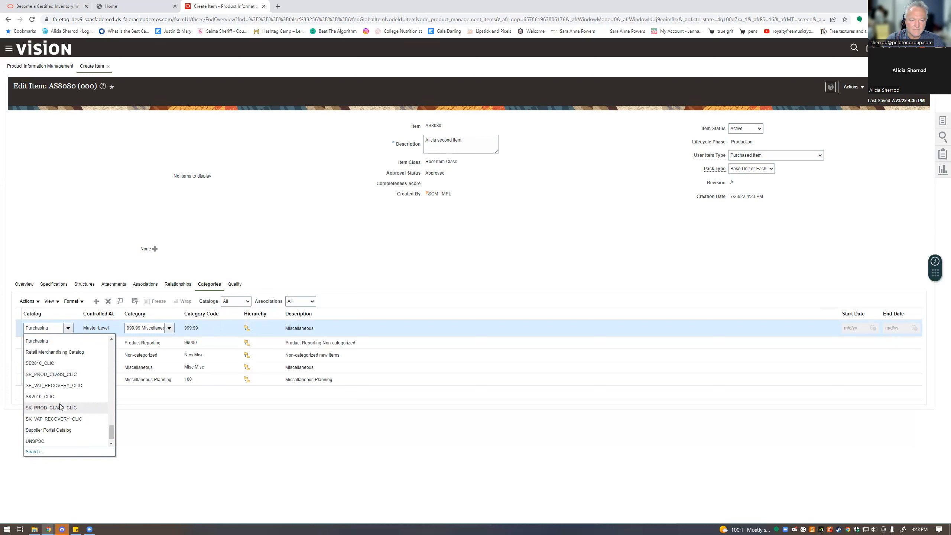
pyautogui.click(65, 352)
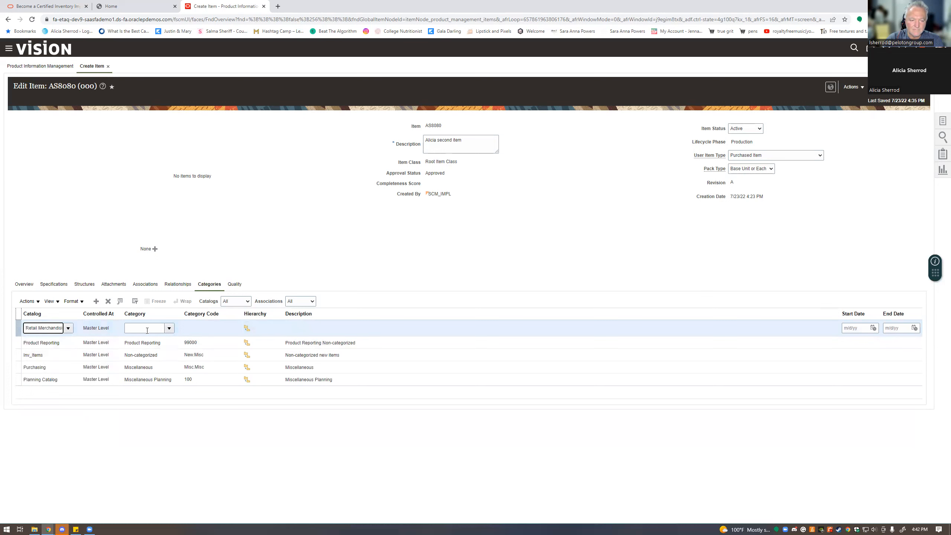
# Step: Set the category of the Retail Merchandising Catalog row to Pineapple, and save and close the item
pyautogui.click(170, 328)
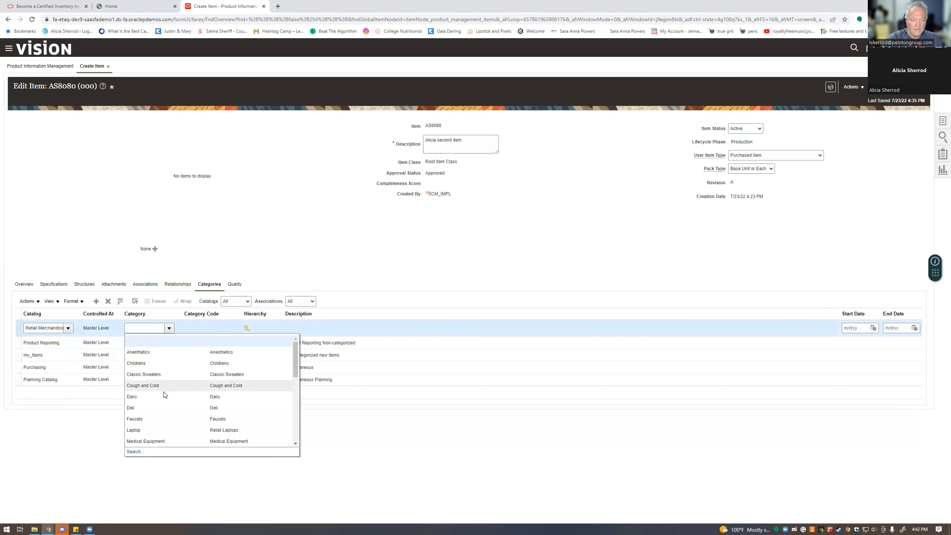
pyautogui.scroll(-3, 163, 395)
pyautogui.scroll(-2, 163, 395)
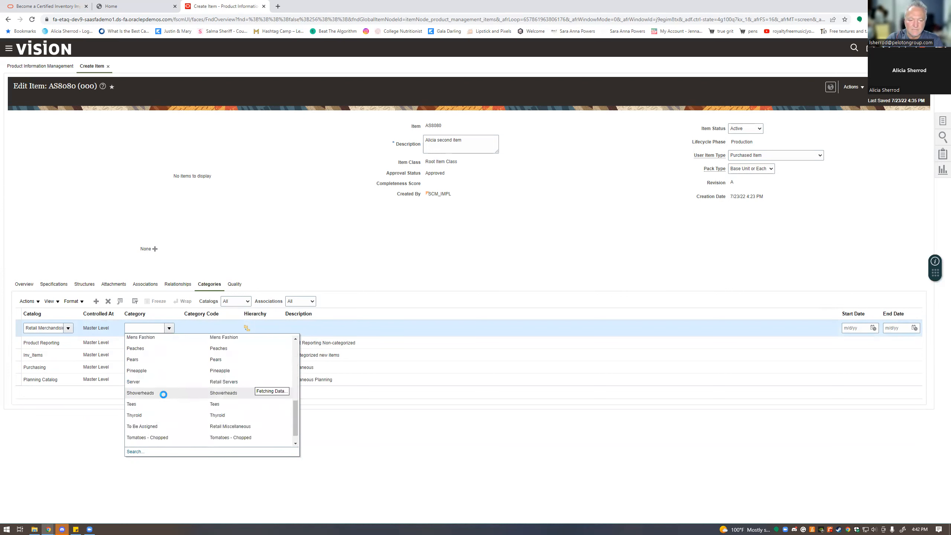
pyautogui.scroll(-2, 164, 395)
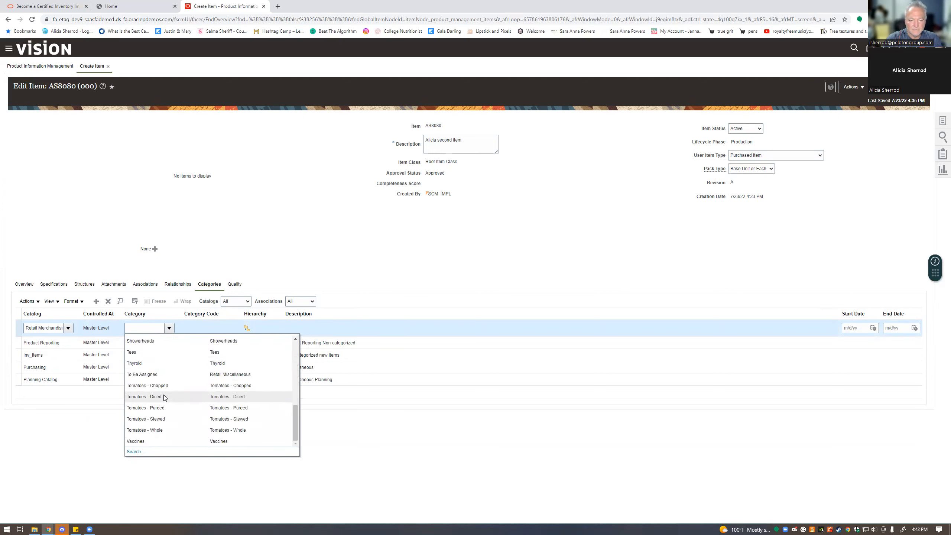
pyautogui.scroll(1, 164, 396)
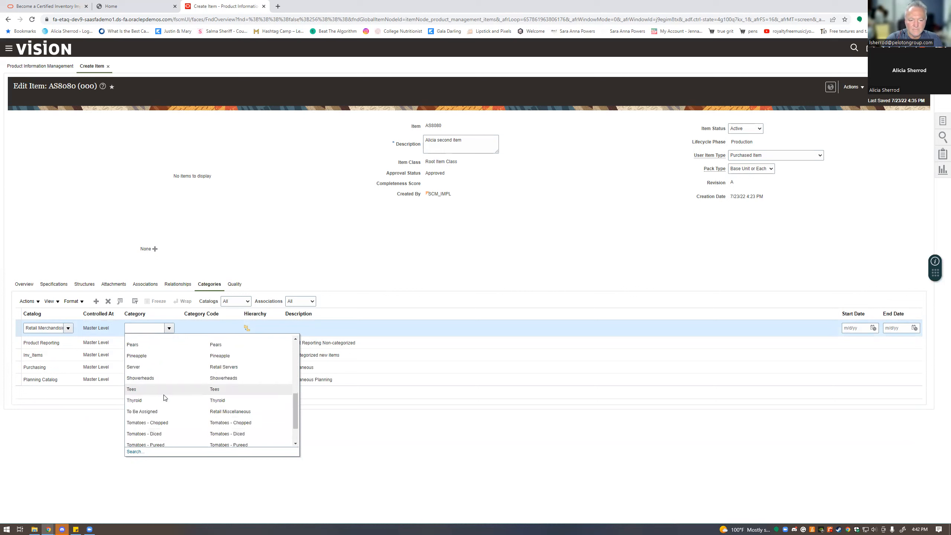
pyautogui.click(156, 359)
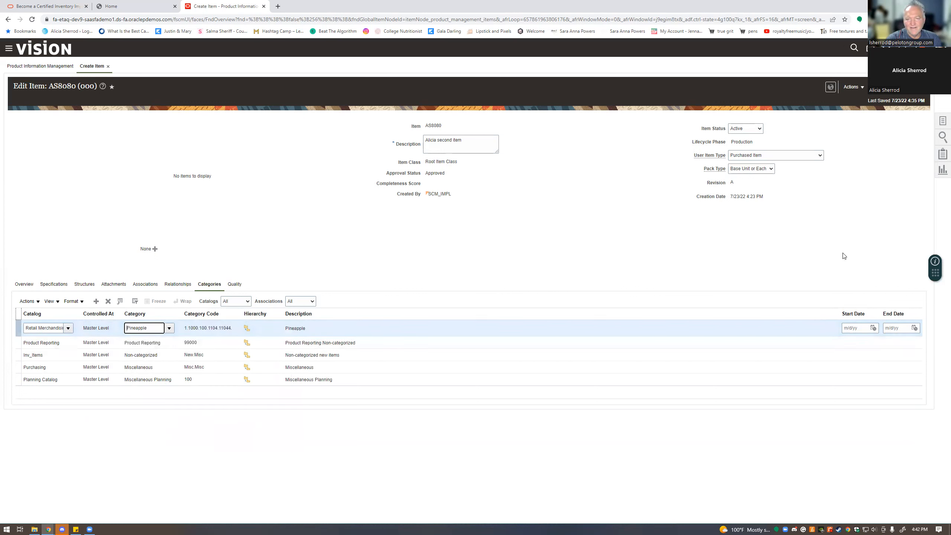
pyautogui.click(892, 87)
pyautogui.click(894, 99)
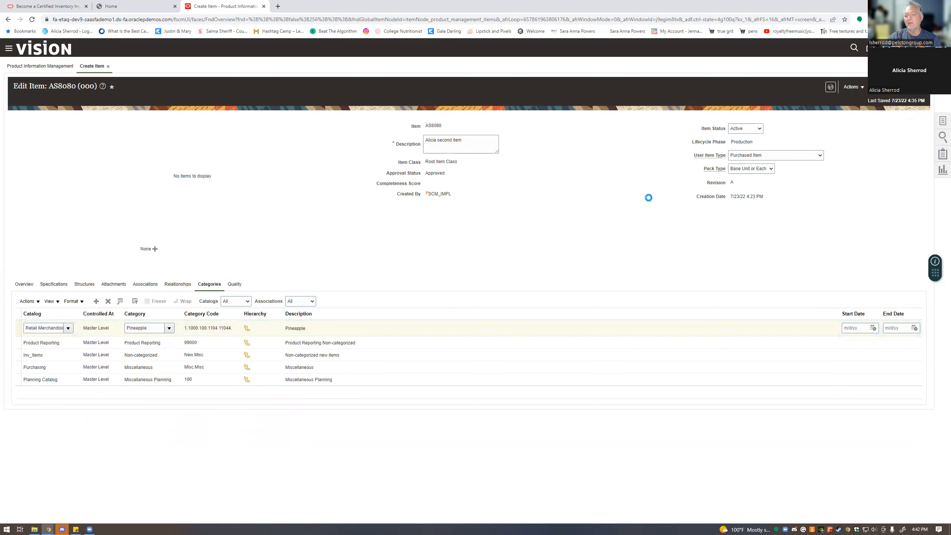
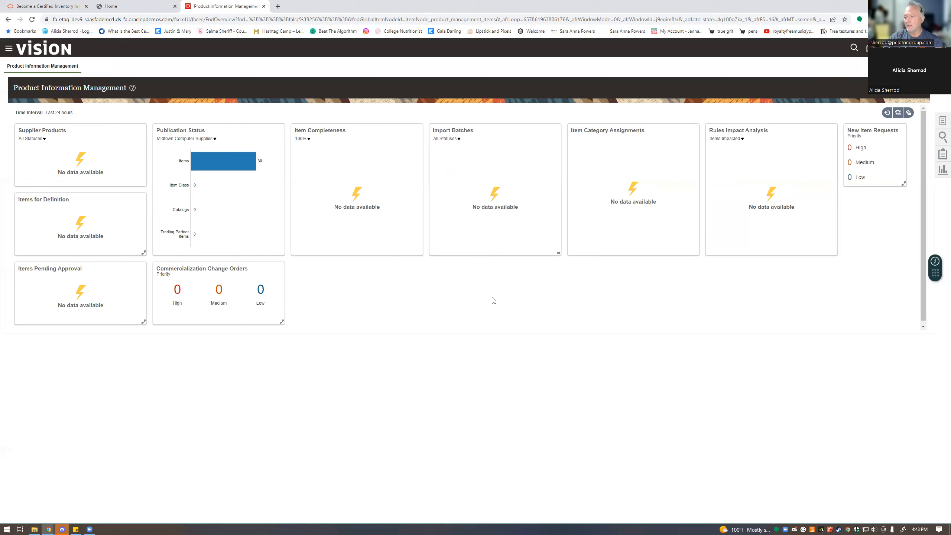
# Step: Start creating items from a copy in organization 000 and set the number of items to 2
pyautogui.click(942, 123)
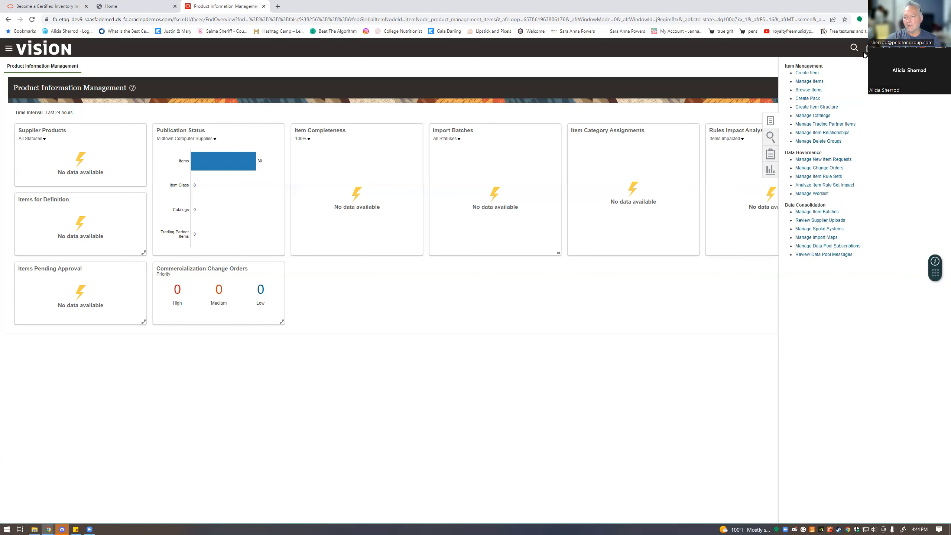
pyautogui.click(810, 73)
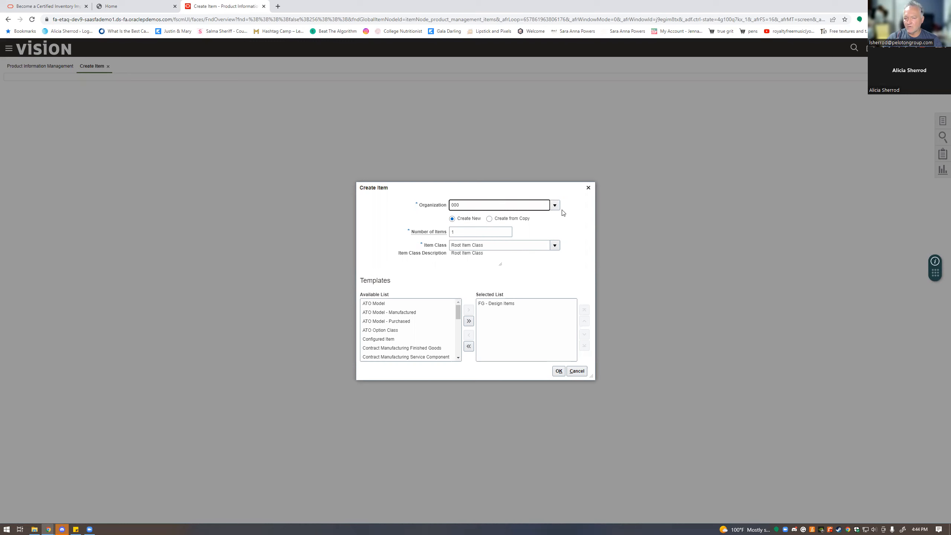
pyautogui.click(553, 207)
pyautogui.click(550, 218)
pyautogui.click(489, 218)
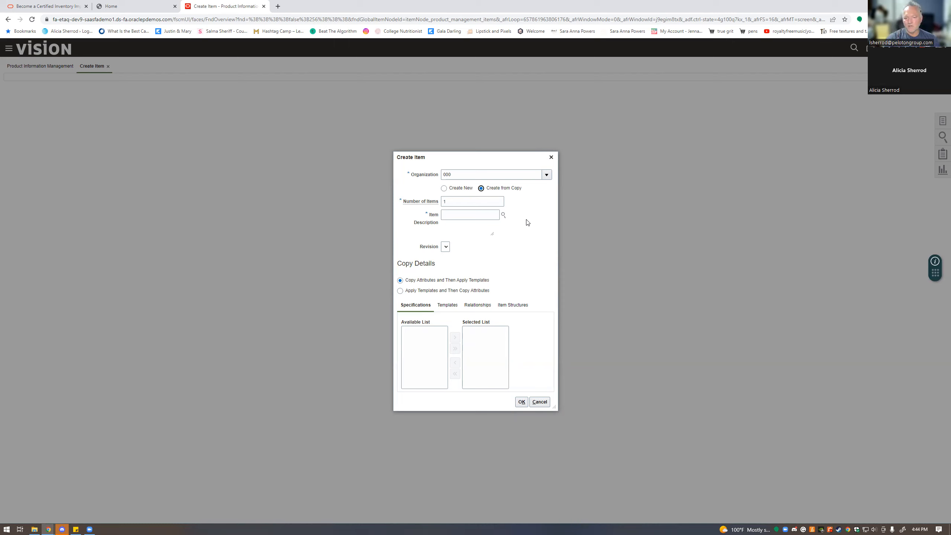
pyautogui.click(474, 205)
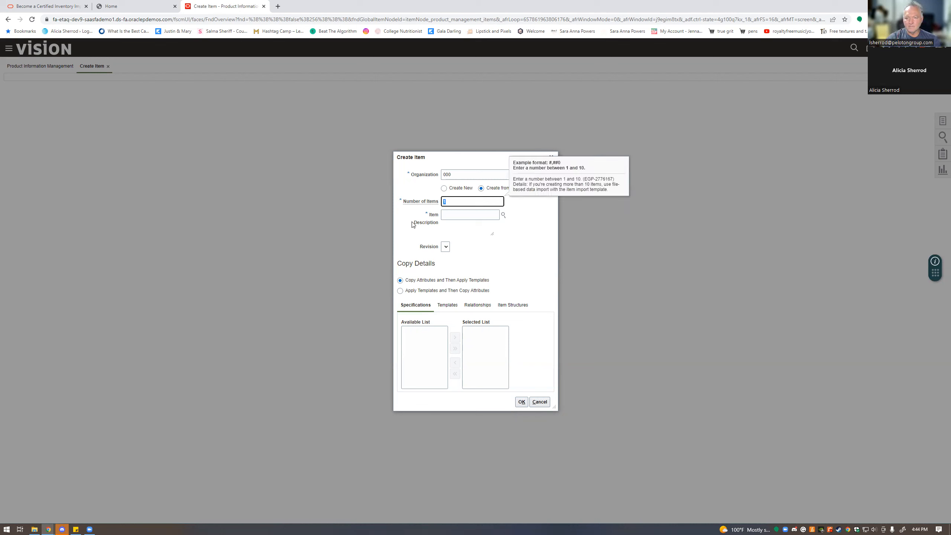
pyautogui.press('BackSpace')
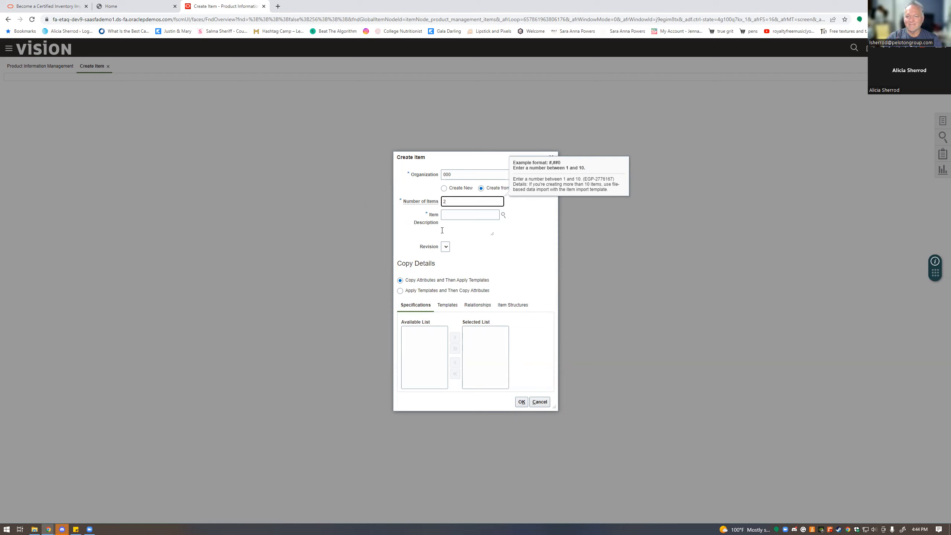
# Step: Choose item AS9090 as the item to copy and include its Demo Item Type specification
pyautogui.click(460, 217)
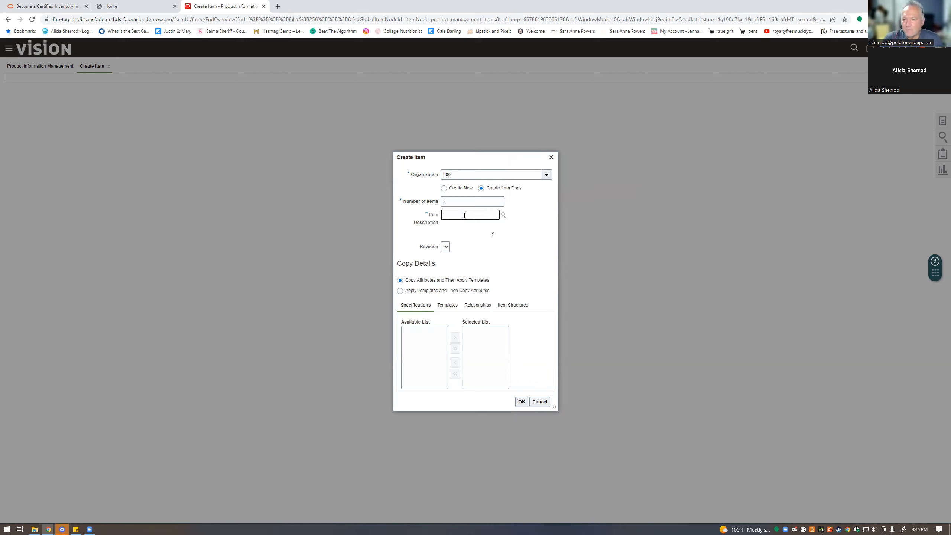
pyautogui.write('AS')
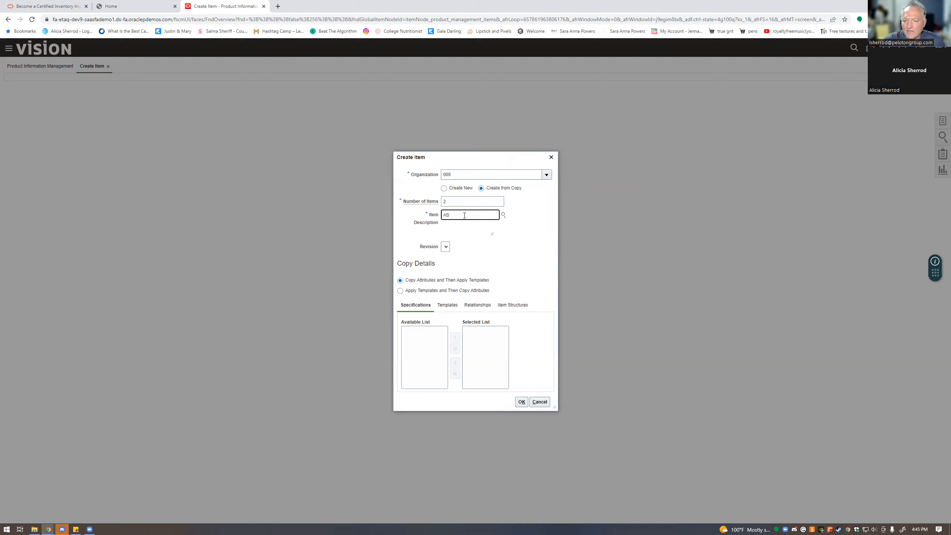
pyautogui.write('9090')
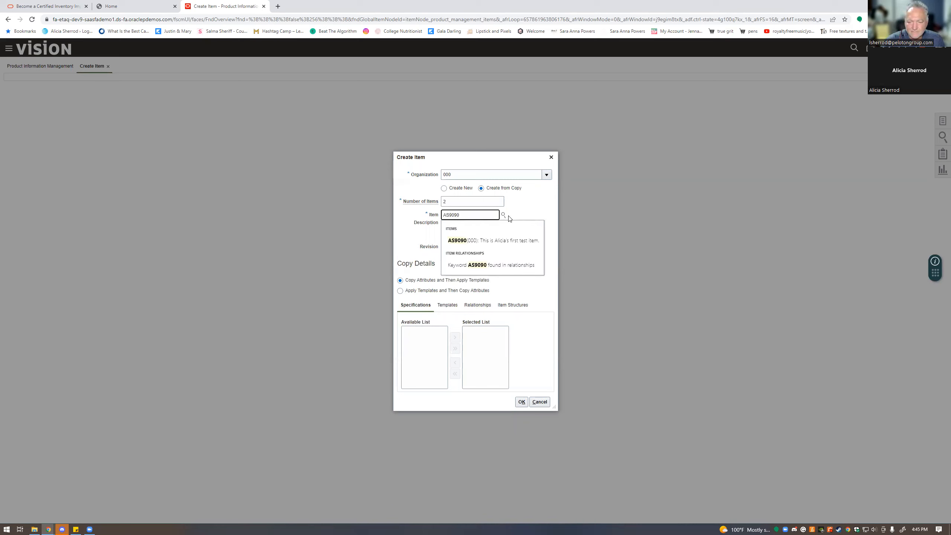
pyautogui.click(506, 240)
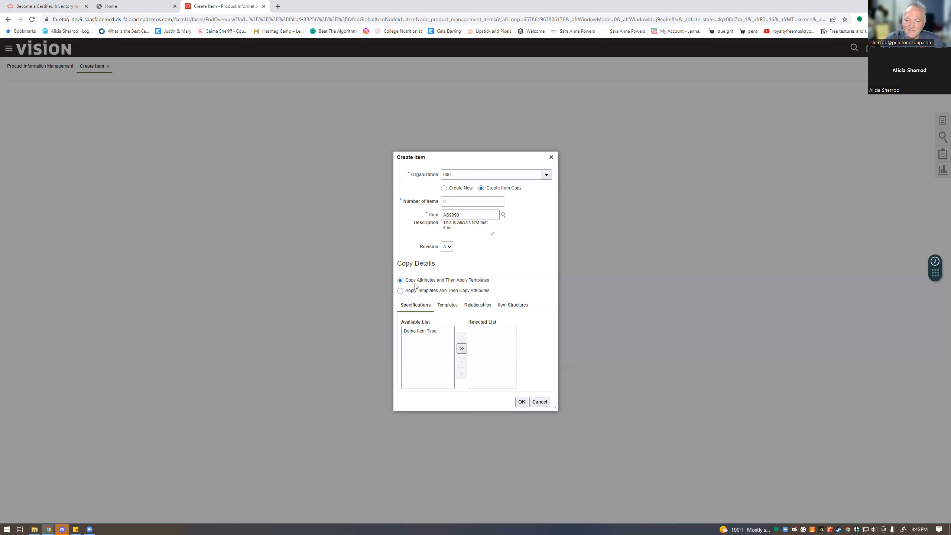
pyautogui.click(425, 331)
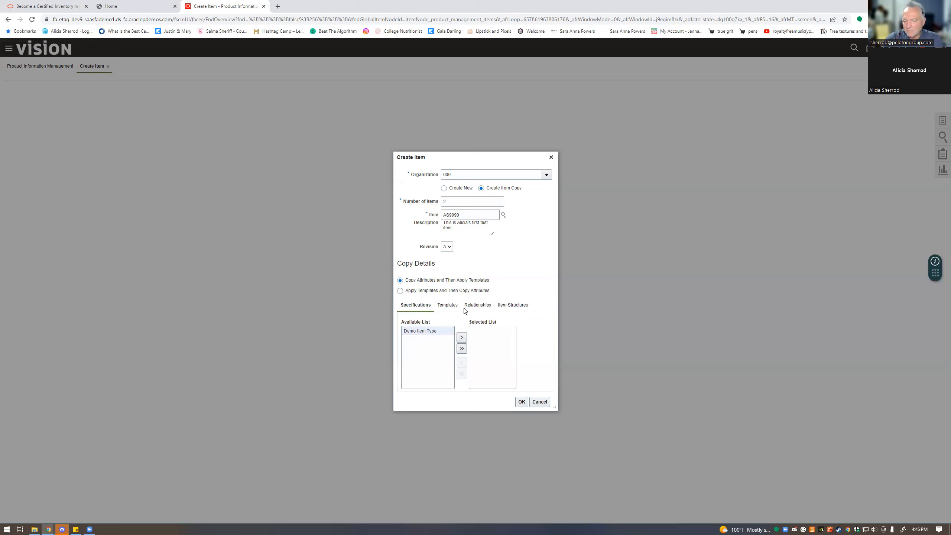
pyautogui.click(461, 337)
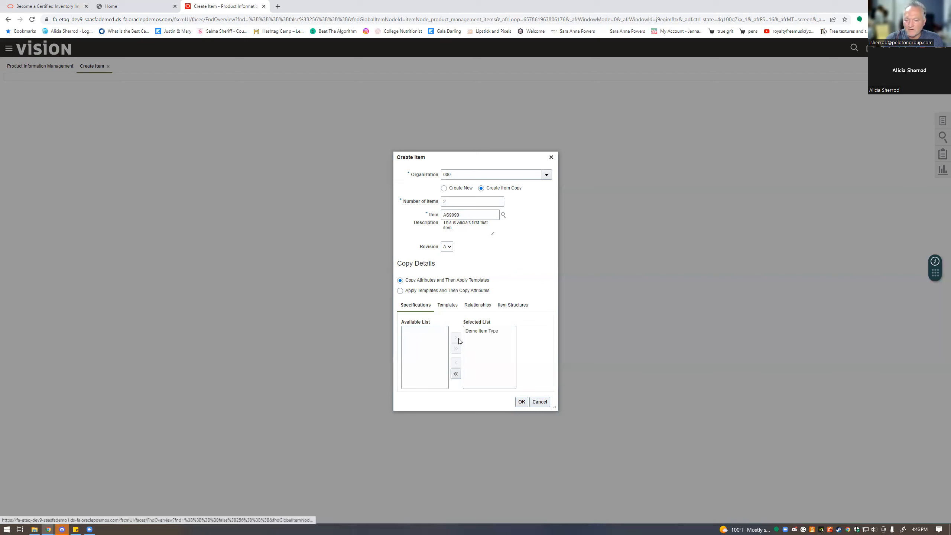
# Step: Remove the FG - Design Items template from the templates selected for the copied items
pyautogui.click(445, 305)
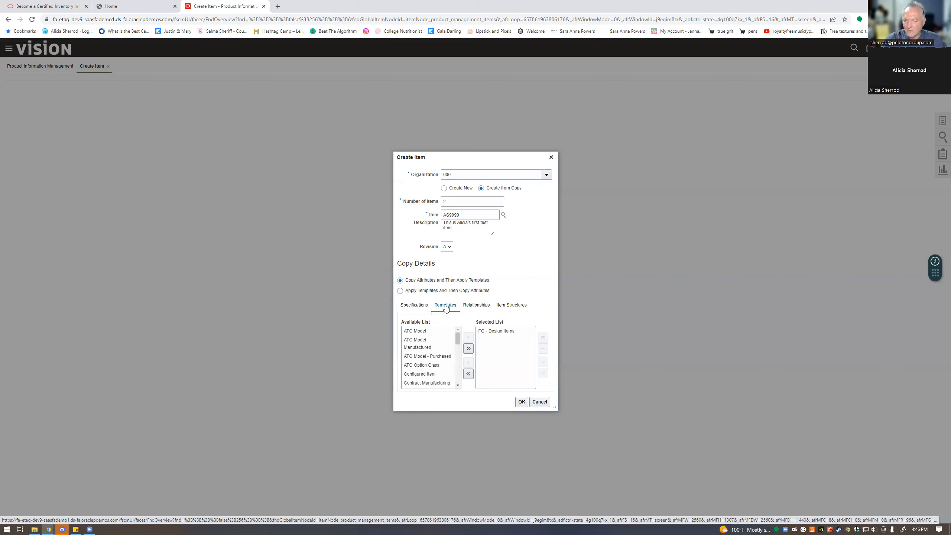
pyautogui.scroll(-1, 444, 336)
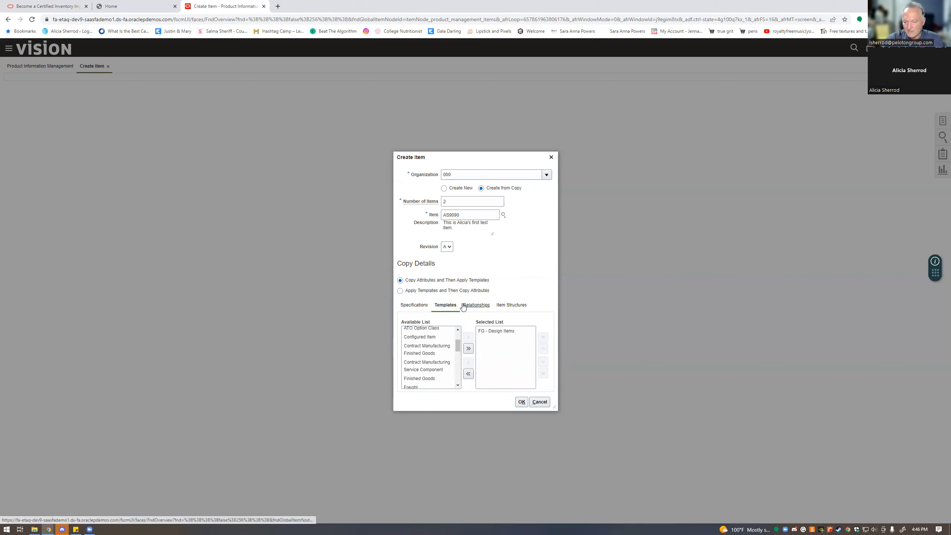
pyautogui.click(496, 331)
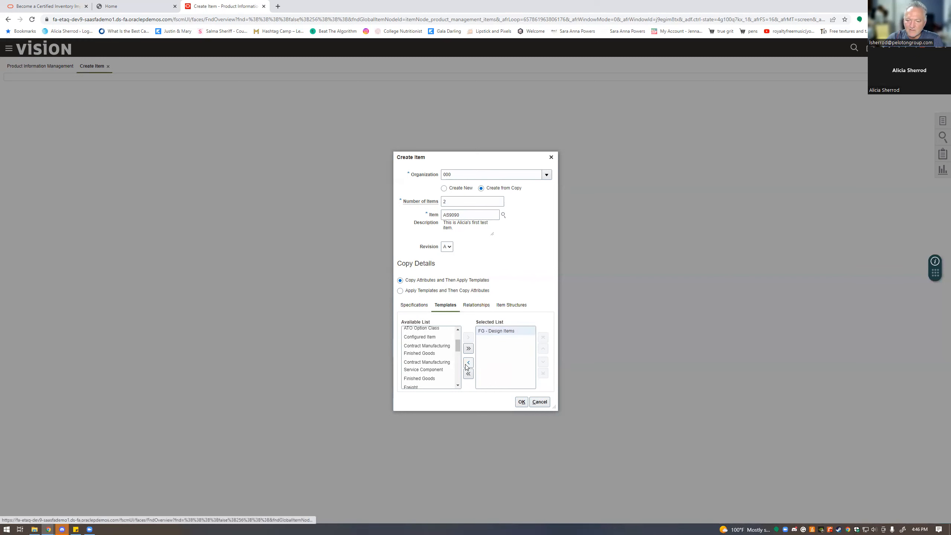
pyautogui.click(467, 364)
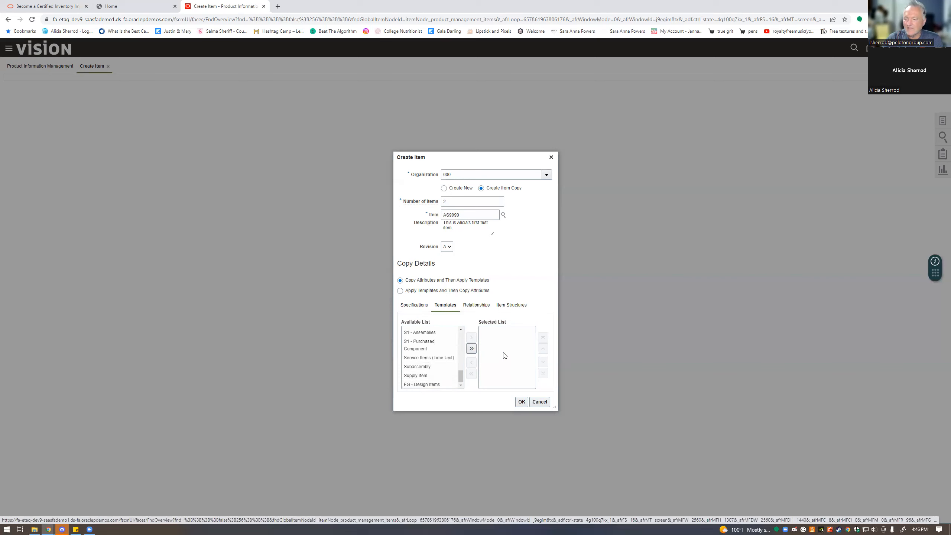
# Step: Include the Organizations, Categories, Attachments and Supplier Organizations relationships in the copy, and confirm creating the items
pyautogui.click(476, 305)
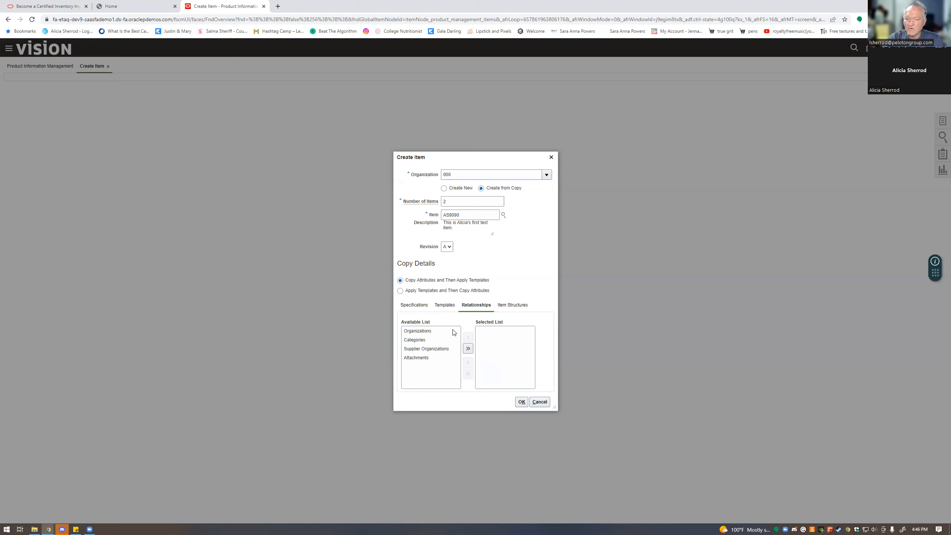
pyautogui.click(427, 331)
pyautogui.click(469, 338)
pyautogui.click(415, 332)
pyautogui.click(470, 338)
pyautogui.click(427, 344)
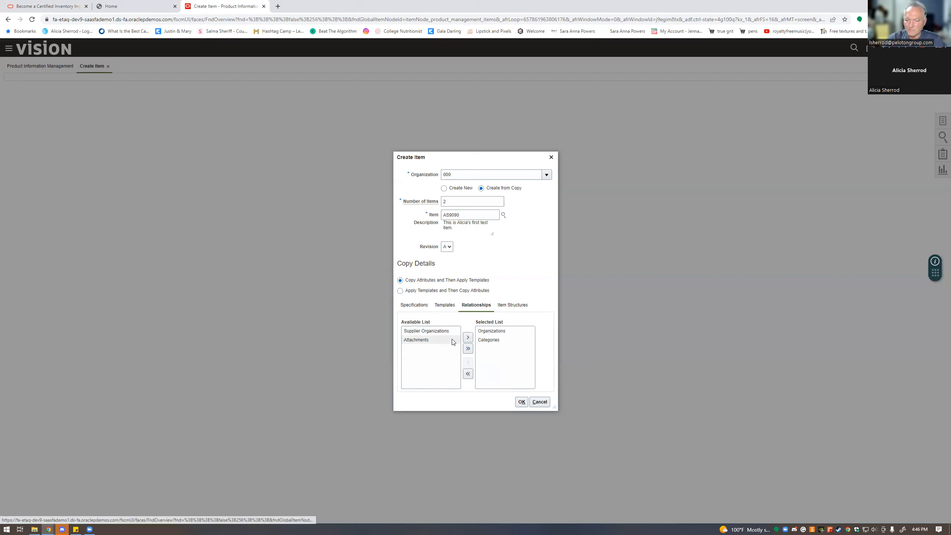
pyautogui.click(468, 338)
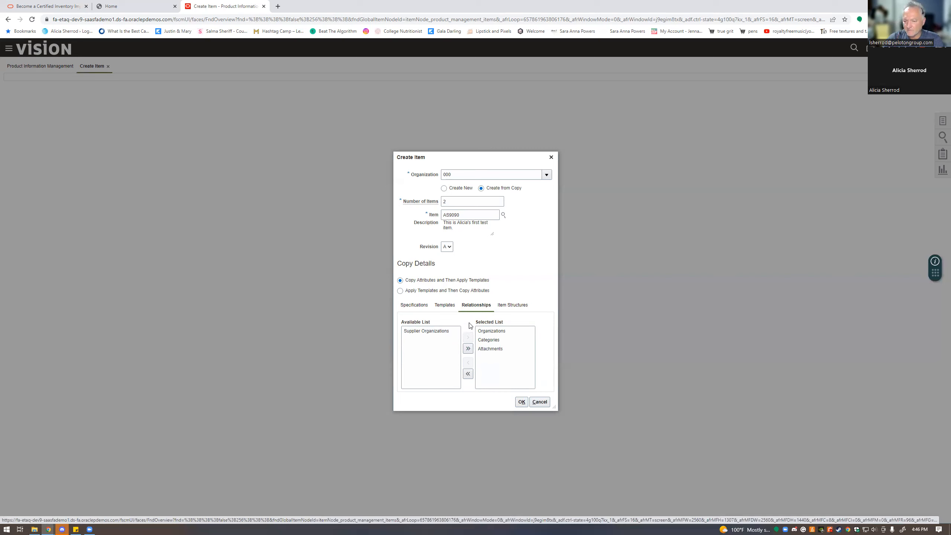
pyautogui.click(443, 331)
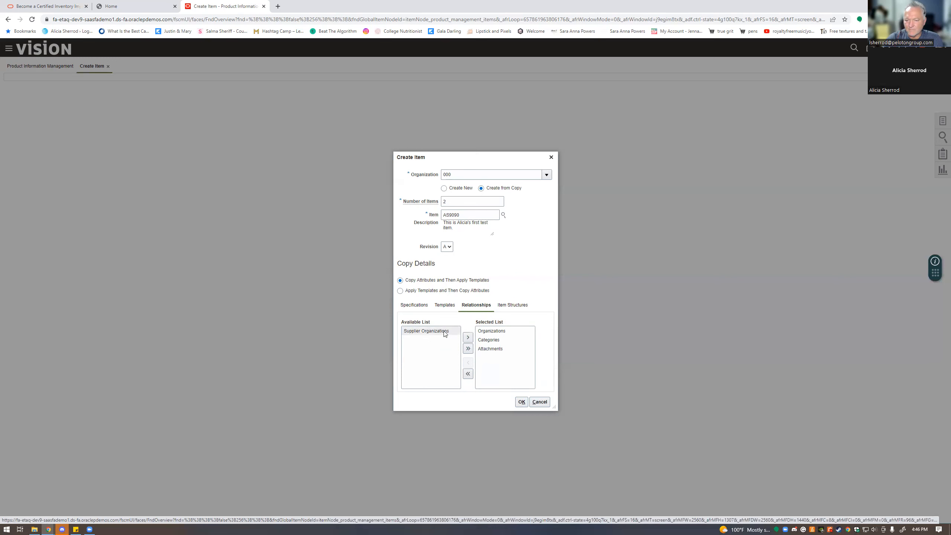
pyautogui.click(468, 338)
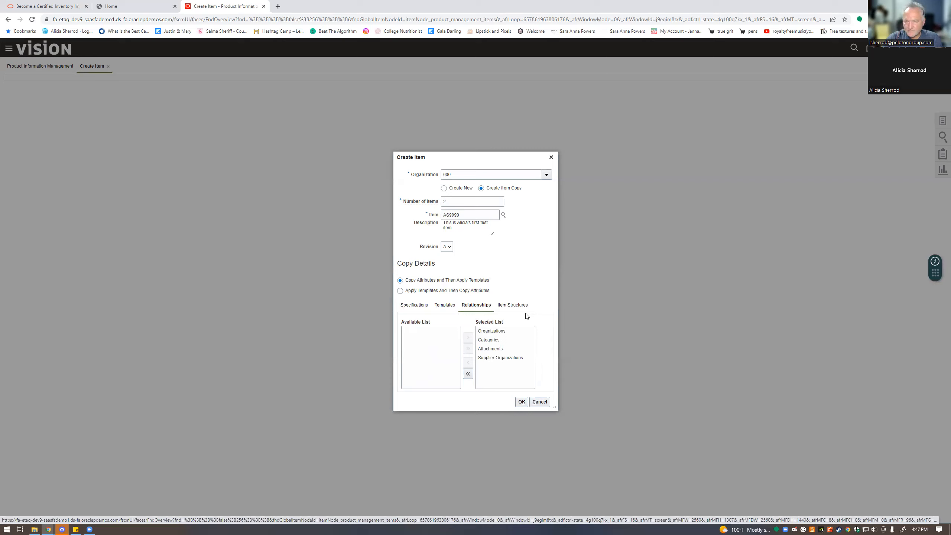
pyautogui.click(521, 402)
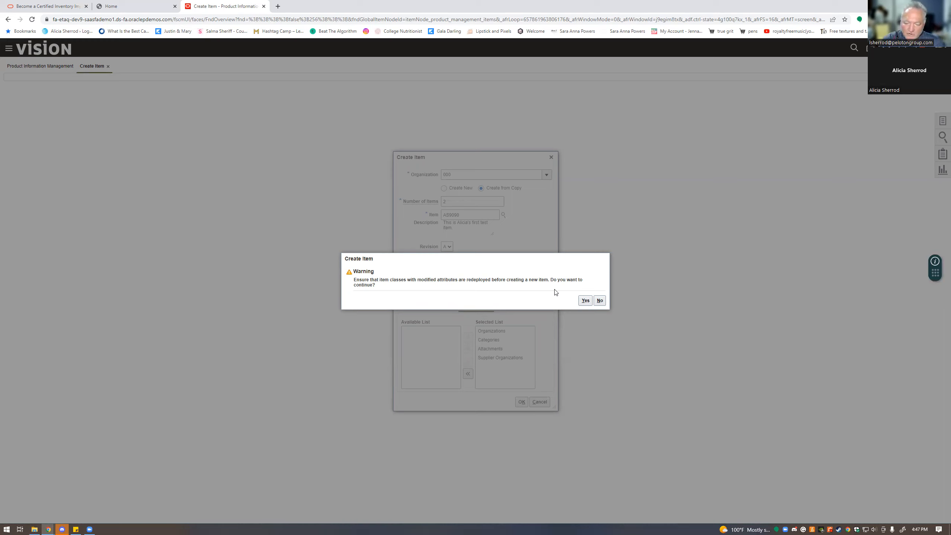
pyautogui.click(585, 300)
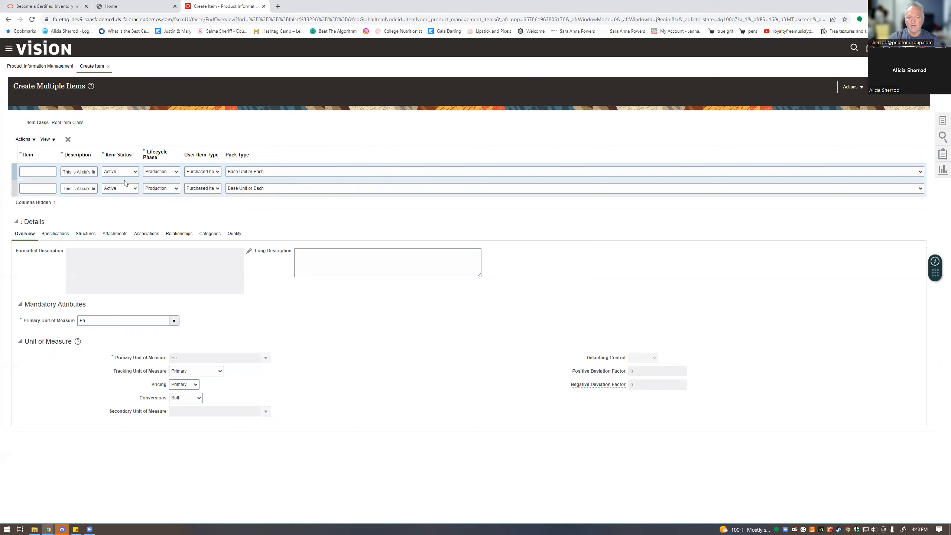
pyautogui.click(25, 139)
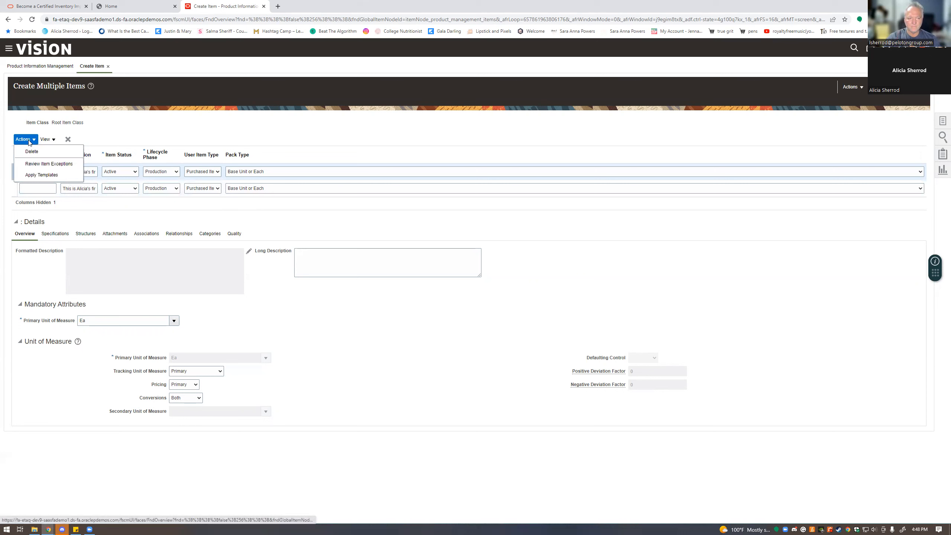
pyautogui.click(35, 140)
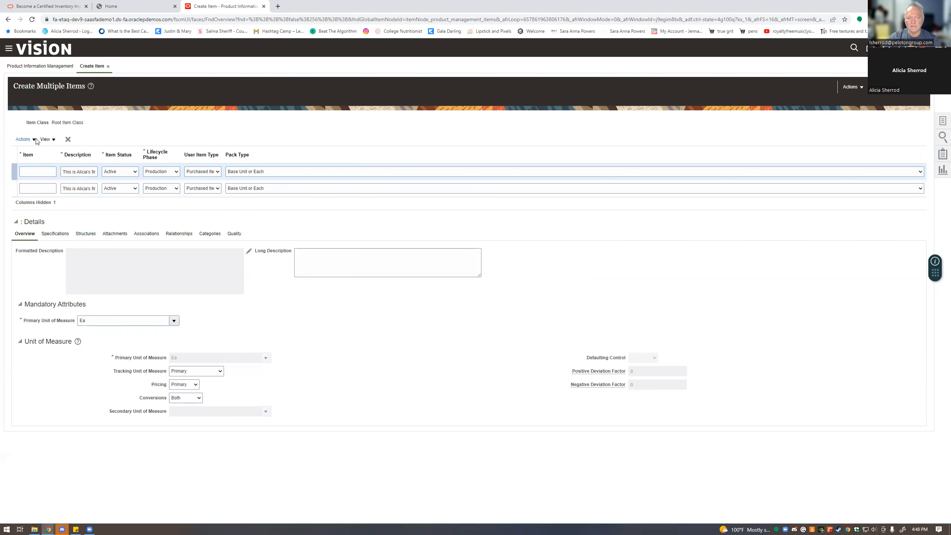
# Step: Name the two copied items AS7070 and AS6060
pyautogui.click(34, 171)
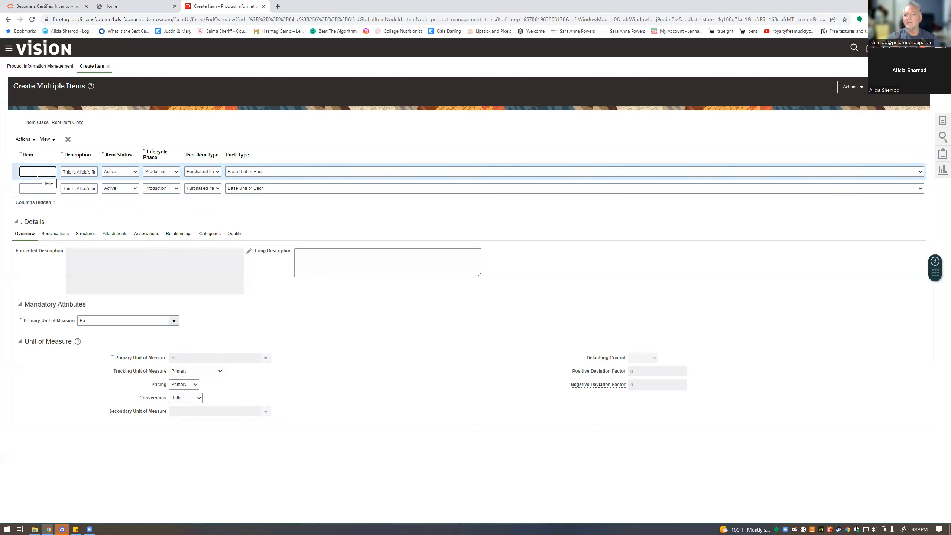
pyautogui.write('AS7070')
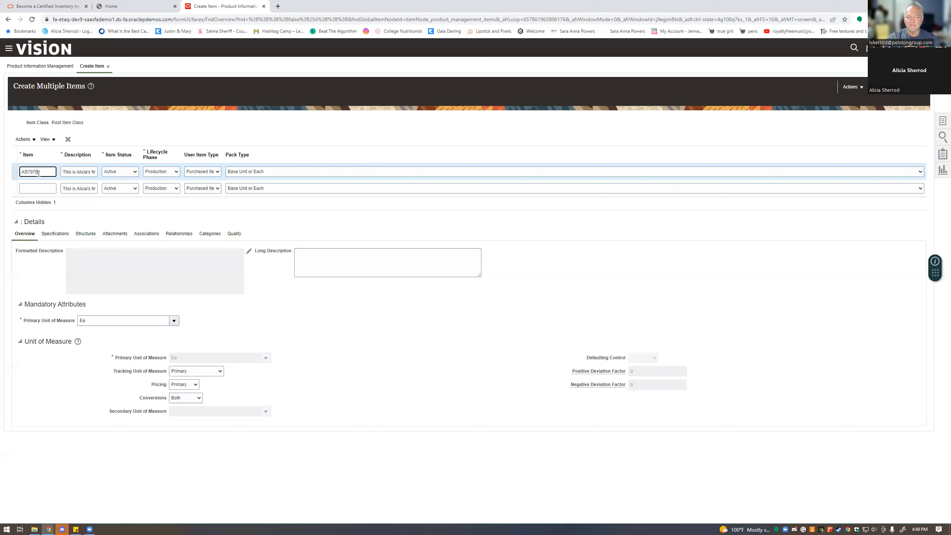
pyautogui.click(43, 191)
pyautogui.write('AS6060')
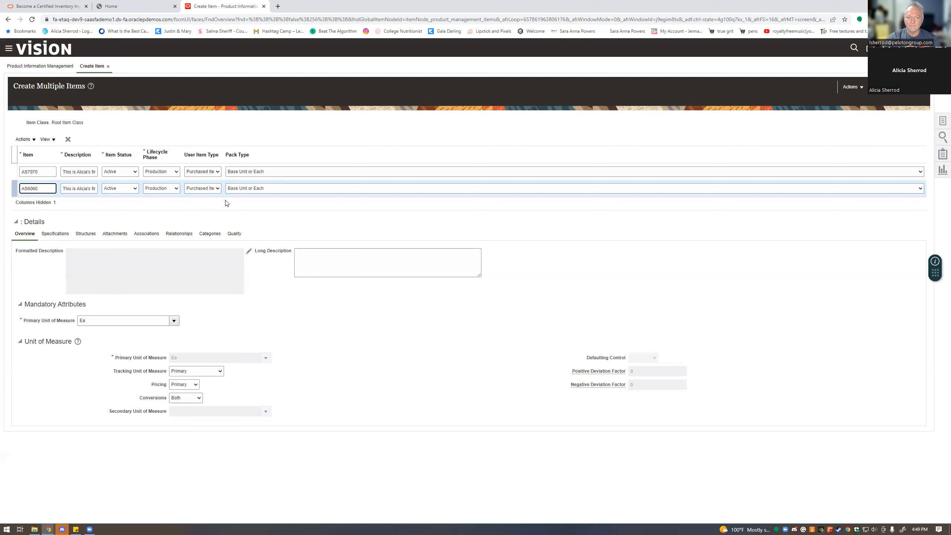
pyautogui.click(141, 206)
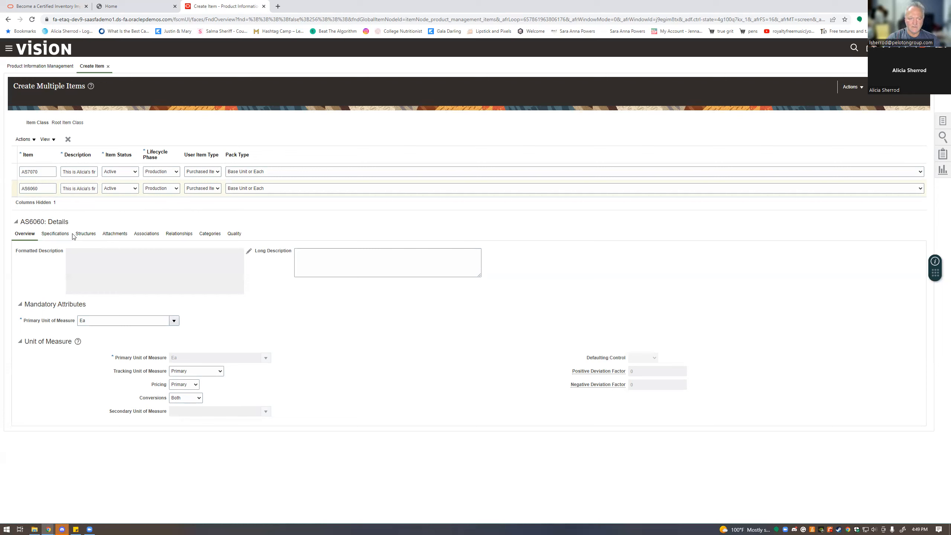
# Step: Check the attachments of AS6060 and AS7070, and save and close the new items
pyautogui.click(120, 234)
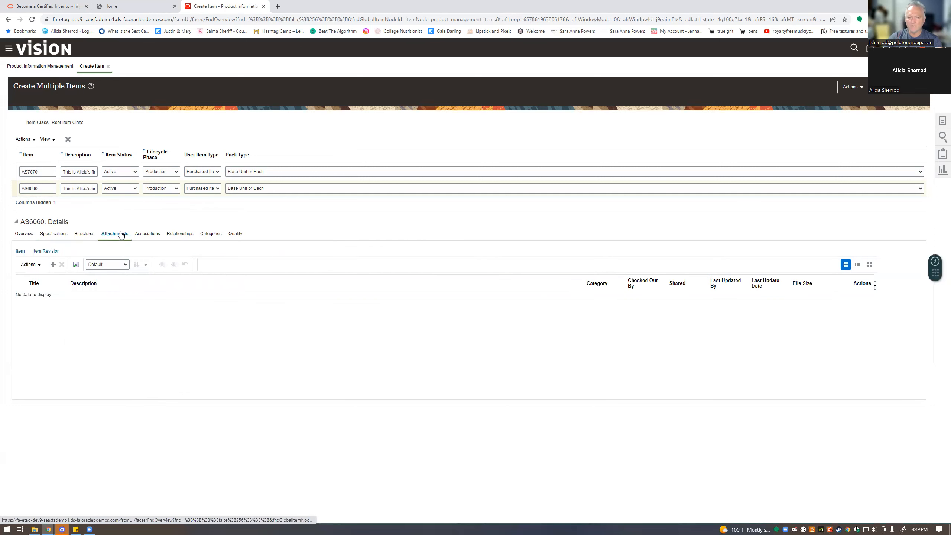
pyautogui.click(55, 173)
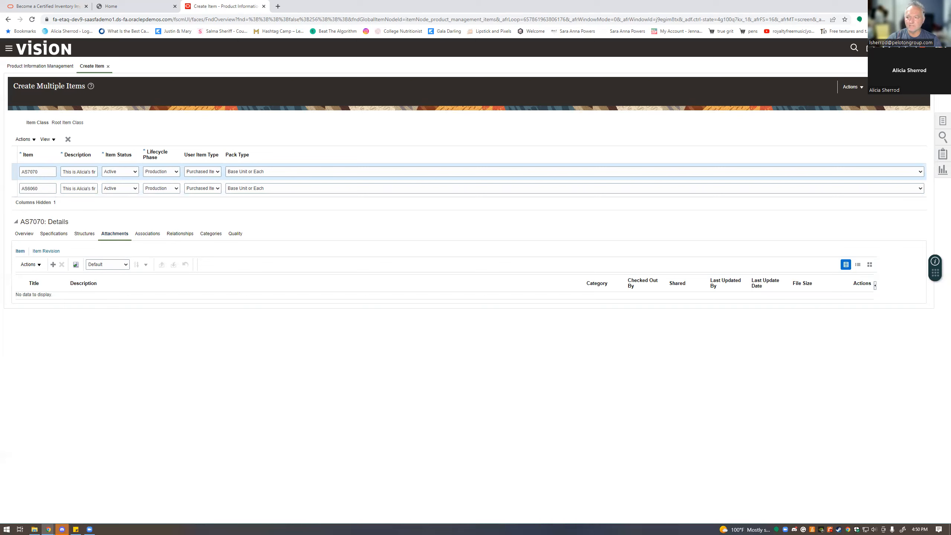
pyautogui.click(896, 87)
pyautogui.click(894, 99)
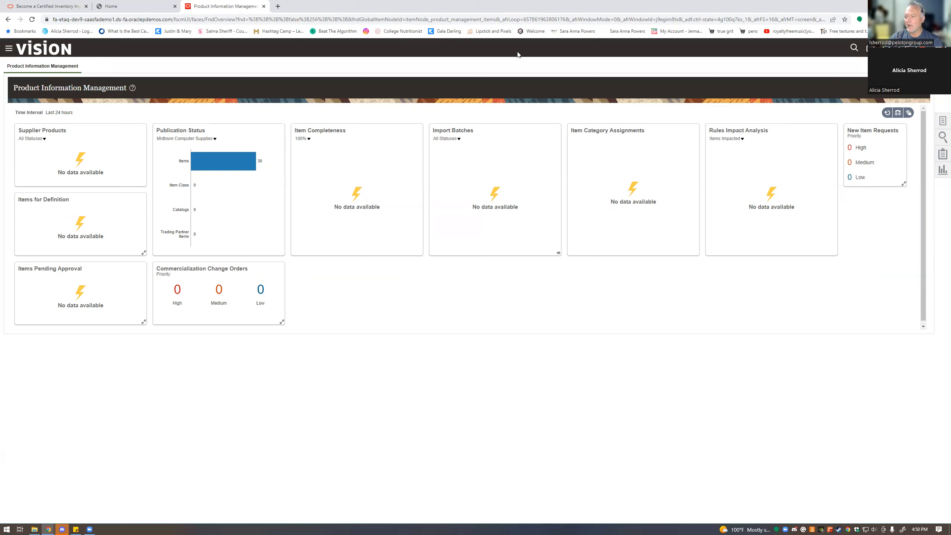
# Step: Open Manage Items and search for item AS9090
pyautogui.click(941, 123)
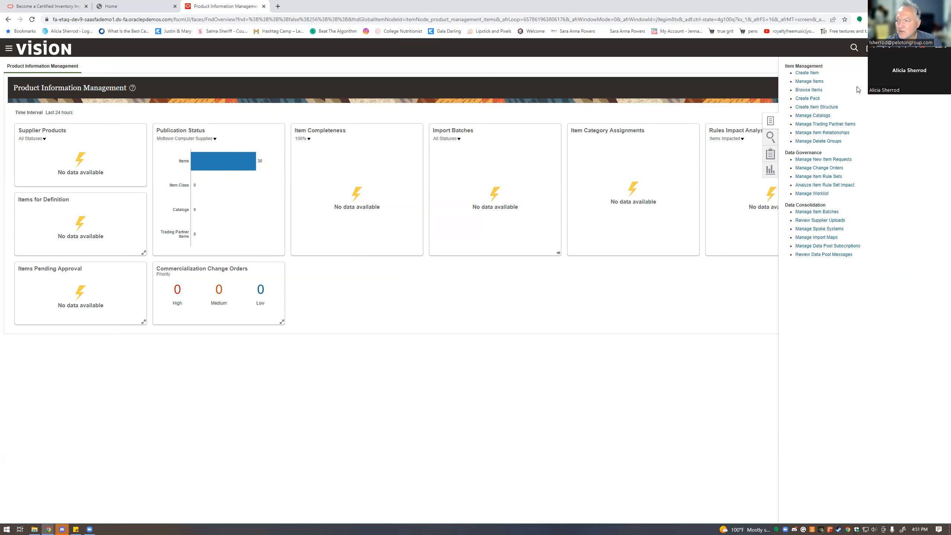
pyautogui.click(820, 82)
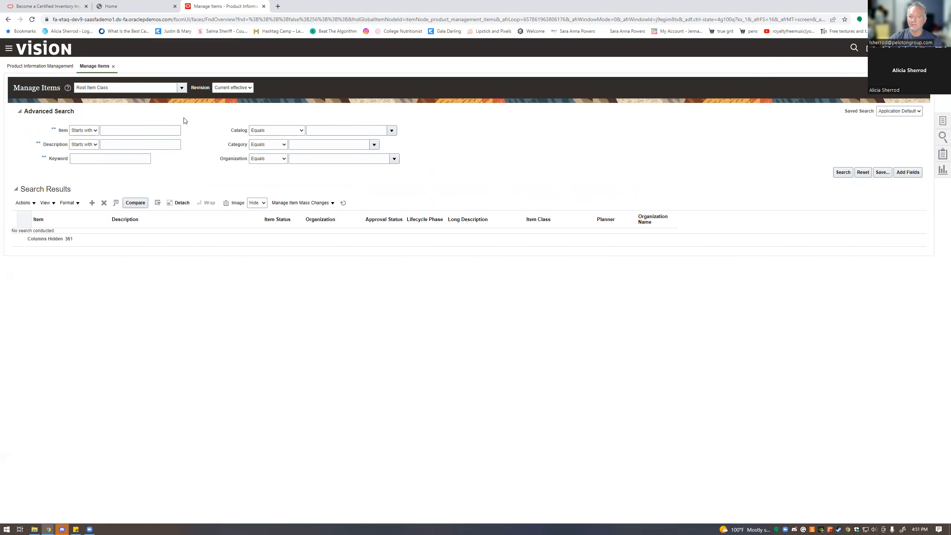
pyautogui.click(160, 130)
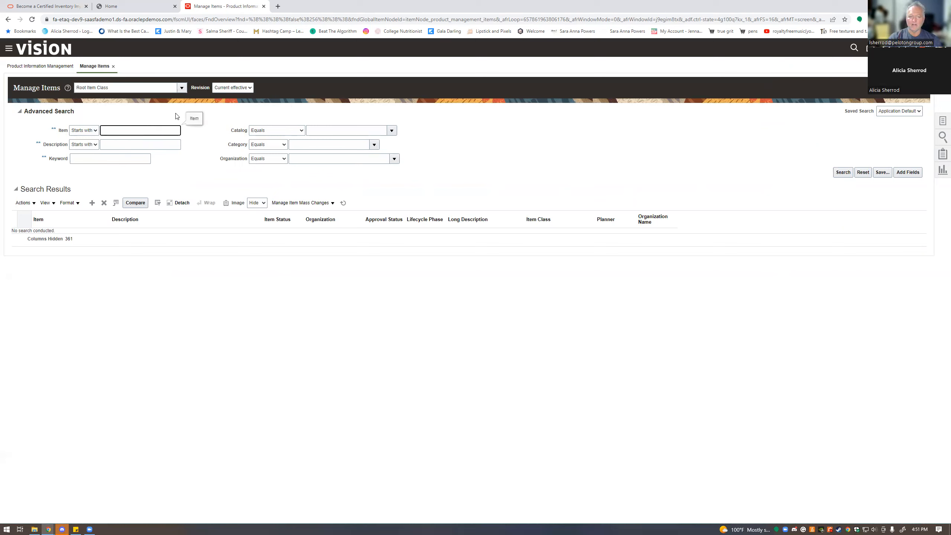
pyautogui.write('AS9990')
pyautogui.press('Return')
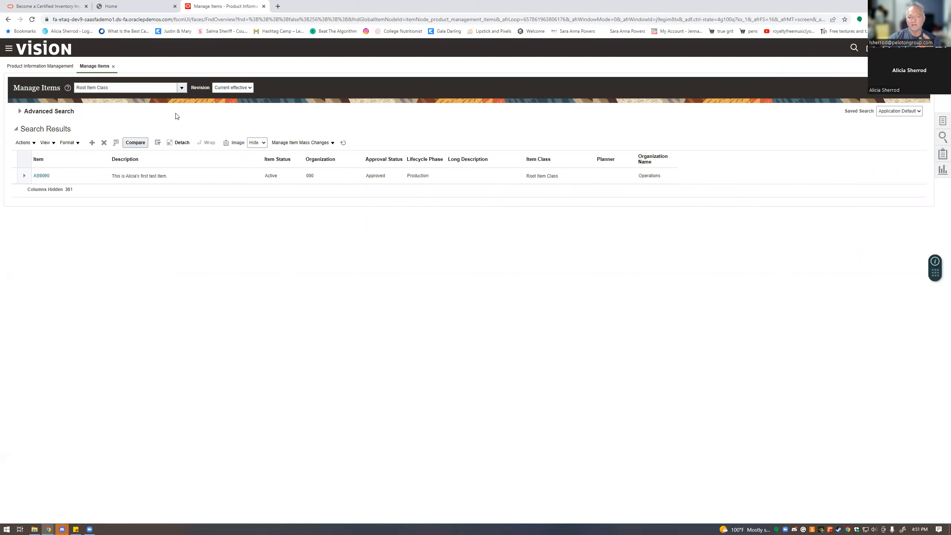
# Step: Expand the AS9090 search result row and show the advanced search criteria again
pyautogui.click(60, 175)
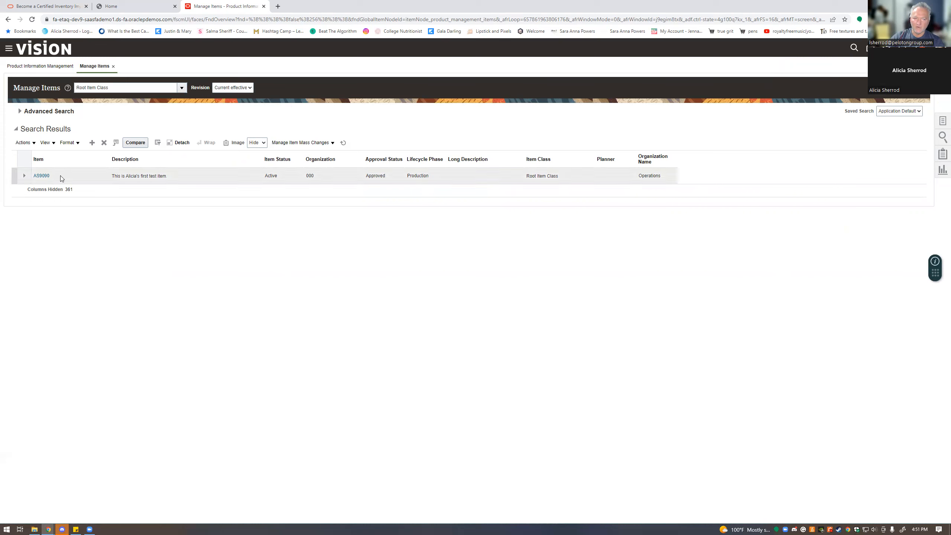
pyautogui.click(21, 178)
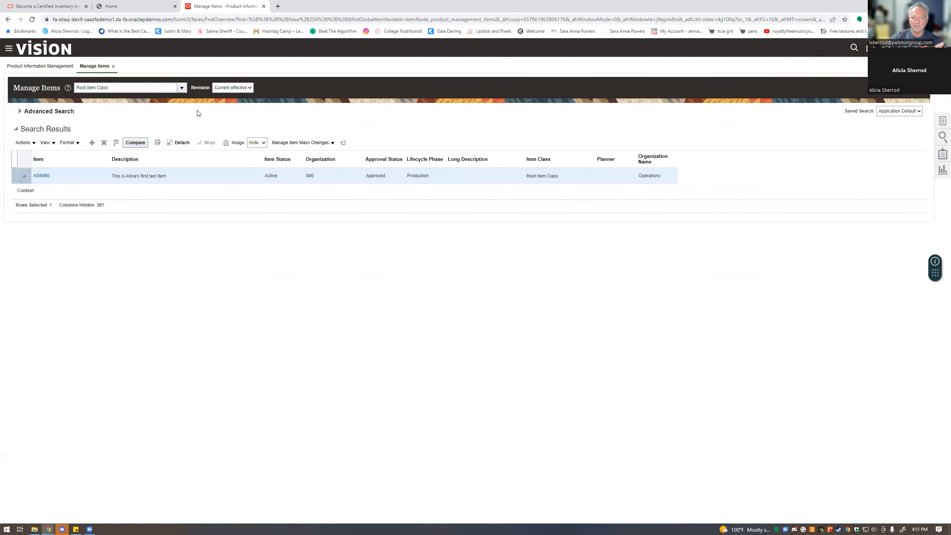
pyautogui.click(182, 88)
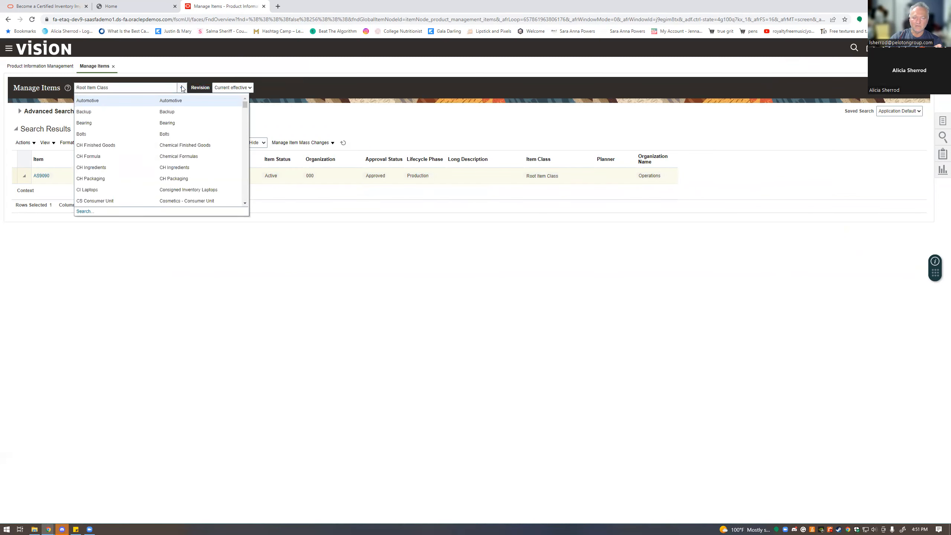
pyautogui.click(182, 87)
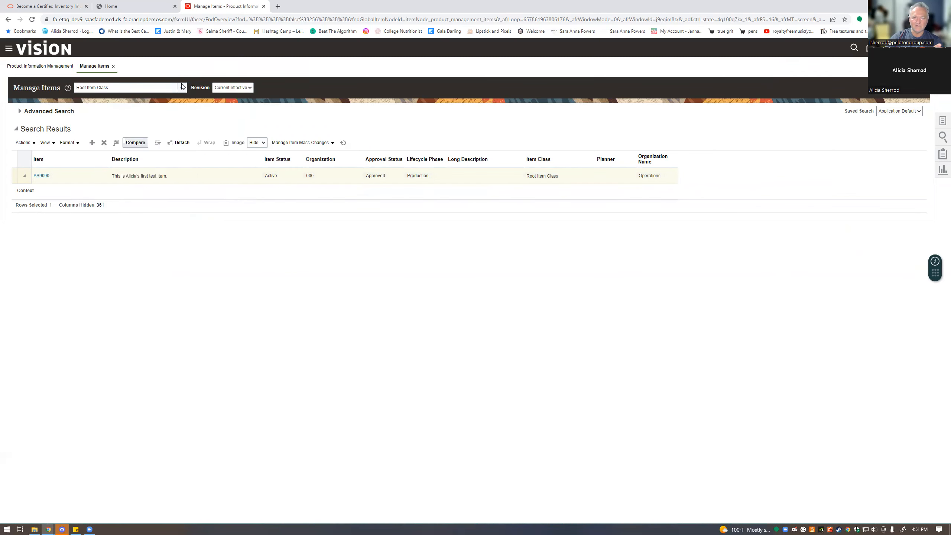
pyautogui.click(20, 111)
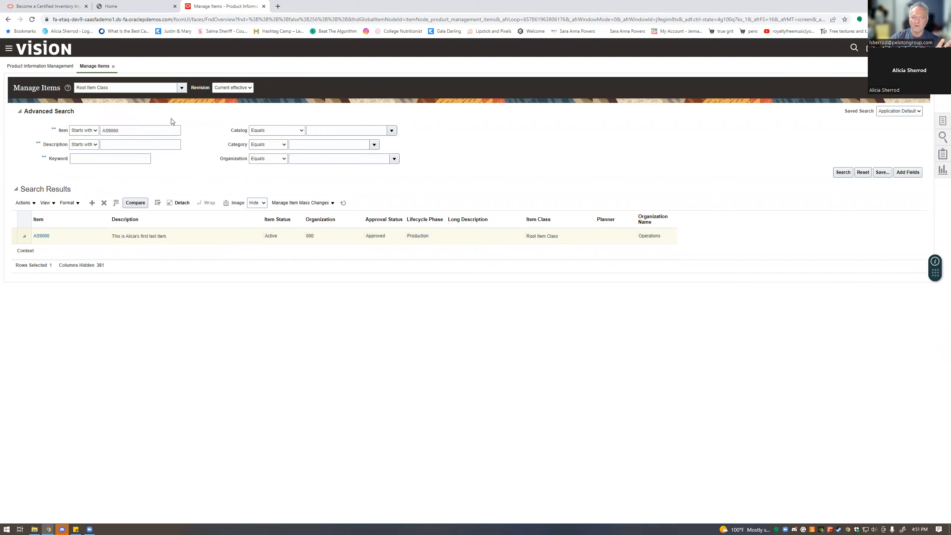
# Step: Search for items whose item number starts with AS
pyautogui.click(175, 144)
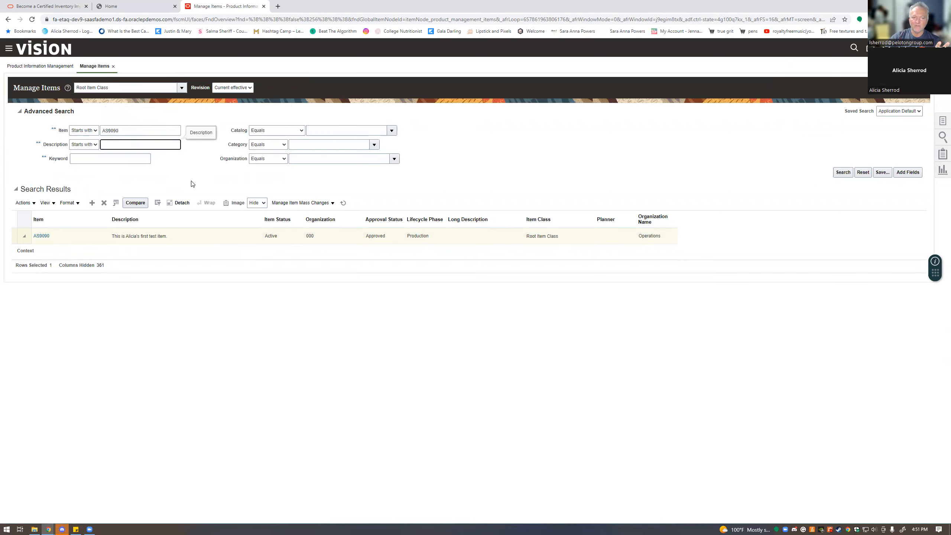
pyautogui.click(127, 129)
pyautogui.doubleClick(121, 128)
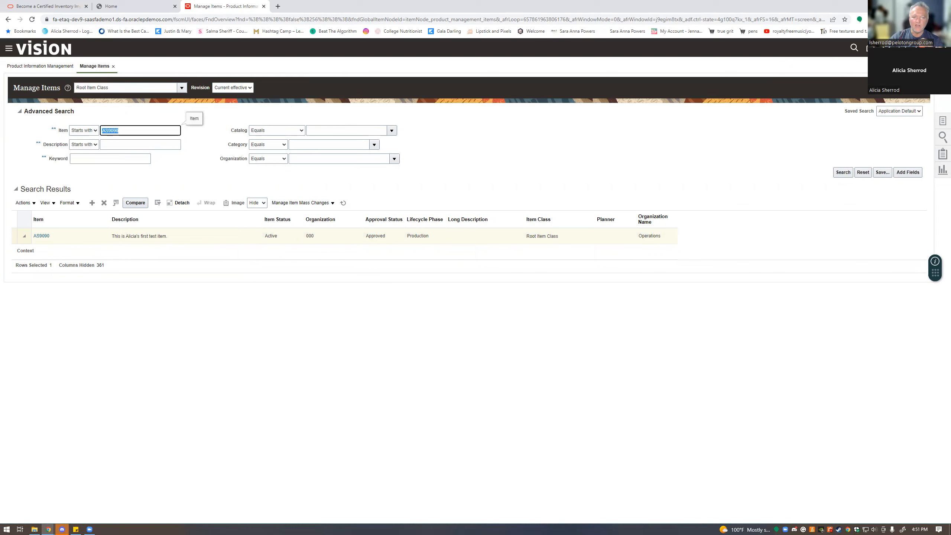
pyautogui.press('BackSpace')
pyautogui.write('AS')
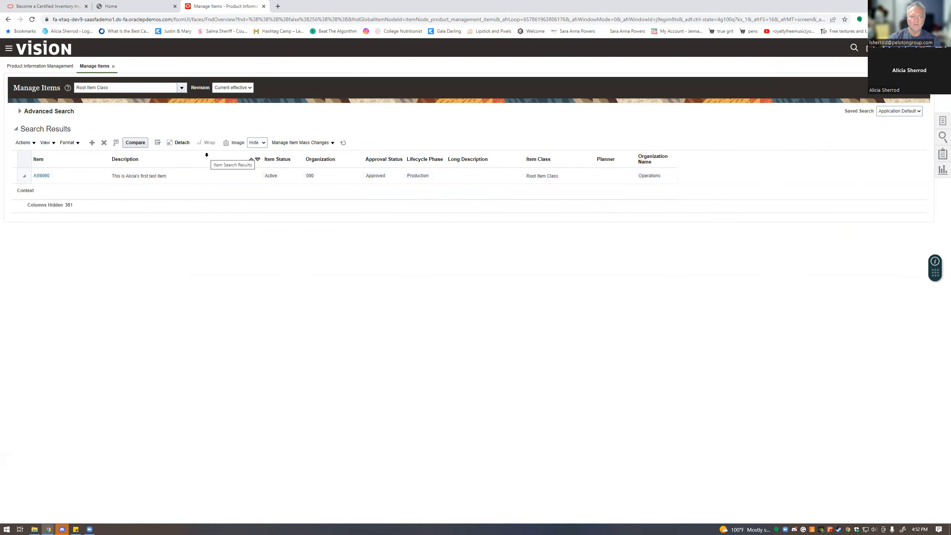
pyautogui.click(21, 112)
pyautogui.click(117, 144)
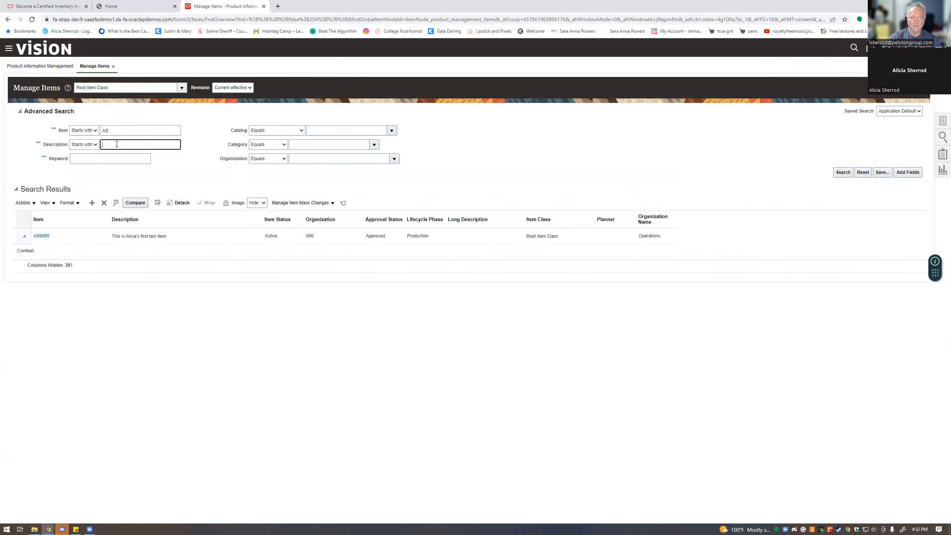
pyautogui.write('AS')
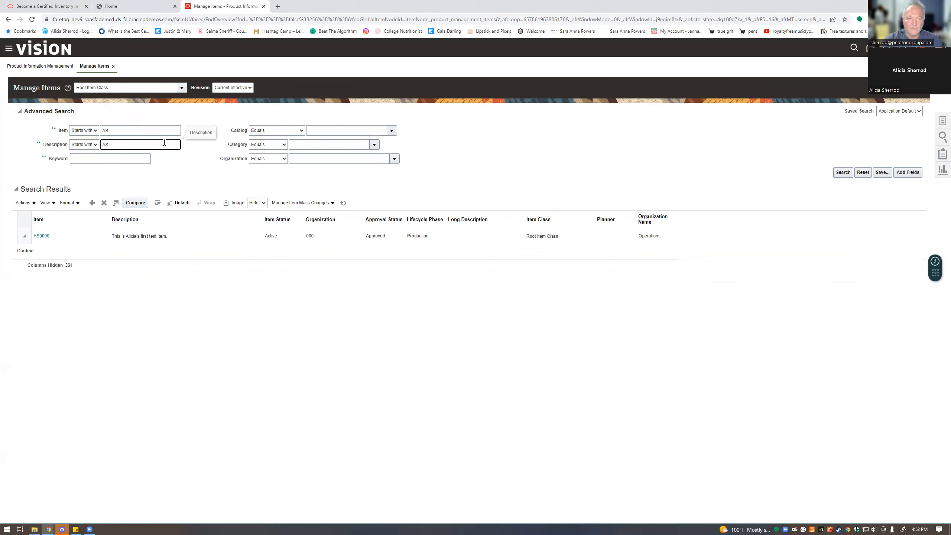
pyautogui.moveTo(113, 145); pyautogui.dragTo(21, 145)
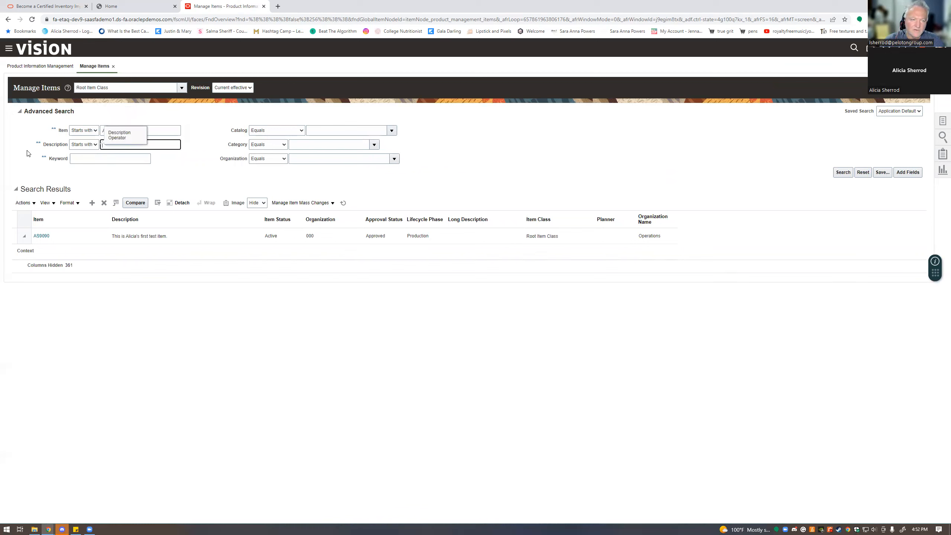
pyautogui.press('BackSpace')
pyautogui.click(119, 129)
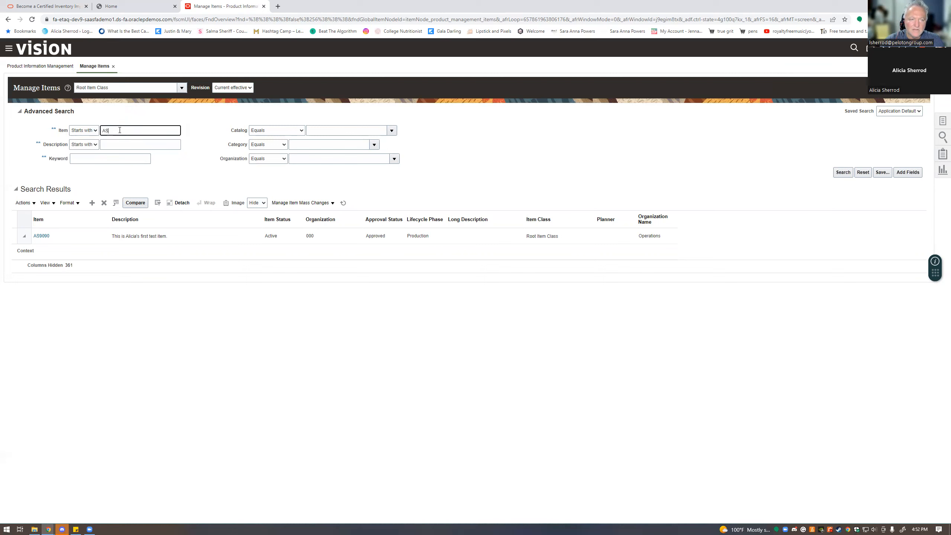
pyautogui.click(302, 131)
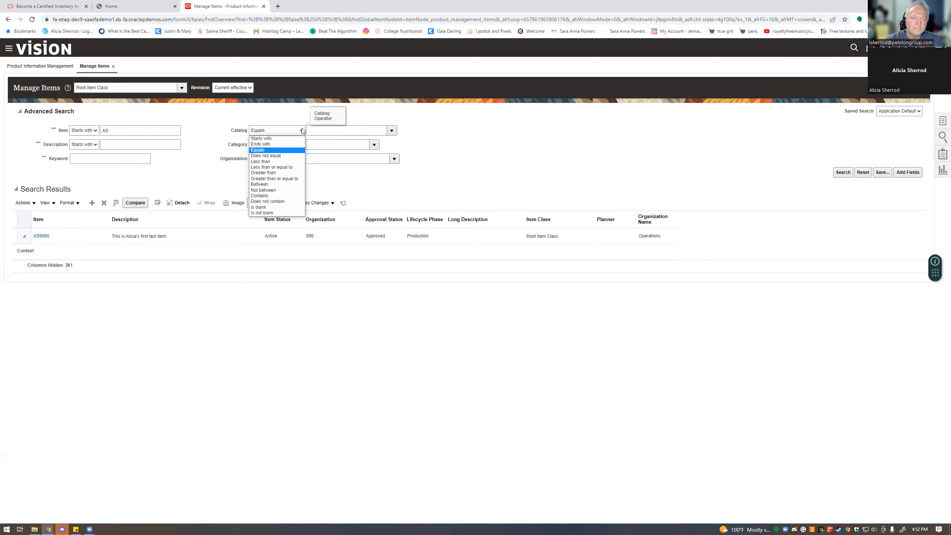
pyautogui.click(302, 131)
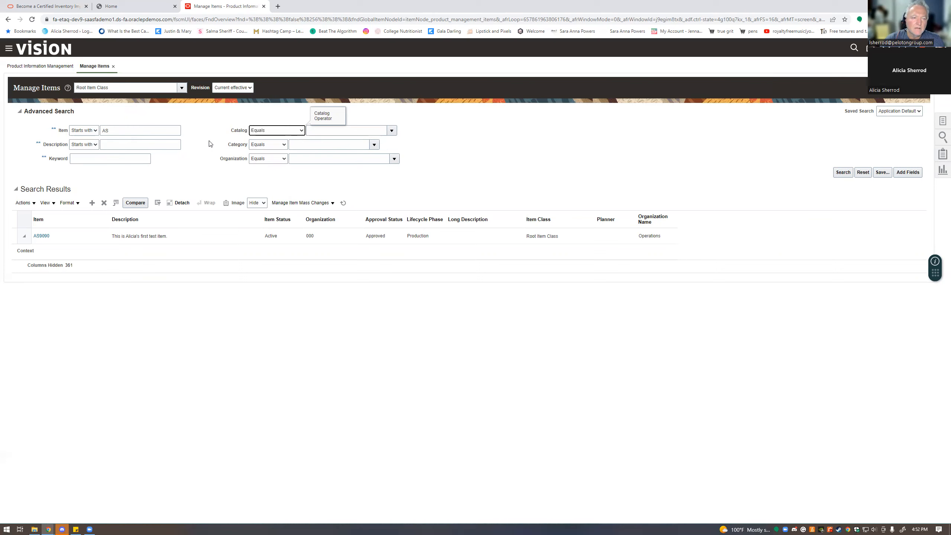
pyautogui.click(154, 129)
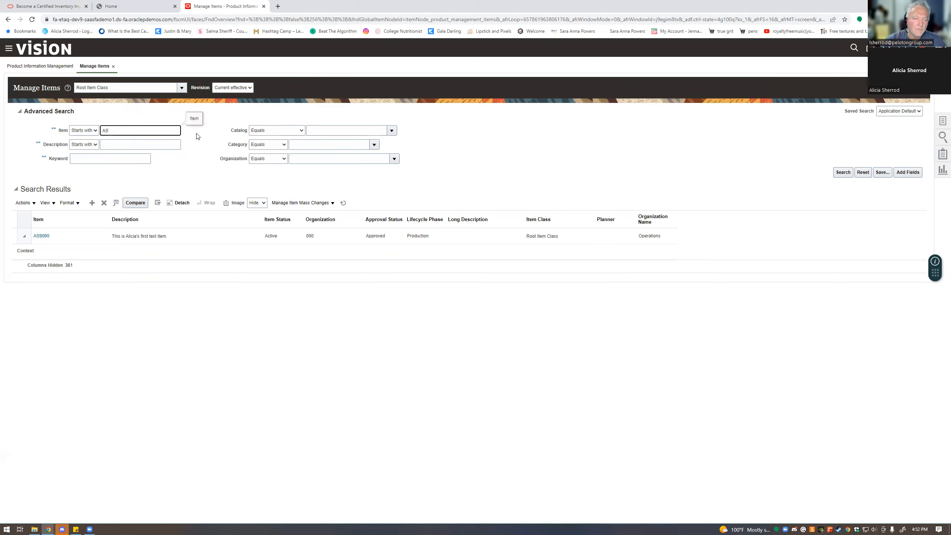
# Step: Change the item operator to Contains and search for items containing AS
pyautogui.click(96, 132)
pyautogui.click(95, 132)
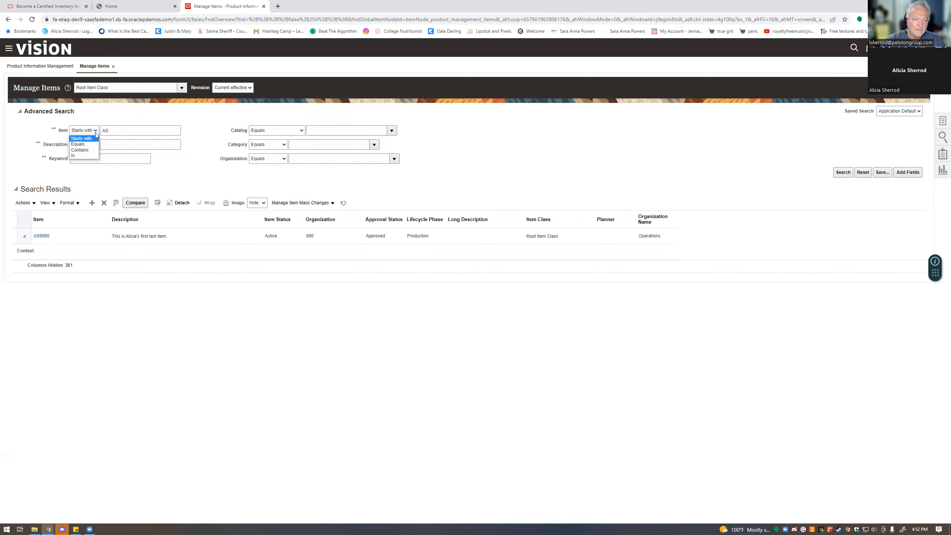
pyautogui.click(90, 149)
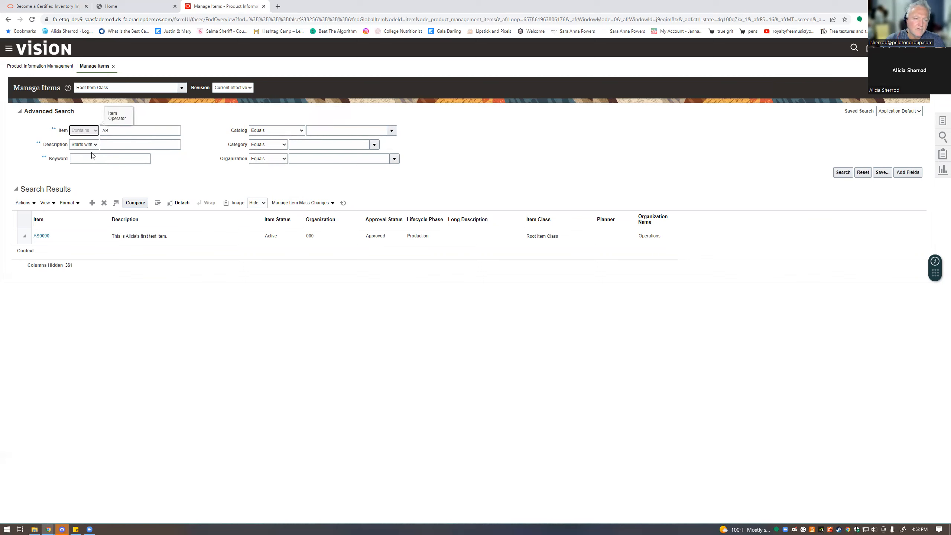
pyautogui.click(169, 131)
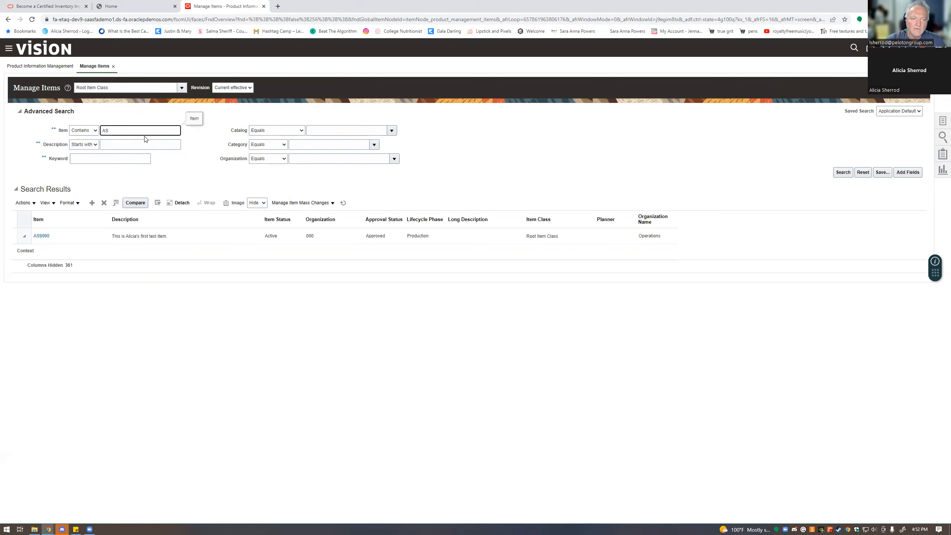
pyautogui.press('Return')
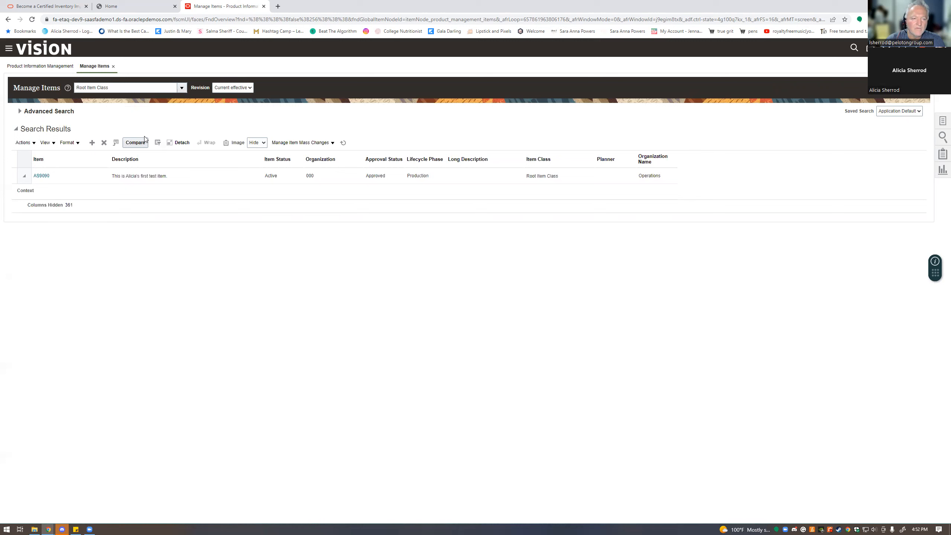
# Step: Search for items whose item number contains AS7070
pyautogui.click(20, 111)
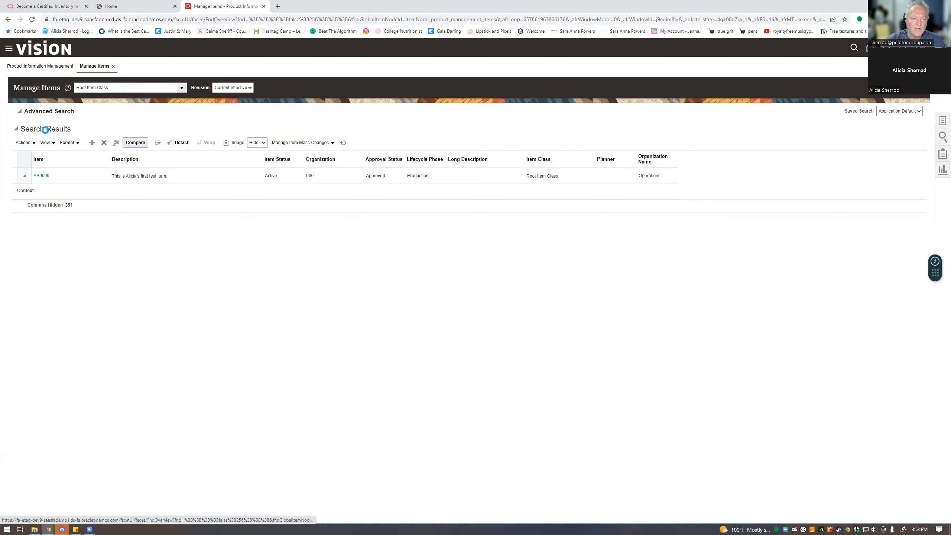
pyautogui.click(113, 134)
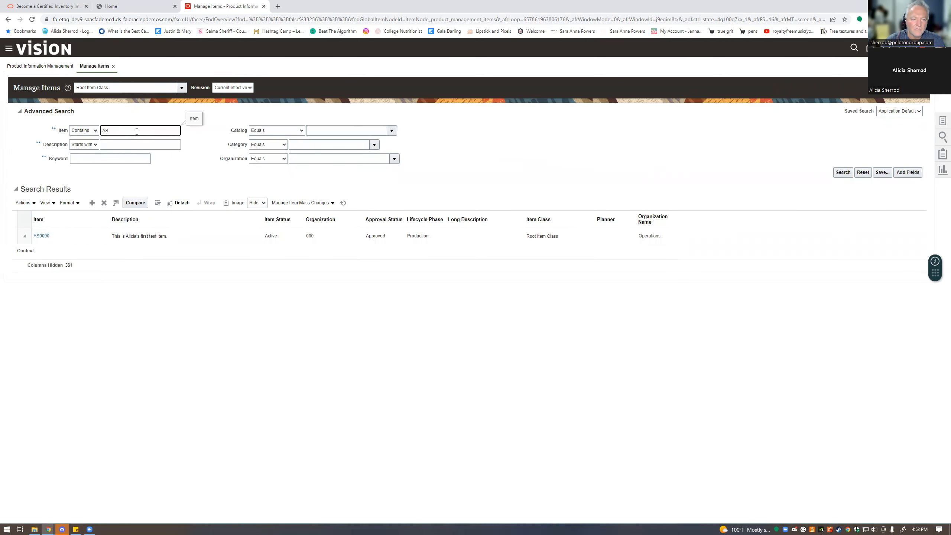
pyautogui.write('7-')
pyautogui.press('Return')
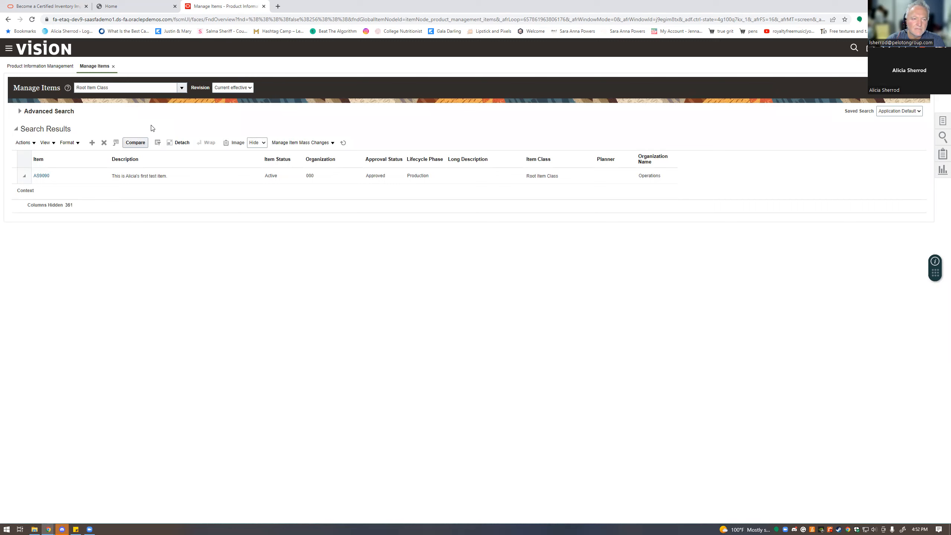
pyautogui.click(24, 174)
# Step: Replace the item criterion with AS8080 and run the search again
pyautogui.click(49, 111)
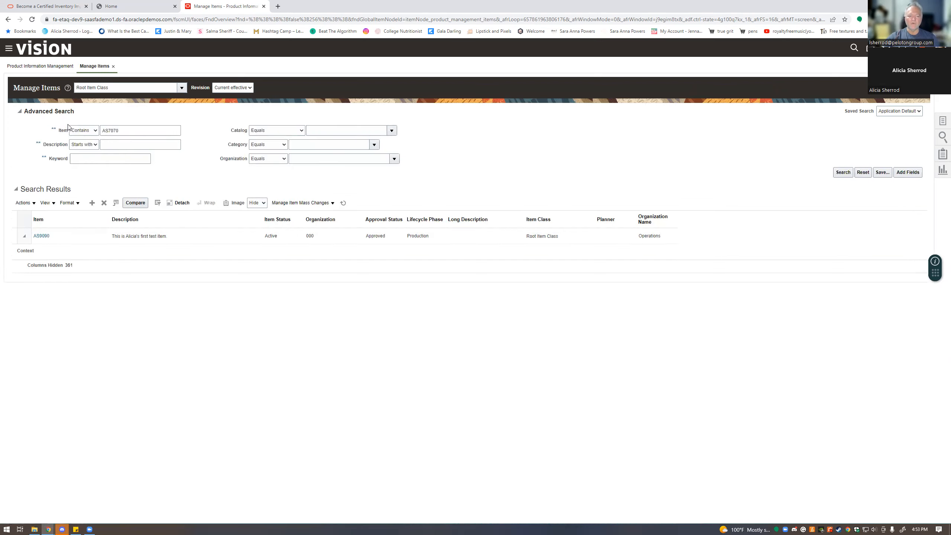
pyautogui.click(140, 129)
pyautogui.press('BackSpace')
pyautogui.press('BackSpace')
pyautogui.press('BackSpace')
pyautogui.press('BackSpace')
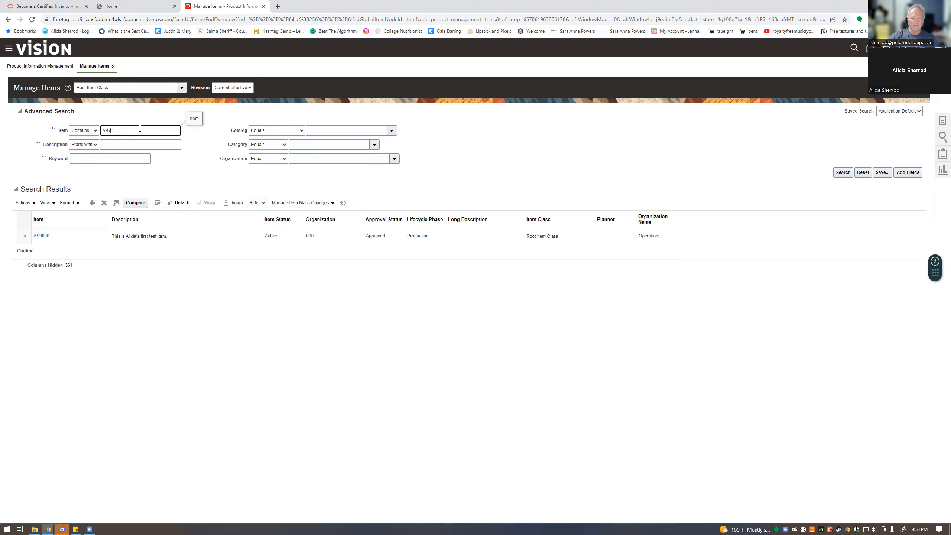
pyautogui.write('8080')
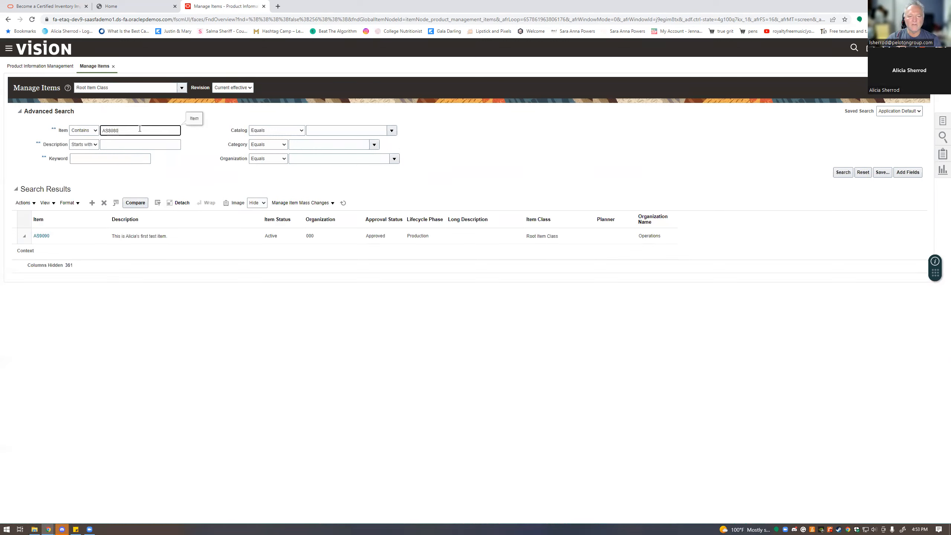
pyautogui.press('Return')
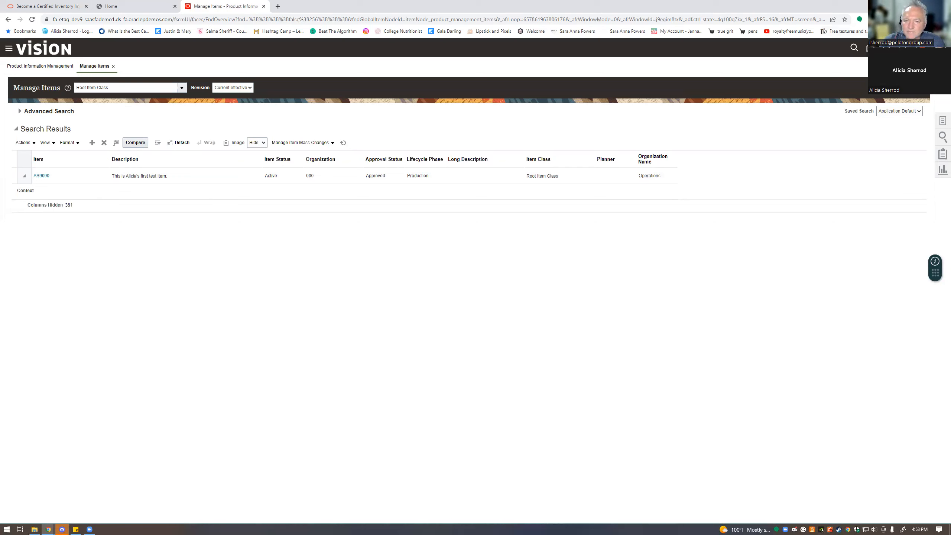
# Step: Start creating two items from a copy of item AS9090 in organization 000
pyautogui.click(940, 121)
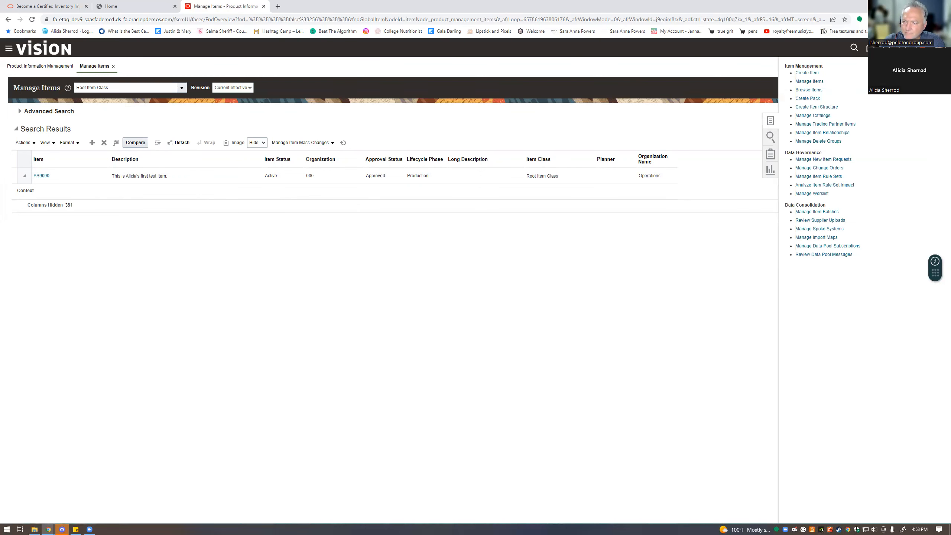
pyautogui.click(807, 73)
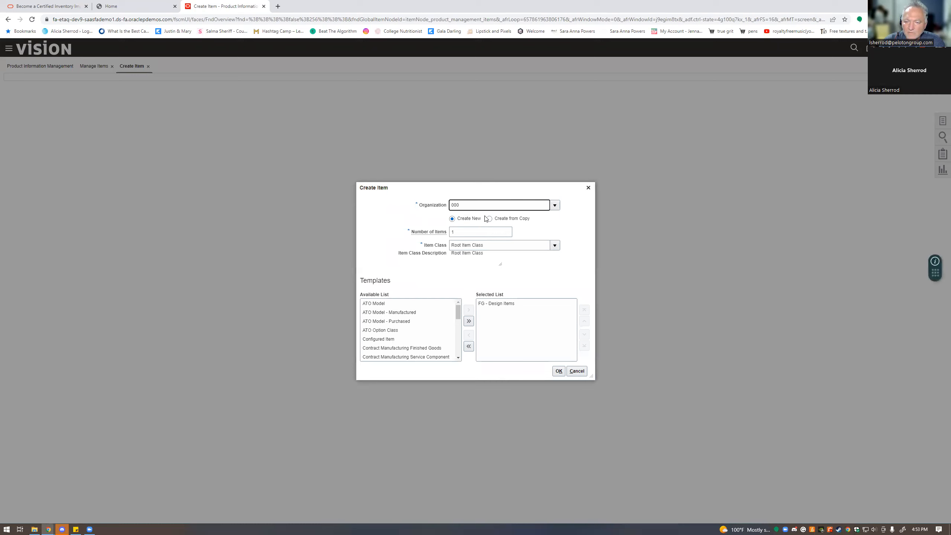
pyautogui.click(490, 219)
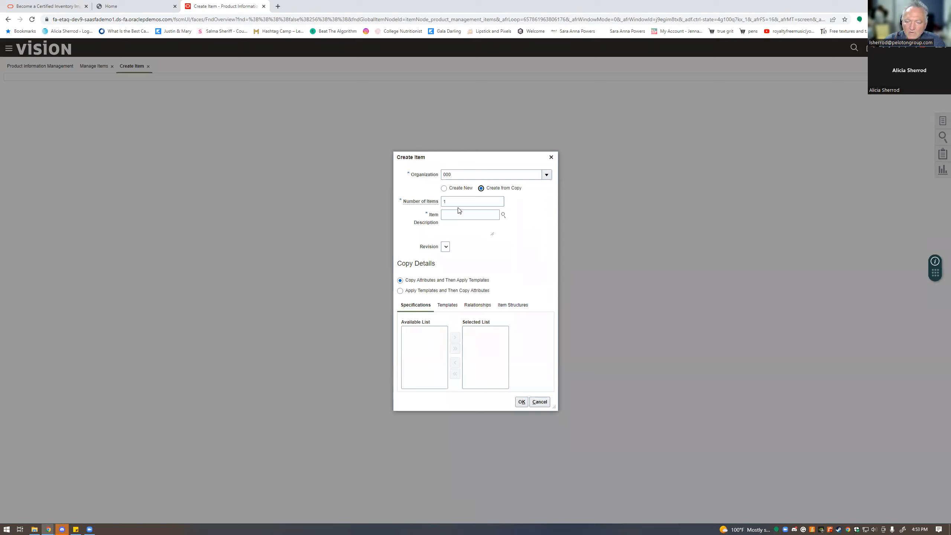
pyautogui.click(452, 202)
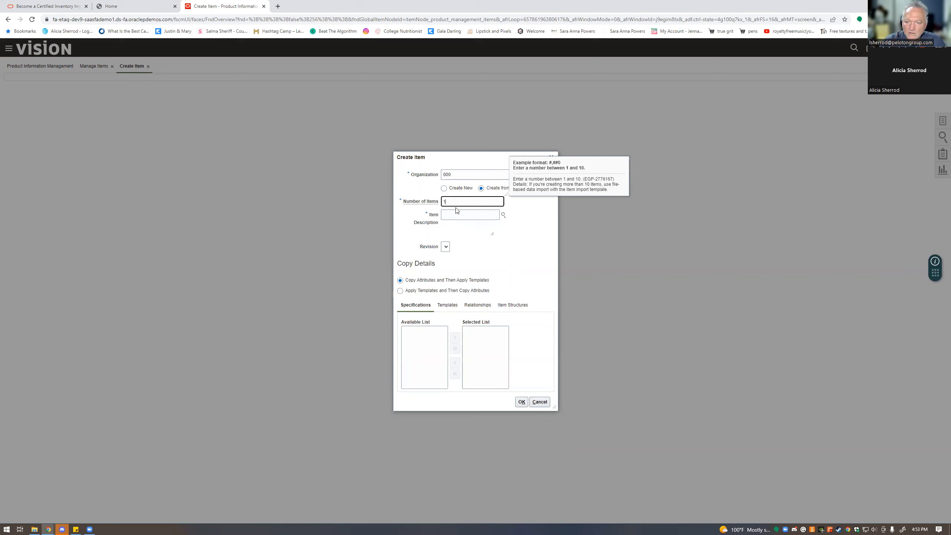
pyautogui.press('BackSpace')
pyautogui.click(458, 216)
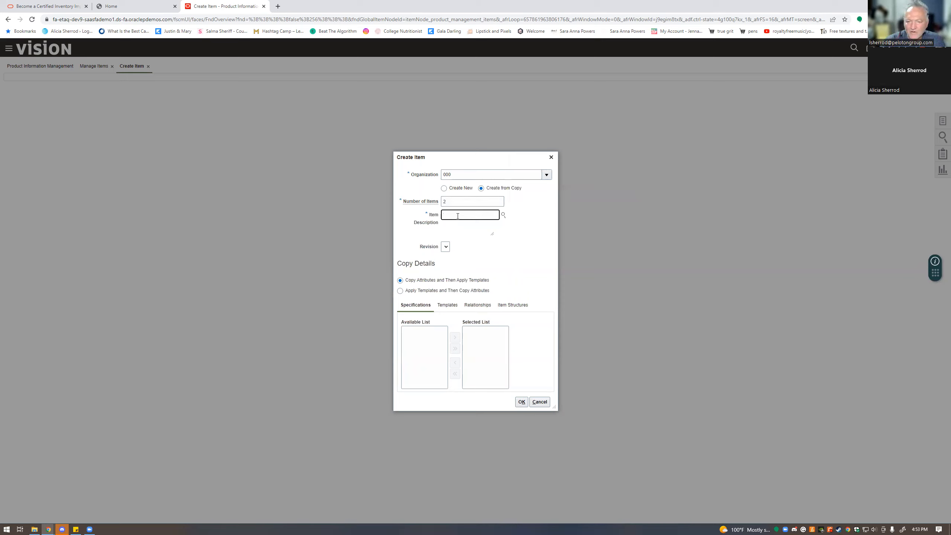
pyautogui.write('AS9090')
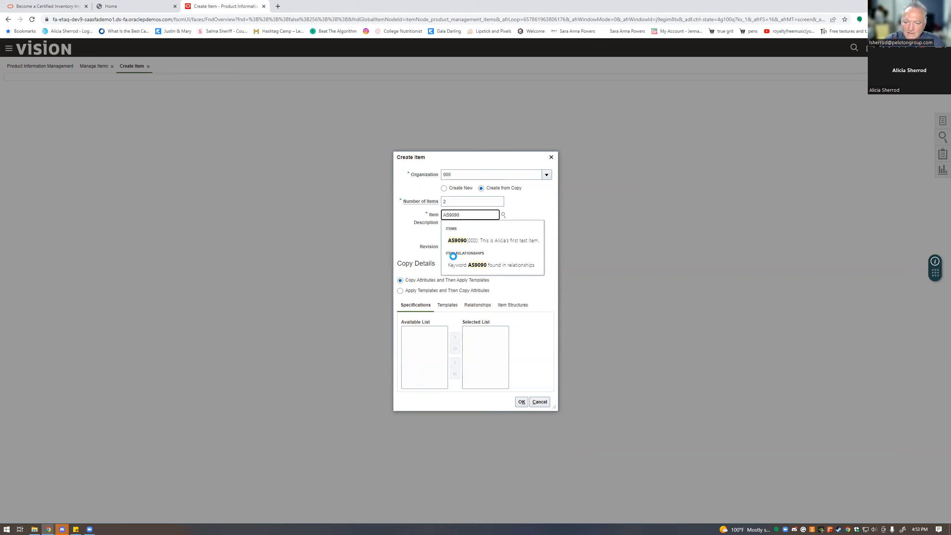
pyautogui.click(463, 240)
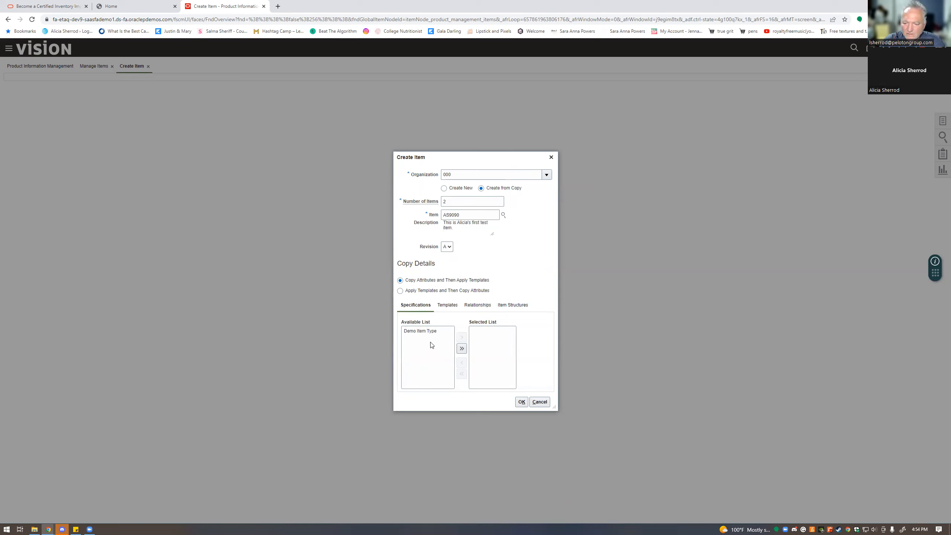
# Step: Include the Organizations, Categories, Supplier Organizations and Attachments relationships in the copy and confirm the item creation settings
pyautogui.click(477, 304)
pyautogui.click(467, 349)
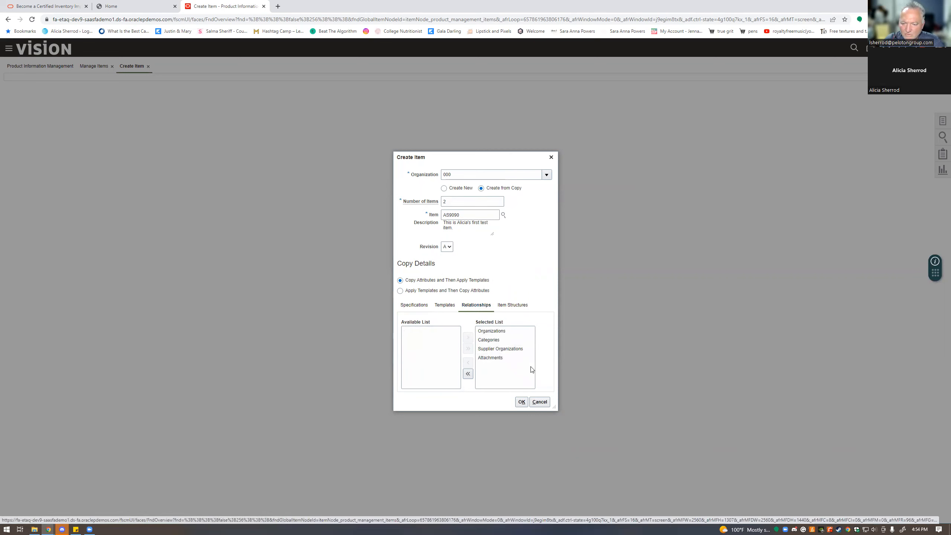
pyautogui.click(521, 402)
pyautogui.click(585, 301)
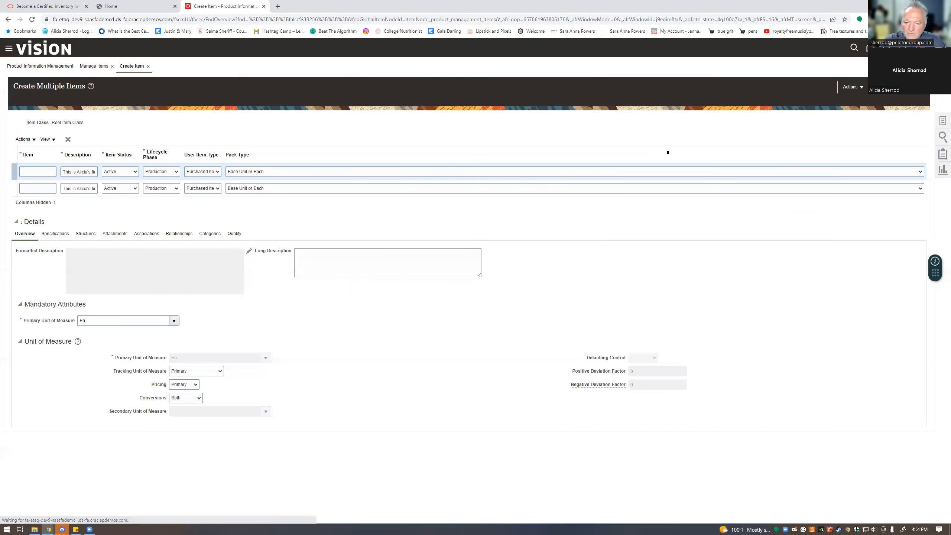
# Step: Open the first copied item's number for entry
pyautogui.click(52, 170)
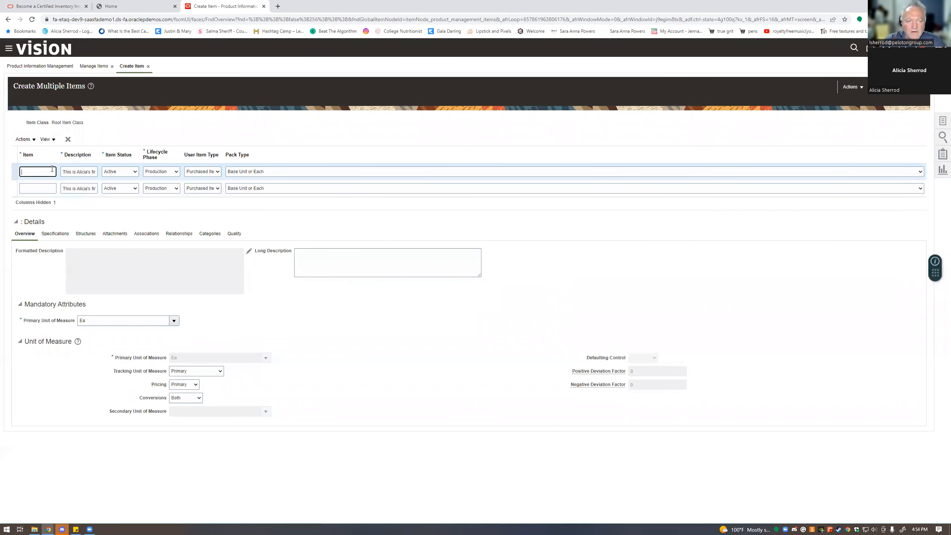
# Step: Enter AS1010 and AS2020 as the item numbers of the two new items, and save and close the creation page
pyautogui.write('AS1010')
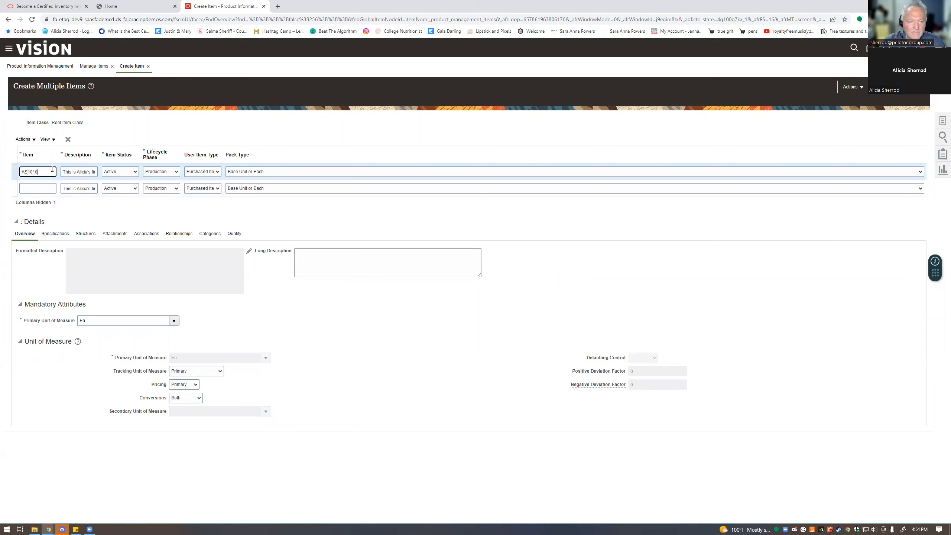
pyautogui.click(47, 188)
pyautogui.write('AS2020')
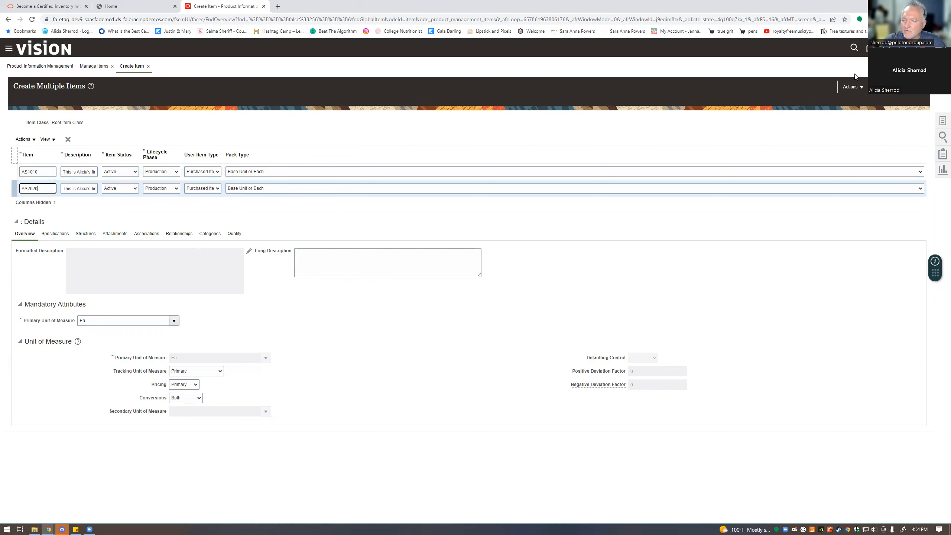
pyautogui.click(892, 87)
pyautogui.click(896, 101)
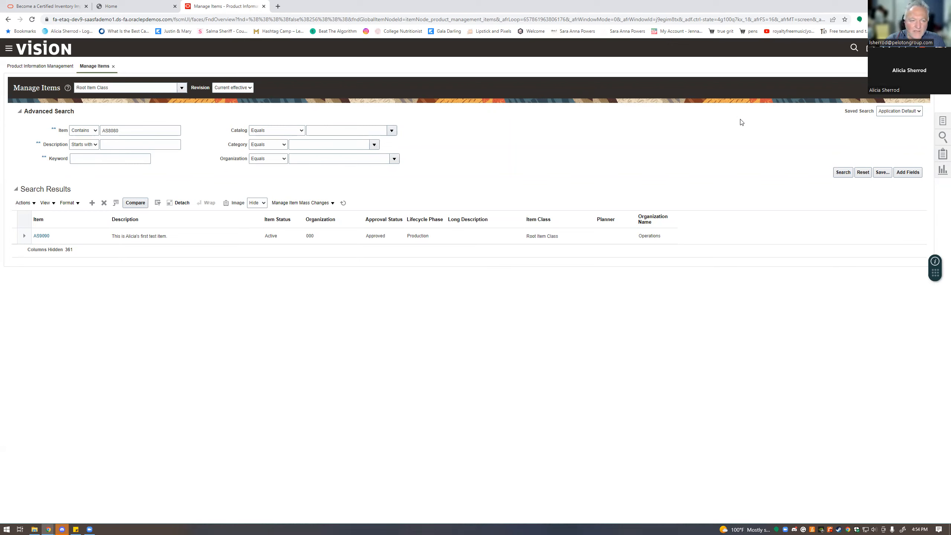
# Step: Try to search for items whose item number contains AS
pyautogui.click(157, 129)
pyautogui.hotkey('ctrl', 'a')
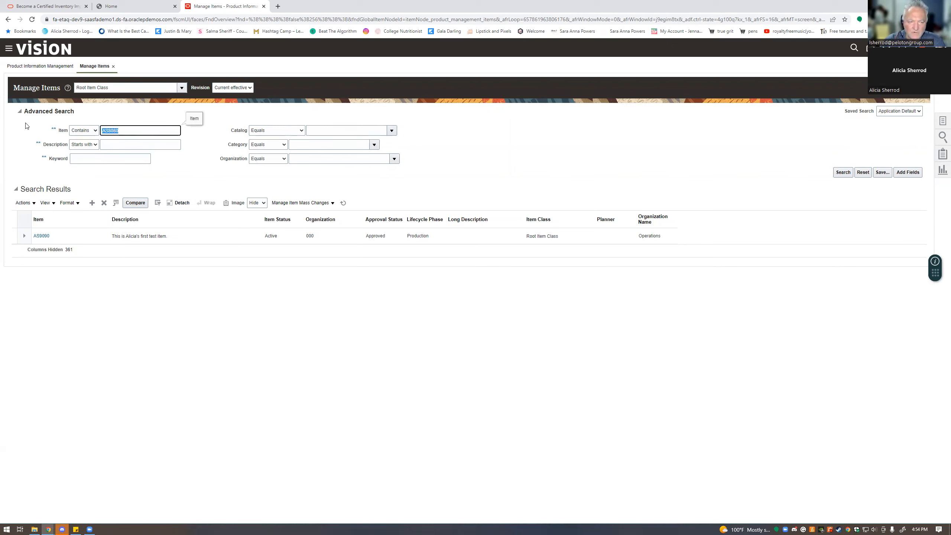
pyautogui.write('AS')
pyautogui.press('Return')
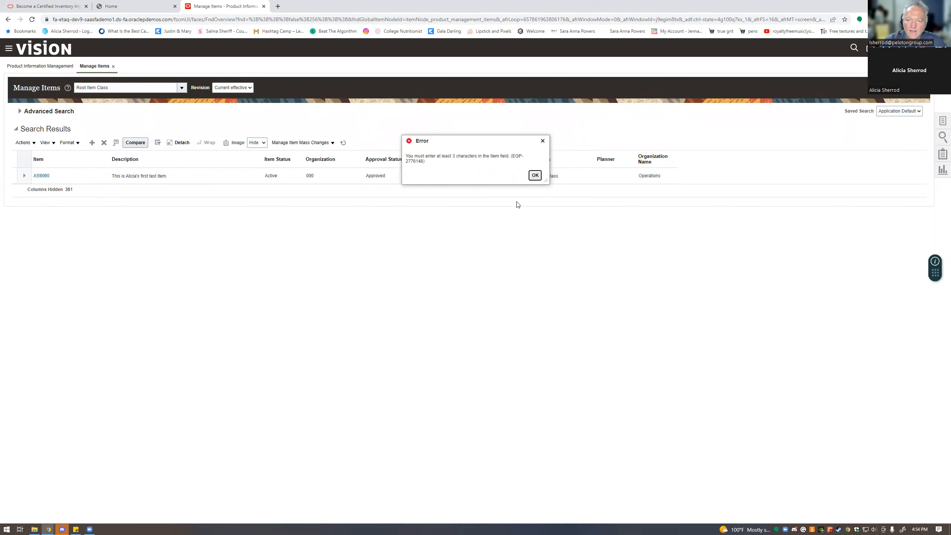
pyautogui.click(535, 178)
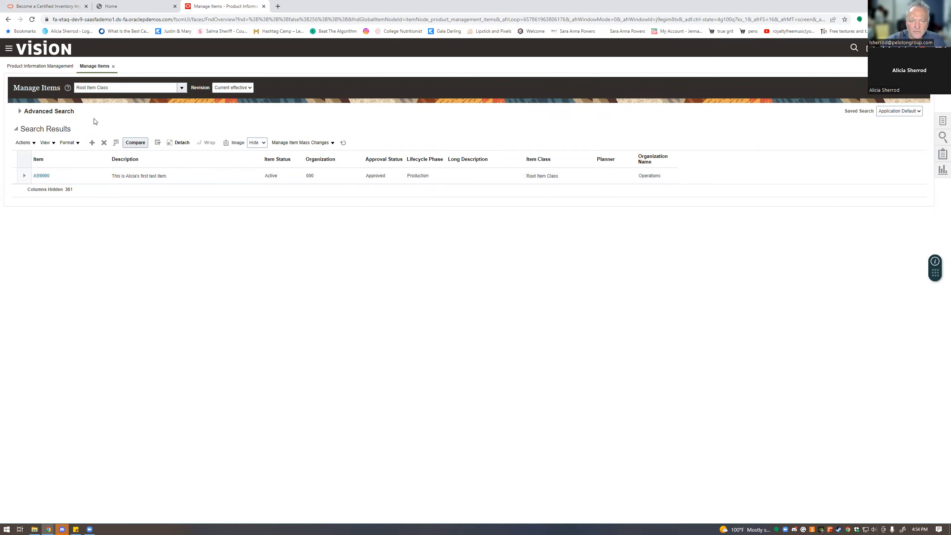
# Step: Try to search for items whose item number contains AS1010
pyautogui.click(20, 111)
pyautogui.click(126, 130)
pyautogui.write('AS1010')
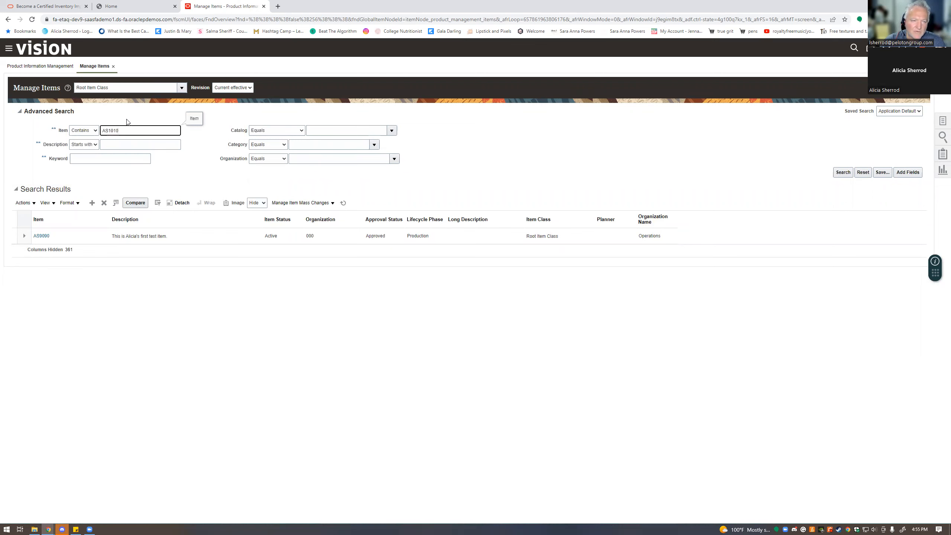
pyautogui.press('Return')
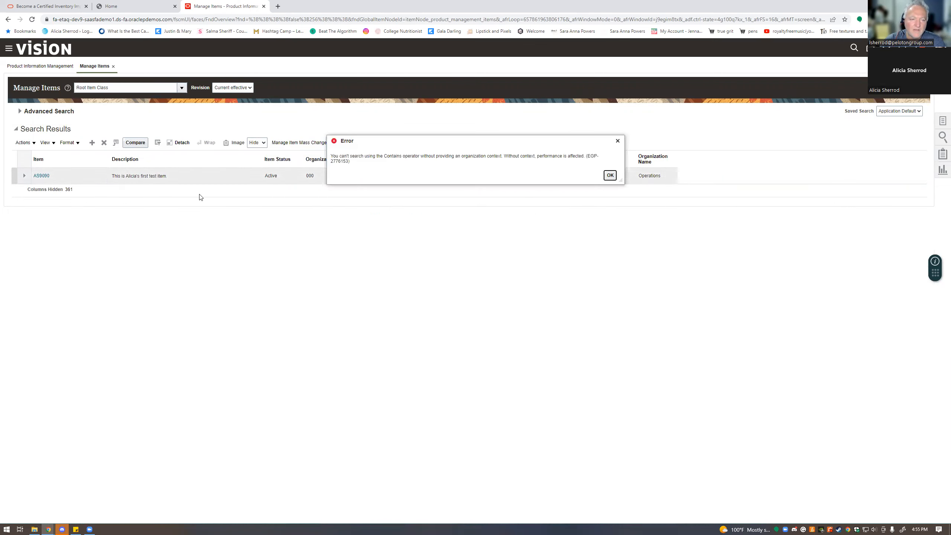
pyautogui.click(610, 176)
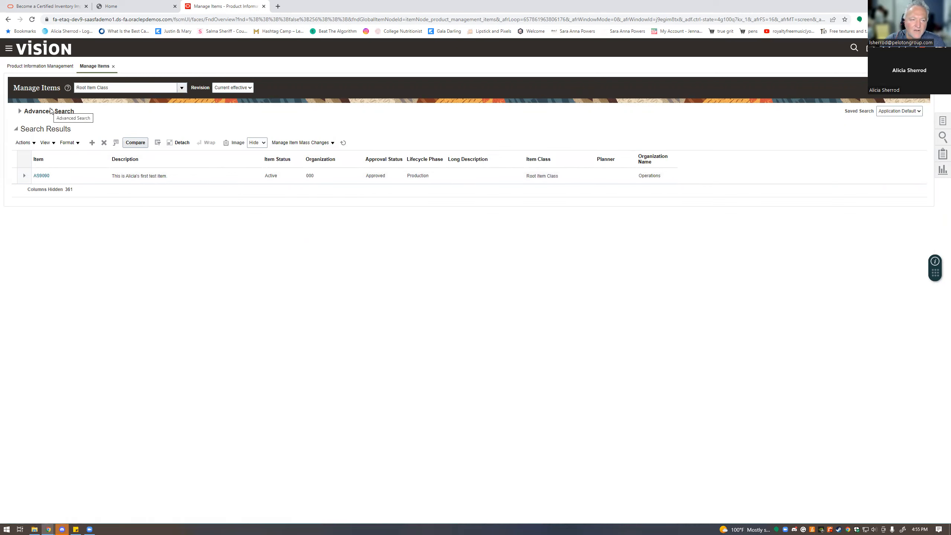
# Step: Reset the search criteria, search for the item number that equals AS1010, and select the matching item's row
pyautogui.click(20, 110)
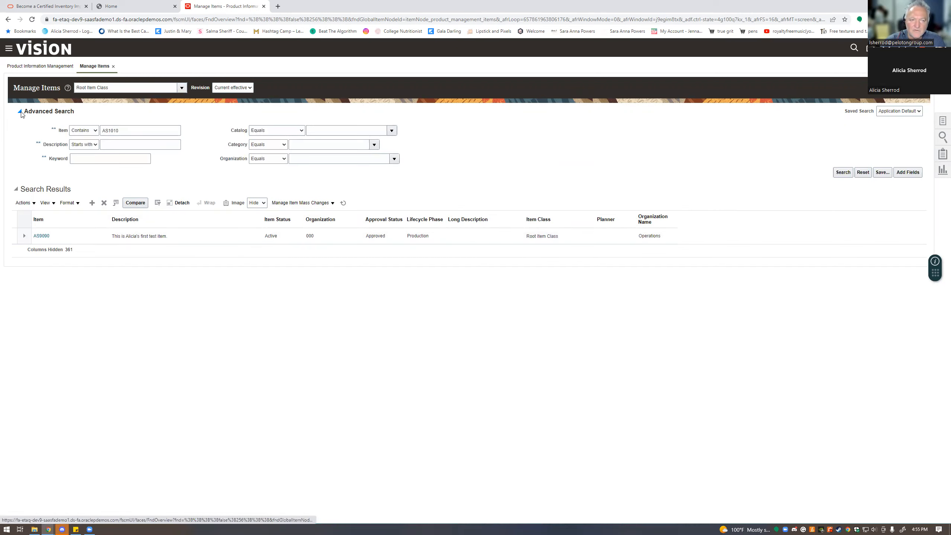
pyautogui.click(142, 129)
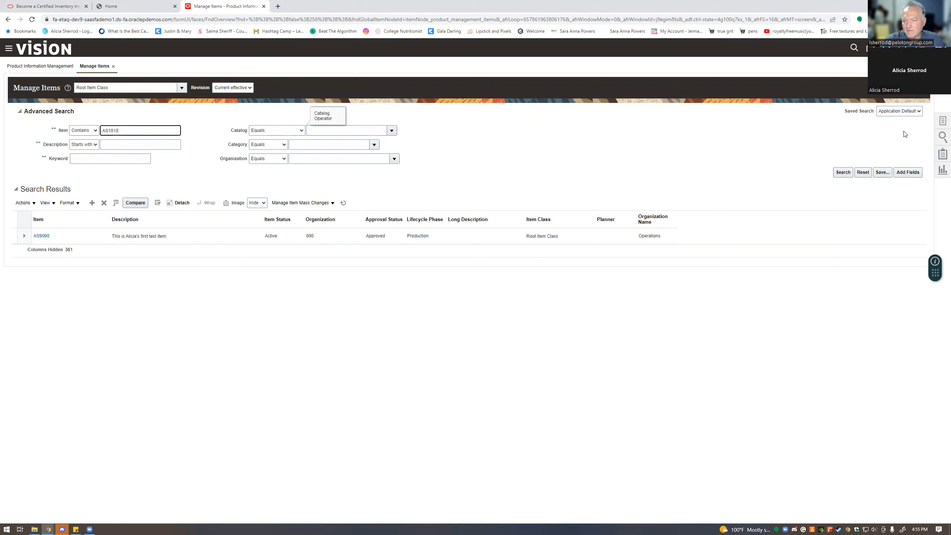
pyautogui.click(868, 173)
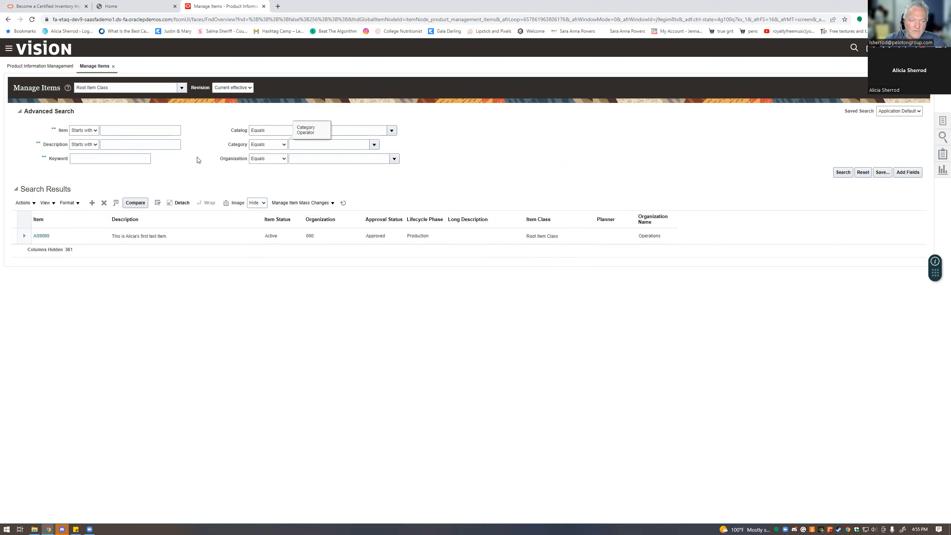
pyautogui.click(95, 131)
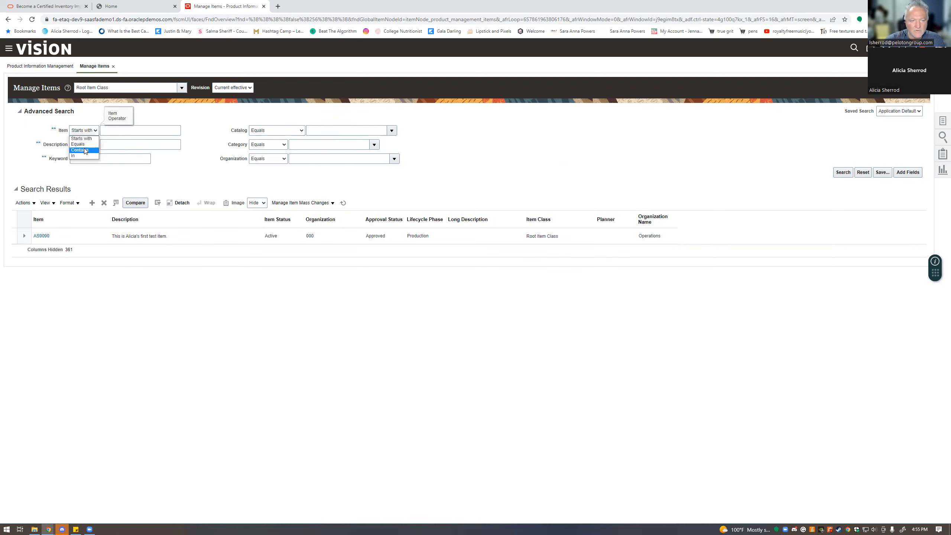
pyautogui.click(143, 131)
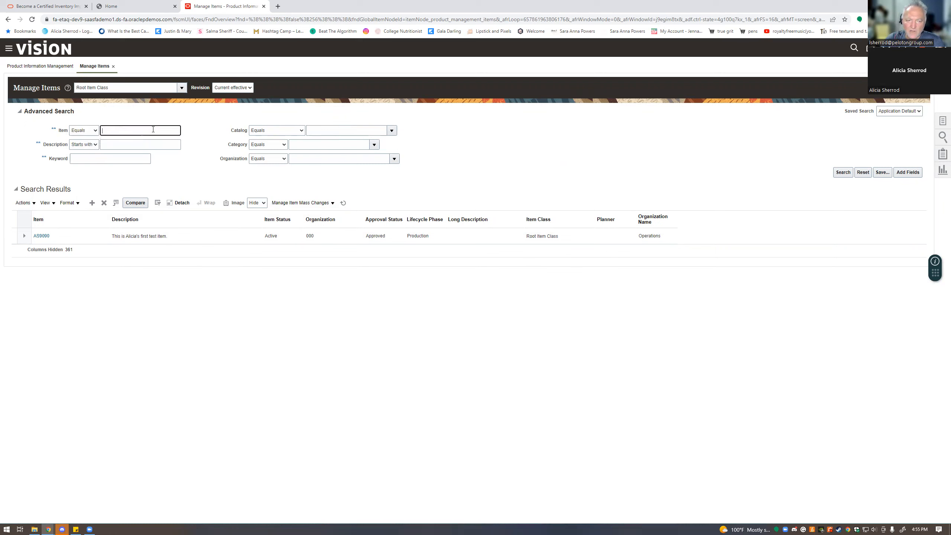
pyautogui.write('AS1010')
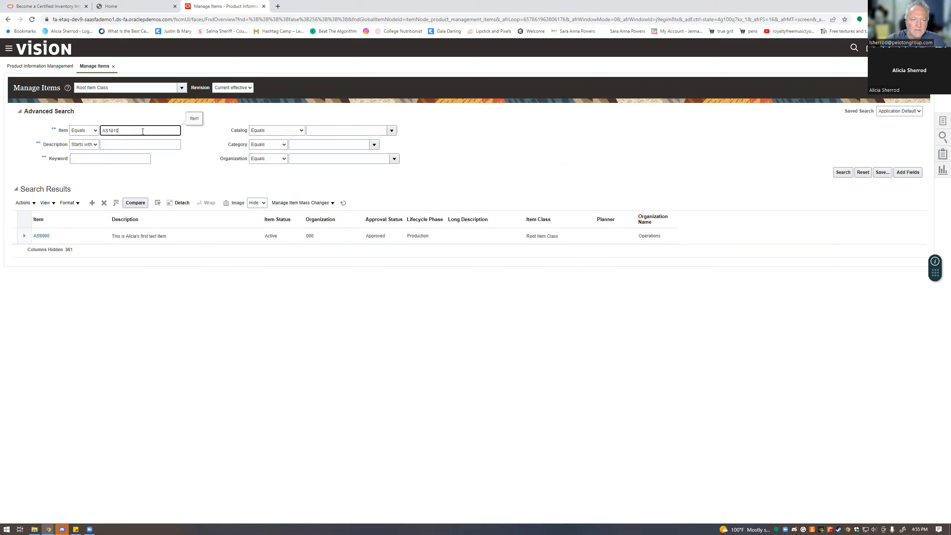
pyautogui.press('Return')
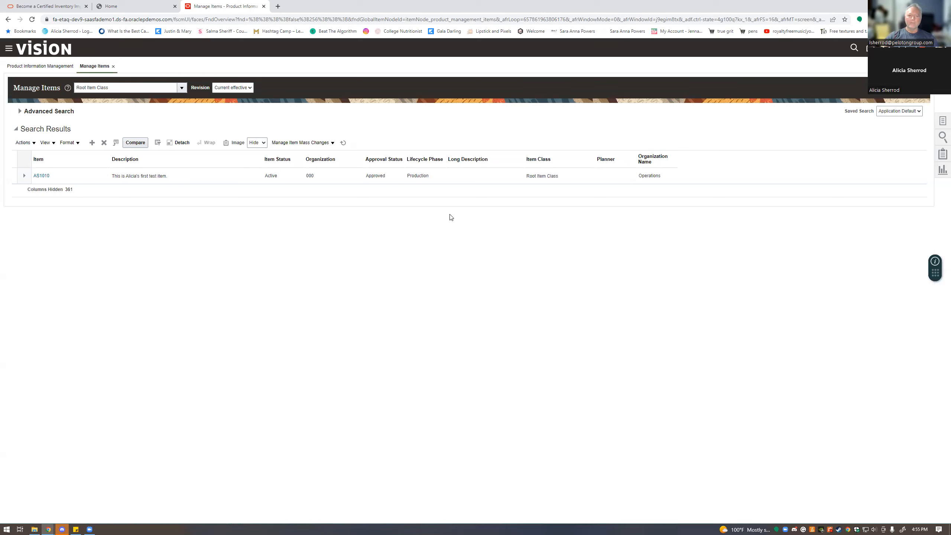
pyautogui.click(176, 179)
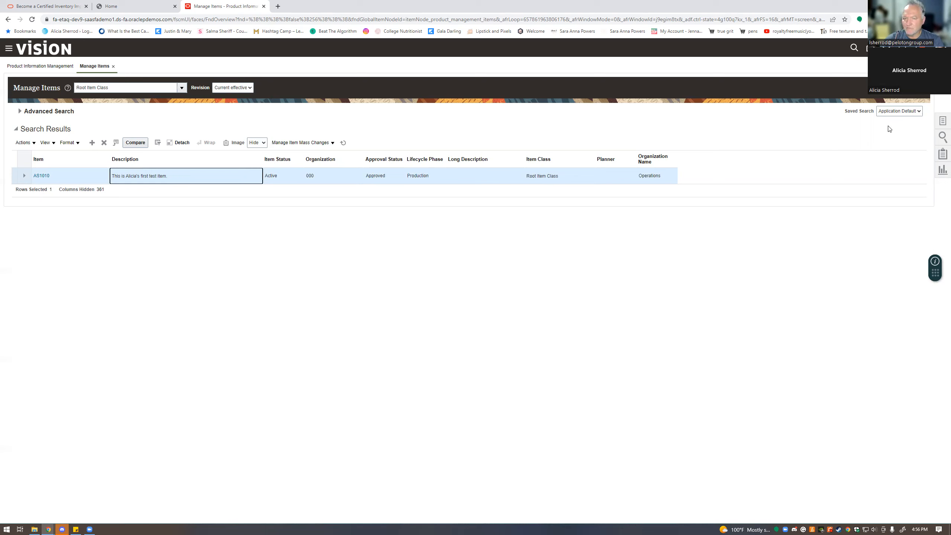
# Step: Open the Setup and Maintenance work area
pyautogui.click(941, 121)
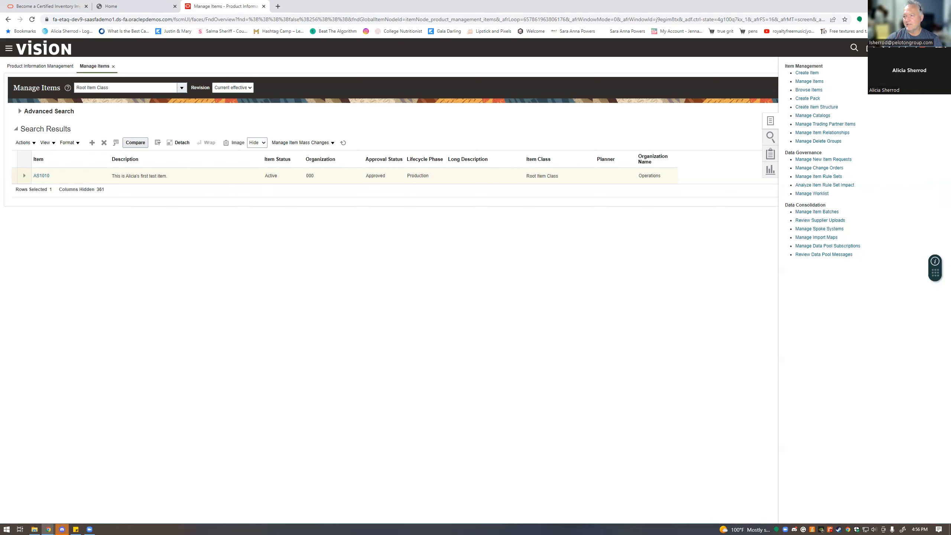
pyautogui.click(936, 48)
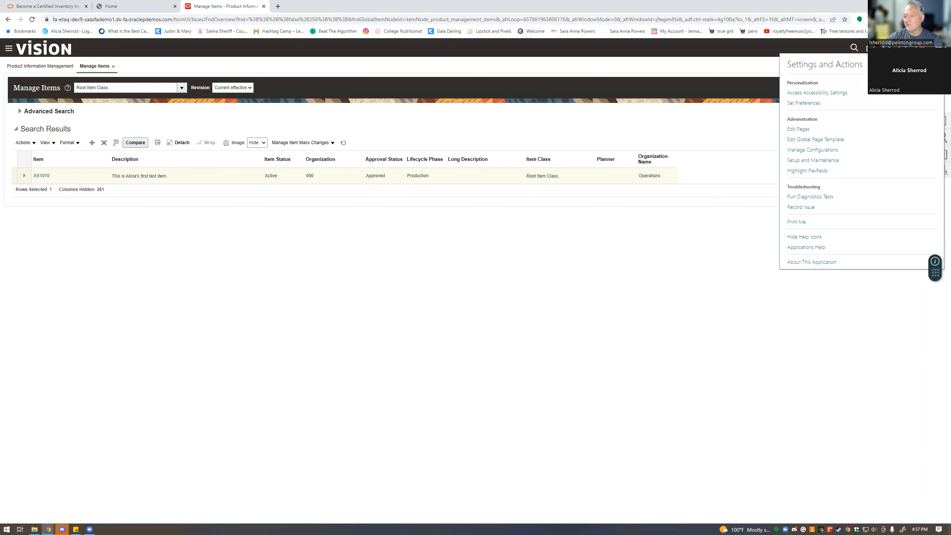
pyautogui.click(822, 161)
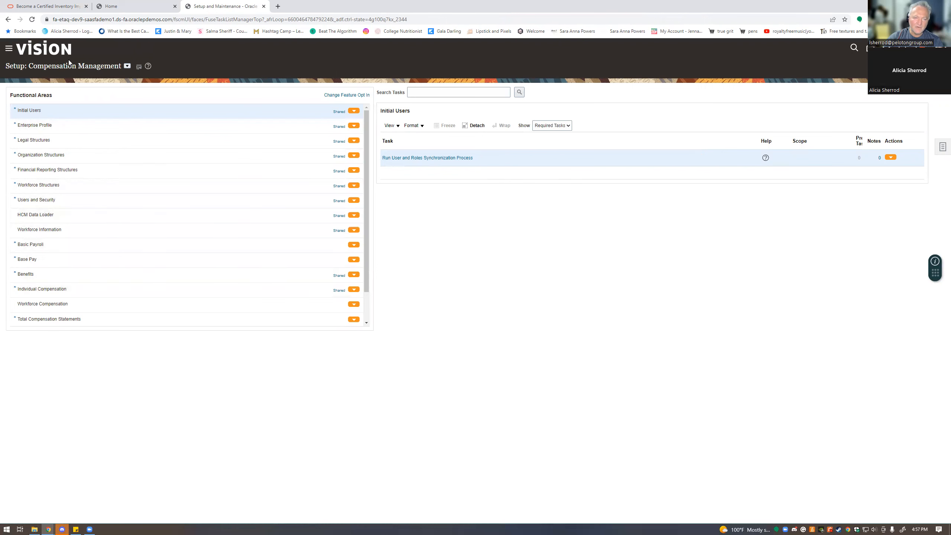
# Step: Switch the setup offering to Product Management
pyautogui.click(127, 67)
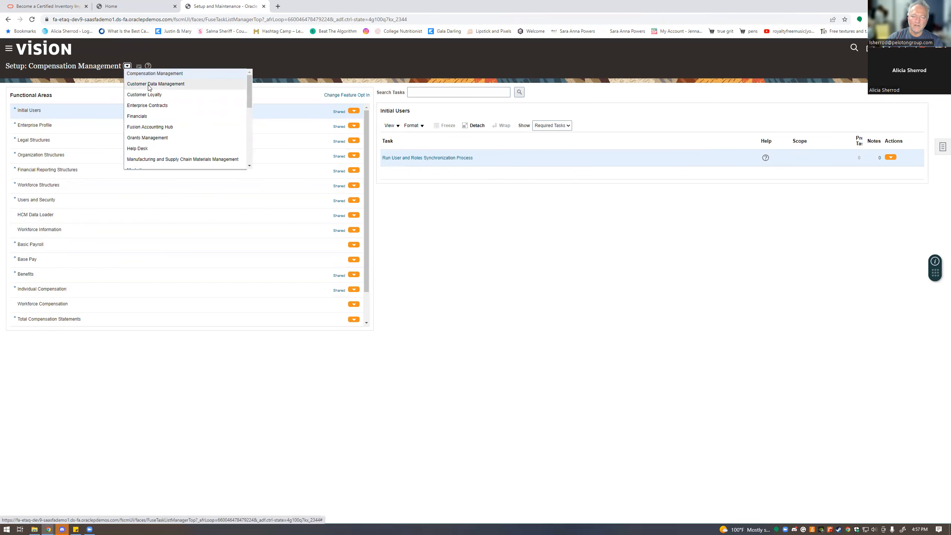
pyautogui.scroll(-5, 164, 126)
pyautogui.scroll(3, 163, 125)
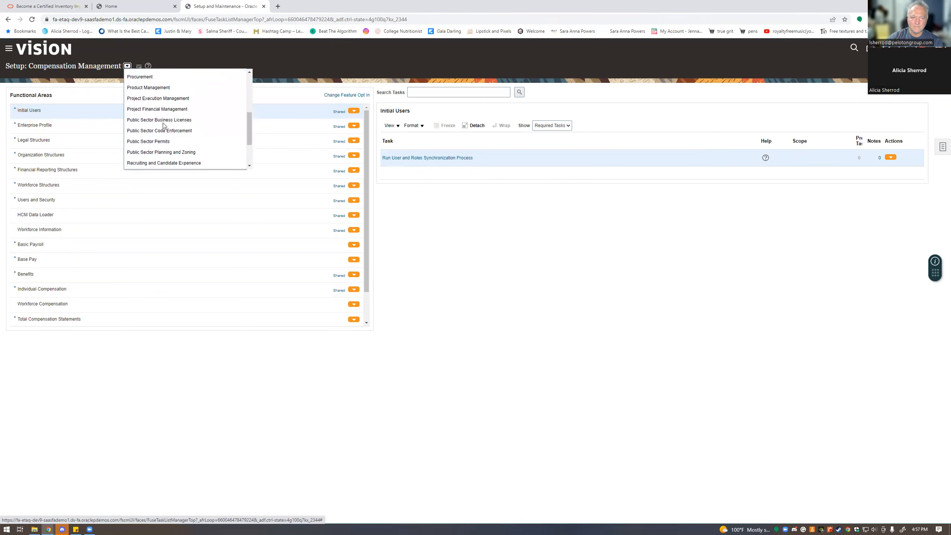
pyautogui.click(155, 92)
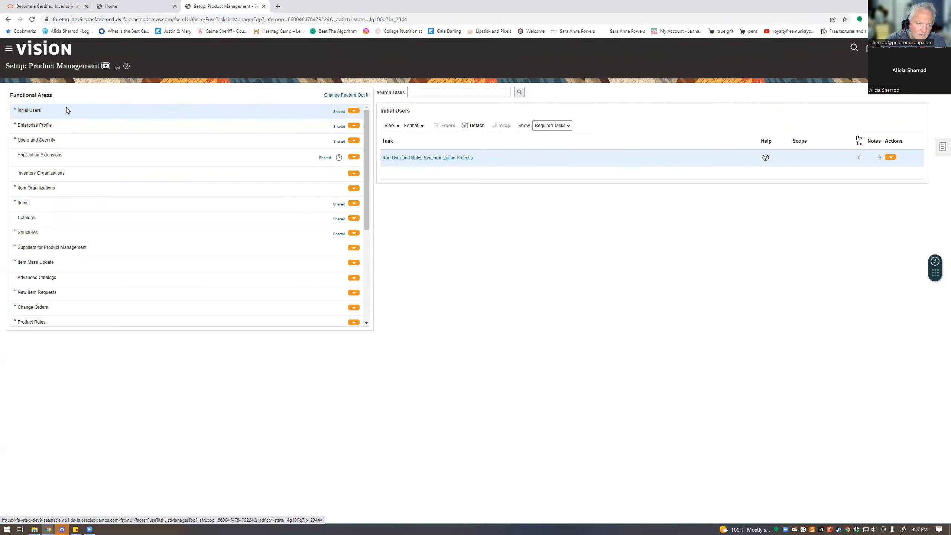
# Step: Open the Manage Units of Measure task in the Items functional area and list all units of measure
pyautogui.click(29, 204)
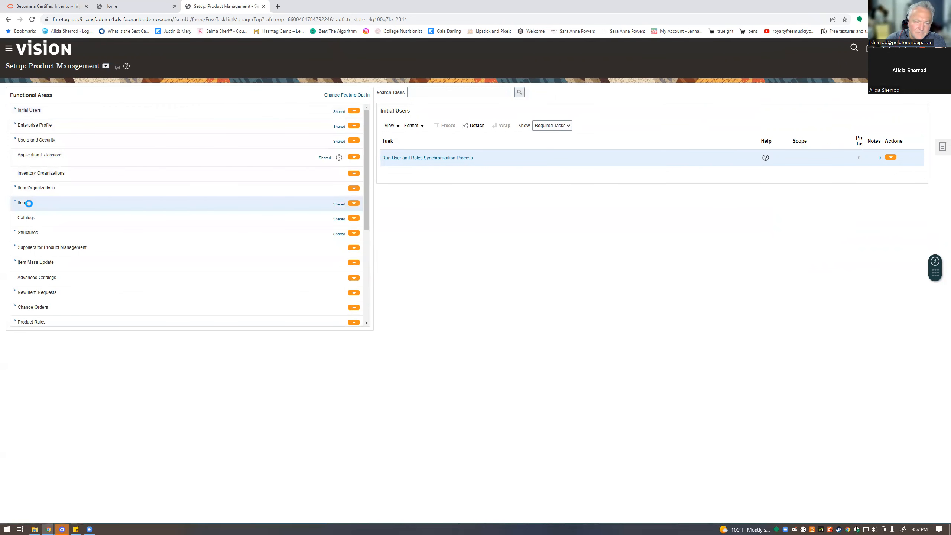
pyautogui.click(353, 203)
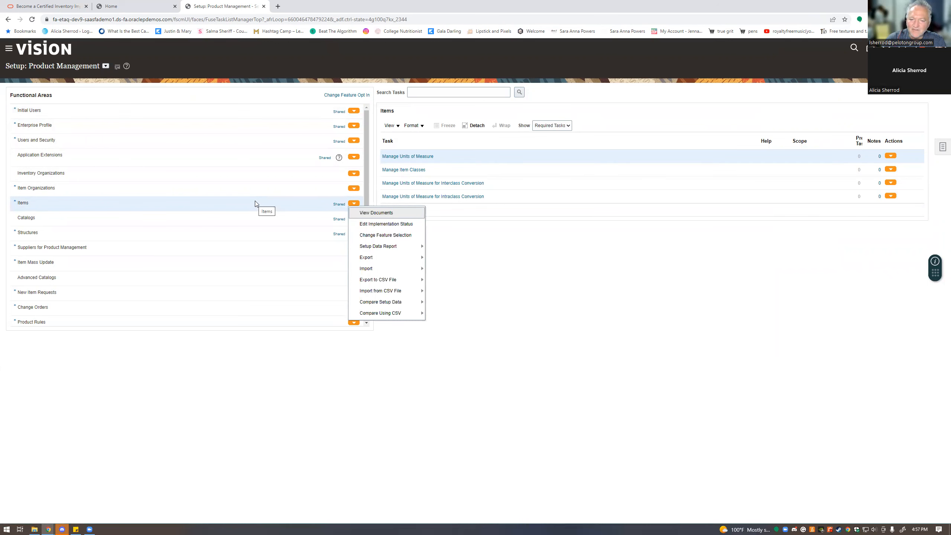
pyautogui.click(354, 203)
pyautogui.click(354, 203)
pyautogui.click(312, 201)
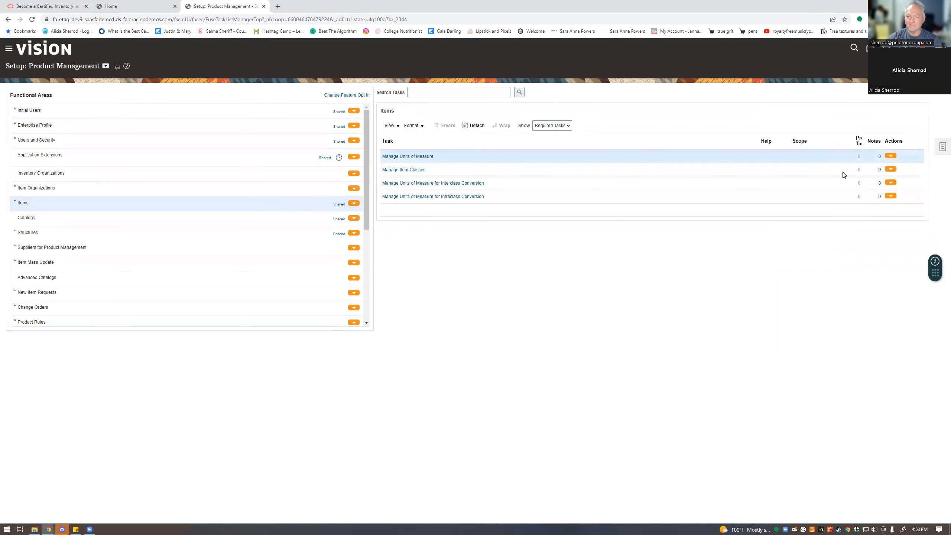
pyautogui.click(422, 156)
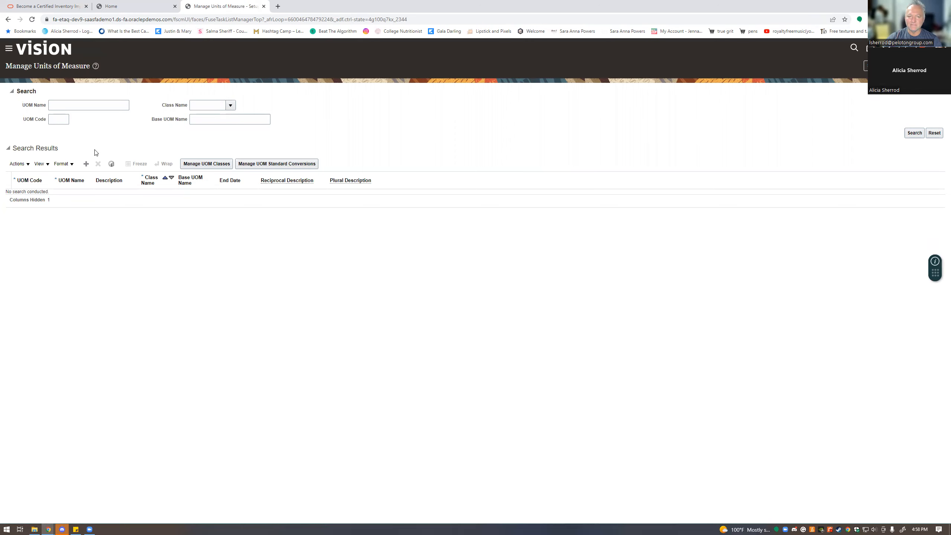
pyautogui.click(914, 133)
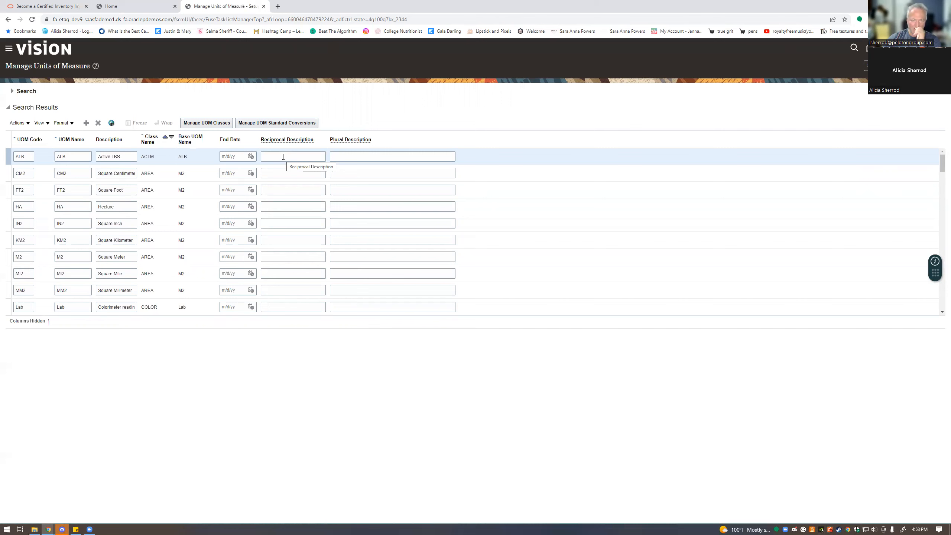
# Step: Open Manage UOM Classes, search without criteria, and review the classes with their base units
pyautogui.click(219, 124)
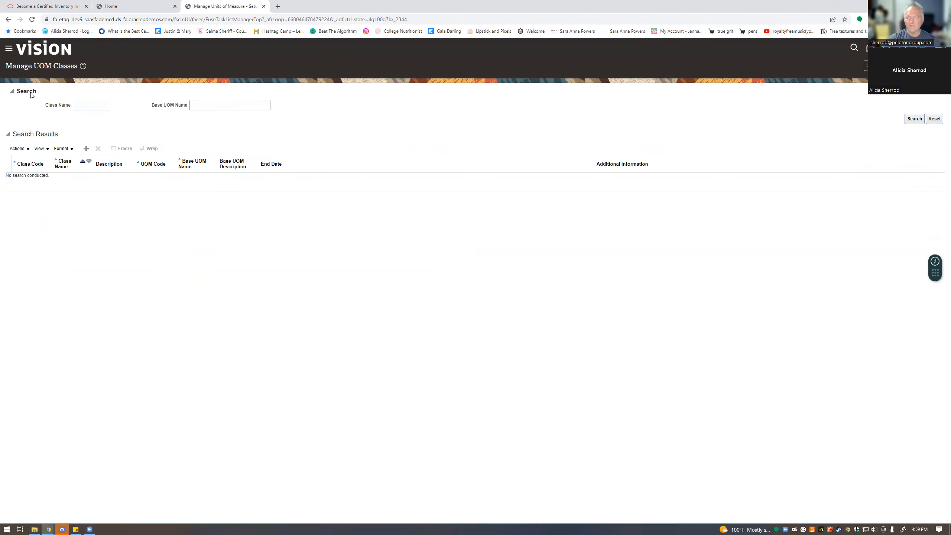
pyautogui.click(12, 92)
pyautogui.click(12, 91)
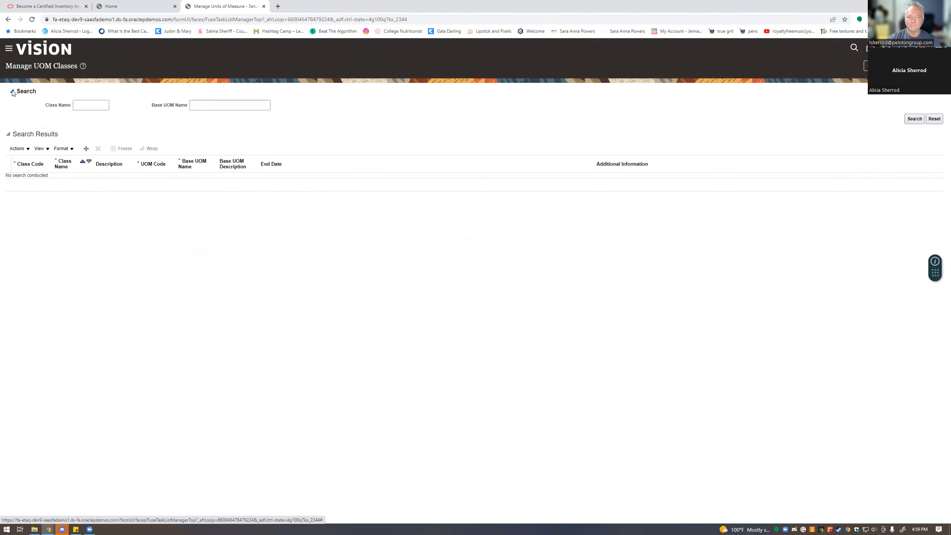
pyautogui.click(92, 105)
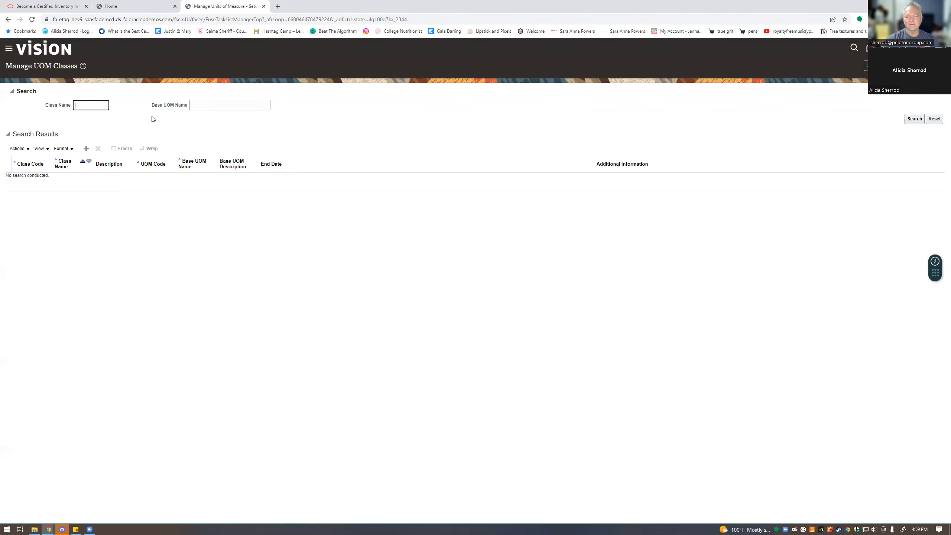
pyautogui.click(918, 122)
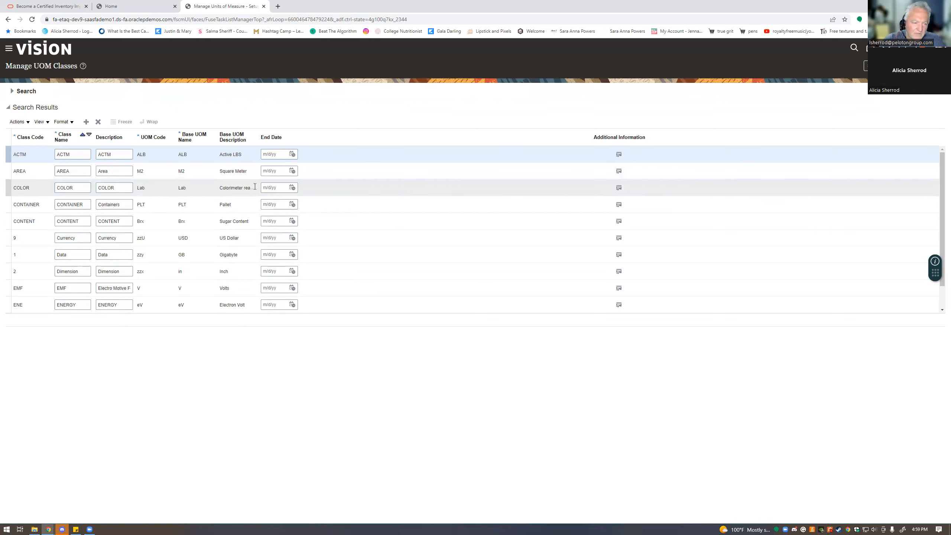
pyautogui.scroll(-2, 374, 185)
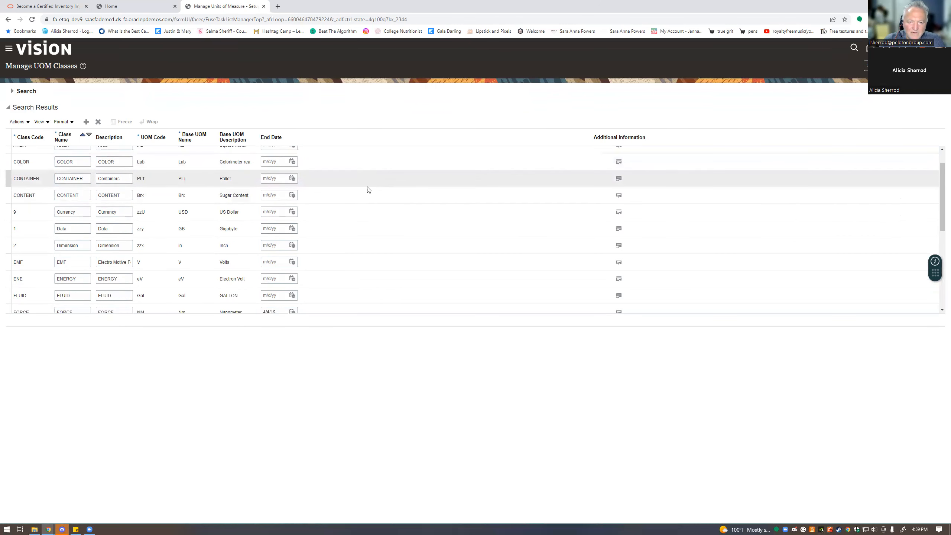
pyautogui.scroll(-1, 338, 177)
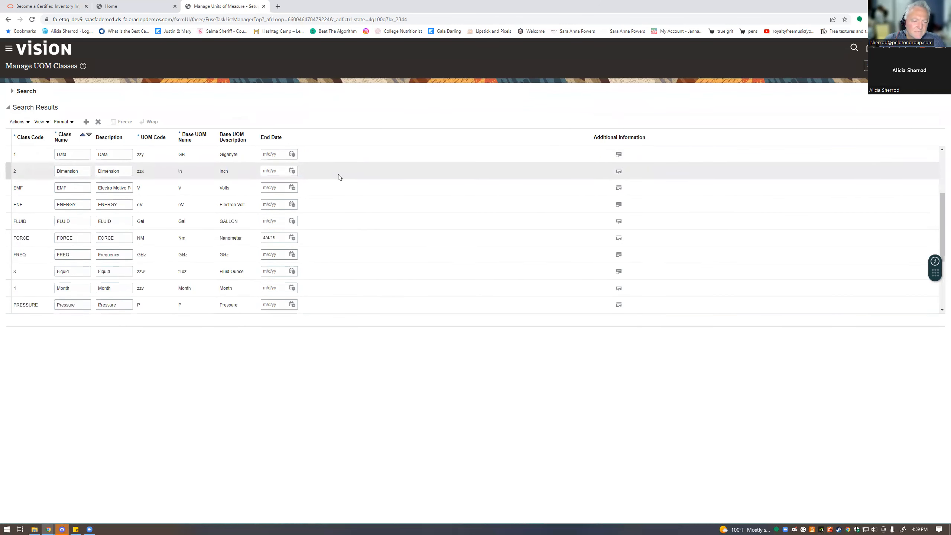
pyautogui.scroll(-3, 338, 177)
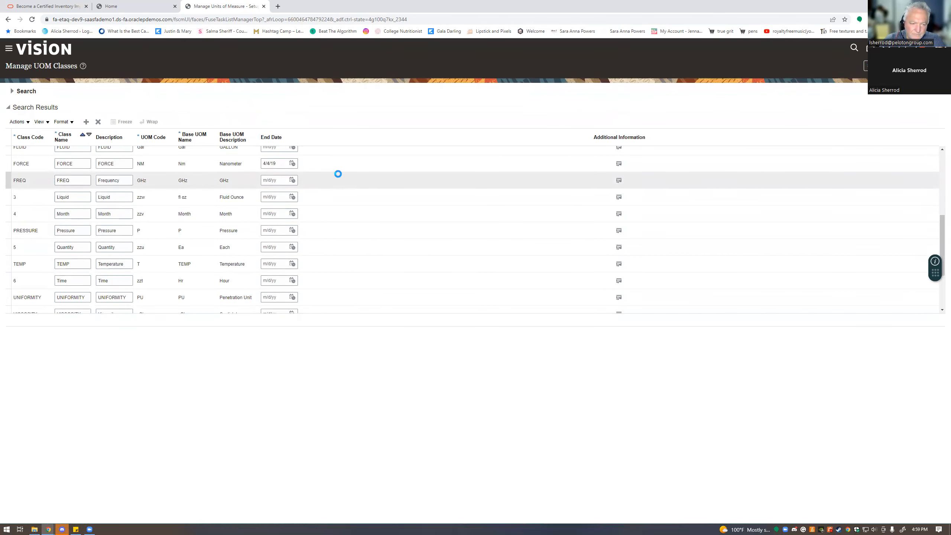
# Step: Add a new UOM class with Length as its class code, class name and description
pyautogui.scroll(-1, 338, 177)
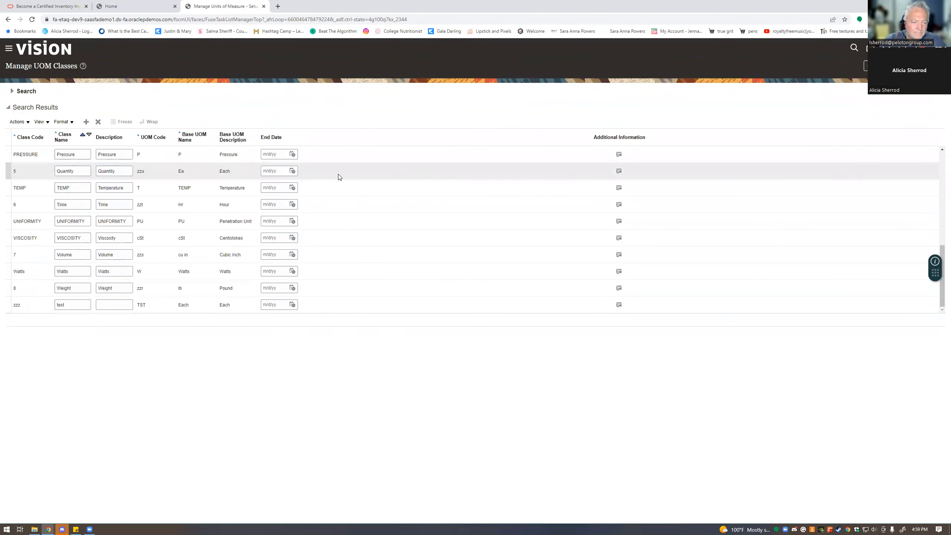
pyautogui.scroll(5, 338, 176)
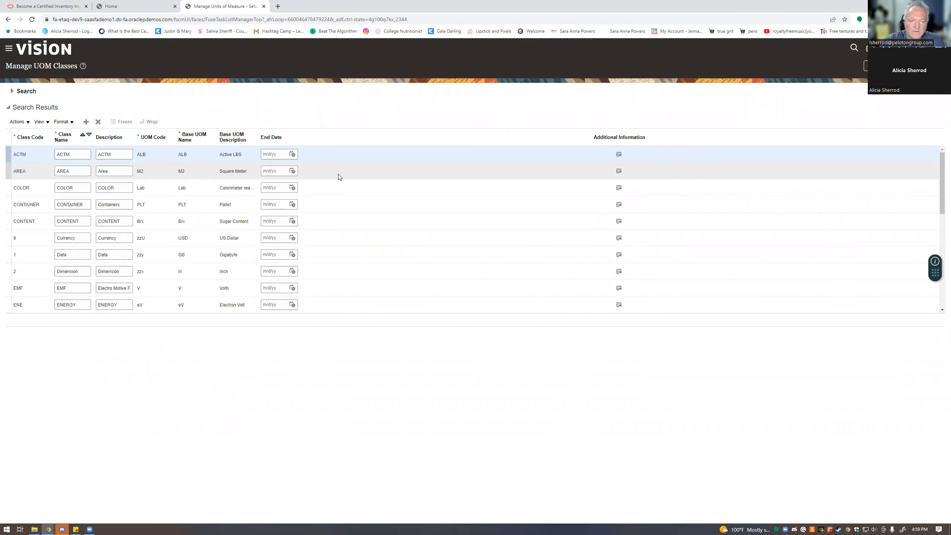
pyautogui.click(85, 121)
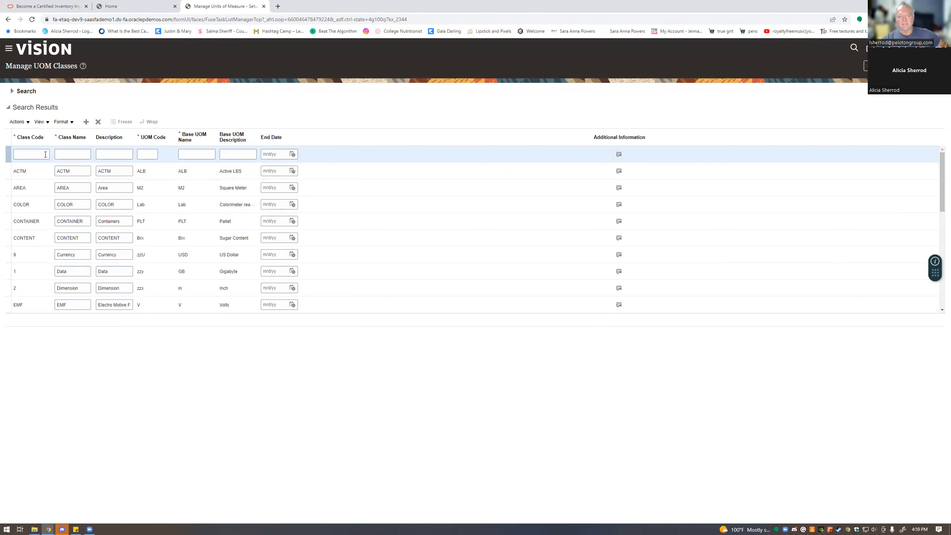
pyautogui.click(46, 154)
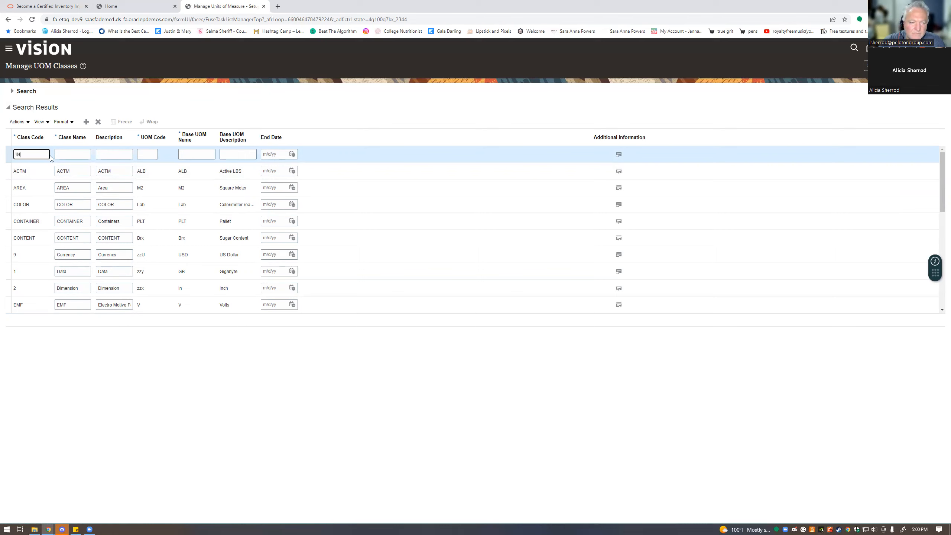
pyautogui.click(78, 152)
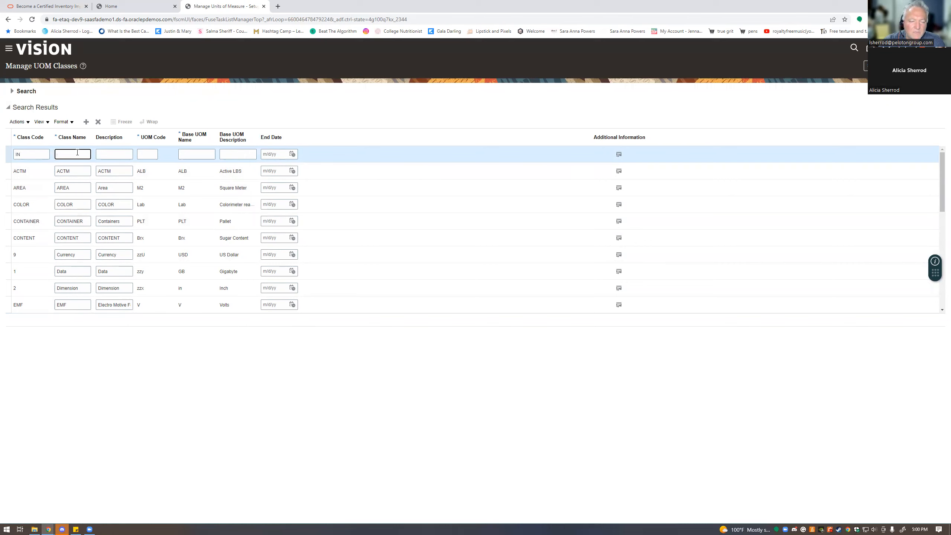
pyautogui.click(42, 154)
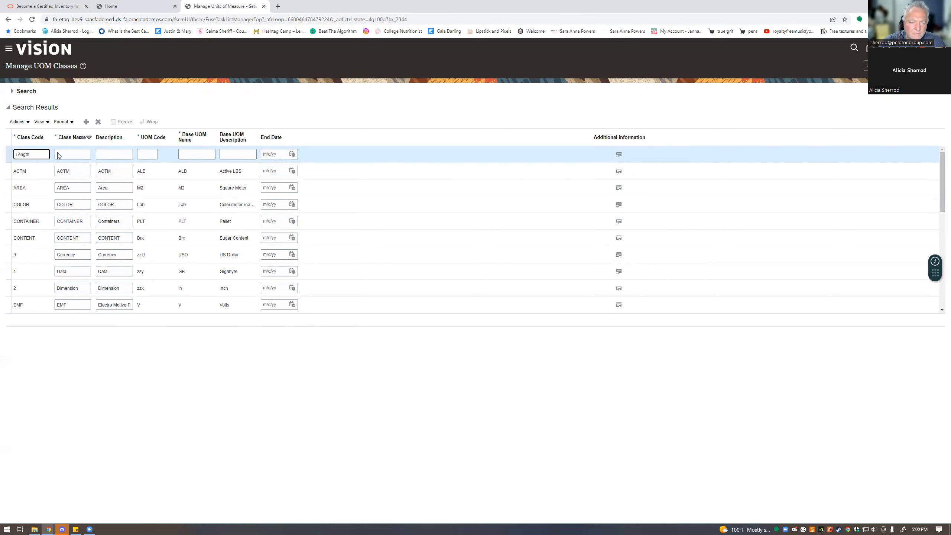
pyautogui.click(71, 154)
pyautogui.write('Length')
pyautogui.click(118, 154)
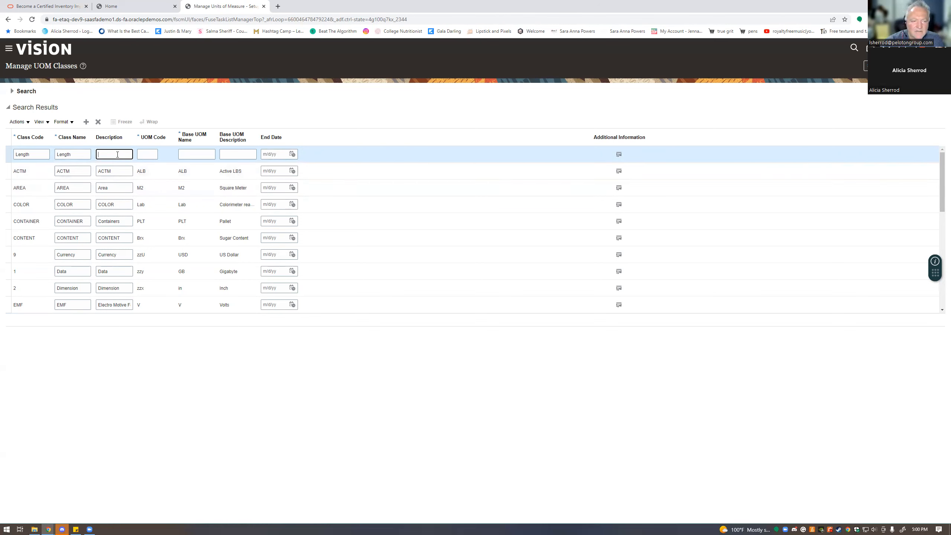
pyautogui.write('Length')
# Step: Give the Length class the base UOM code IN, name Inch and description Inch, and save it, returning to the units of measure
pyautogui.click(147, 155)
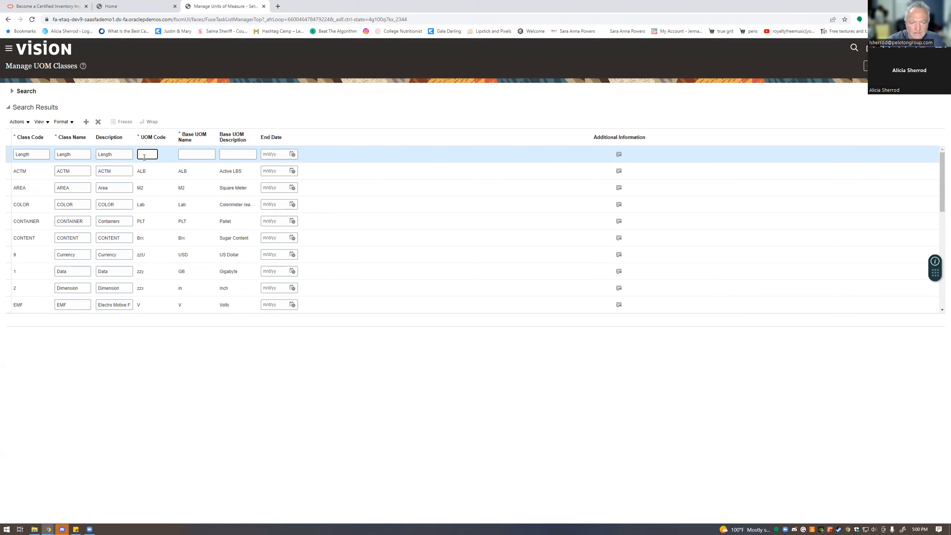
pyautogui.write('IN')
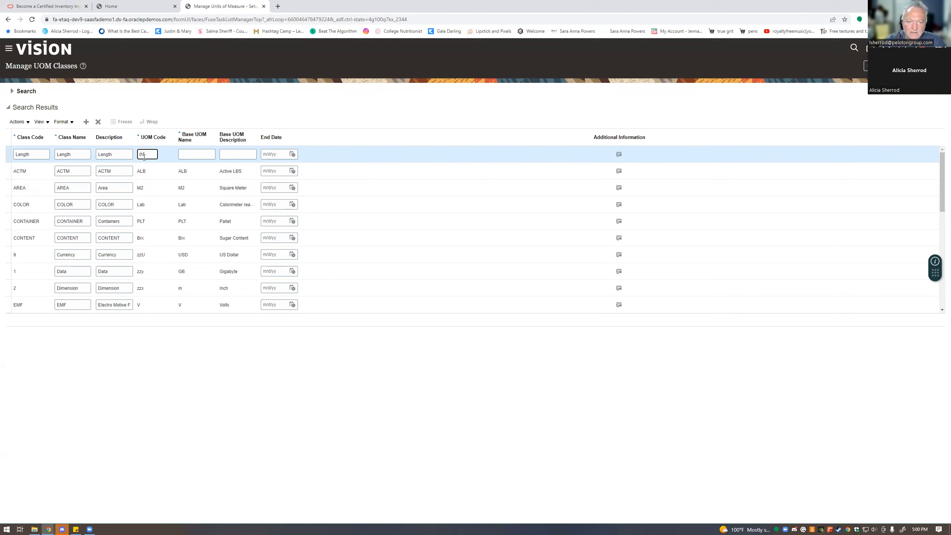
pyautogui.click(185, 153)
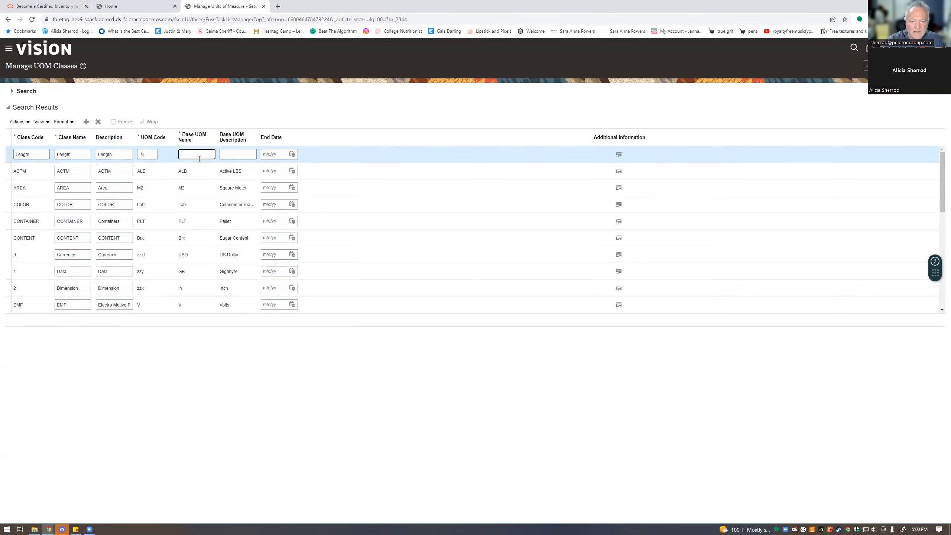
pyautogui.write('INc')
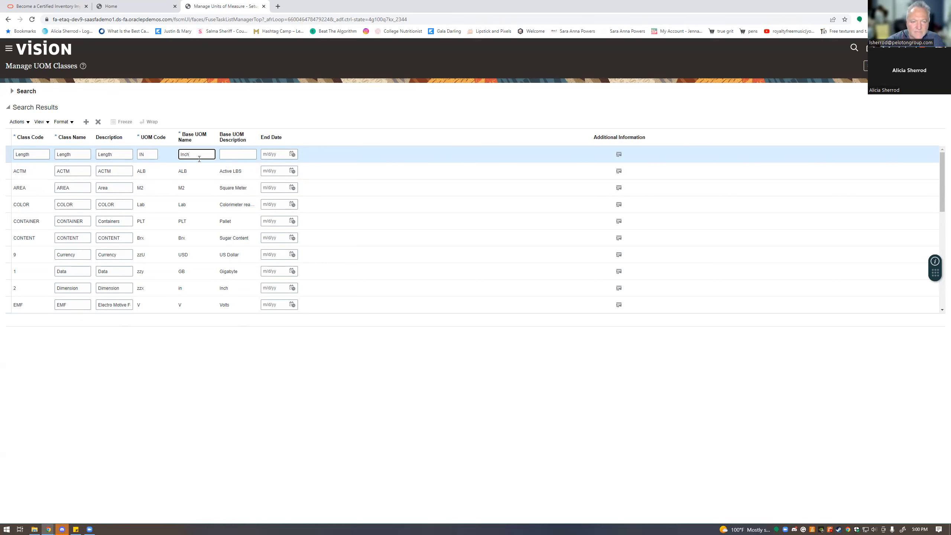
pyautogui.click(237, 157)
pyautogui.write('Inch')
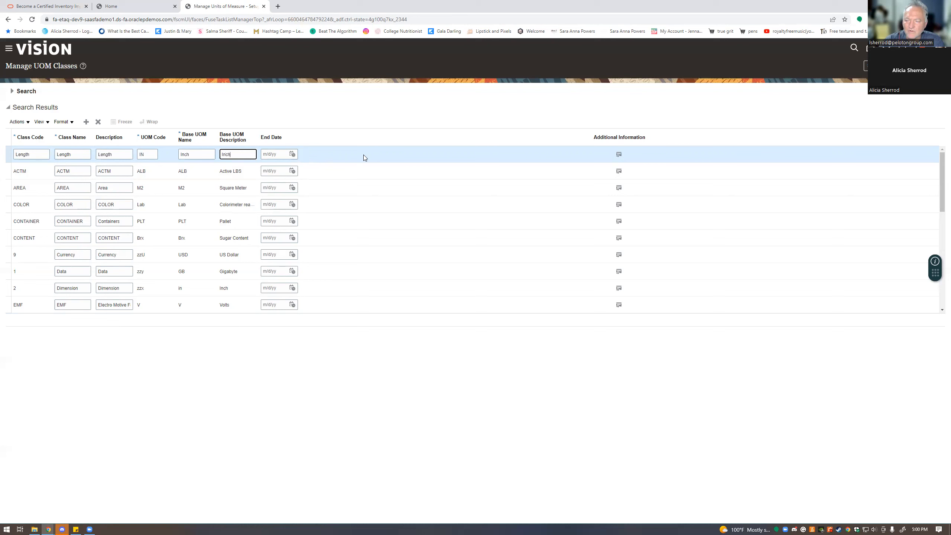
pyautogui.click(873, 66)
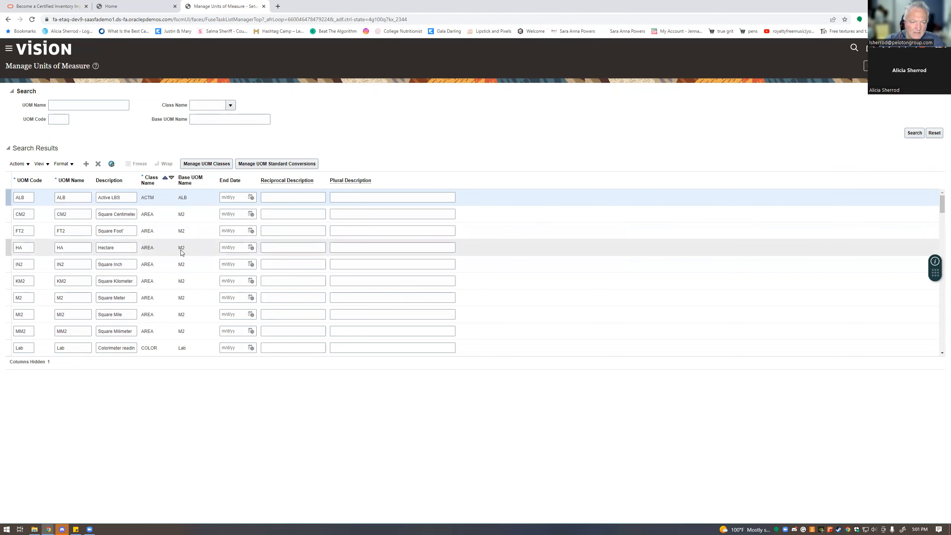
# Step: Search the units of measure by the UOM name "length"
pyautogui.scroll(-3, 183, 263)
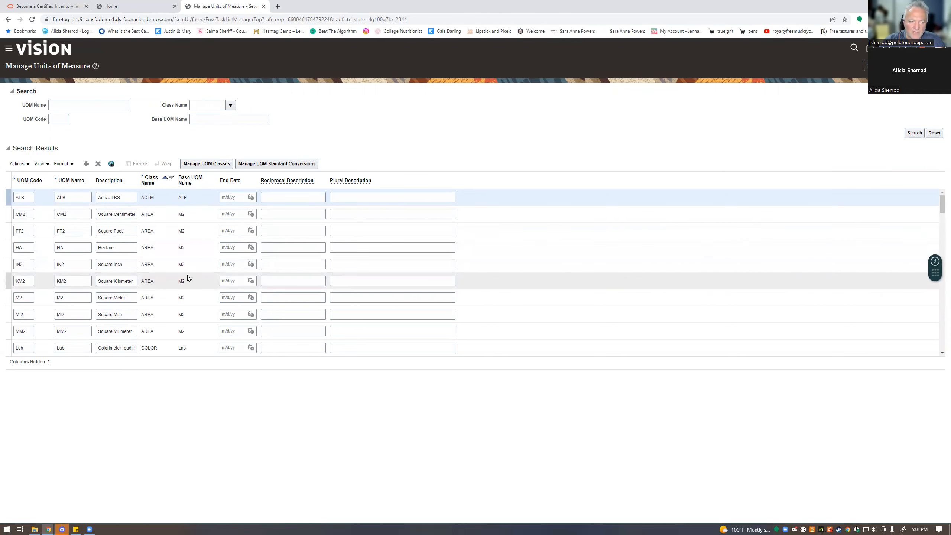
pyautogui.scroll(-2, 191, 262)
pyautogui.scroll(5, 191, 258)
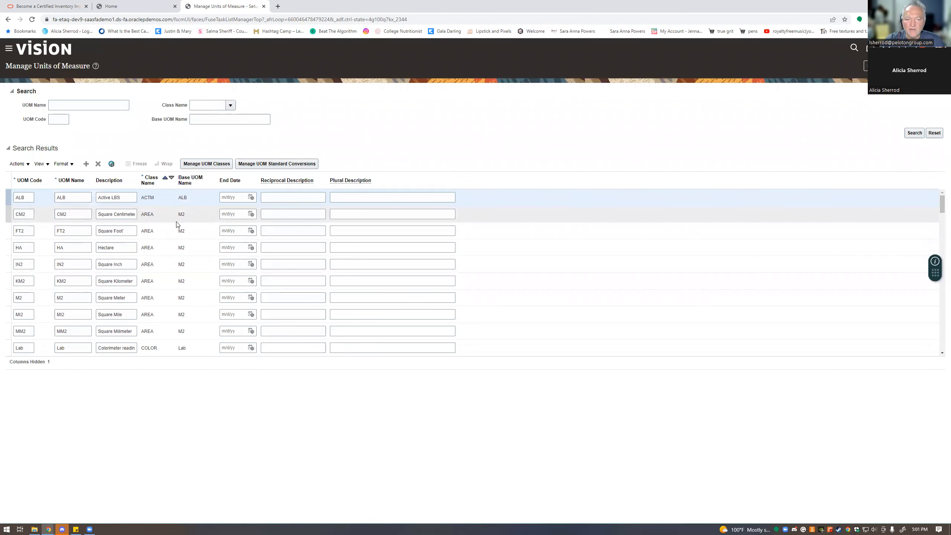
pyautogui.click(74, 103)
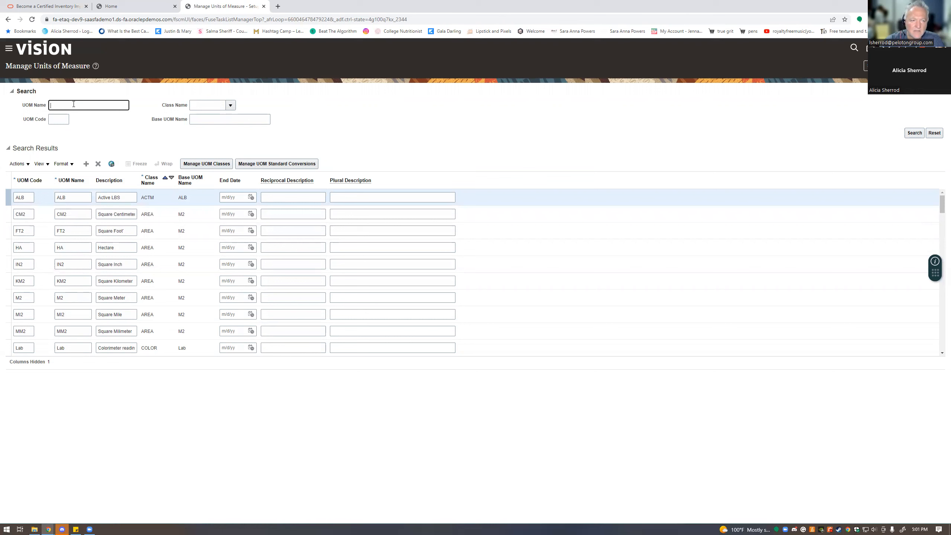
pyautogui.write('len')
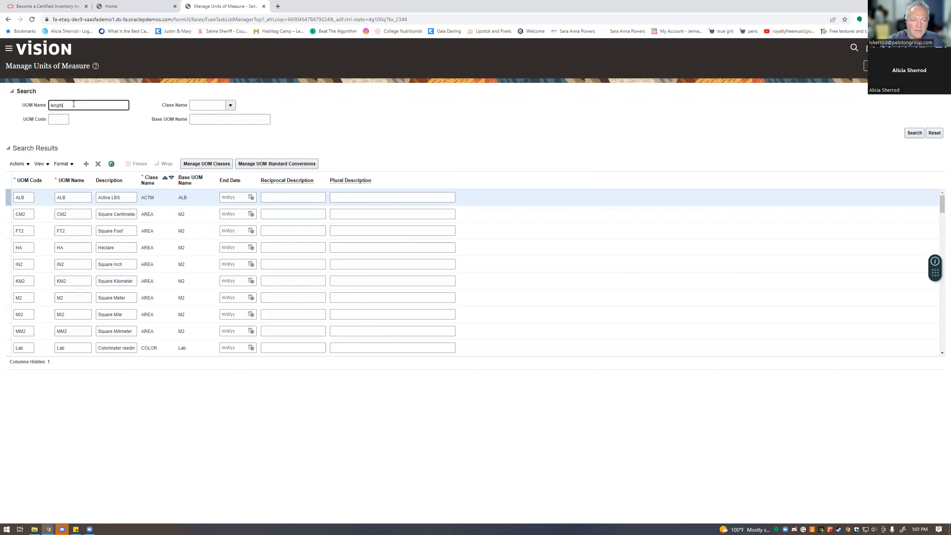
pyautogui.write('gth')
pyautogui.press('Return')
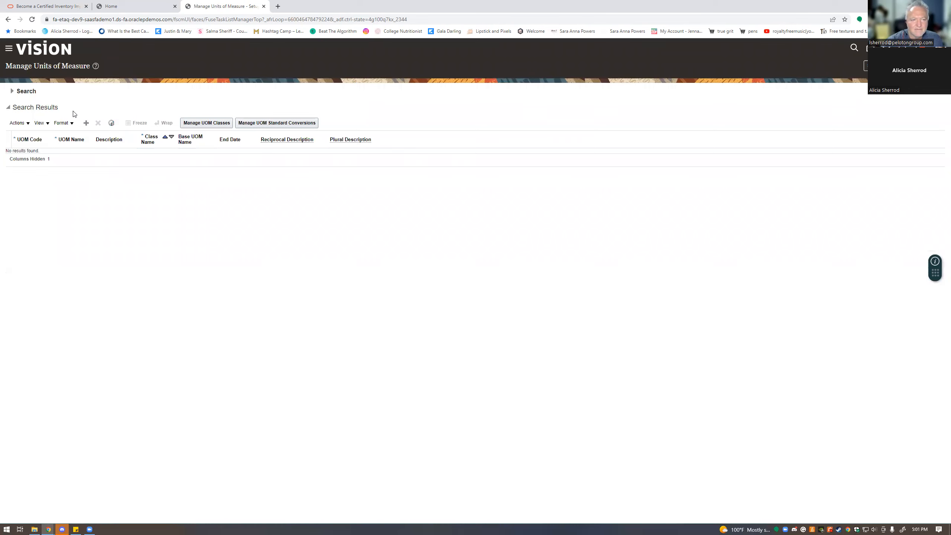
# Step: Search the units of measure by the UOM name "in" and select the Inch unit of the Length class
pyautogui.click(13, 91)
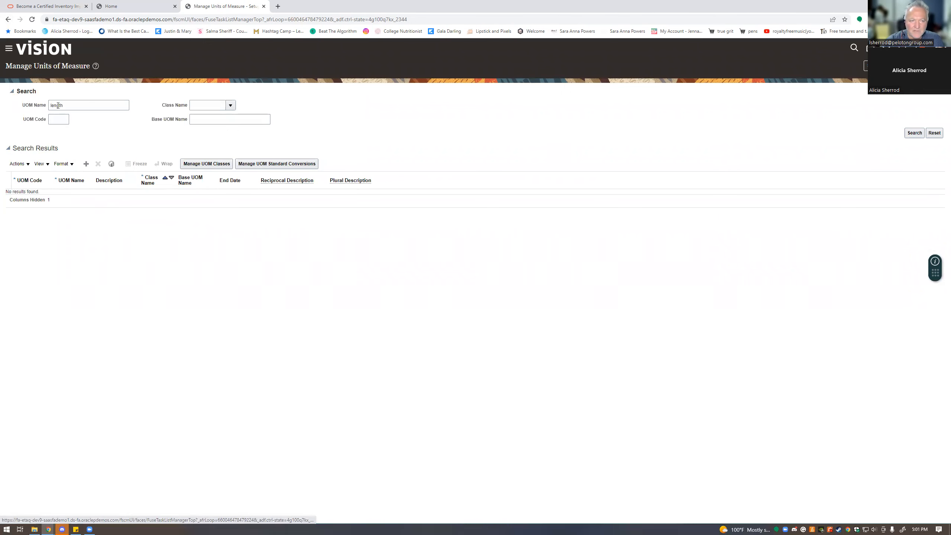
pyautogui.doubleClick(58, 106)
pyautogui.write('in')
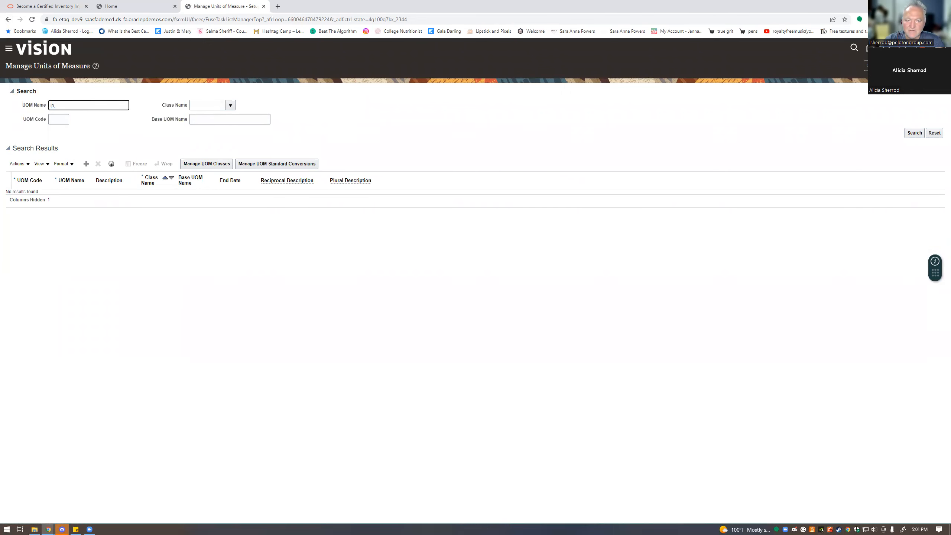
pyautogui.press('Return')
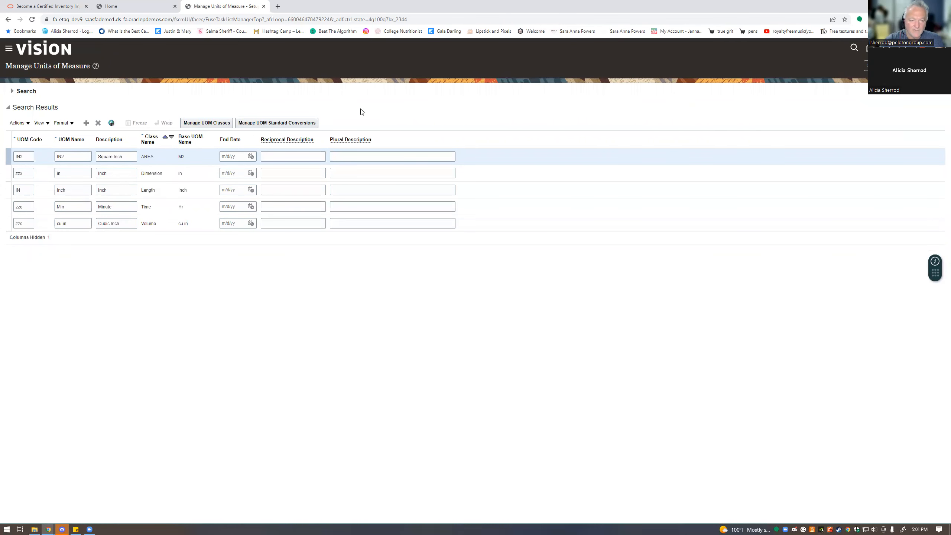
pyautogui.click(158, 189)
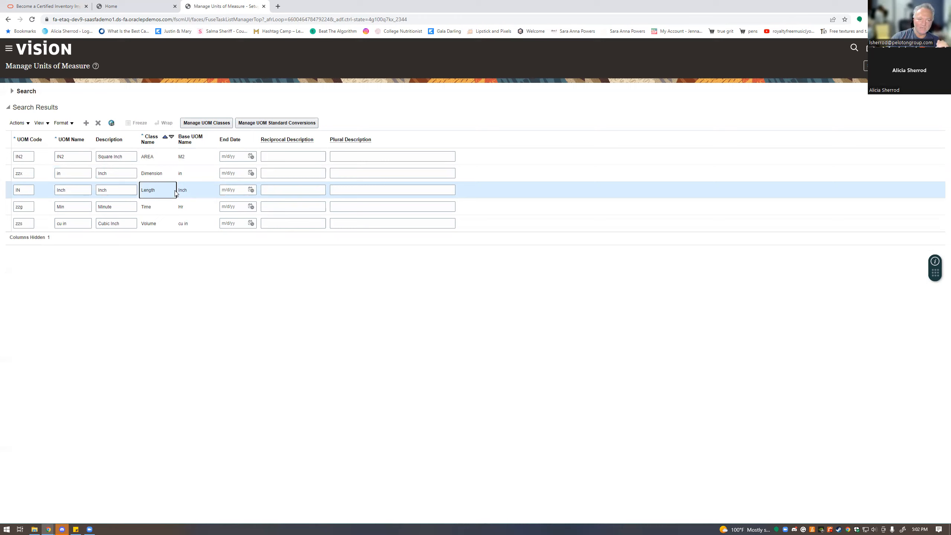
# Step: Add a new unit of measure with code Ft, name Feet and description Feet
pyautogui.click(87, 123)
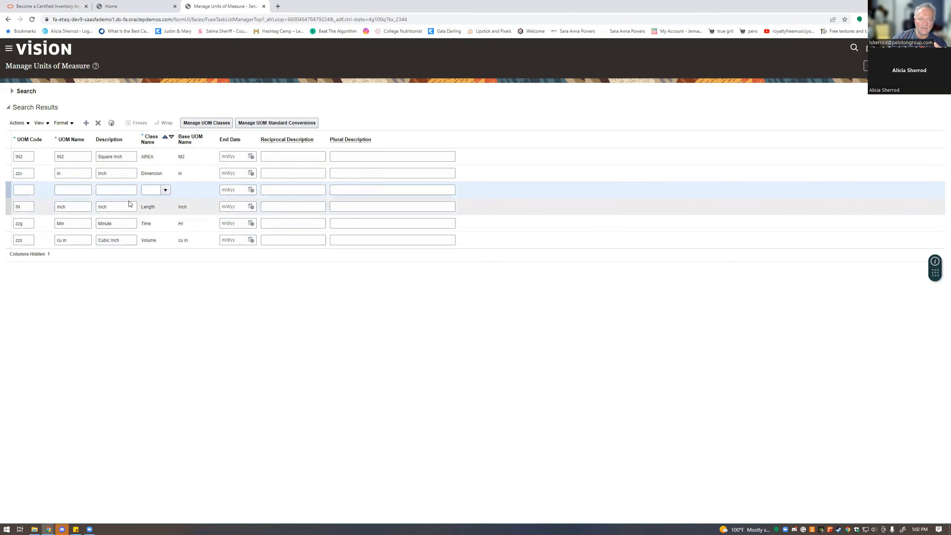
pyautogui.click(26, 190)
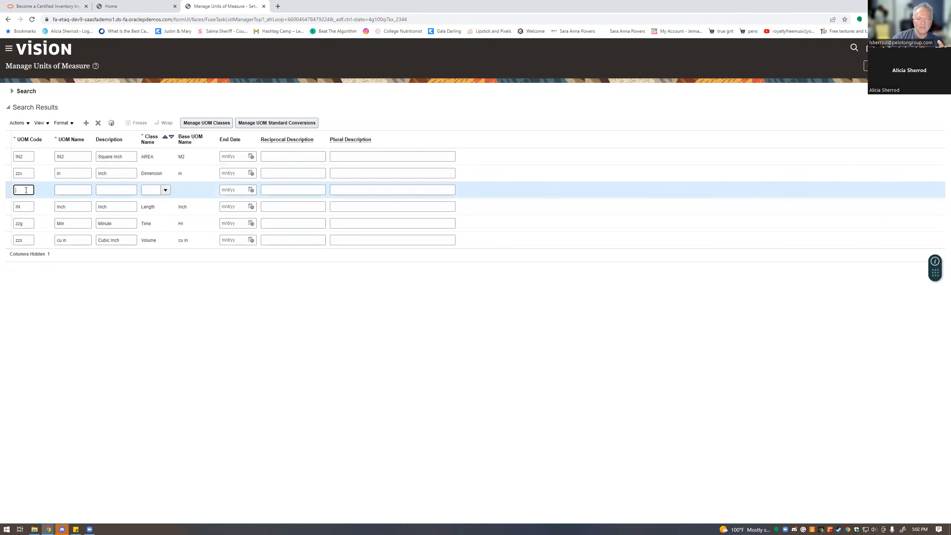
pyautogui.click(72, 189)
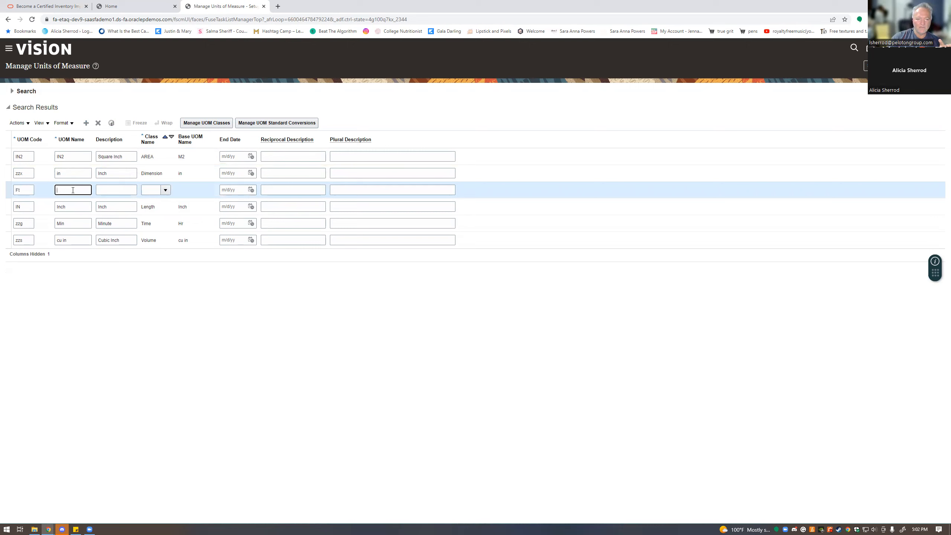
pyautogui.write('Feet')
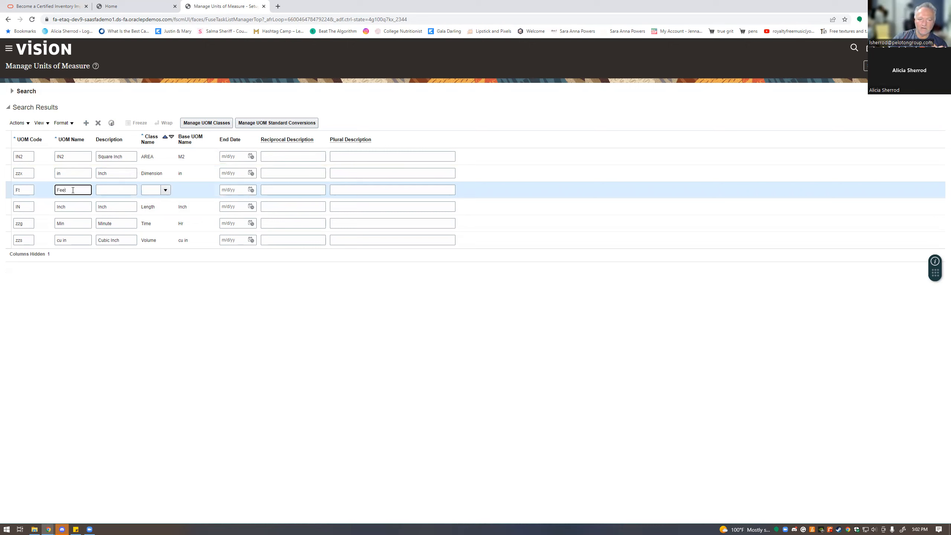
pyautogui.click(112, 191)
pyautogui.write('Feet')
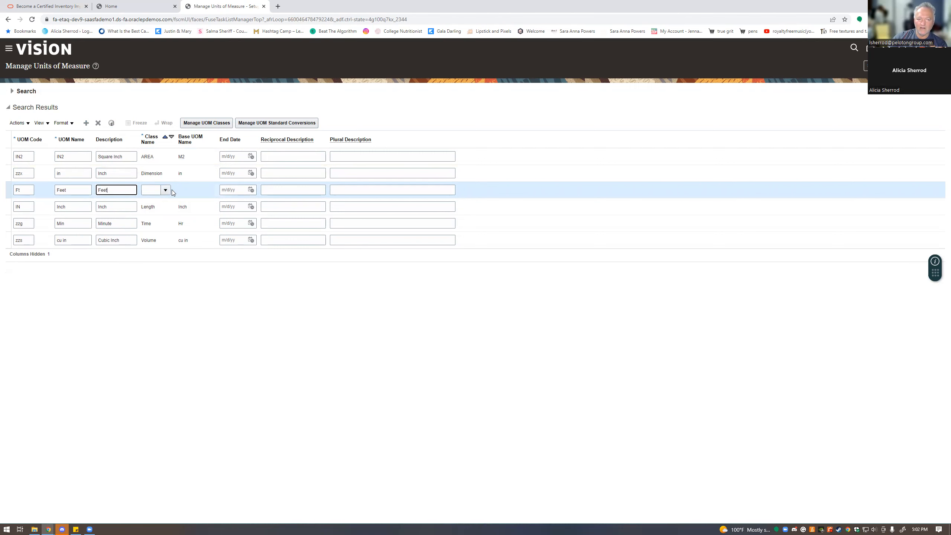
# Step: Look up the Length class and assign it to the new Feet unit
pyautogui.click(165, 190)
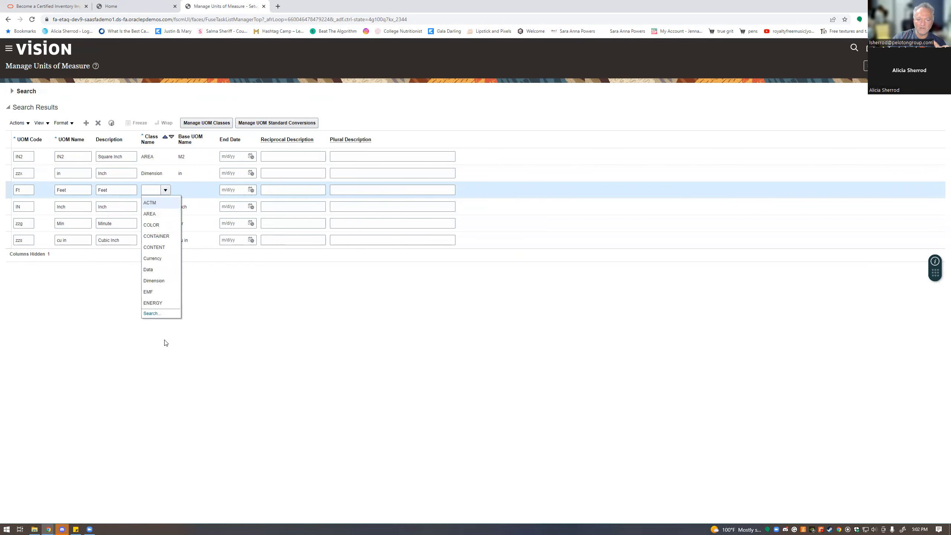
pyautogui.click(156, 313)
pyautogui.click(443, 262)
pyautogui.write('length')
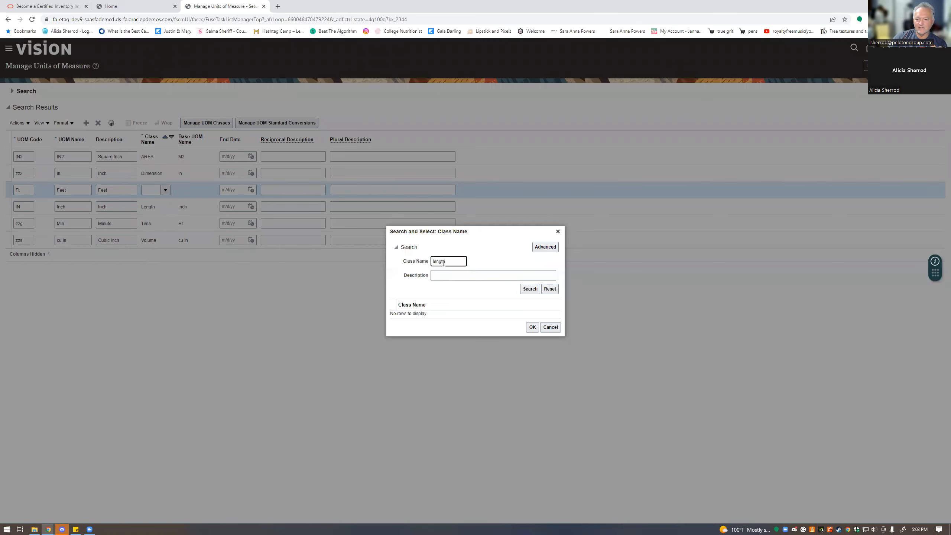
pyautogui.click(530, 289)
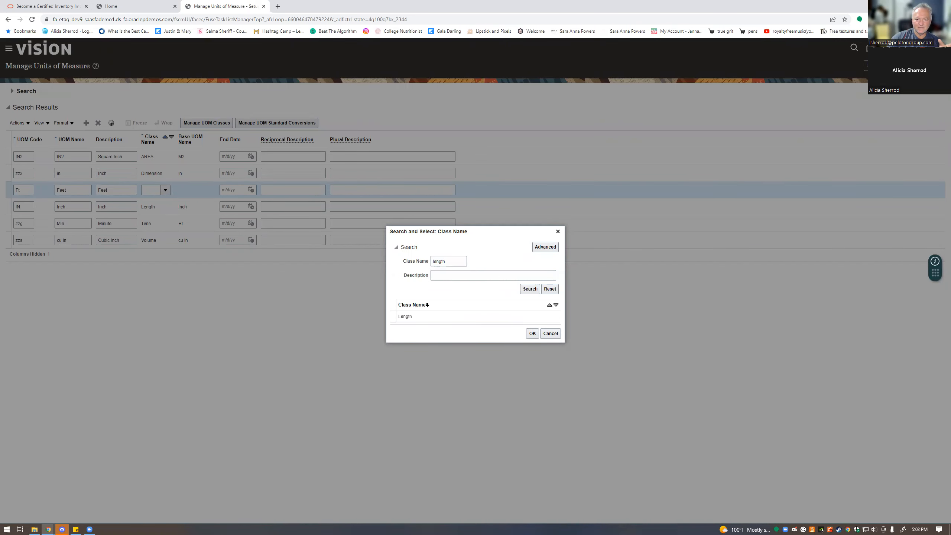
pyautogui.click(420, 313)
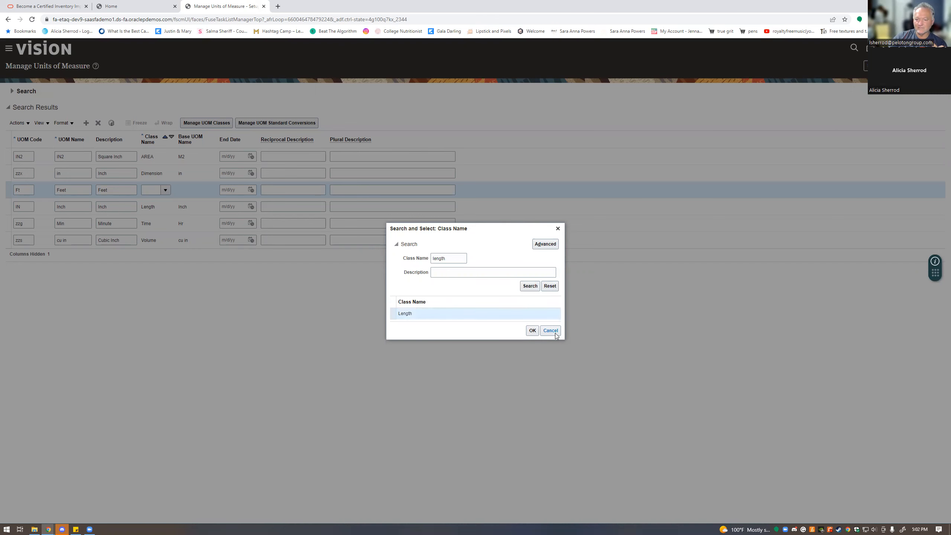
pyautogui.click(533, 331)
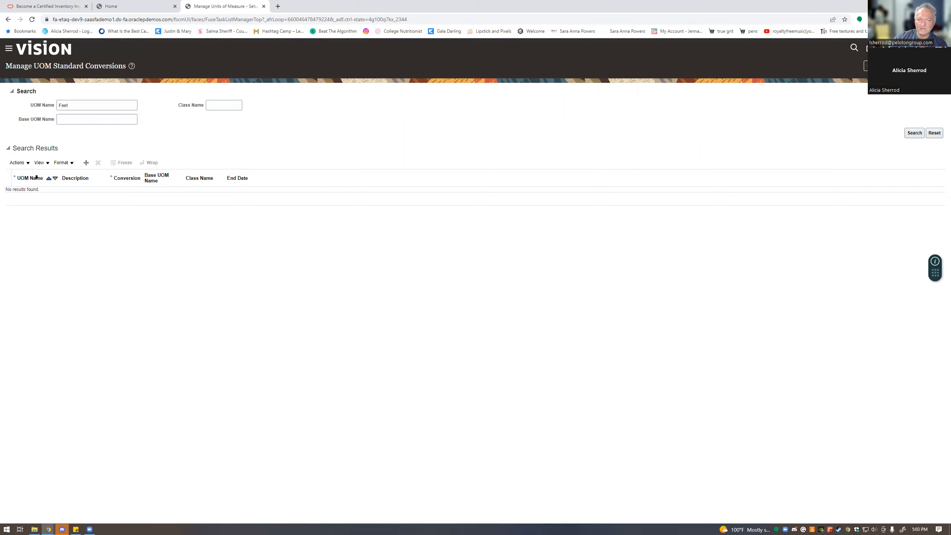
pyautogui.click(86, 162)
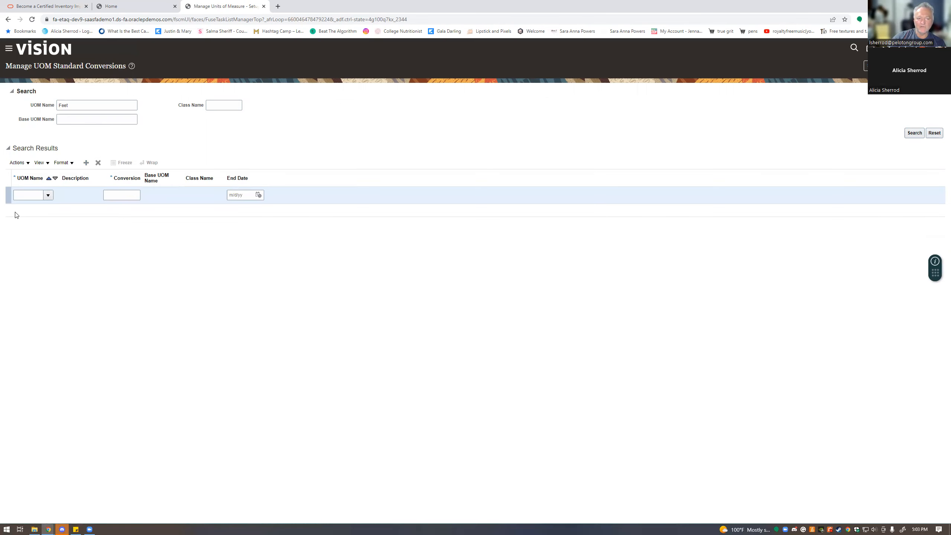
pyautogui.click(33, 195)
pyautogui.click(48, 195)
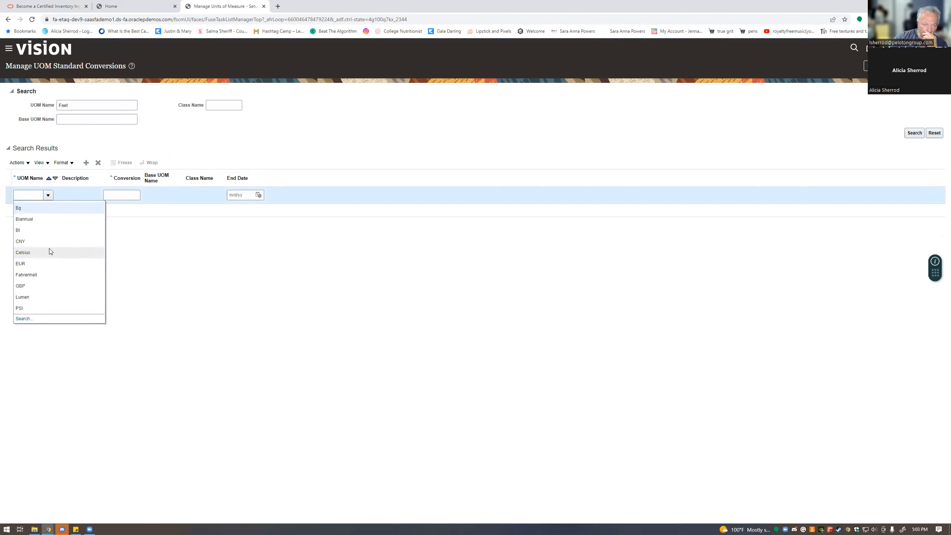
pyautogui.click(26, 318)
pyautogui.click(452, 259)
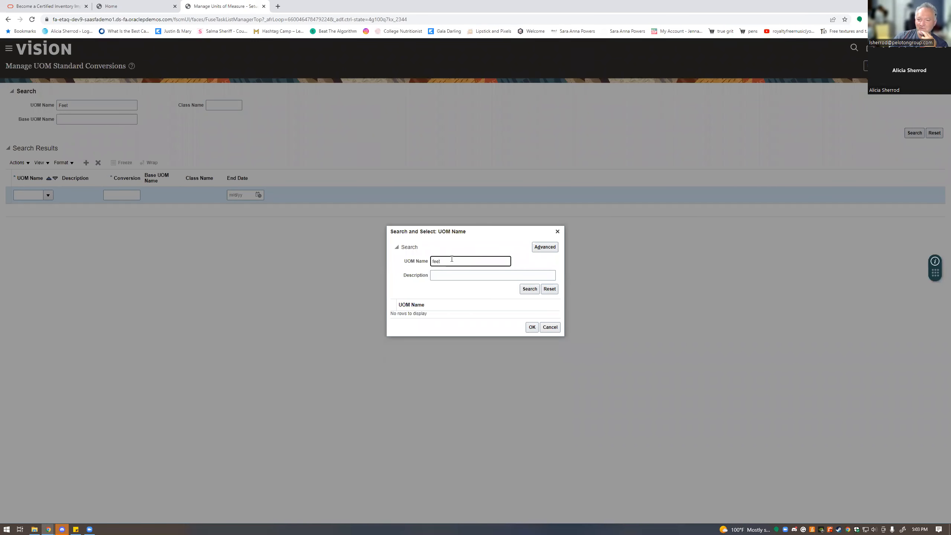
pyautogui.click(526, 292)
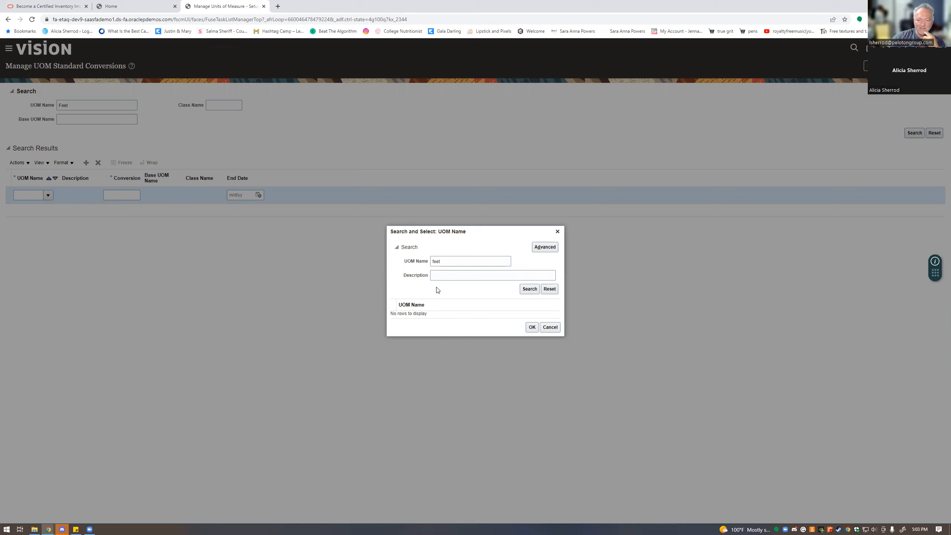
pyautogui.doubleClick(445, 262)
pyautogui.write('Fe')
pyautogui.click(529, 291)
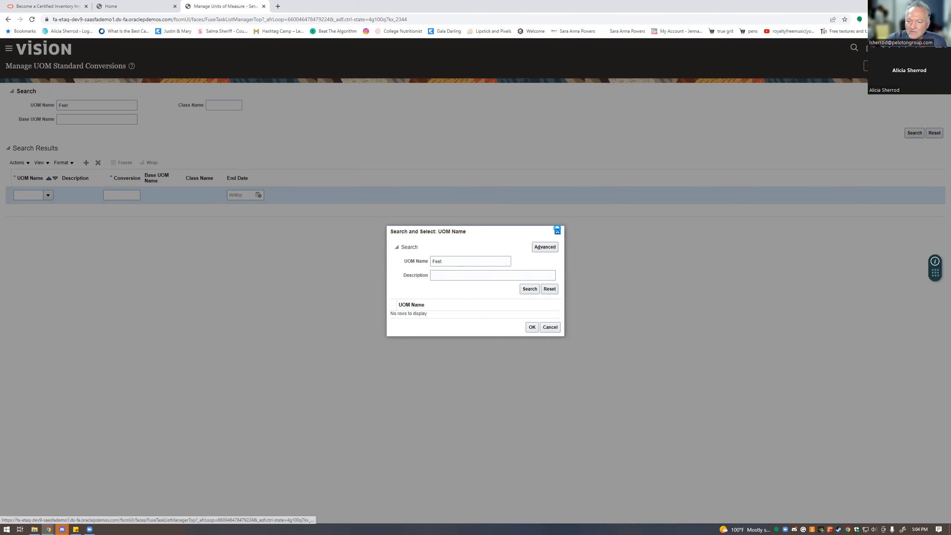
pyautogui.click(558, 231)
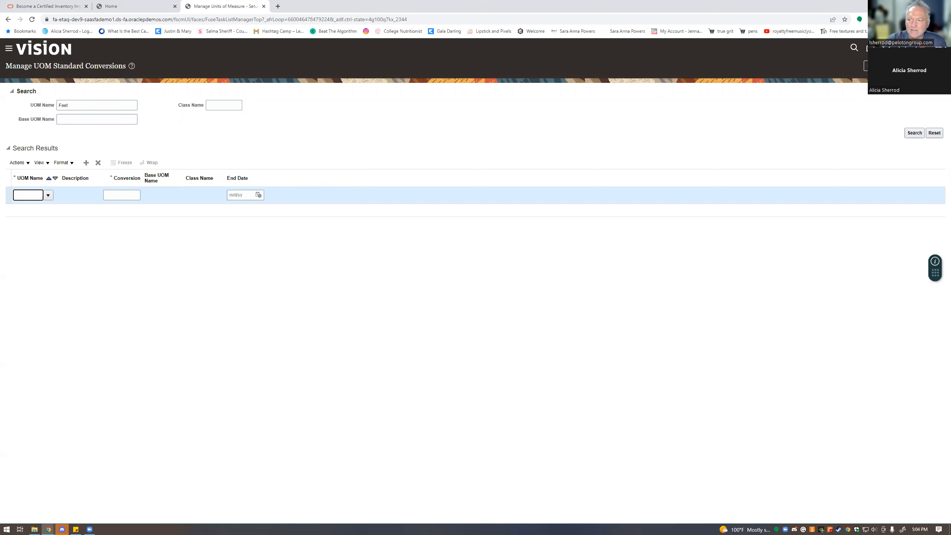
pyautogui.click(935, 66)
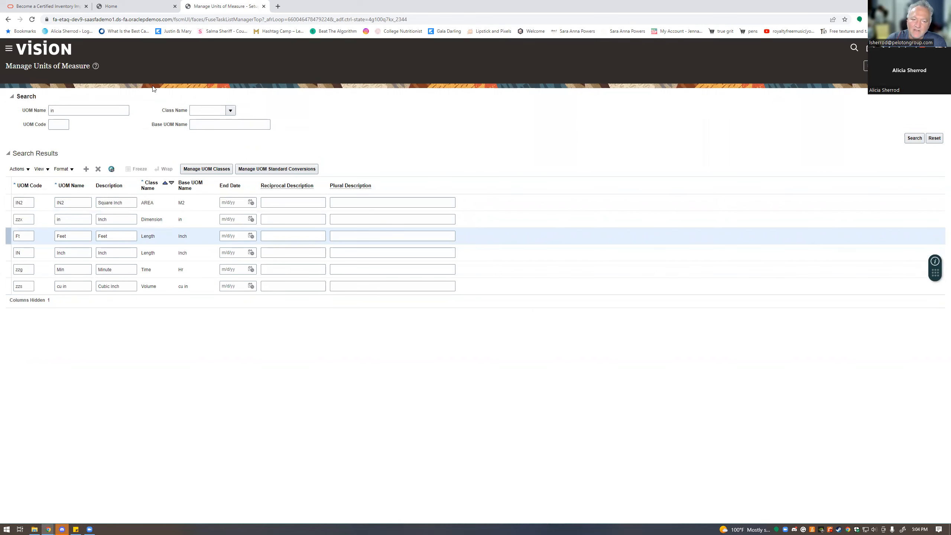
# Step: Add a standard conversion for the Feet unit with a conversion value of 12 against the base unit Inch
pyautogui.click(273, 170)
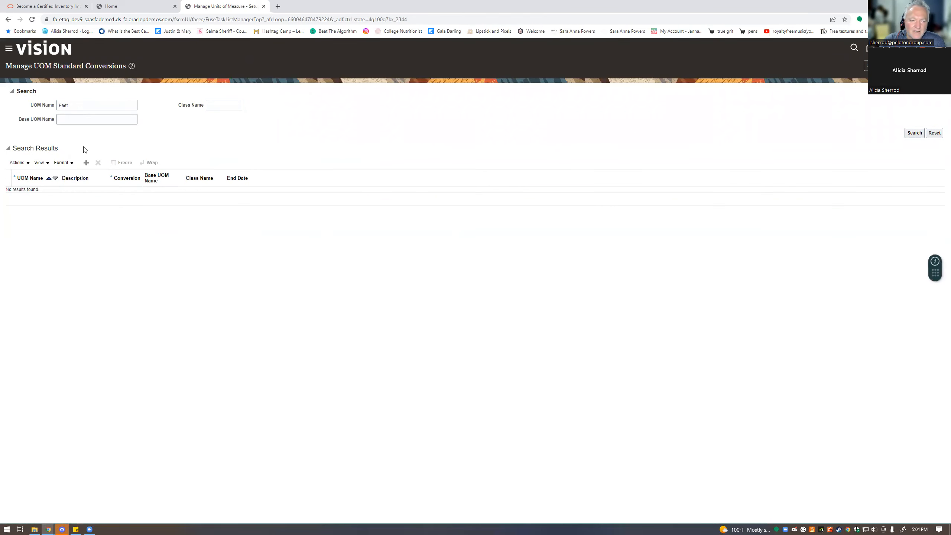
pyautogui.click(77, 107)
pyautogui.click(86, 162)
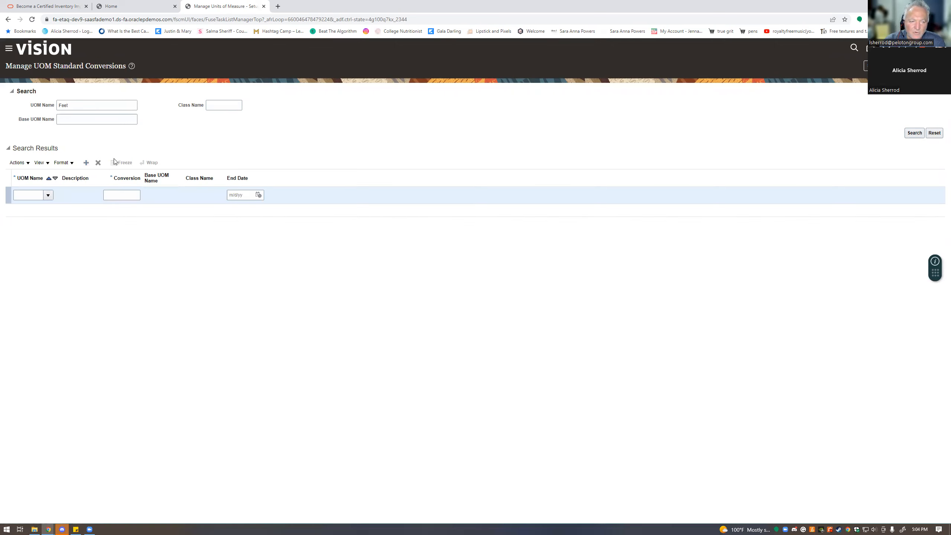
pyautogui.click(35, 194)
pyautogui.click(48, 195)
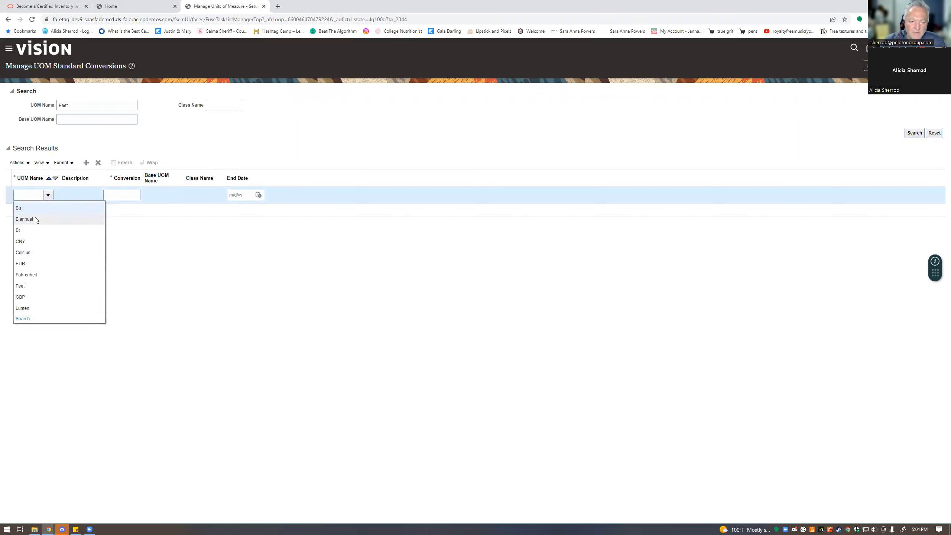
pyautogui.click(23, 285)
pyautogui.click(116, 193)
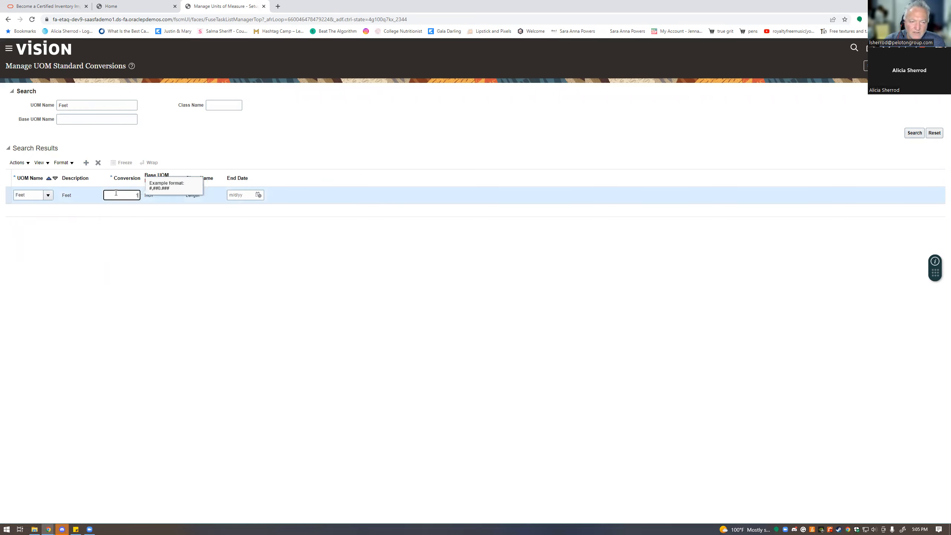
pyautogui.click(210, 251)
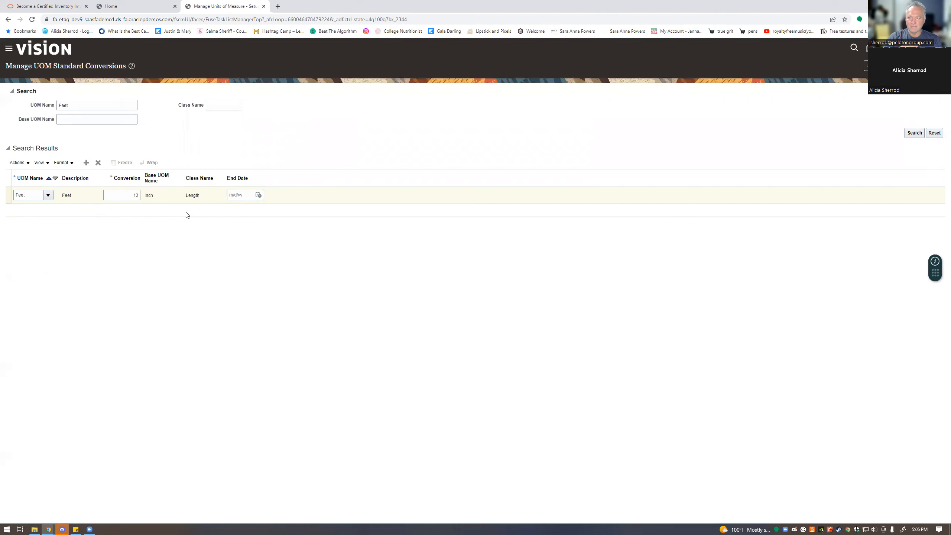
pyautogui.click(651, 199)
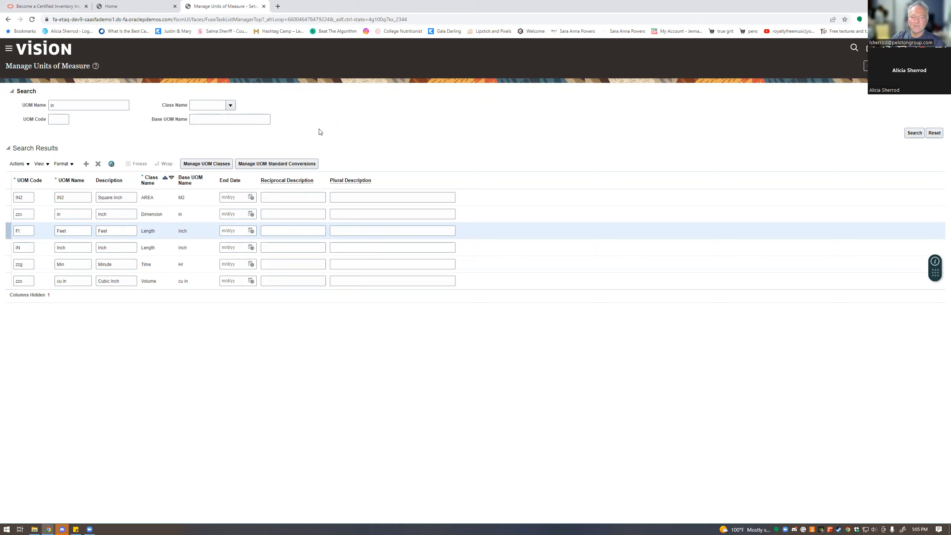
# Step: Add a new unit of measure with code Yd, name Yard and description Yard, assigned to the Length class
pyautogui.click(87, 164)
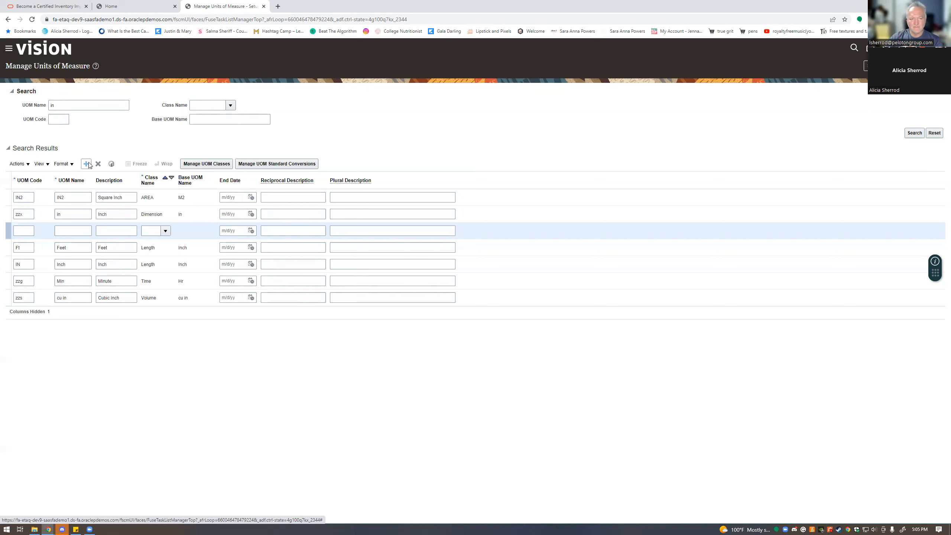
pyautogui.click(62, 233)
pyautogui.click(28, 233)
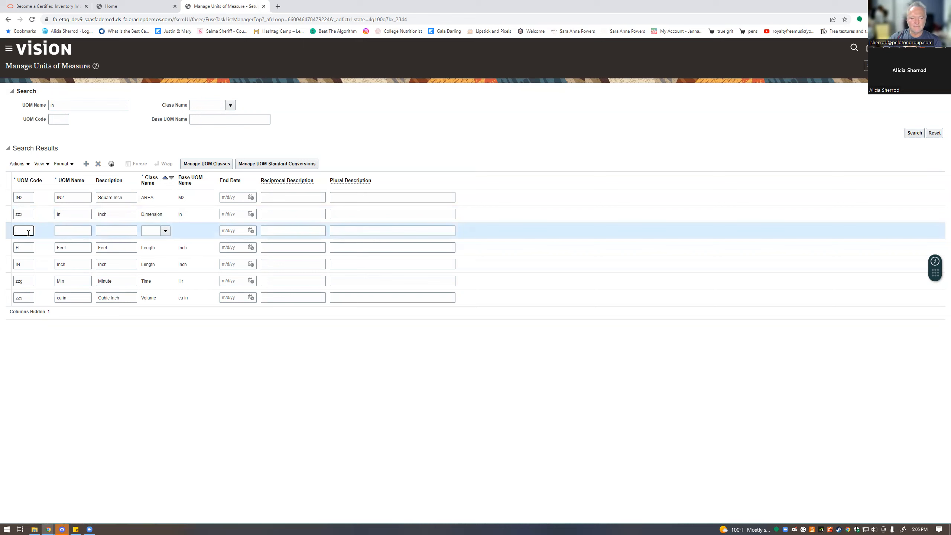
pyautogui.write('Yd')
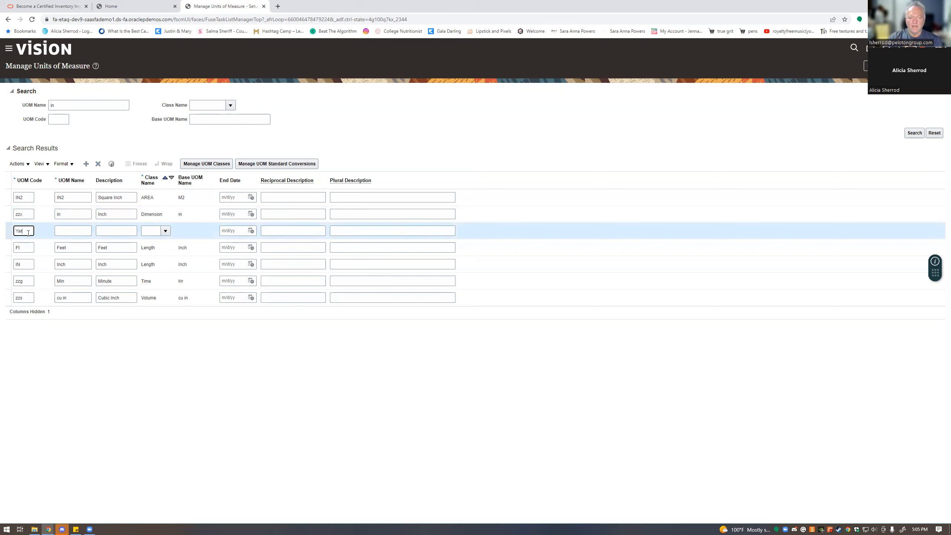
pyautogui.click(74, 233)
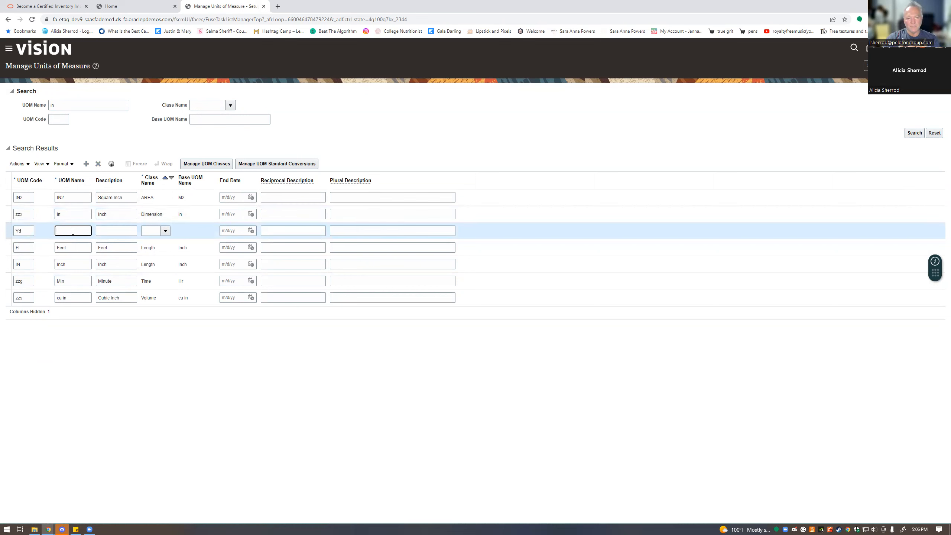
pyautogui.write('Yard')
pyautogui.click(121, 231)
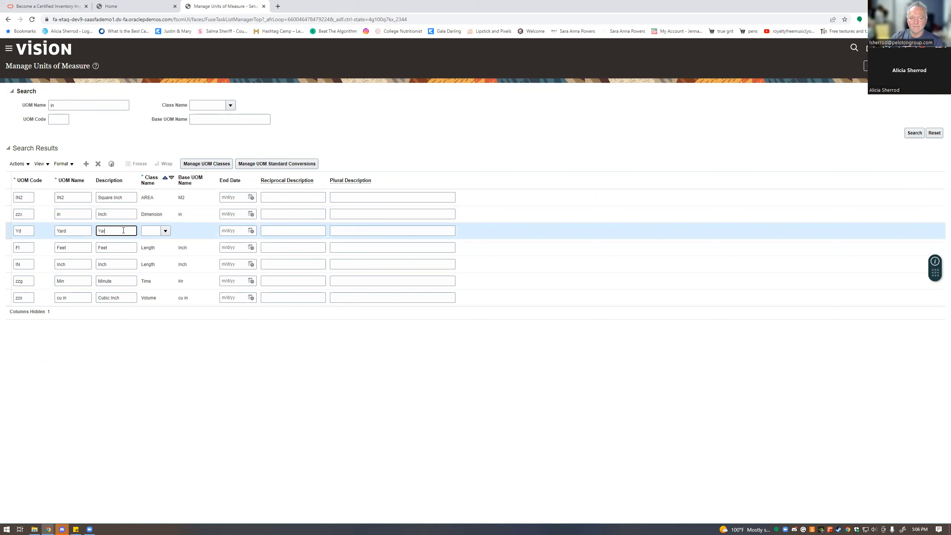
pyautogui.click(163, 229)
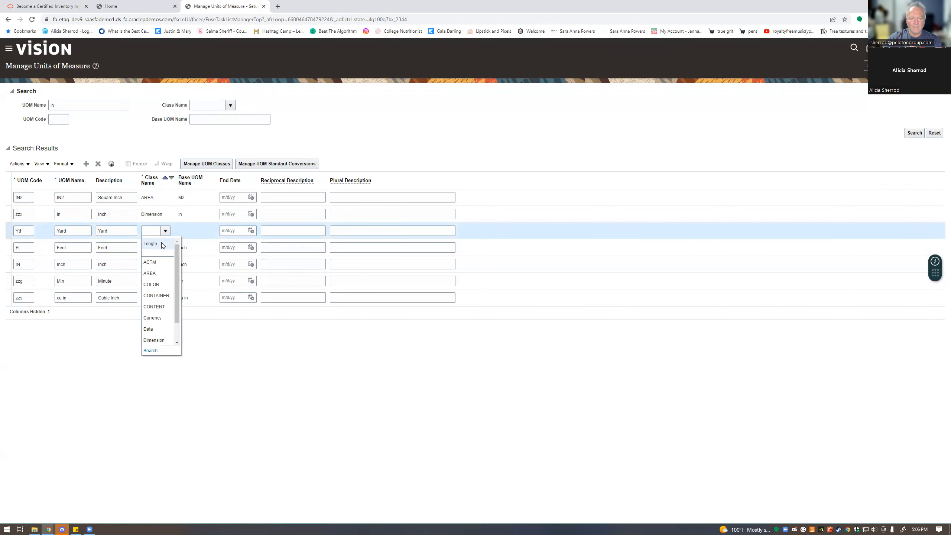
pyautogui.click(161, 242)
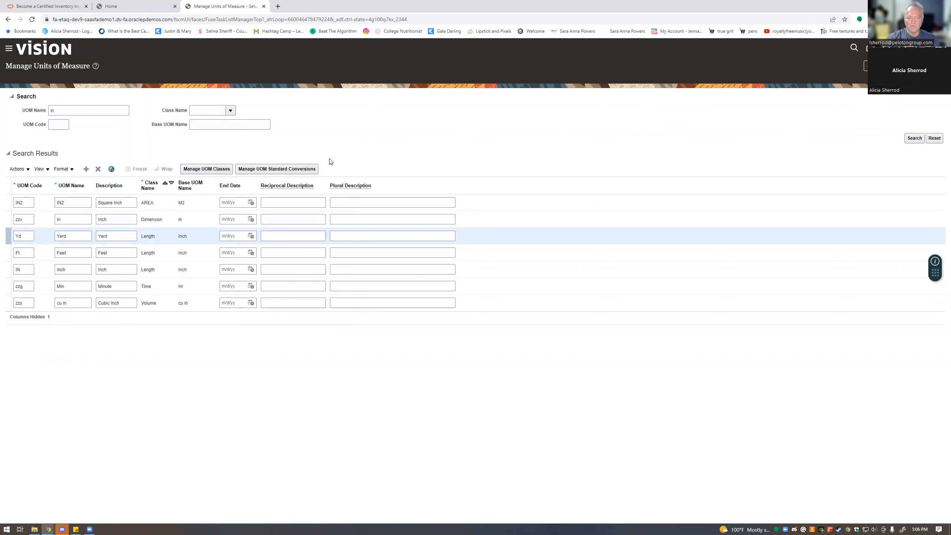
# Step: Open the UOM standard conversions for Yard and add a blank conversion row
pyautogui.click(283, 168)
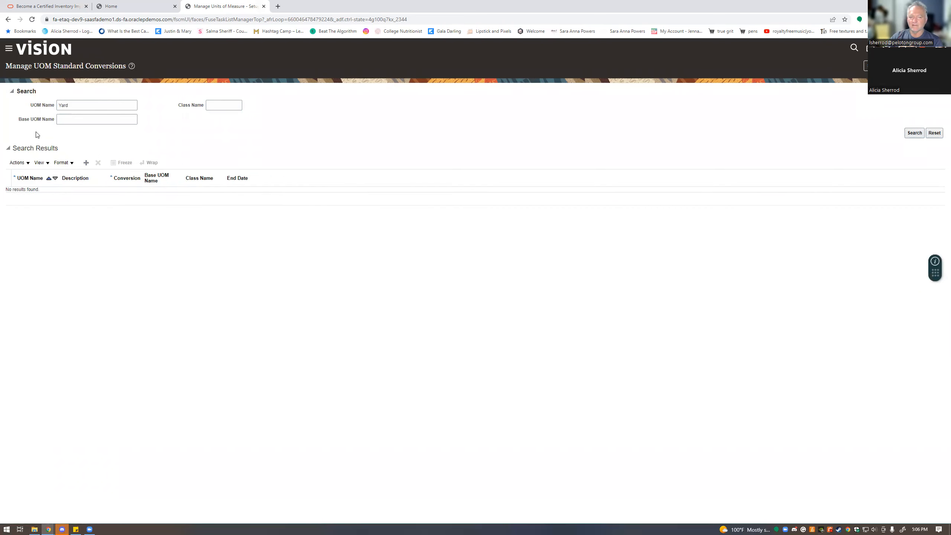
pyautogui.click(82, 104)
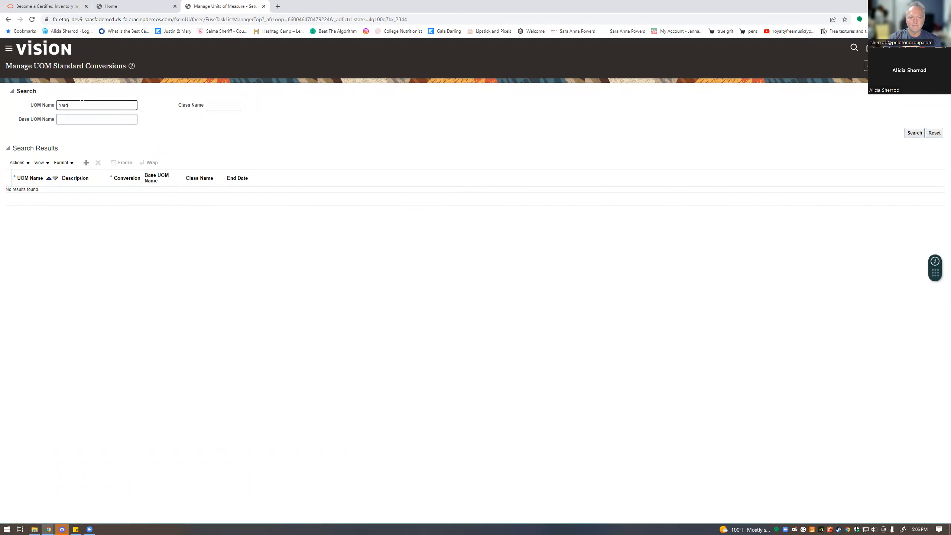
pyautogui.doubleClick(65, 104)
pyautogui.click(78, 106)
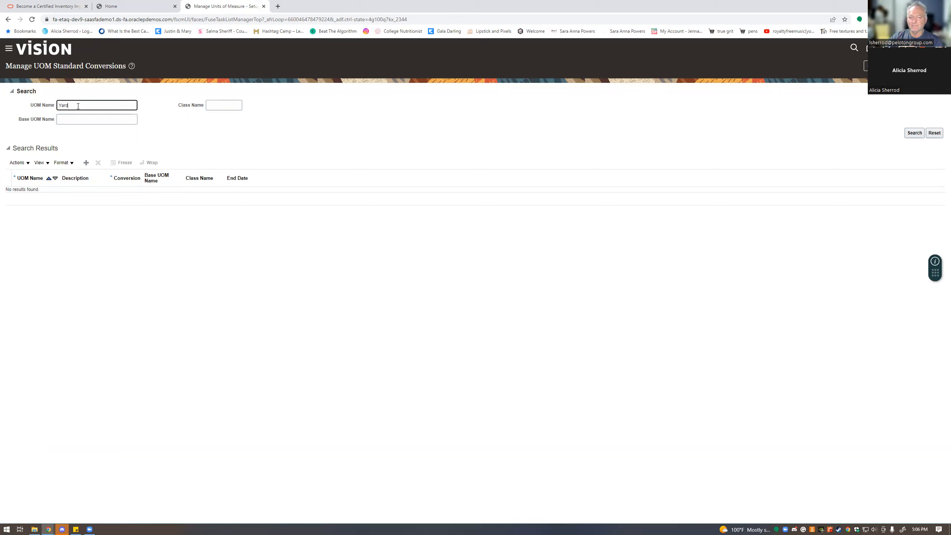
pyautogui.click(86, 163)
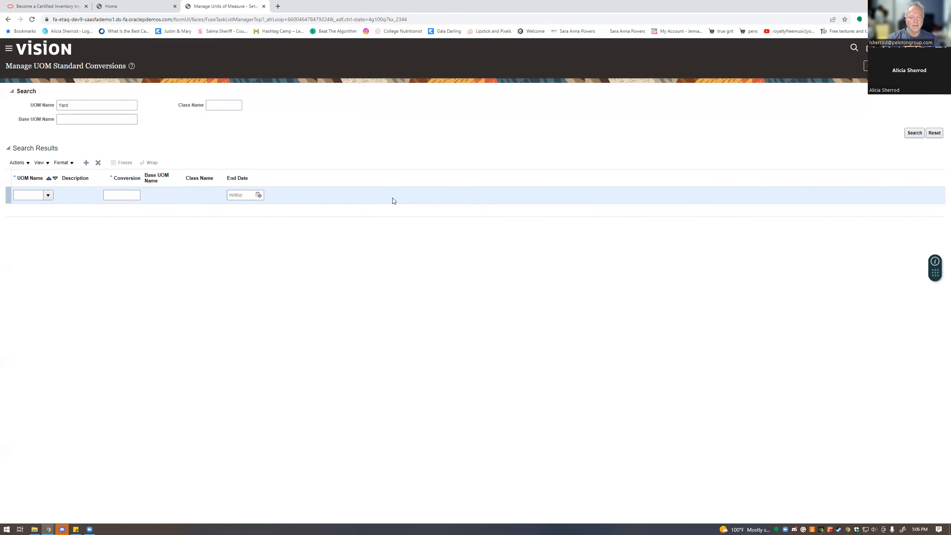
# Step: Look up the UOM name Yard and assign it to the new conversion row
pyautogui.click(33, 199)
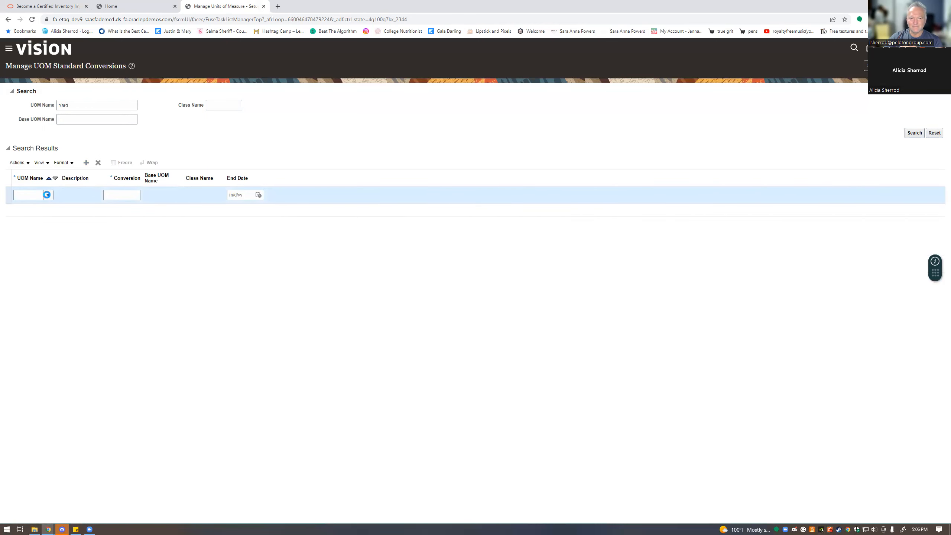
pyautogui.click(47, 194)
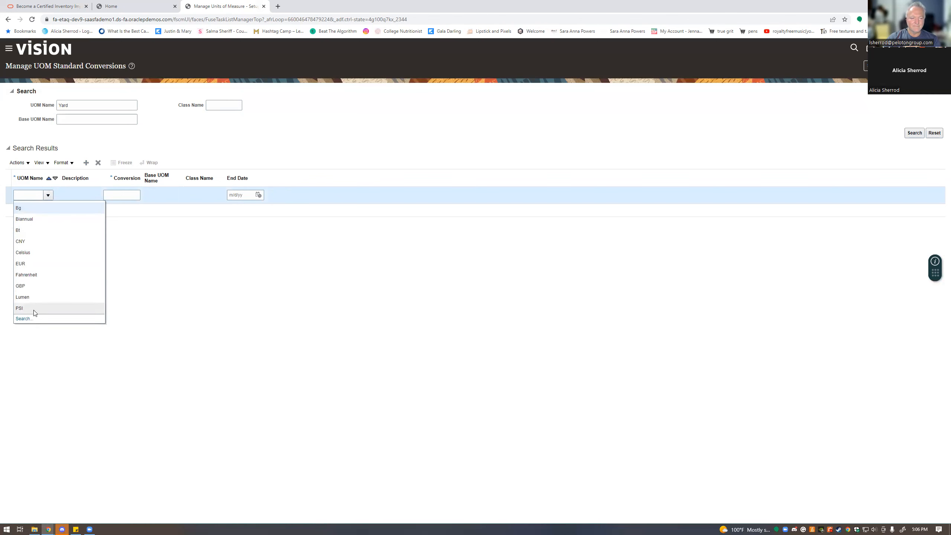
pyautogui.click(26, 319)
pyautogui.click(449, 258)
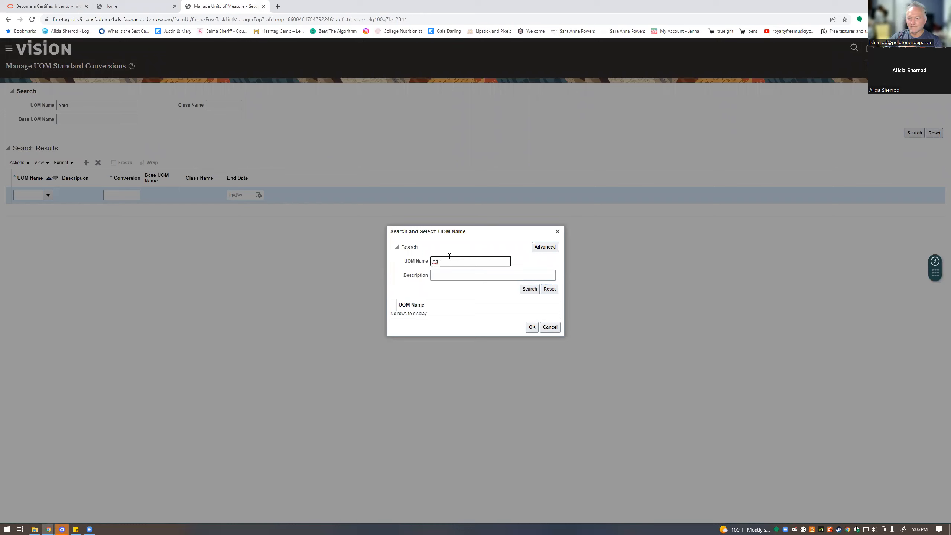
pyautogui.click(528, 288)
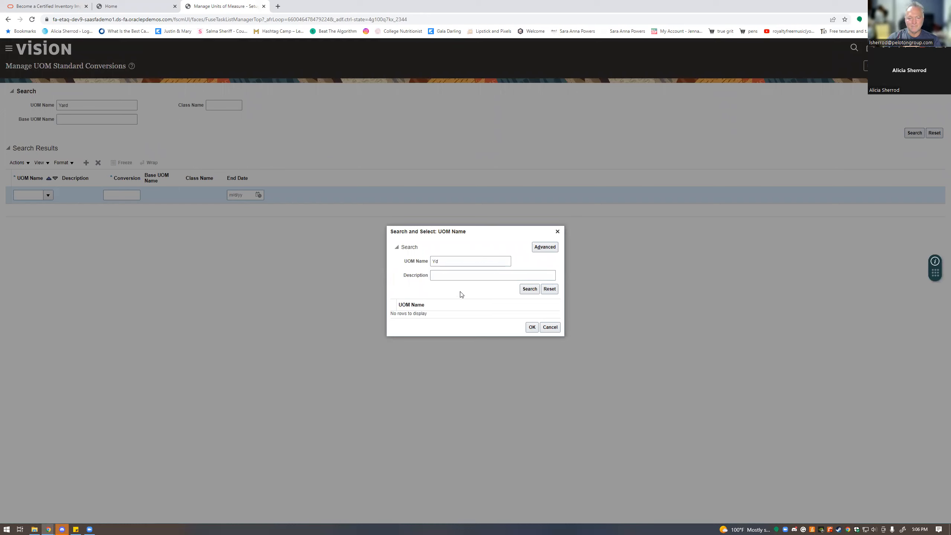
pyautogui.click(458, 262)
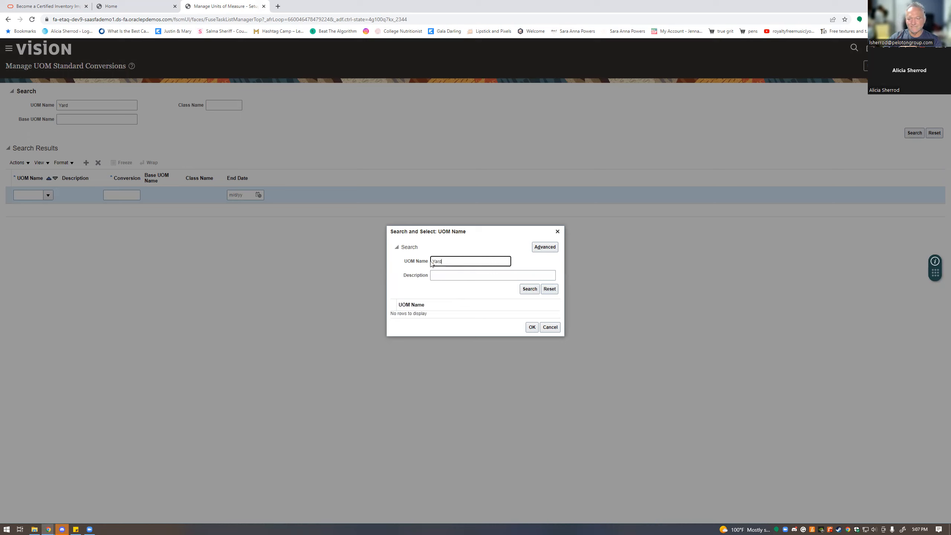
pyautogui.click(530, 289)
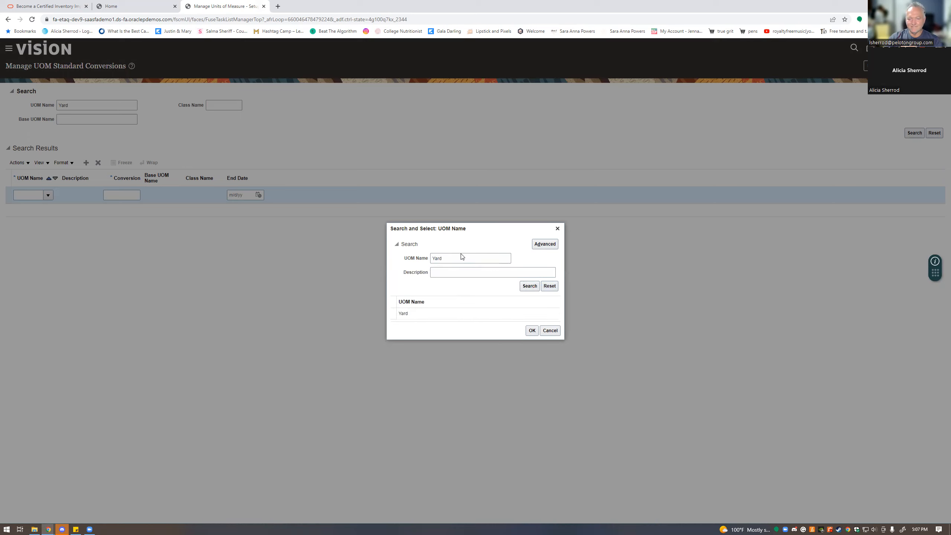
pyautogui.doubleClick(442, 314)
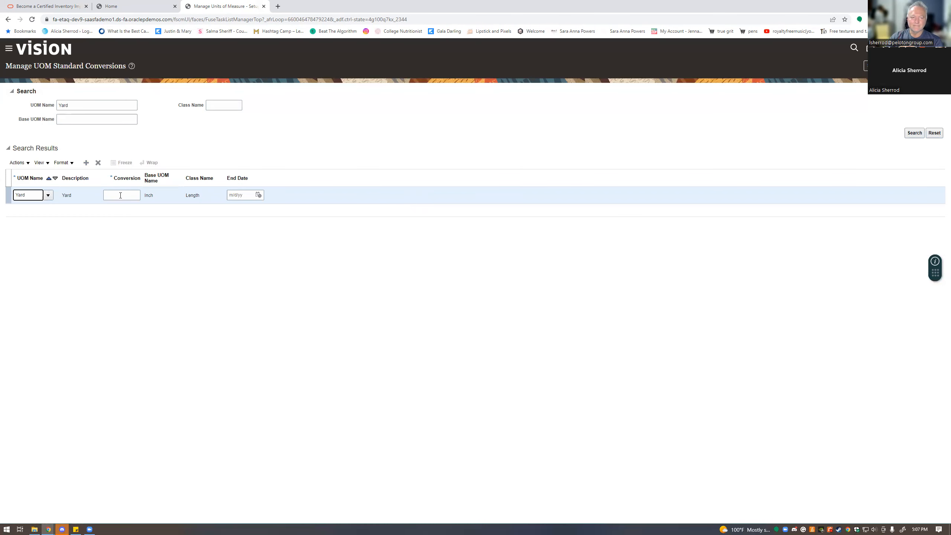
# Step: Switch to the Calculator app and compute 12 × 3 for the Yard conversion value
pyautogui.click(121, 195)
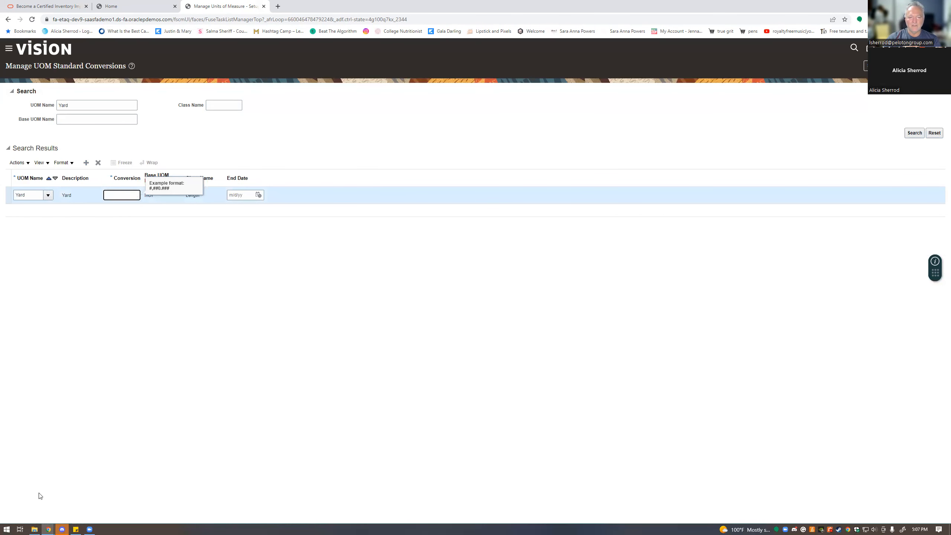
pyautogui.click(6, 529)
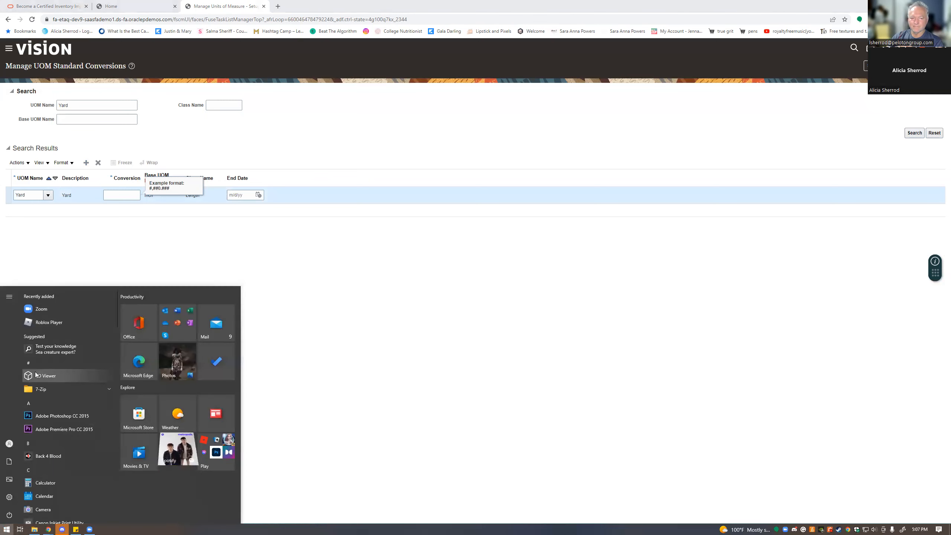
pyautogui.write('calc')
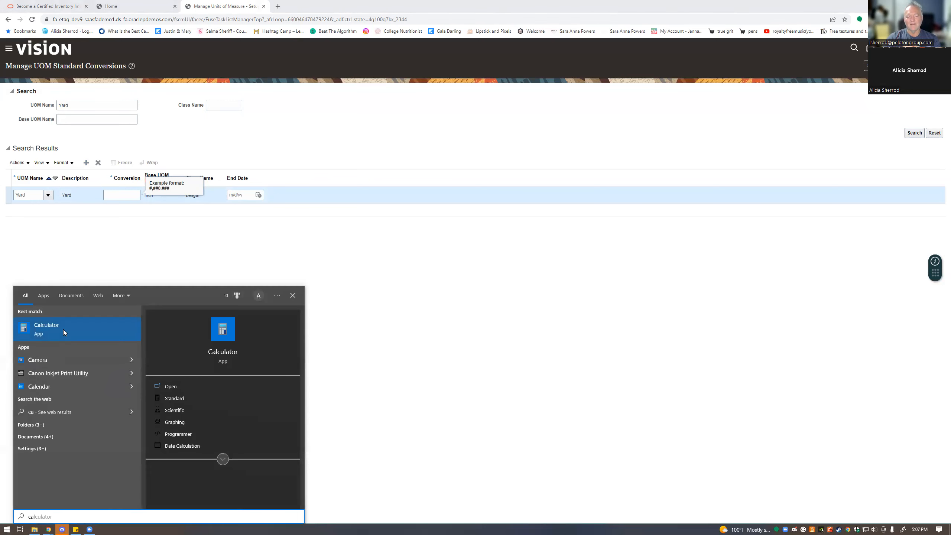
pyautogui.click(63, 329)
pyautogui.click(119, 322)
pyautogui.click(150, 321)
pyautogui.click(208, 281)
pyautogui.click(188, 323)
pyautogui.click(208, 340)
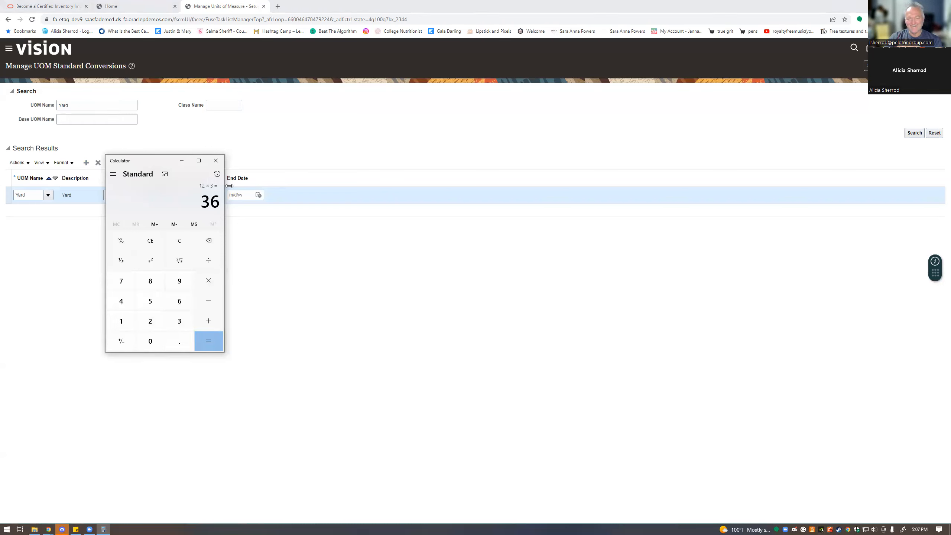
# Step: Close the calculator, set the Yard conversion value to 36, and return to the Product Management setup tasks
pyautogui.click(215, 161)
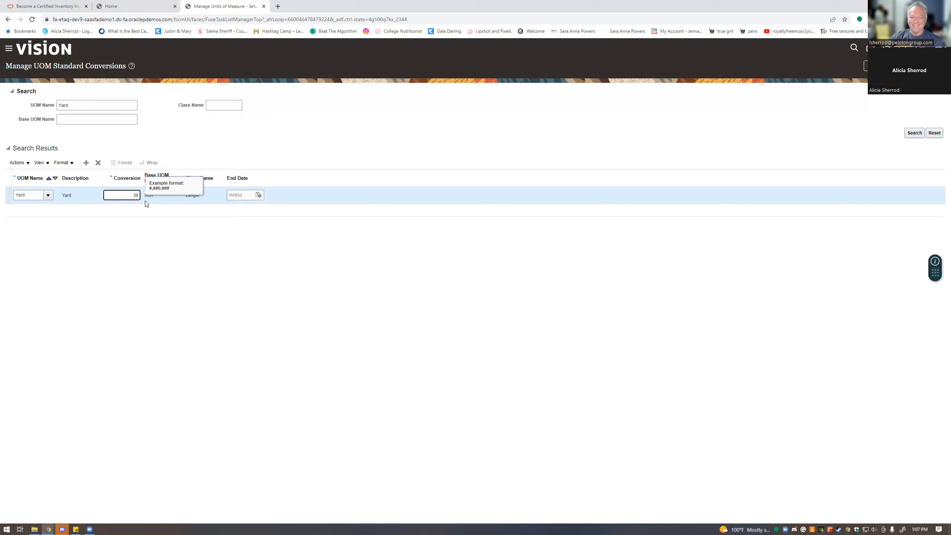
pyautogui.click(215, 216)
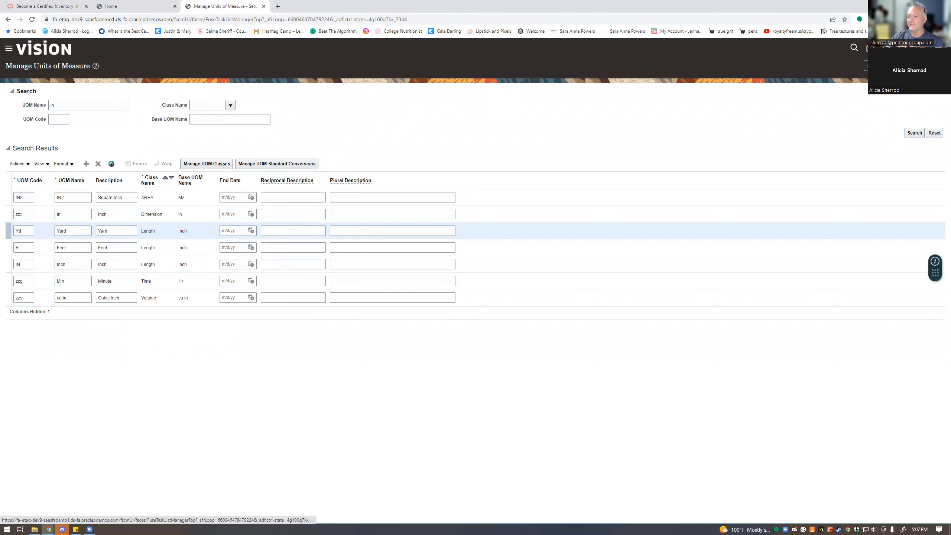
pyautogui.click(933, 66)
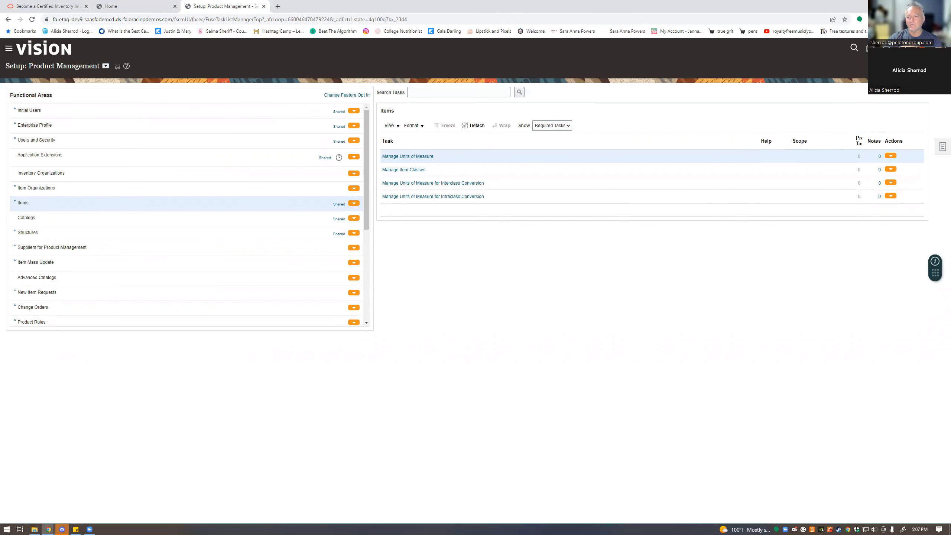
# Step: Go to Product Information Management and open the Manage Items task
pyautogui.click(9, 50)
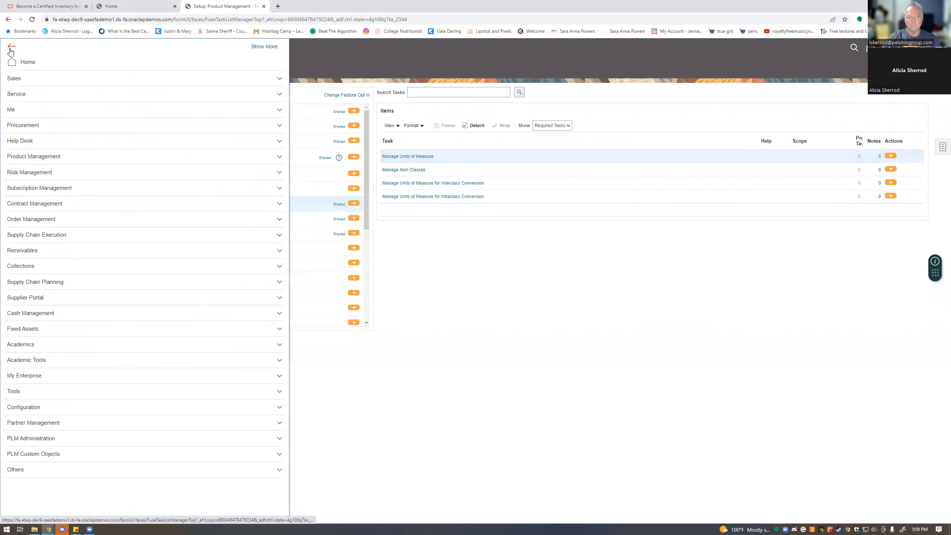
pyautogui.click(59, 157)
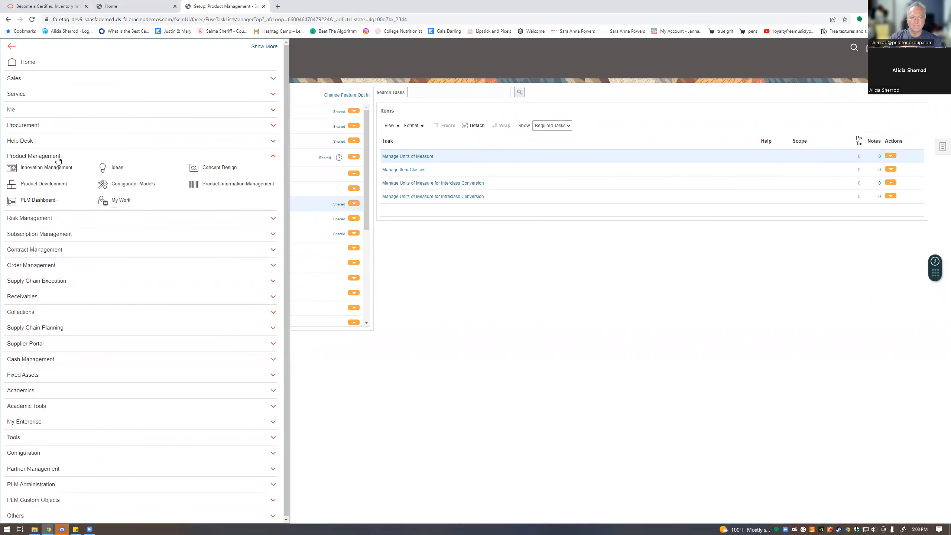
pyautogui.click(206, 187)
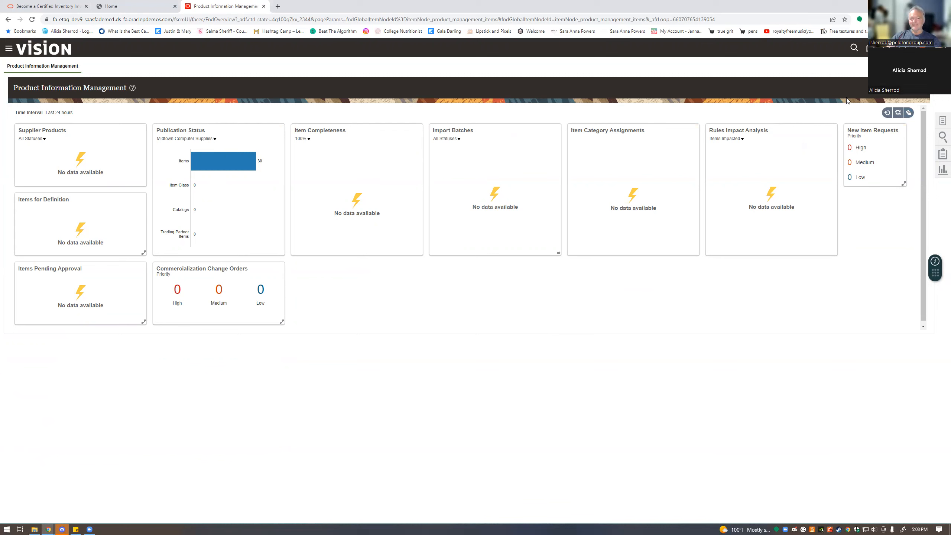
pyautogui.click(942, 120)
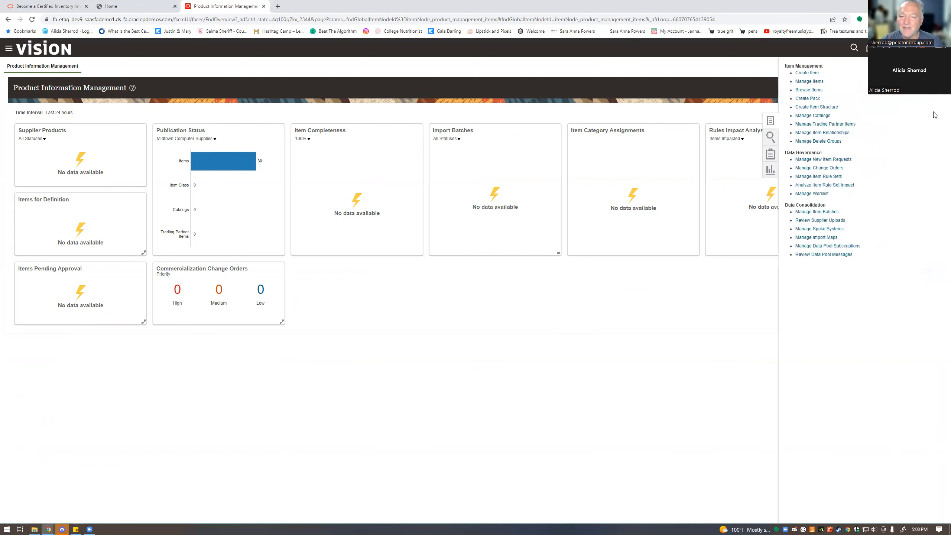
pyautogui.click(809, 83)
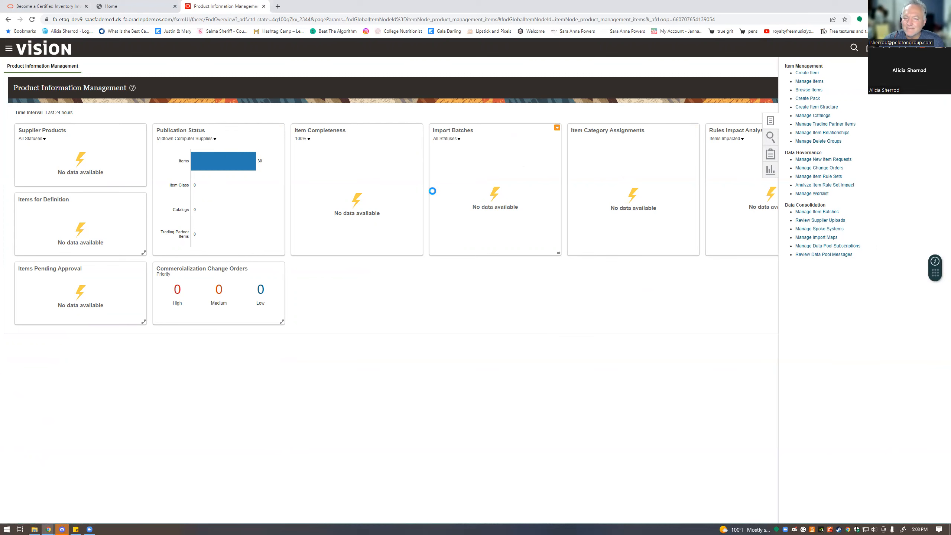
# Step: Search for item AS9090 and open it for editing
pyautogui.click(82, 142)
pyautogui.click(23, 119)
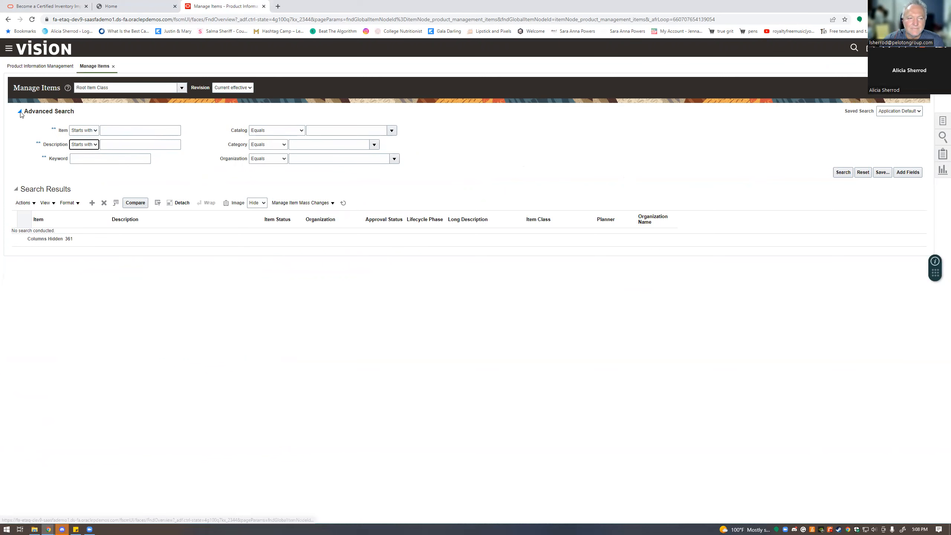
pyautogui.click(20, 111)
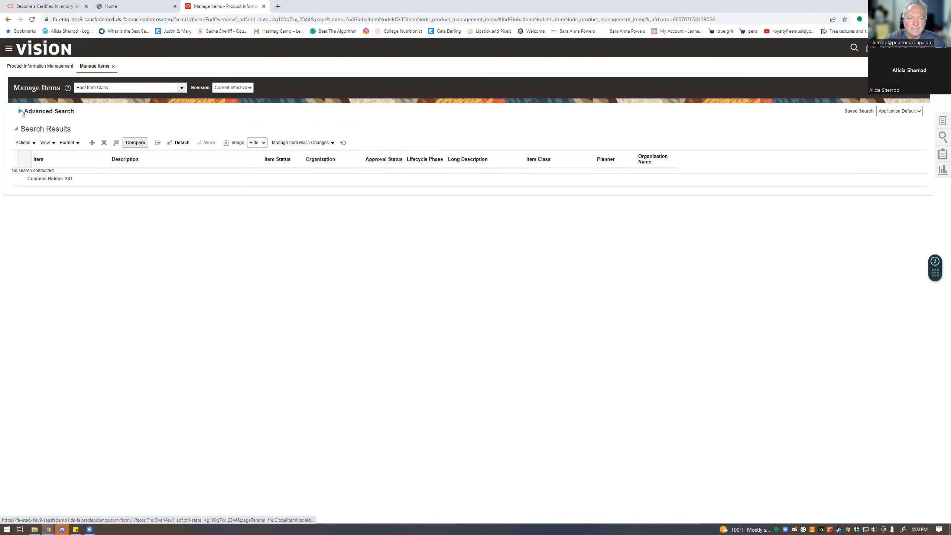
pyautogui.click(20, 112)
pyautogui.click(114, 127)
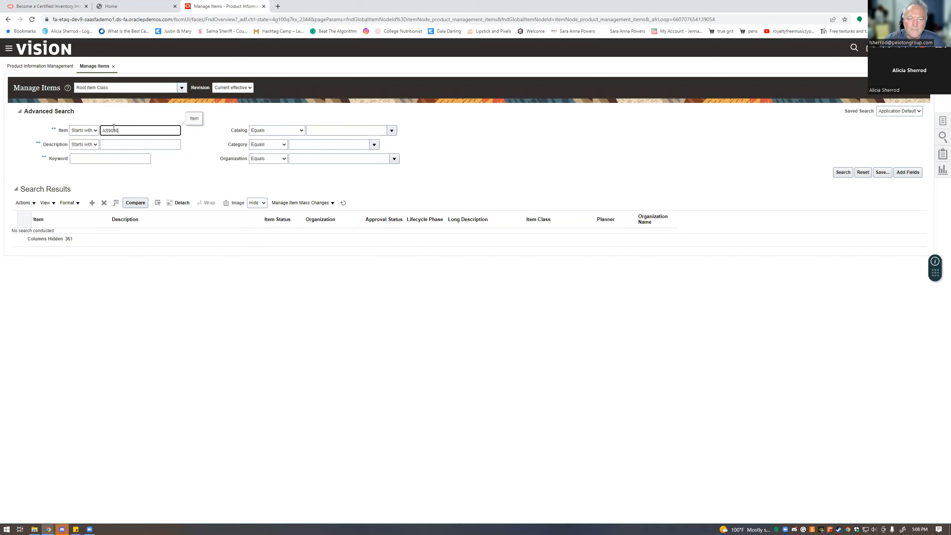
pyautogui.press('Return')
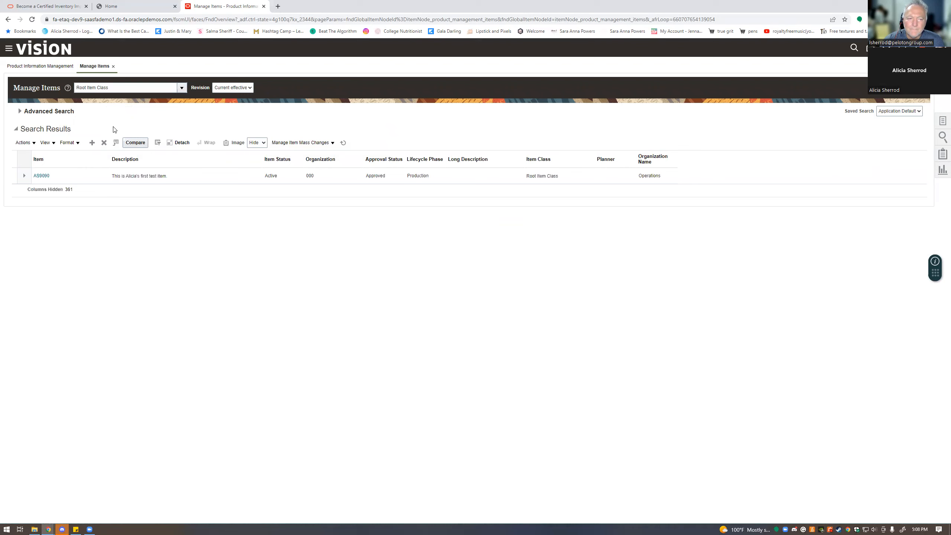
pyautogui.click(134, 177)
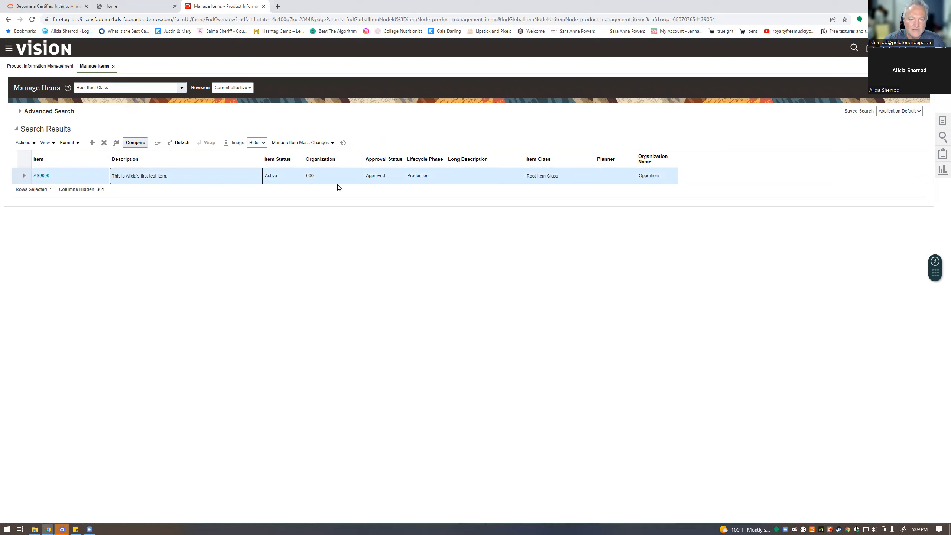
pyautogui.click(44, 175)
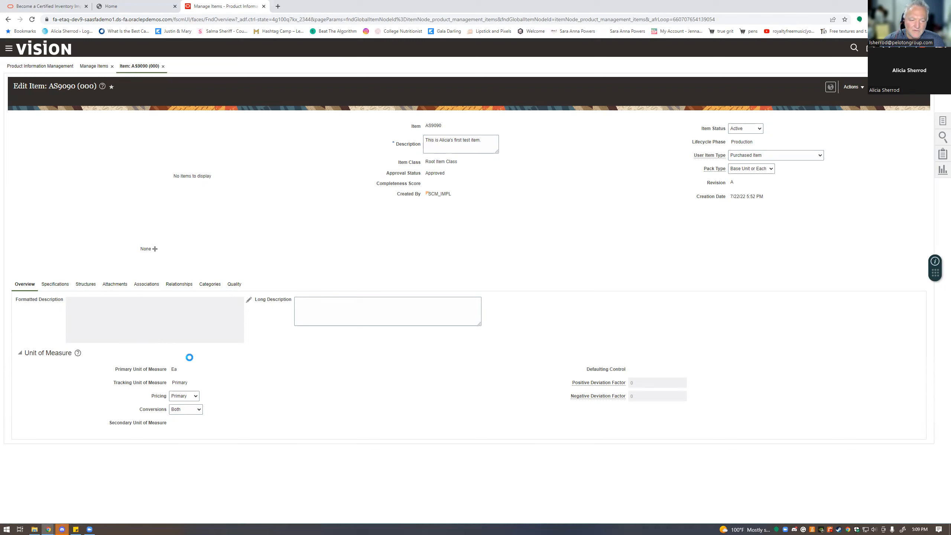
# Step: Open the item's specifications, check the Structure Item Type choices without changing them, and go to the organization's Physical Attributes
pyautogui.click(55, 283)
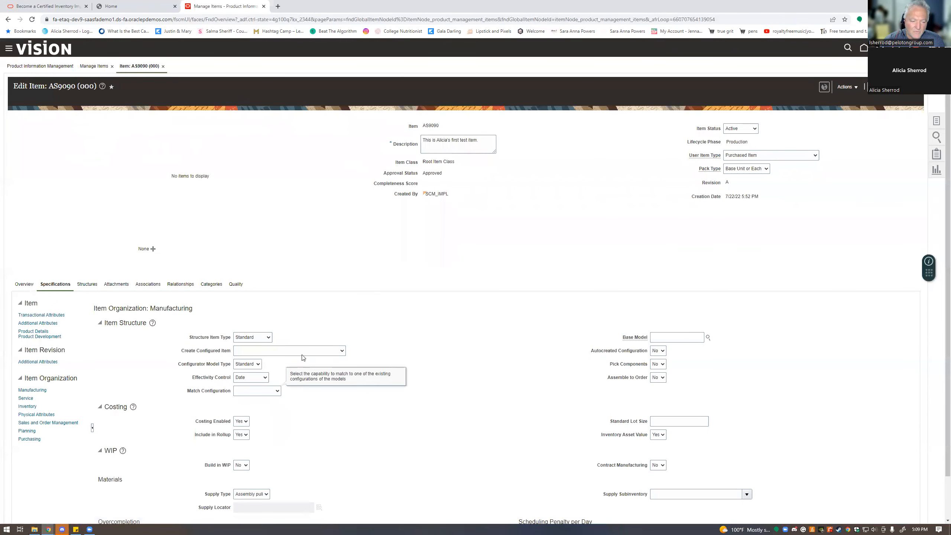
pyautogui.click(267, 339)
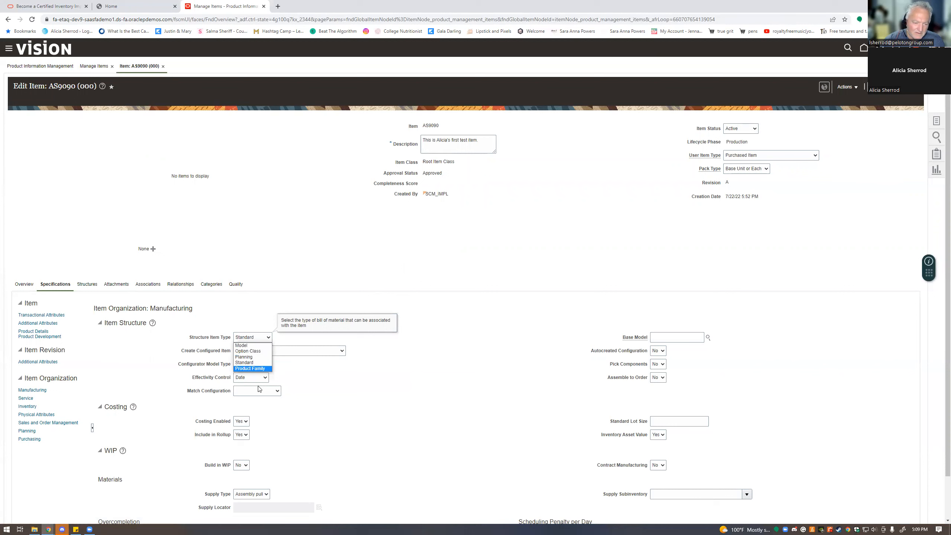
pyautogui.click(268, 324)
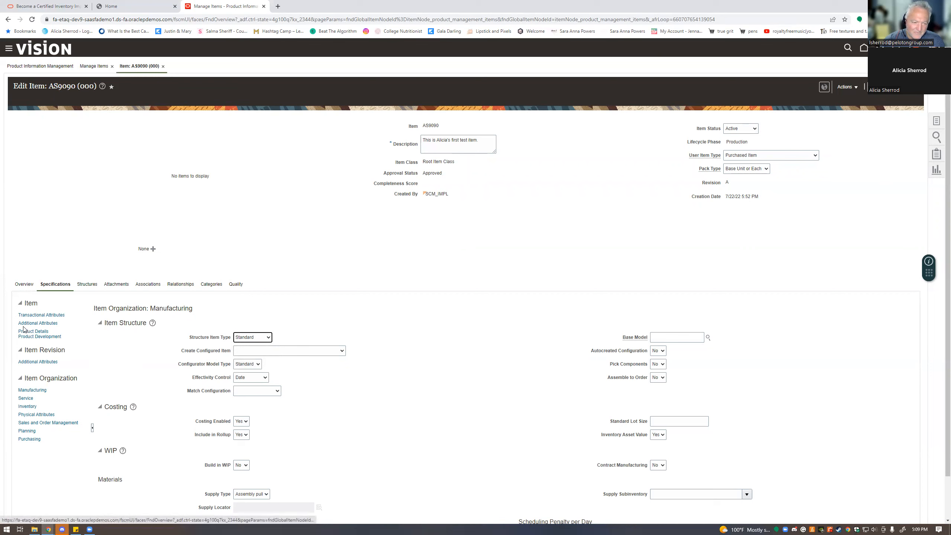
pyautogui.click(45, 414)
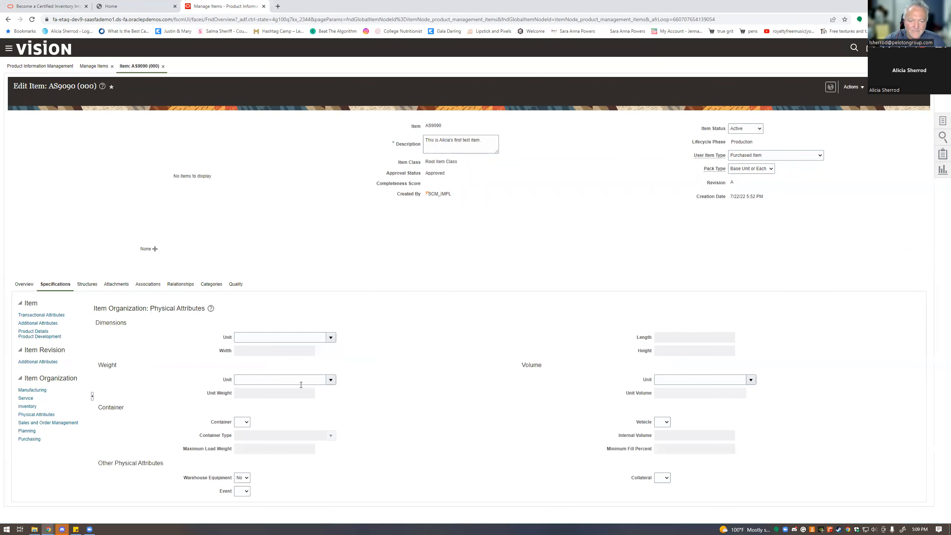
# Step: Set the item's dimensions unit to Inch from the Length class
pyautogui.click(331, 337)
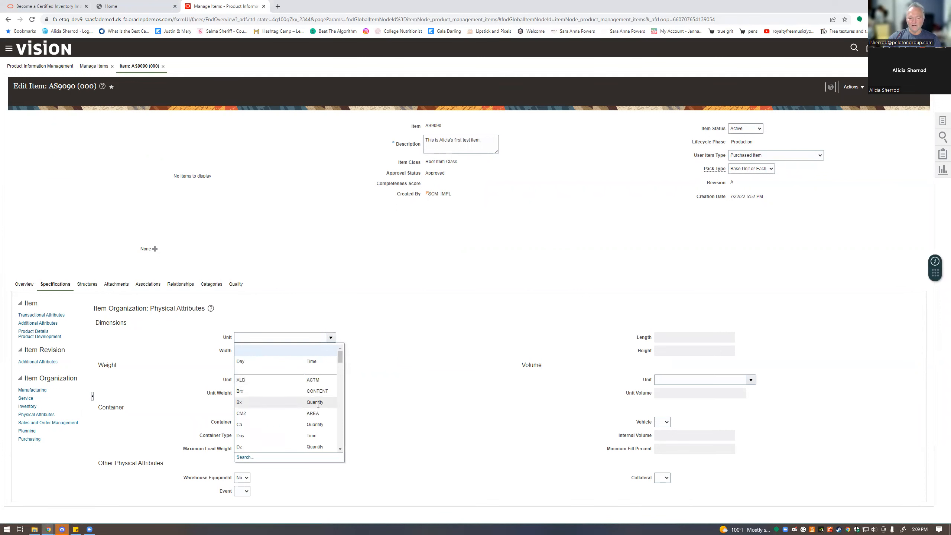
pyautogui.scroll(-5, 318, 404)
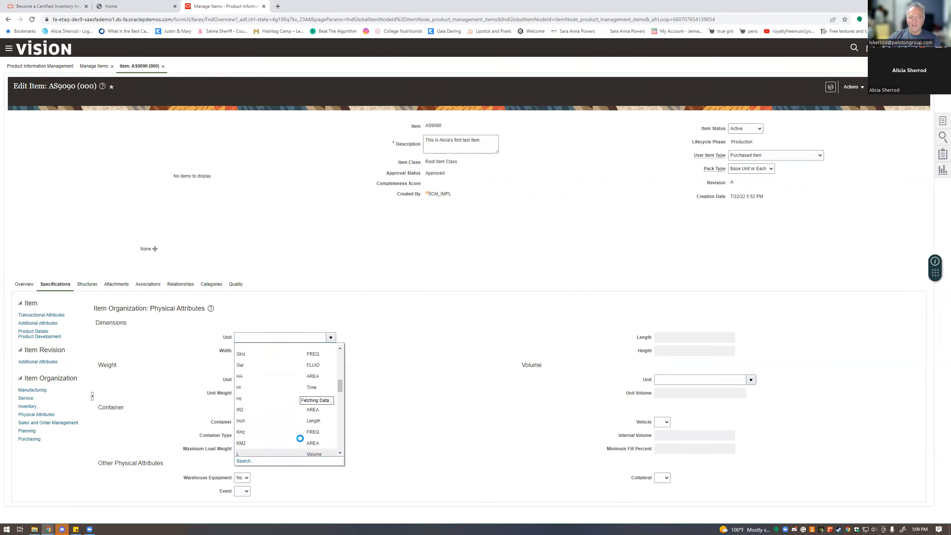
pyautogui.scroll(-5, 282, 395)
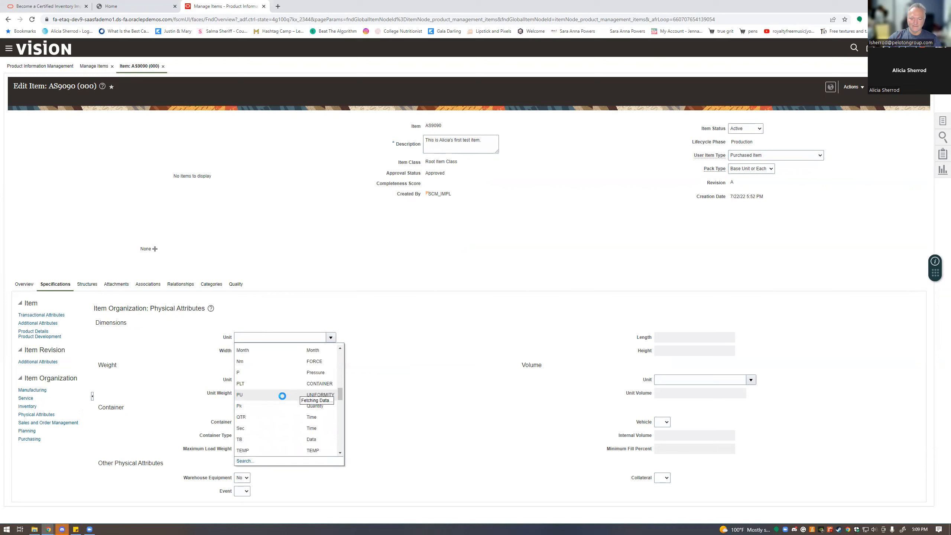
pyautogui.scroll(1, 283, 399)
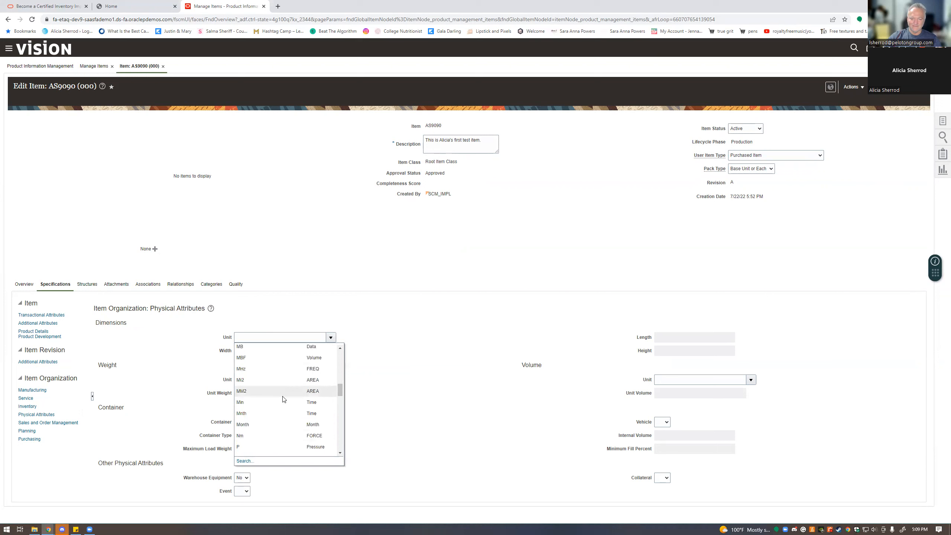
pyautogui.scroll(1, 283, 399)
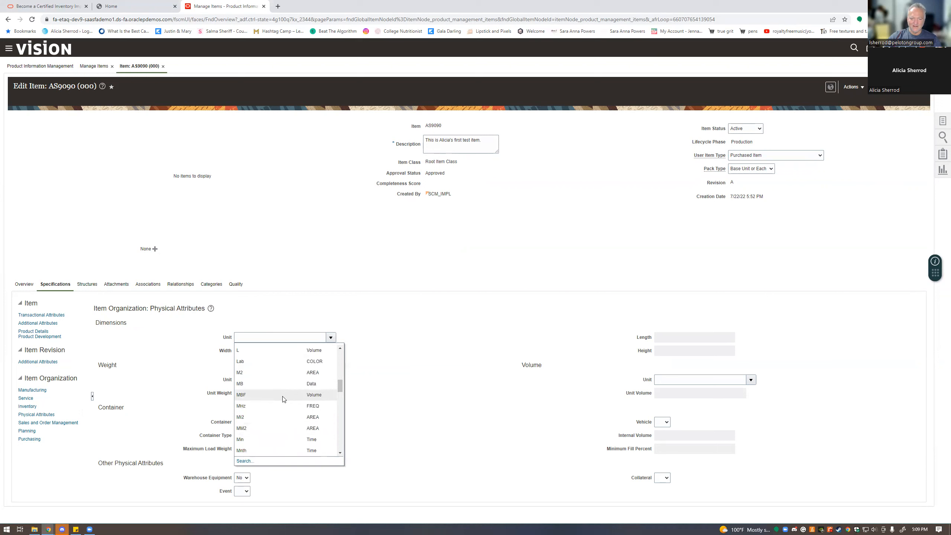
pyautogui.click(301, 351)
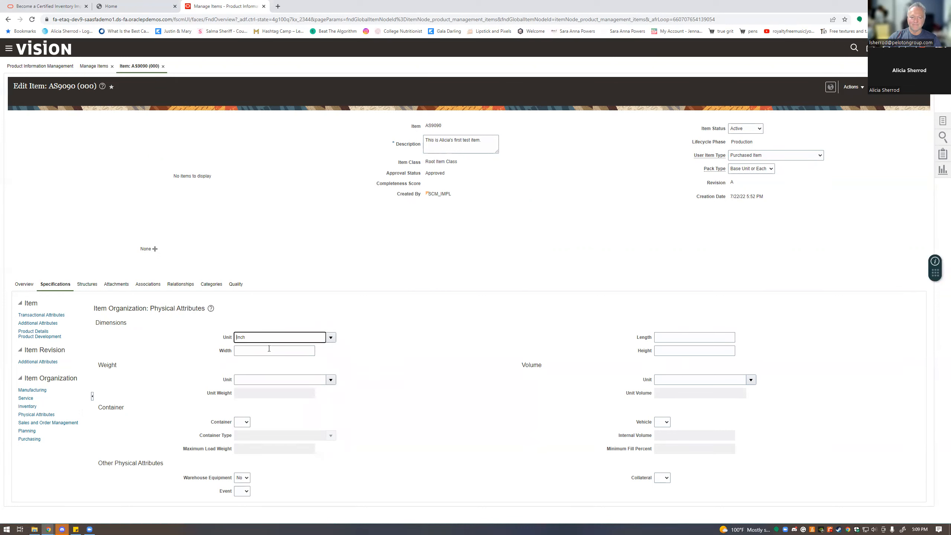
# Step: Set the item's width, length and height to 12 each
pyautogui.click(269, 348)
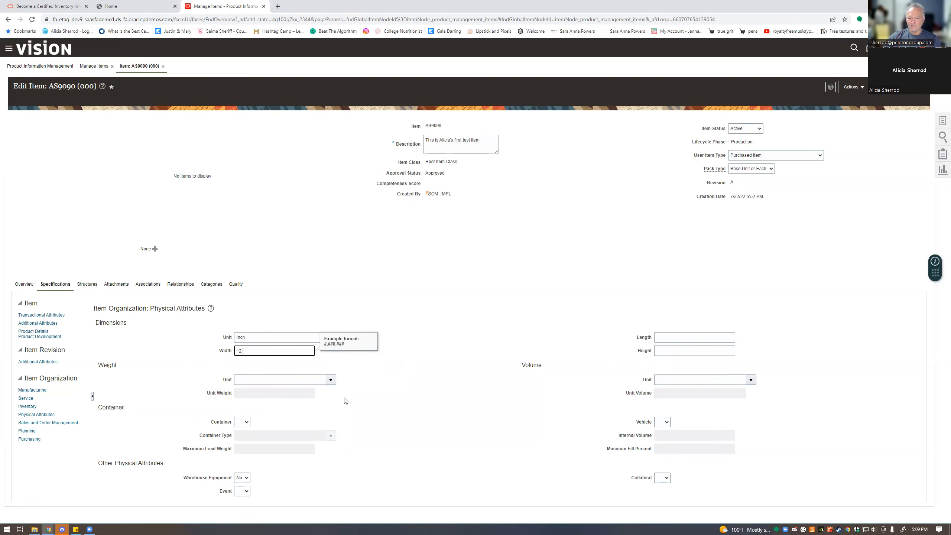
pyautogui.click(375, 431)
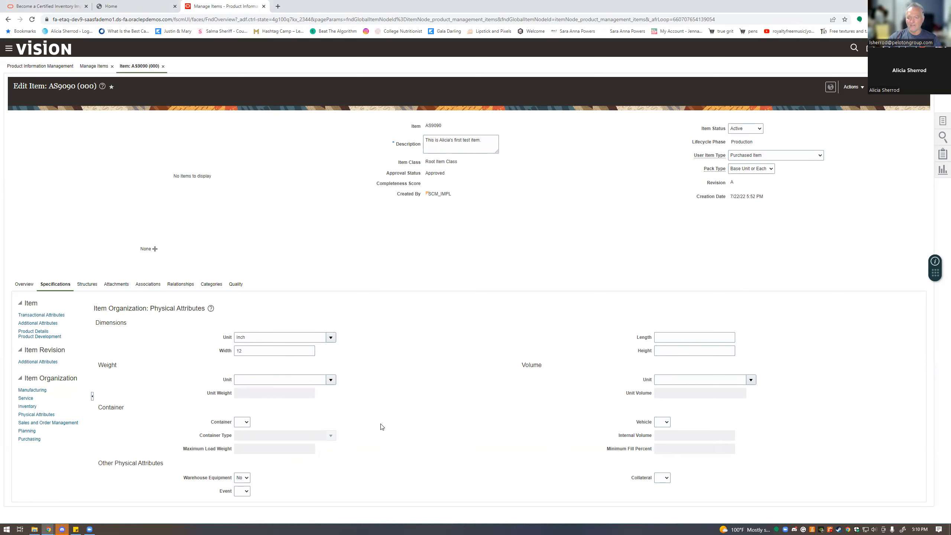
pyautogui.click(670, 338)
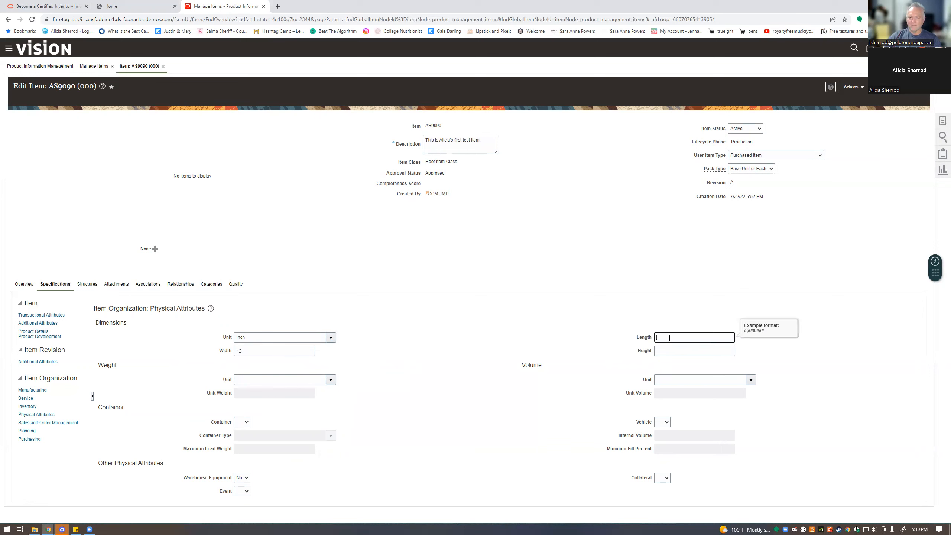
pyautogui.click(676, 351)
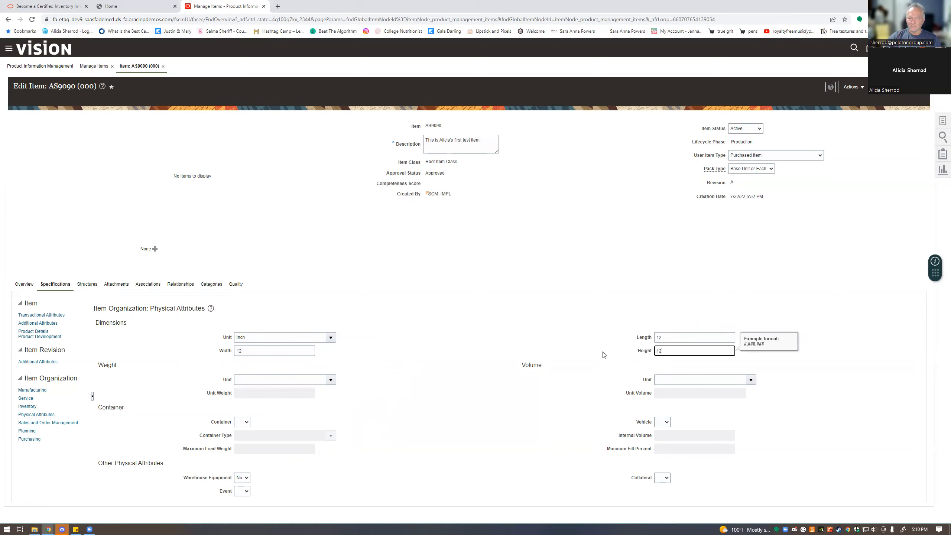
pyautogui.click(561, 338)
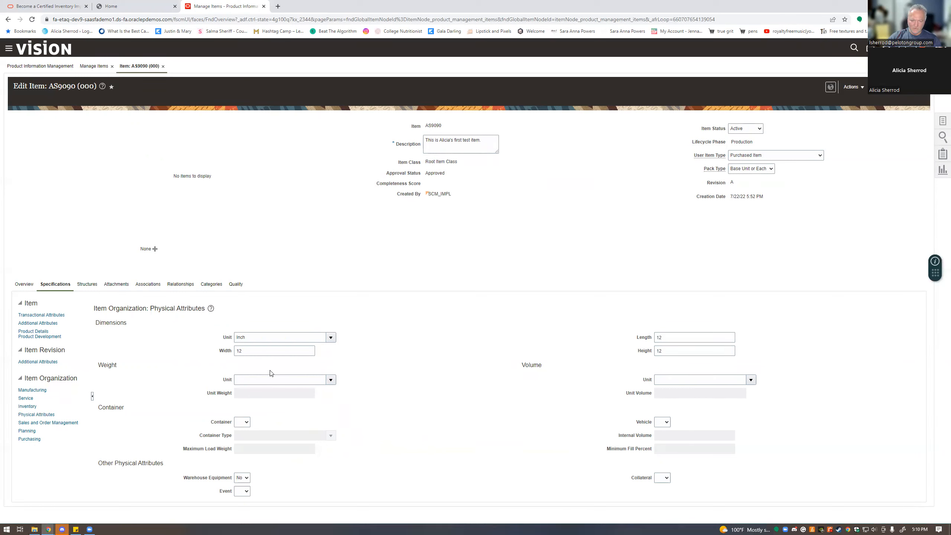
# Step: Set the item's weight unit to cg from the Weight class
pyautogui.click(330, 379)
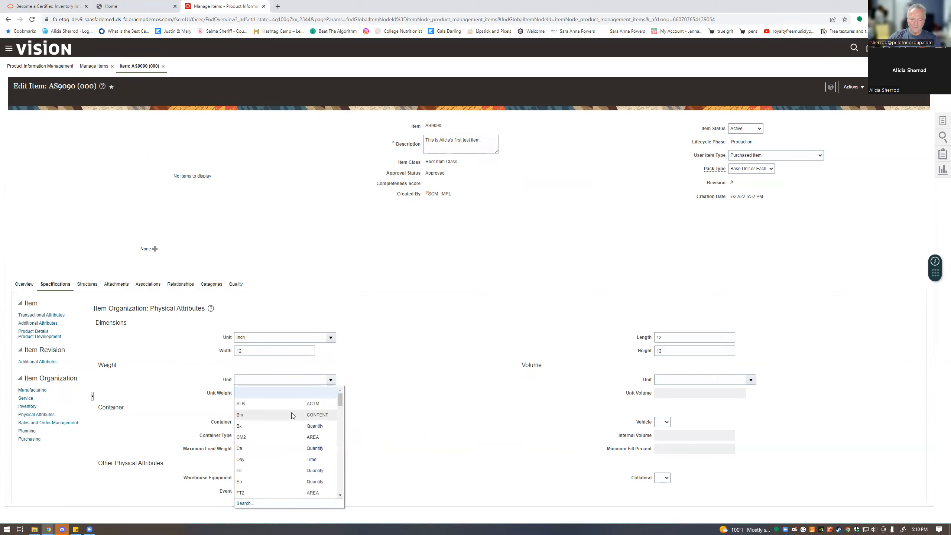
pyautogui.scroll(-2, 292, 414)
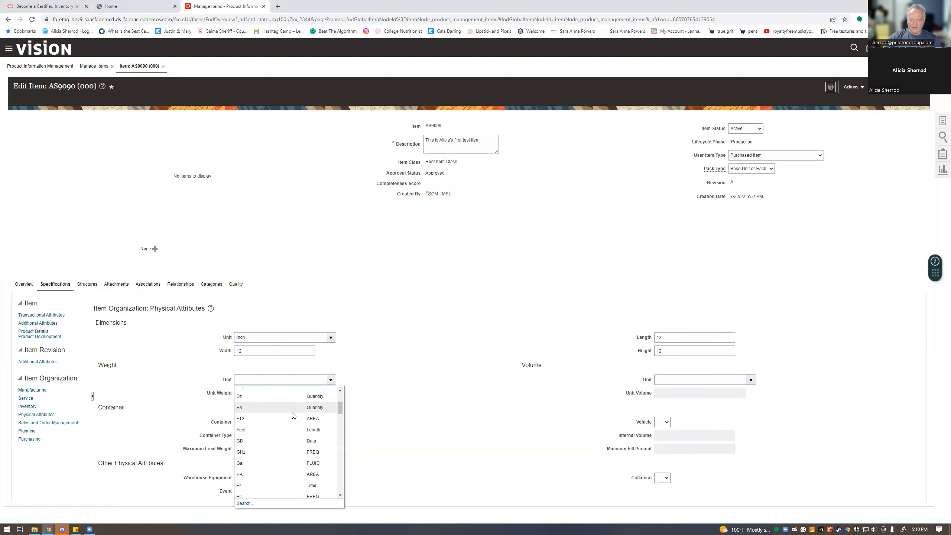
pyautogui.scroll(-2, 292, 414)
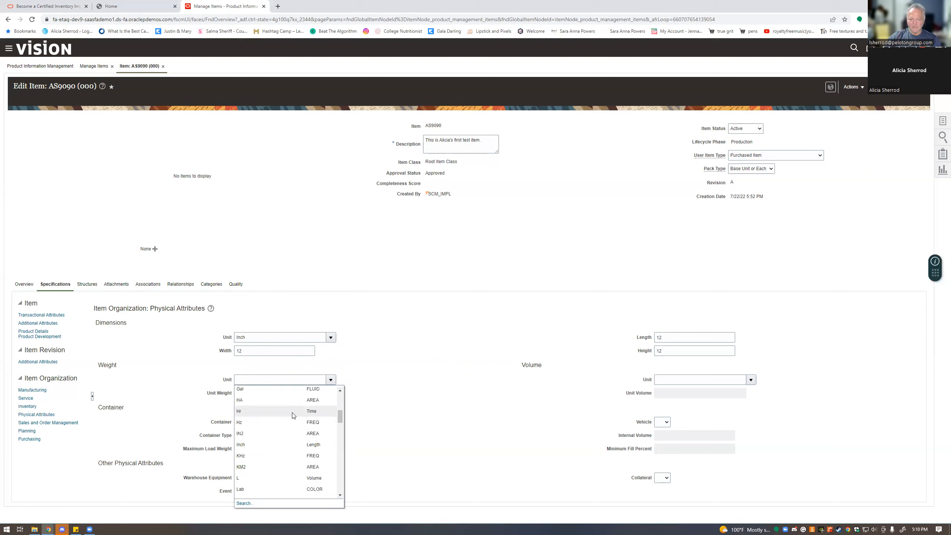
pyautogui.scroll(-1, 293, 414)
pyautogui.scroll(-2, 292, 411)
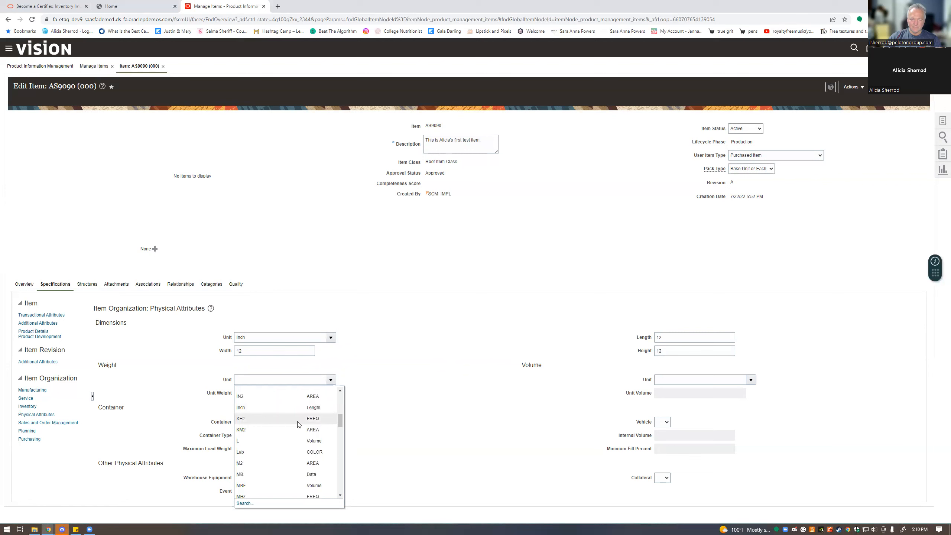
pyautogui.scroll(-1, 297, 421)
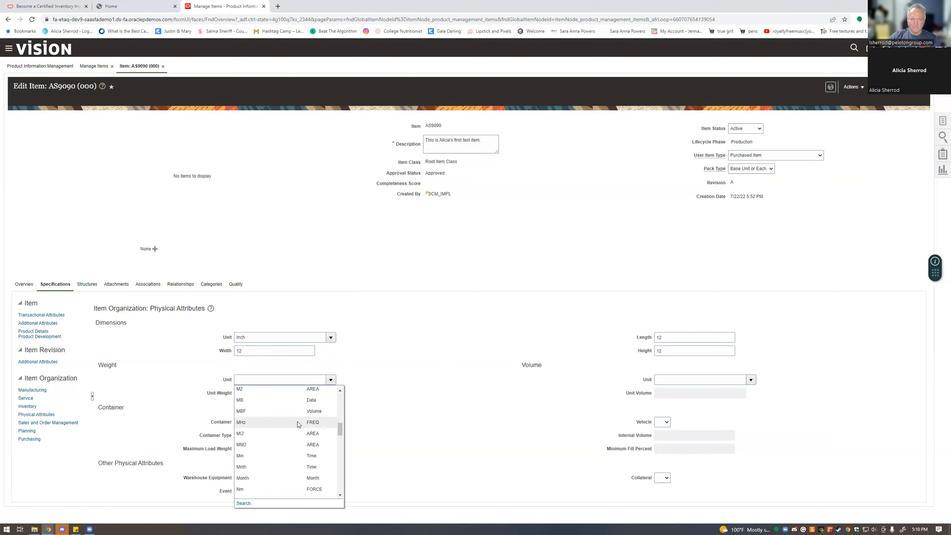
pyautogui.scroll(-2, 298, 424)
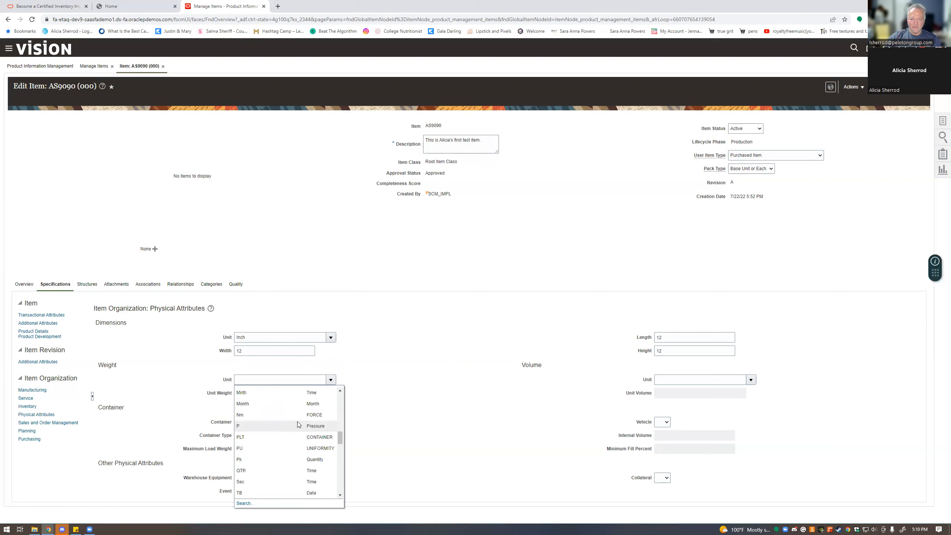
pyautogui.scroll(-1, 298, 424)
pyautogui.scroll(-1, 298, 424)
pyautogui.scroll(-1, 298, 424)
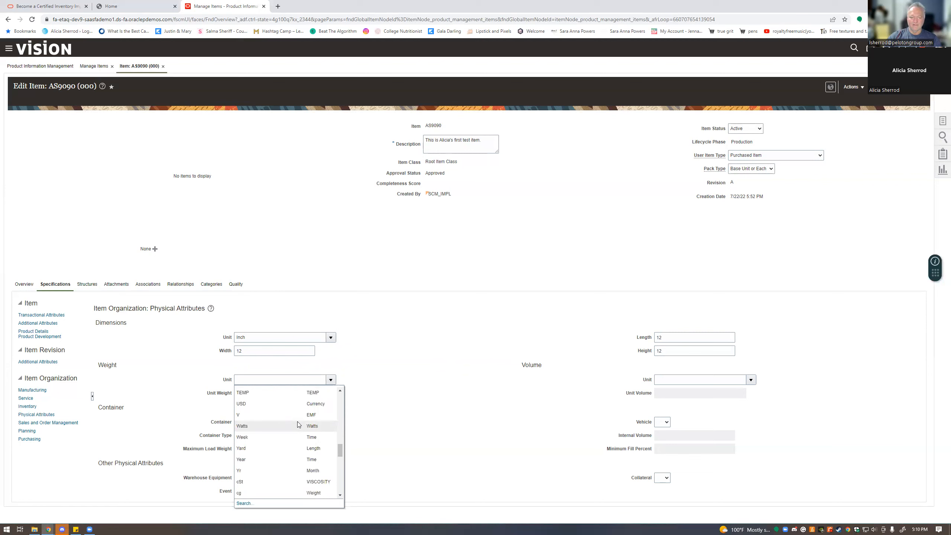
pyautogui.click(312, 493)
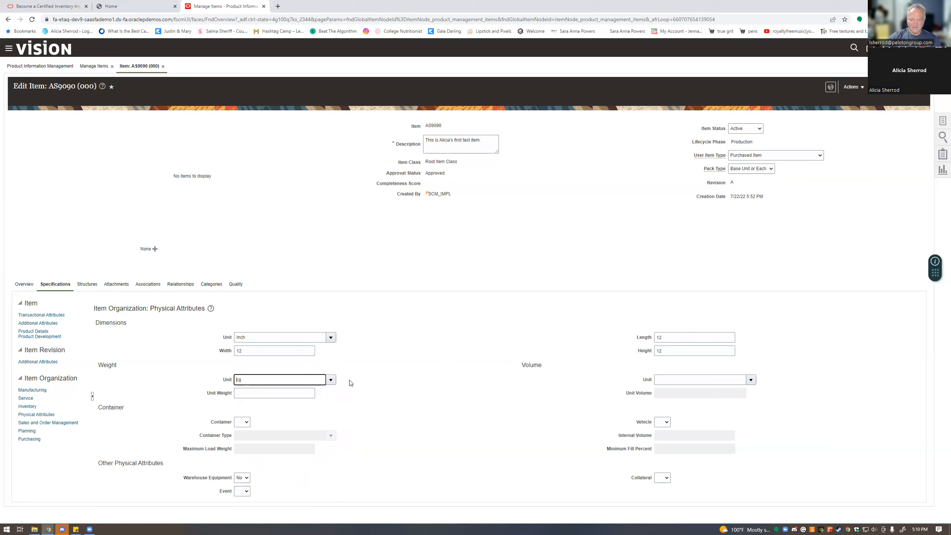
pyautogui.click(330, 381)
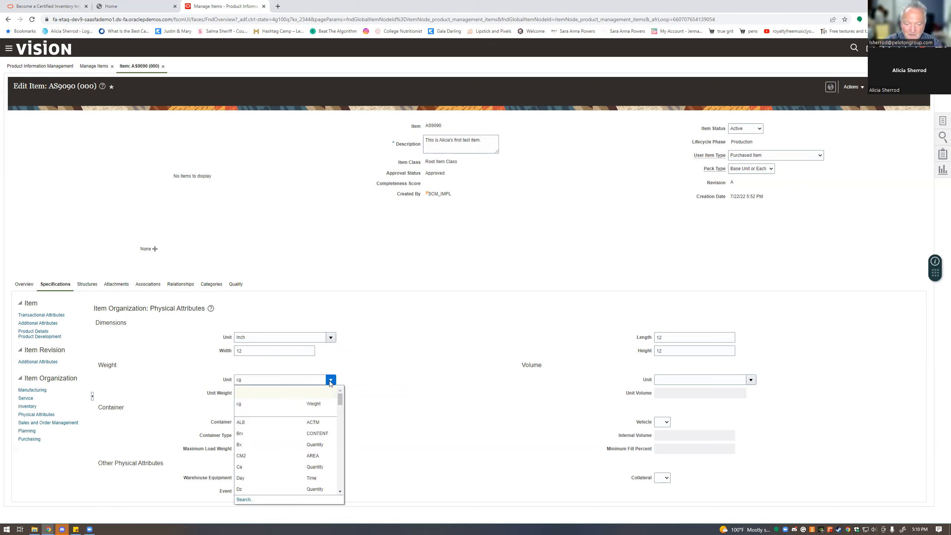
pyautogui.click(331, 381)
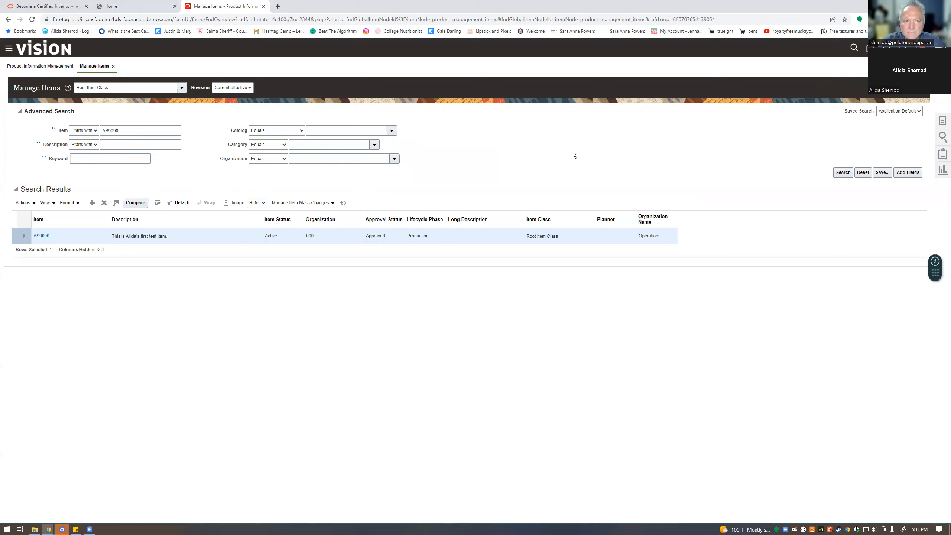
# Step: Open the Manage Catalogs task and check the catalog table's view options without changing them
pyautogui.click(941, 121)
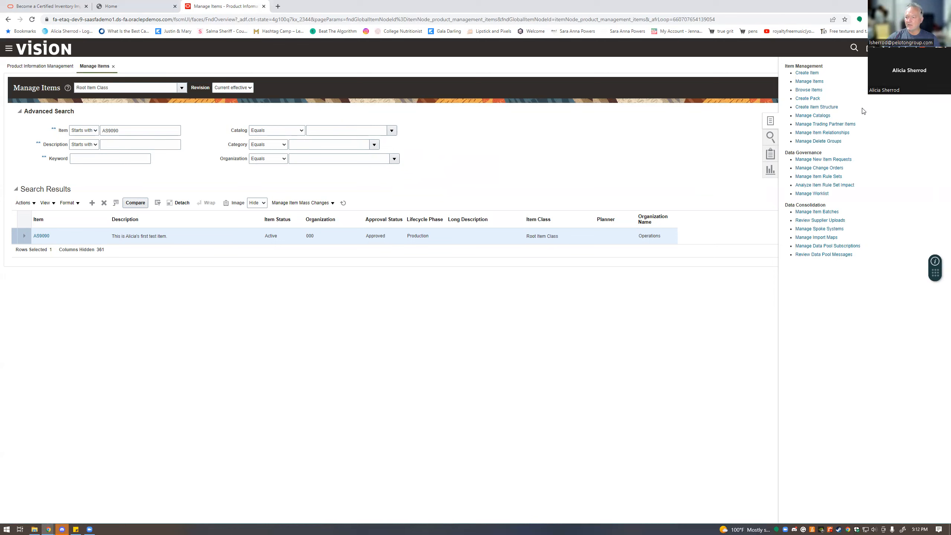
pyautogui.click(805, 117)
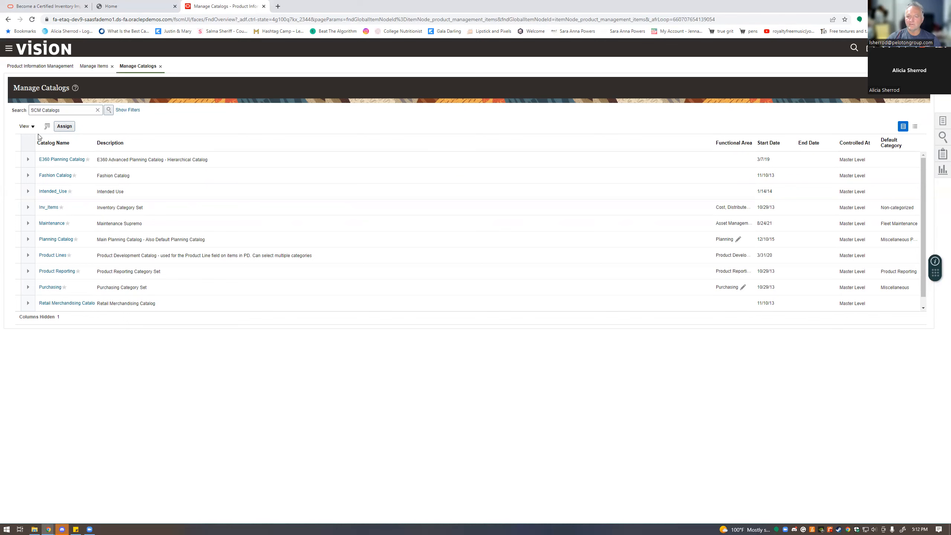
pyautogui.click(32, 126)
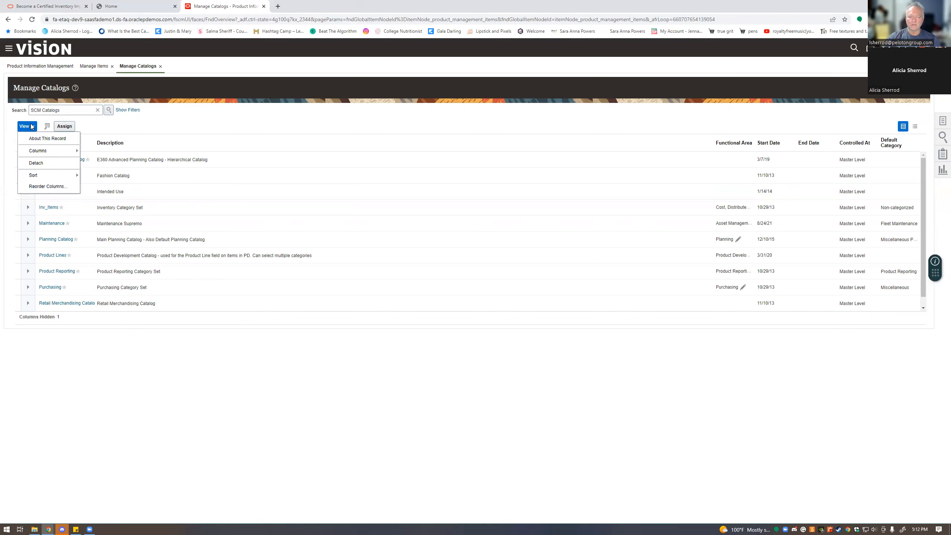
pyautogui.click(31, 126)
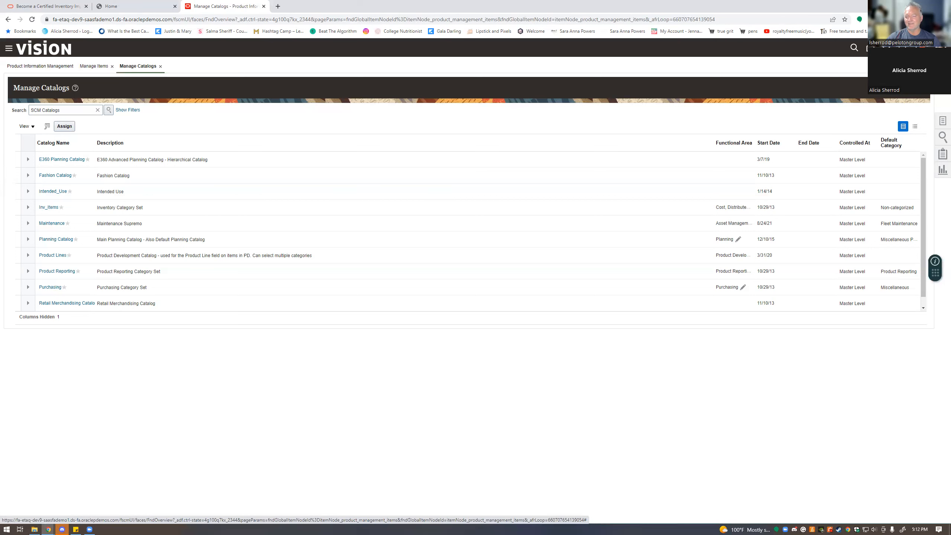
# Step: Start a new catalog without a functional area, entering Pottery as both the catalog name and the catalog code
pyautogui.click(899, 88)
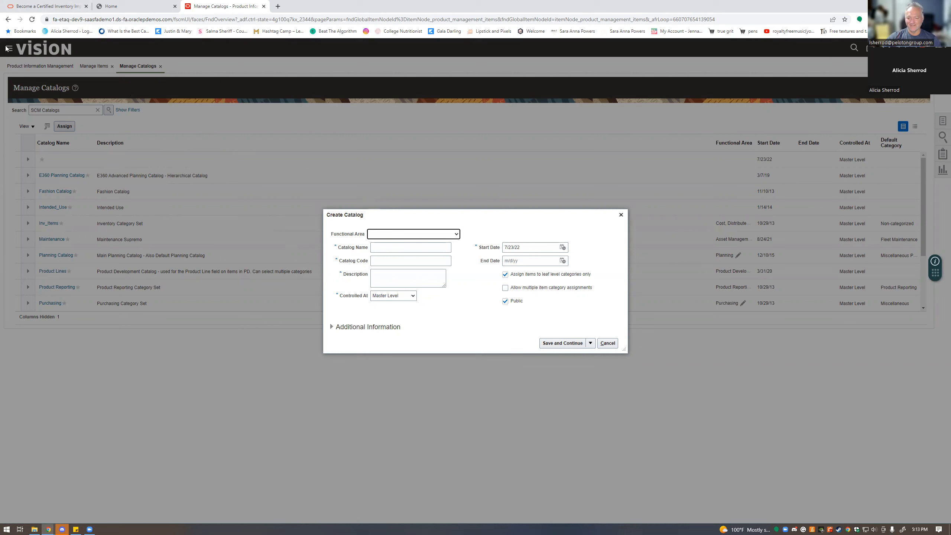
pyautogui.click(455, 235)
pyautogui.click(457, 233)
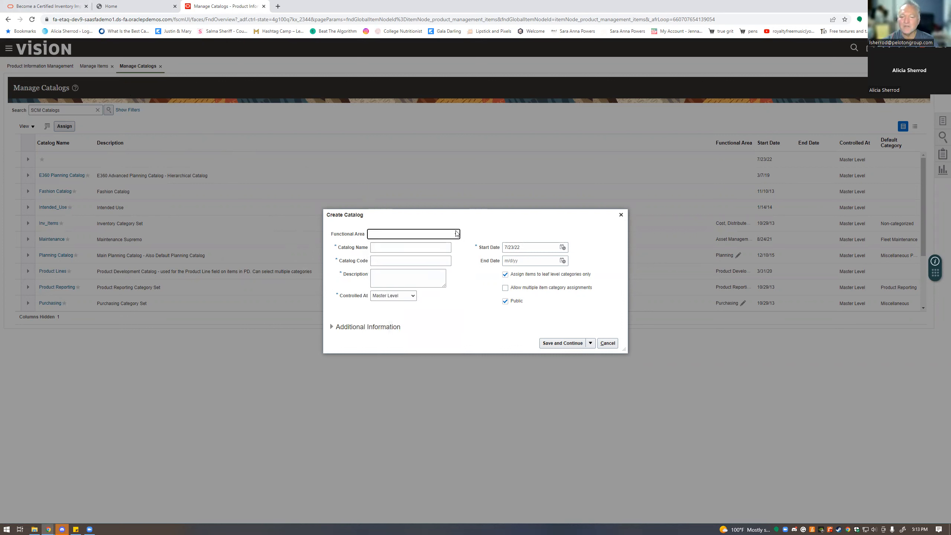
pyautogui.click(430, 247)
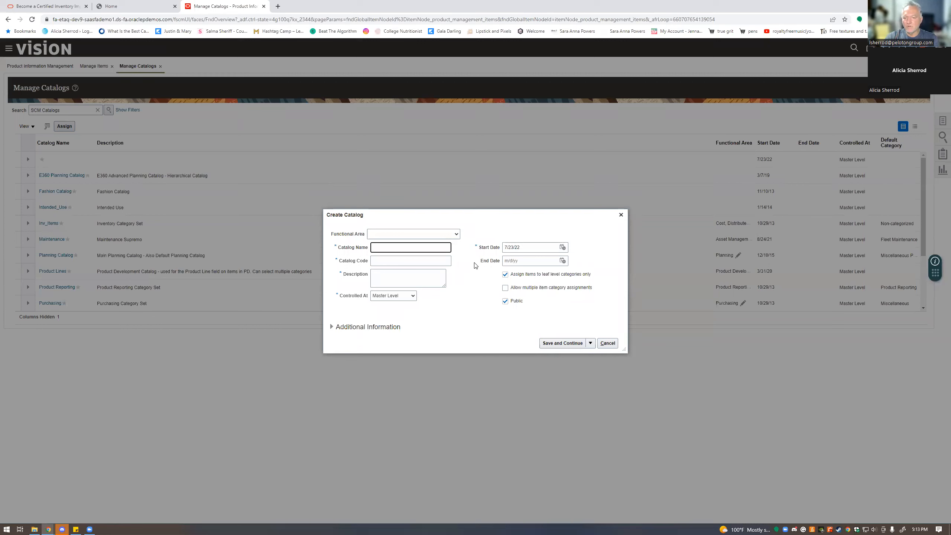
pyautogui.write('Pottery Clay')
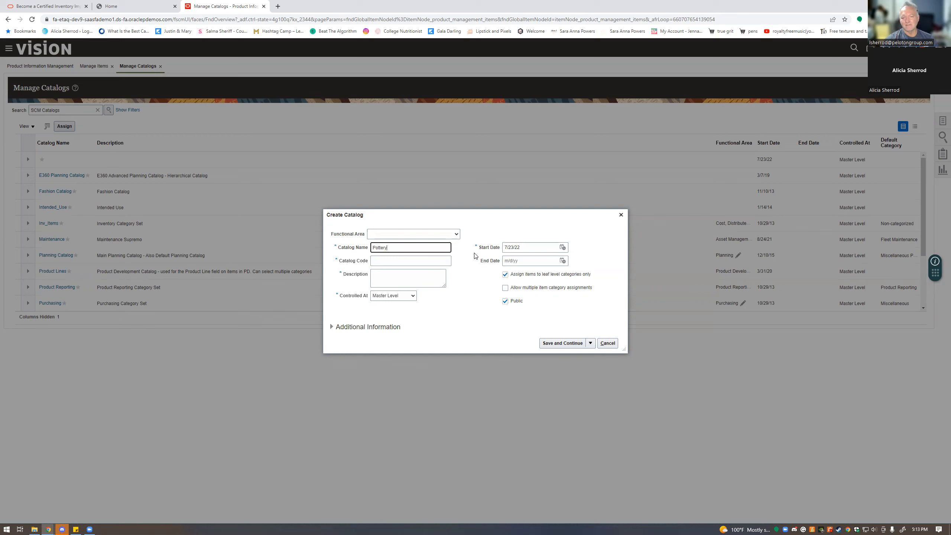
pyautogui.click(400, 260)
pyautogui.write('Pottery')
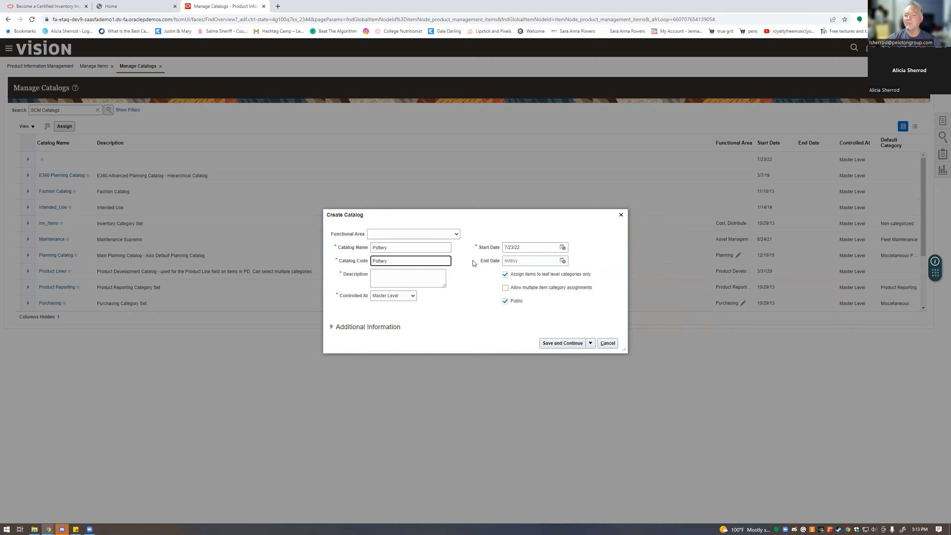
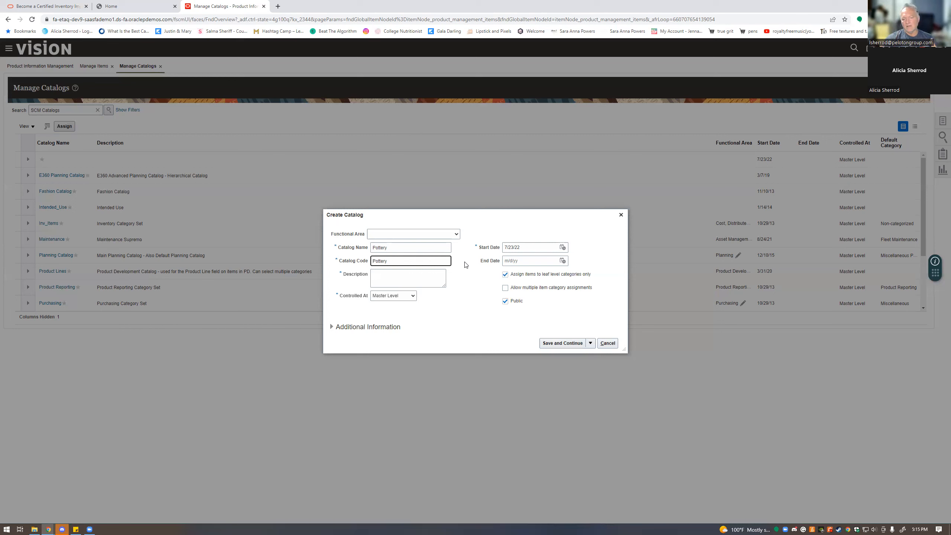
# Step: Describe the catalog as "Pottery Items", keep it controlled at Master Level, and save it to continue editing
pyautogui.click(408, 272)
pyautogui.write('Potter')
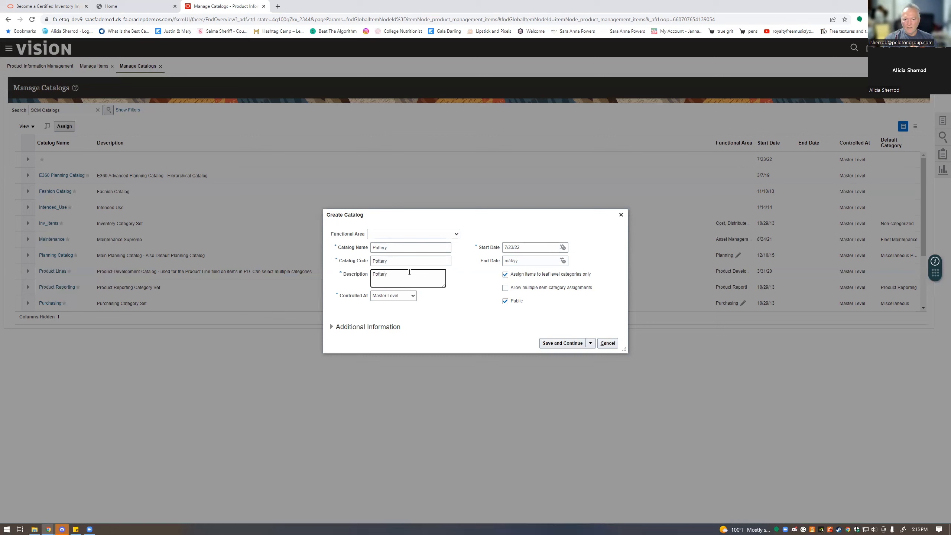
pyautogui.write('y Items')
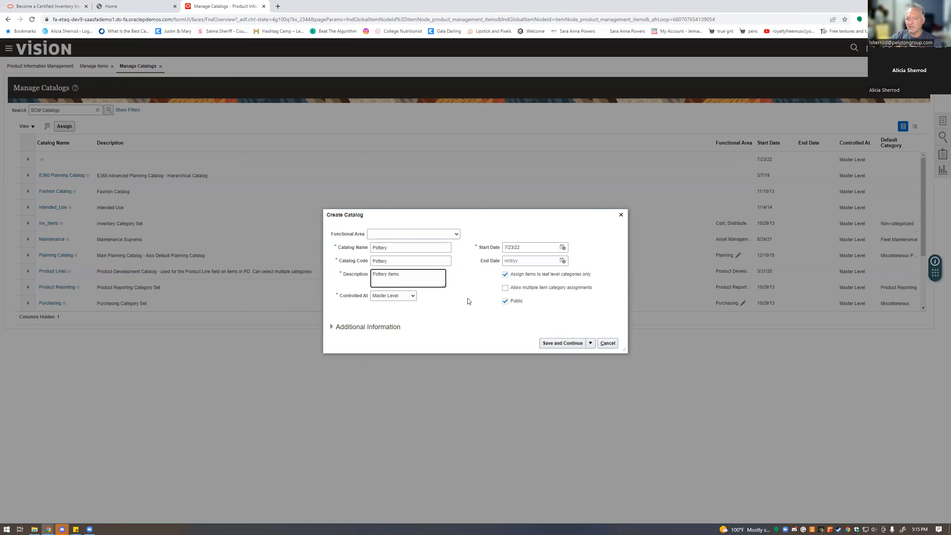
pyautogui.click(412, 297)
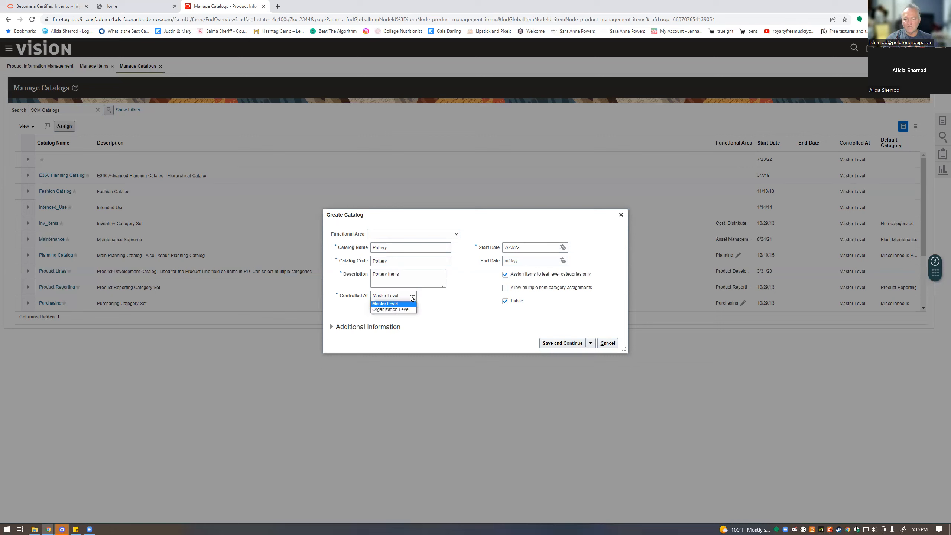
pyautogui.click(412, 298)
pyautogui.click(416, 296)
pyautogui.click(412, 296)
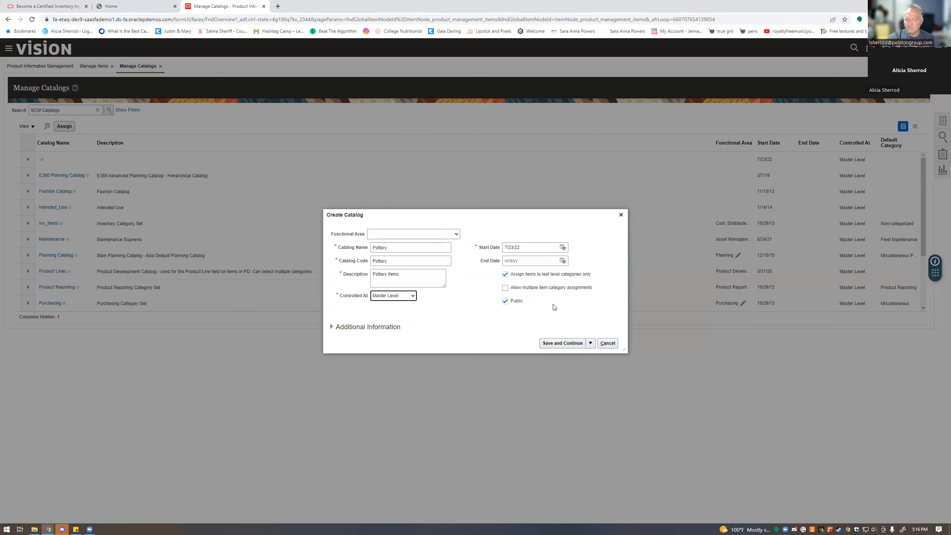
pyautogui.click(560, 343)
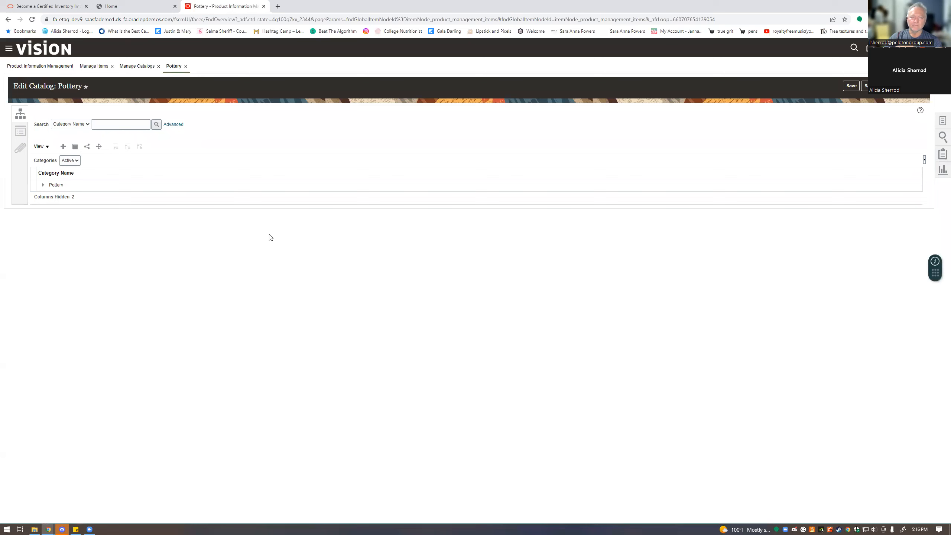
# Step: Create a category under Pottery with name and code Clay and description "Different types of clay.", continuing to another category
pyautogui.click(75, 184)
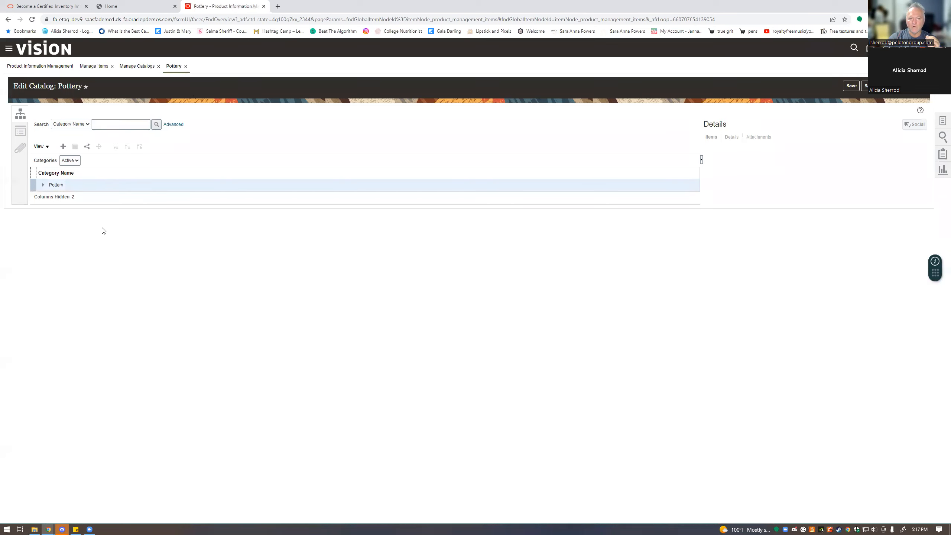
pyautogui.click(63, 147)
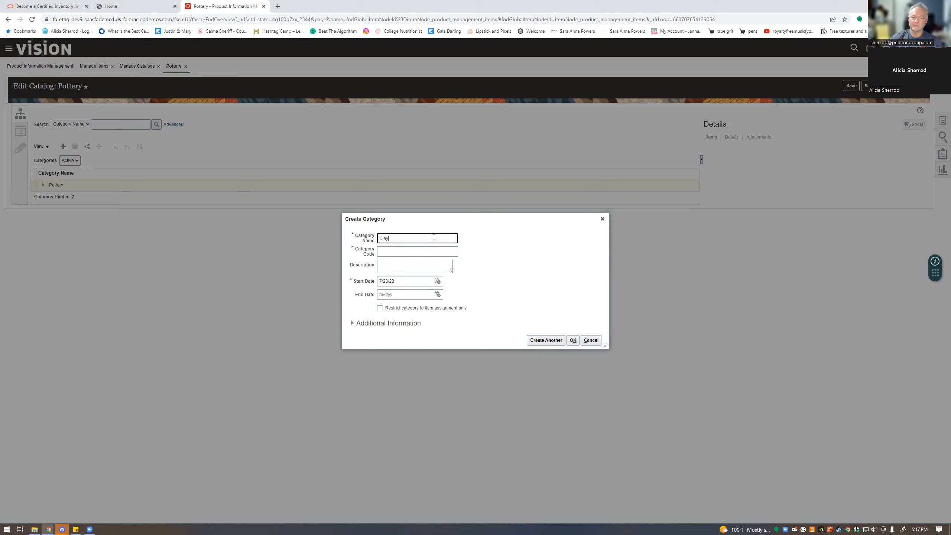
pyautogui.click(426, 252)
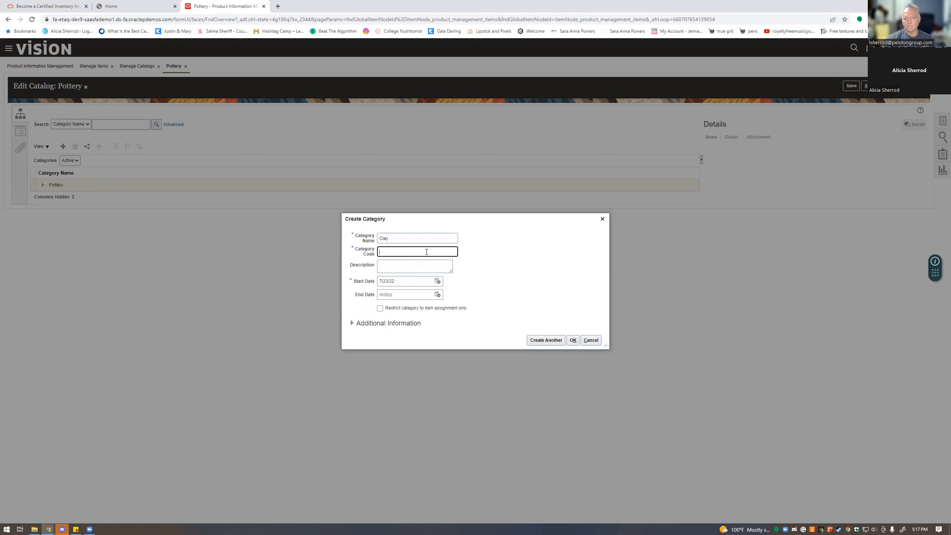
pyautogui.click(415, 262)
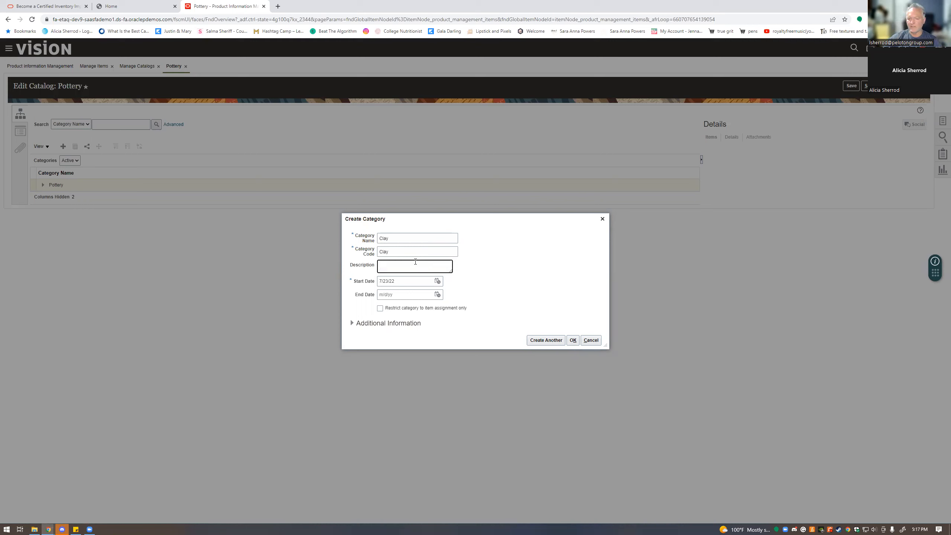
pyautogui.write('Different types')
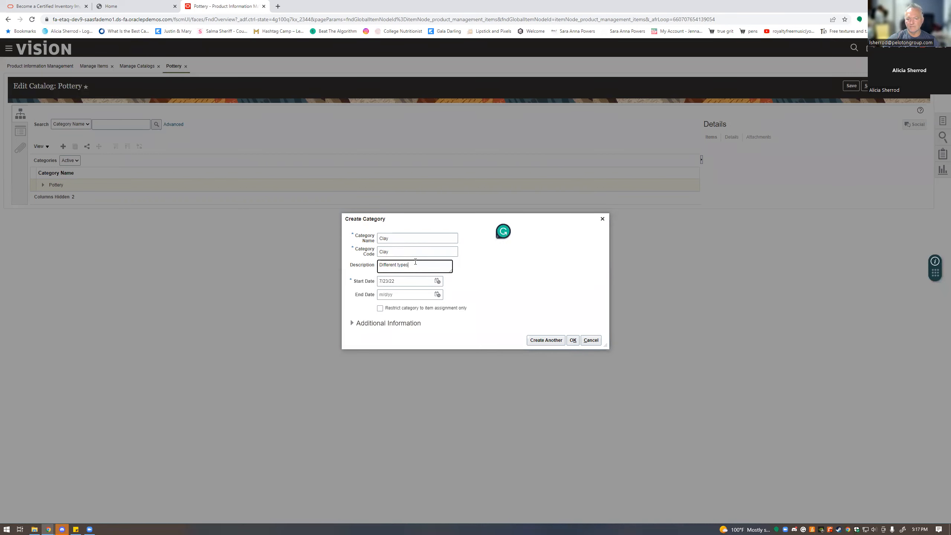
pyautogui.write(' of clay.')
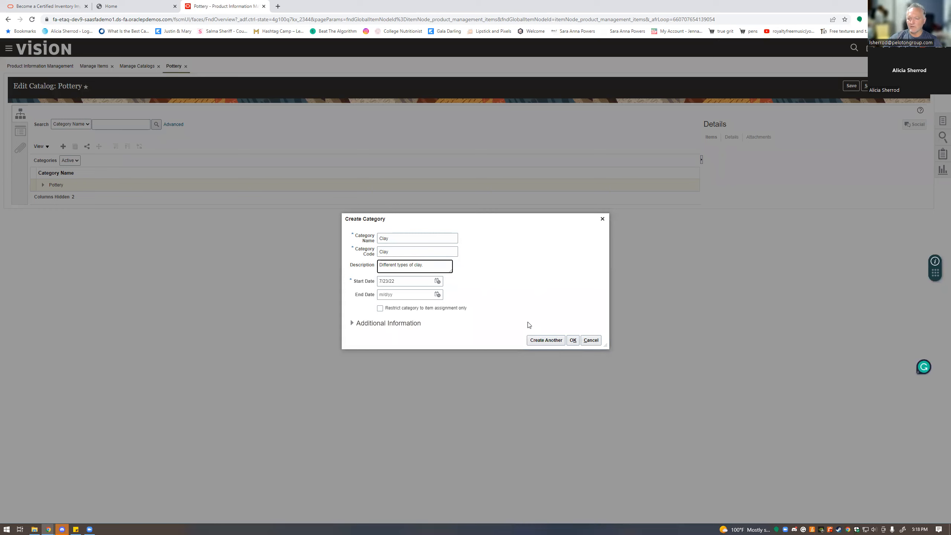
pyautogui.click(538, 340)
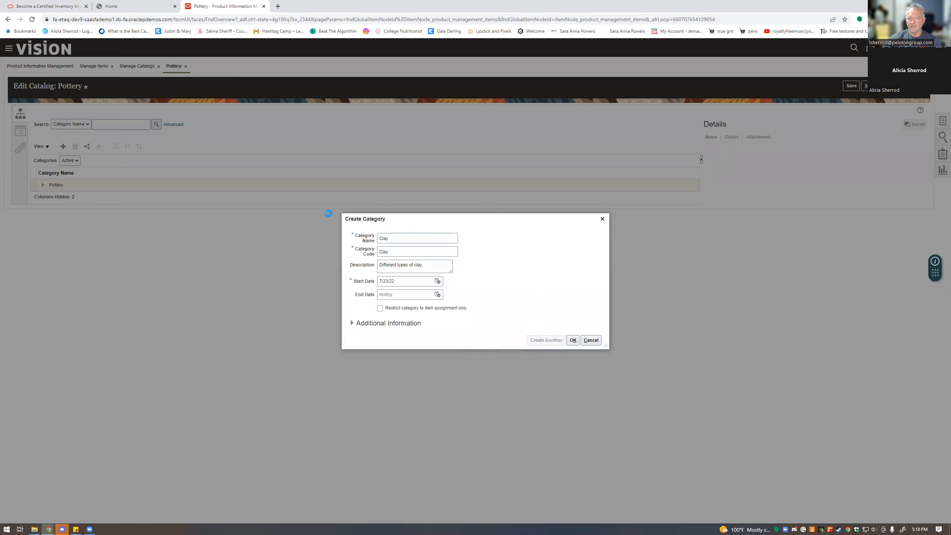
# Step: Create the category with name and code Glaze and description "Different types of glazes.", continuing to another category
pyautogui.write('Glaze')
pyautogui.click(427, 250)
pyautogui.click(413, 266)
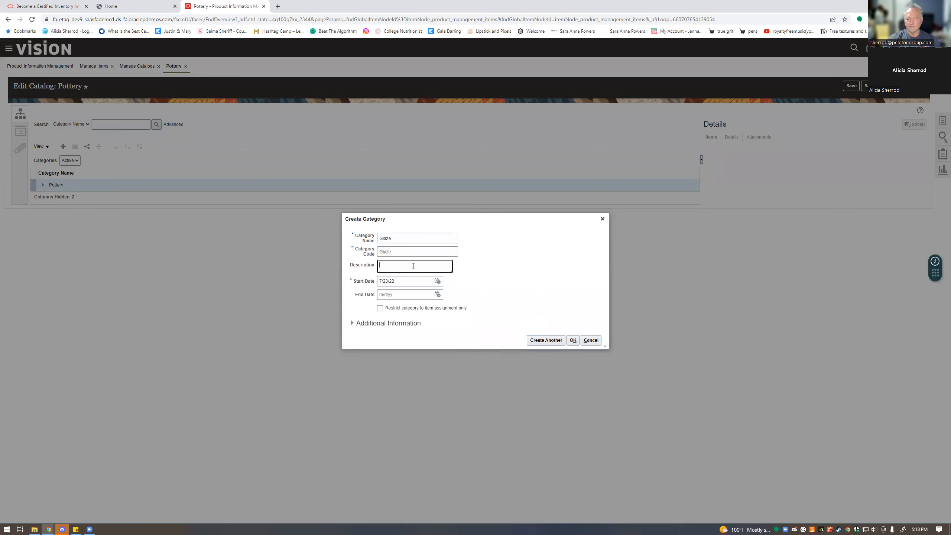
pyautogui.write('Differ')
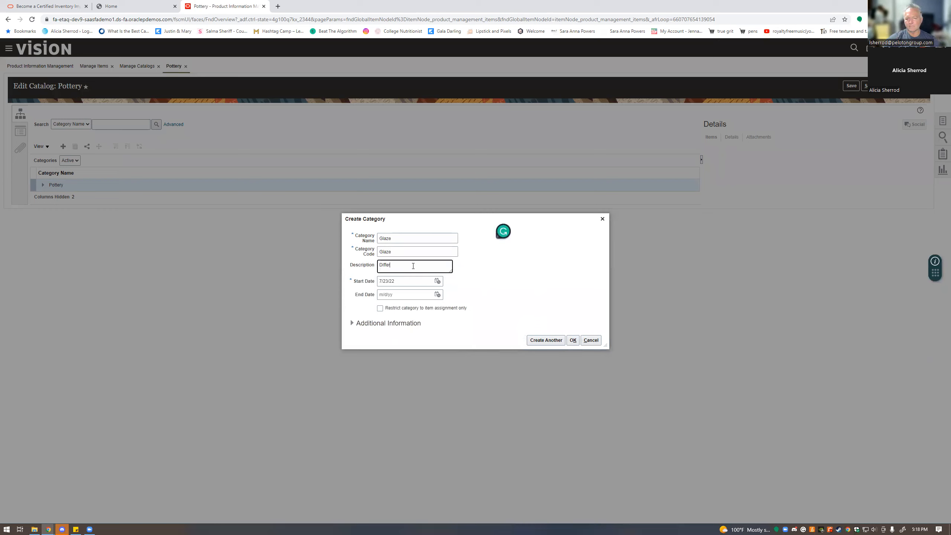
pyautogui.write('nt')
pyautogui.press('BackSpace')
pyautogui.press('BackSpace')
pyautogui.press('BackSpace')
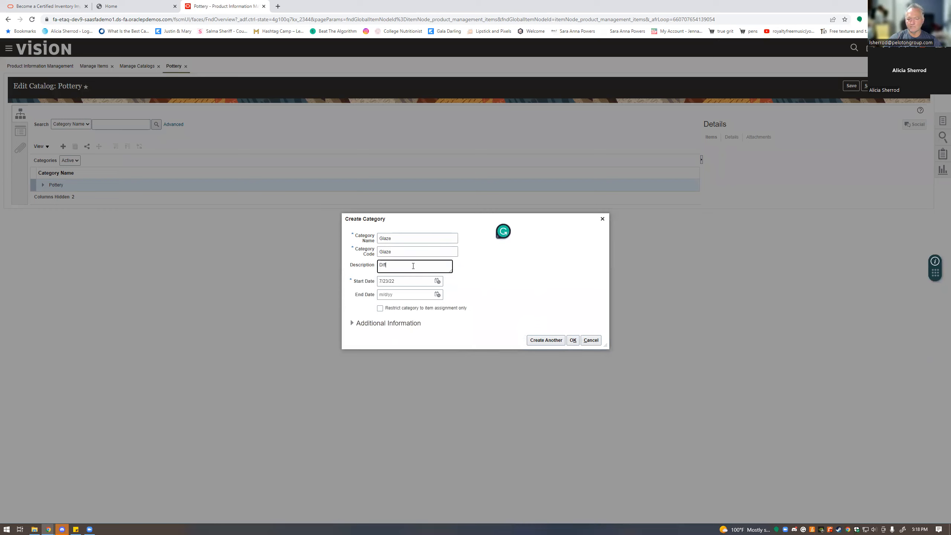
pyautogui.write('rent types of glazes')
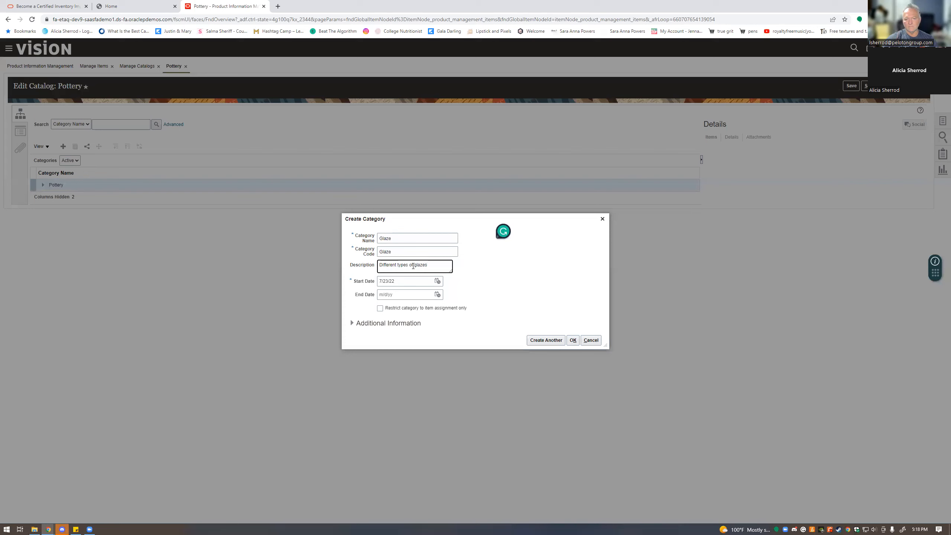
pyautogui.write('.')
pyautogui.click(542, 340)
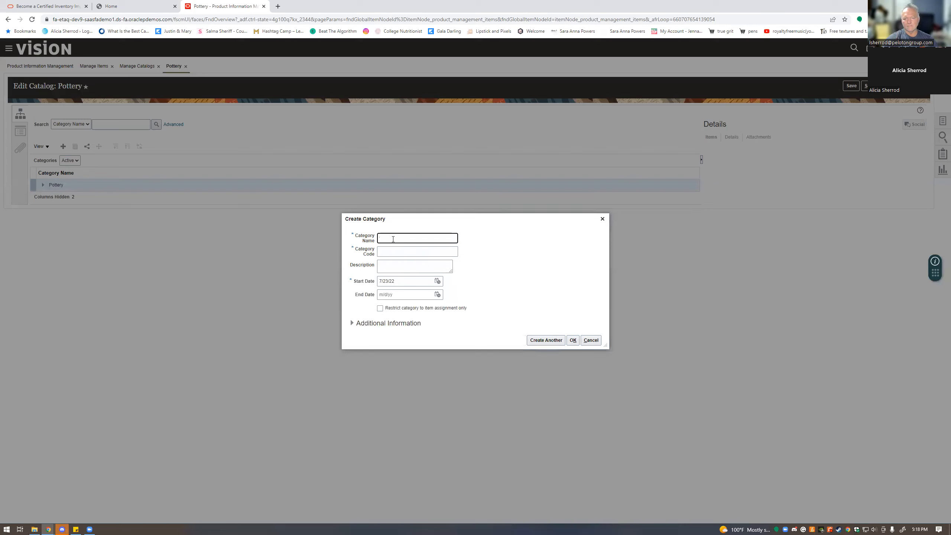
# Step: Create a category with name and code Tools and description "Different types of tools", and finish adding categories at this level
pyautogui.write('Tools')
pyautogui.click(400, 255)
pyautogui.write('Tools')
pyautogui.click(395, 266)
pyautogui.write('Different types fof tools')
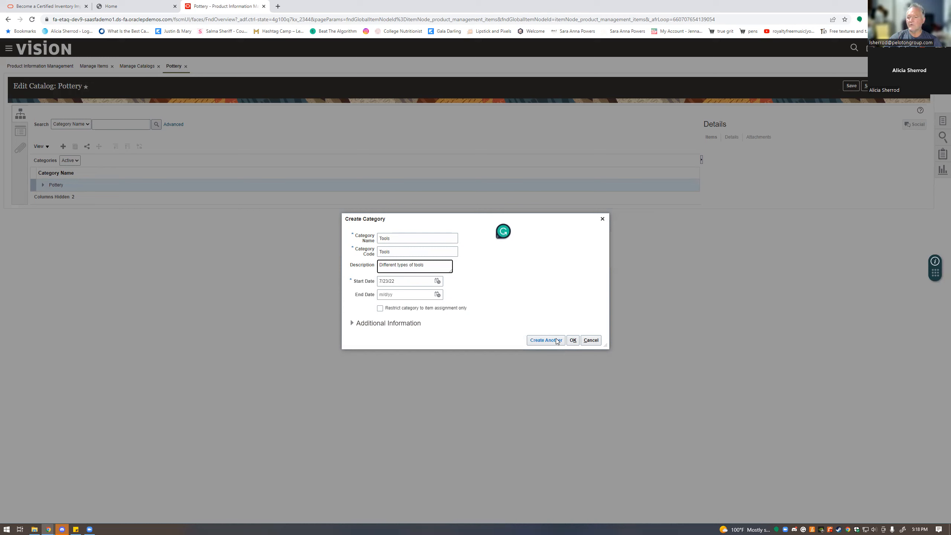
pyautogui.click(572, 343)
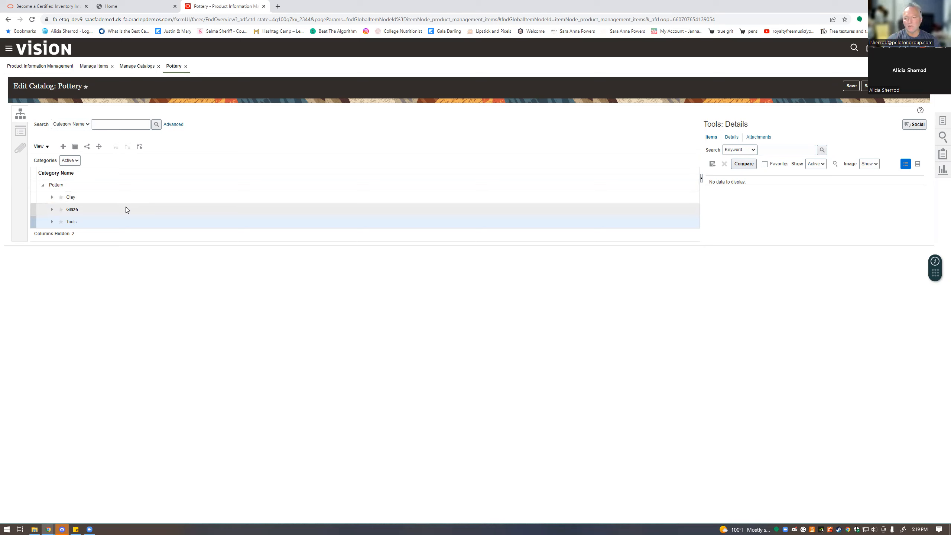
# Step: Start a subcategory under Clay, naming it Speckled Buff with the category code Speckled_Buff
pyautogui.click(70, 198)
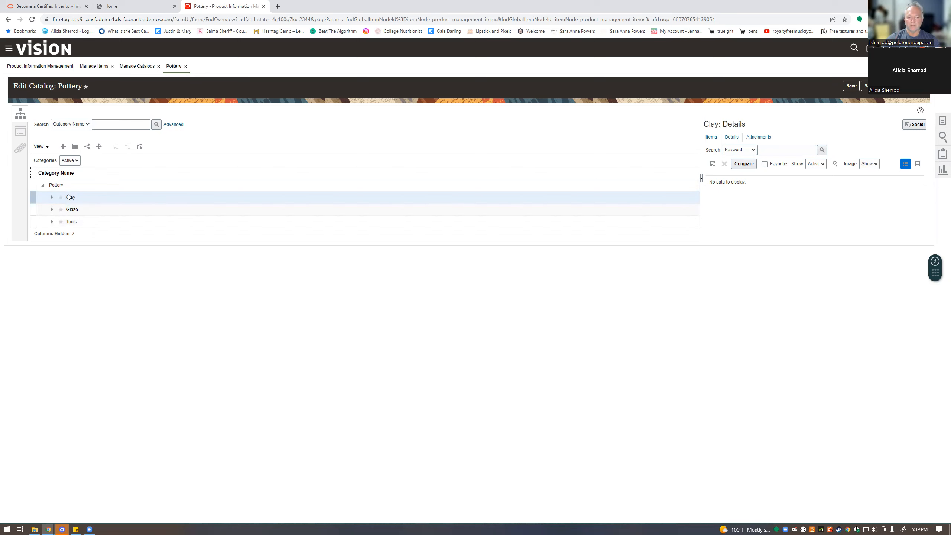
pyautogui.click(52, 196)
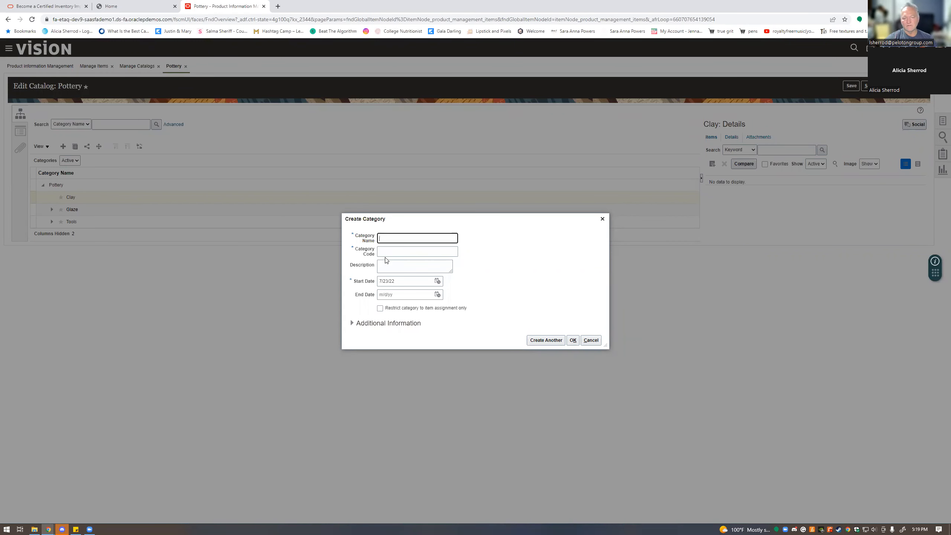
pyautogui.write('Speck')
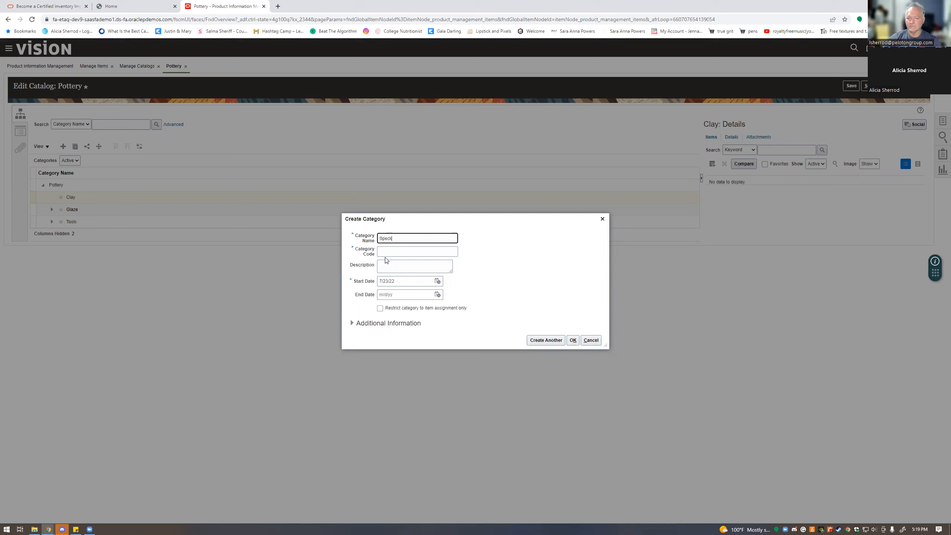
pyautogui.write('led Cla')
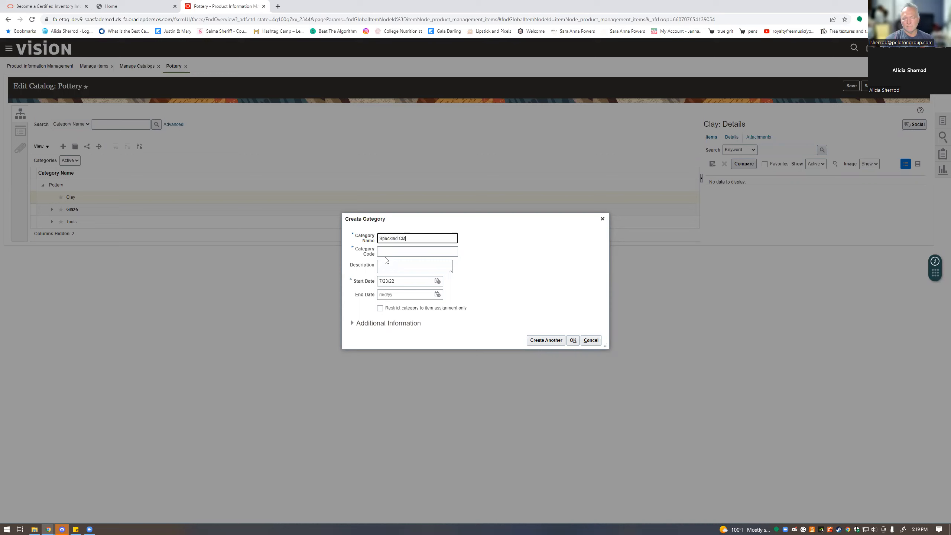
pyautogui.press('BackSpace')
pyautogui.press('BackSpace')
pyautogui.press('BackSpace')
pyautogui.write('Buff')
pyautogui.click(392, 249)
# Step: Describe the Speckled Buff category as "Speckled Buff Laguna clay." and create it, continuing to another category
pyautogui.click(396, 266)
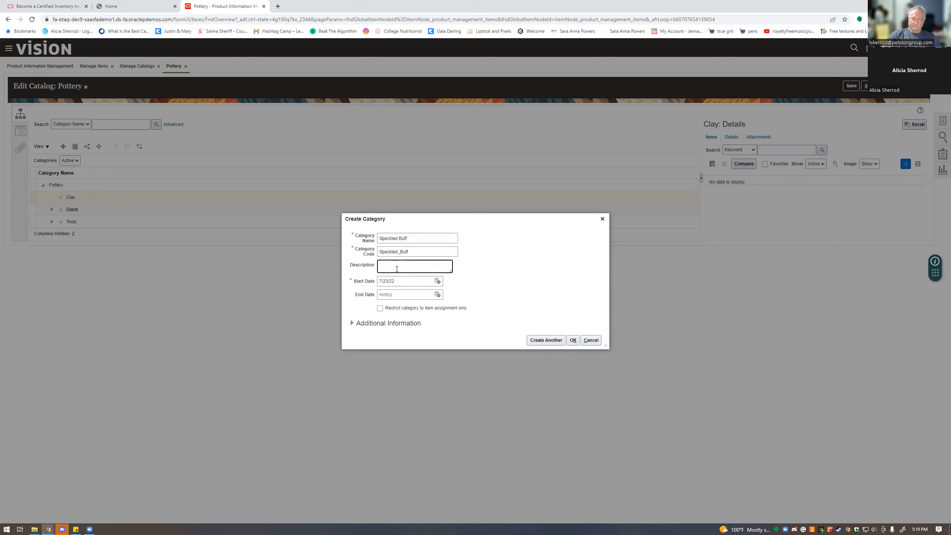
pyautogui.write('Speckled Buff Lago')
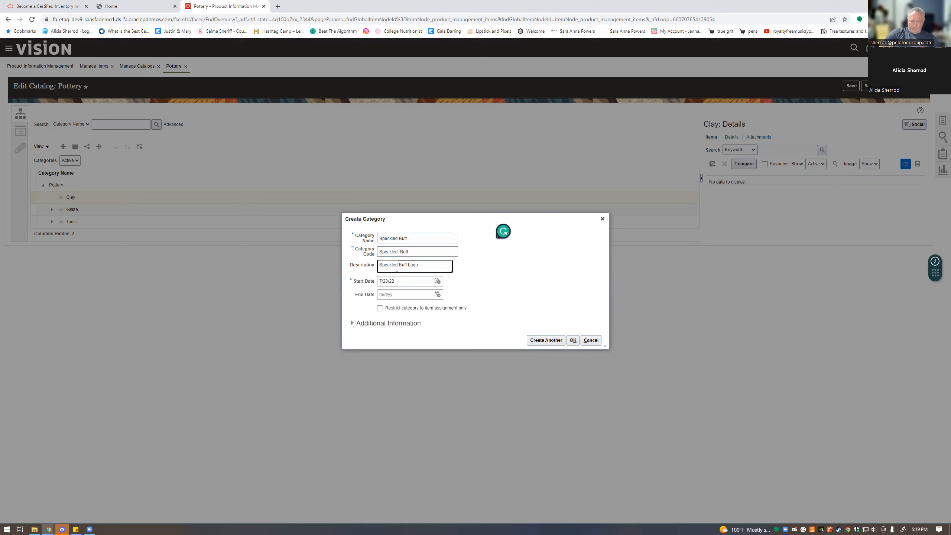
pyautogui.write('ona')
pyautogui.press('BackSpace')
pyautogui.press('BackSpace')
pyautogui.press('BackSpace')
pyautogui.write('una ')
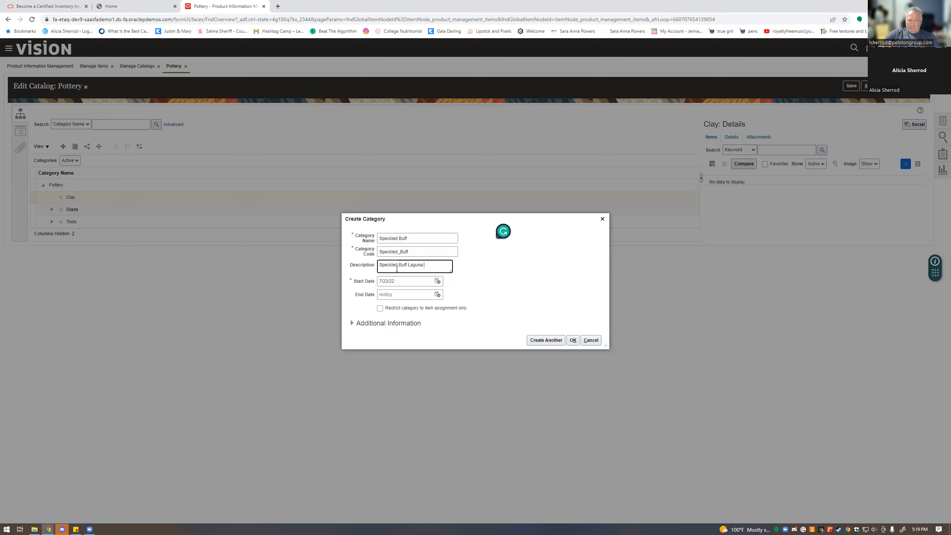
pyautogui.write('clay.')
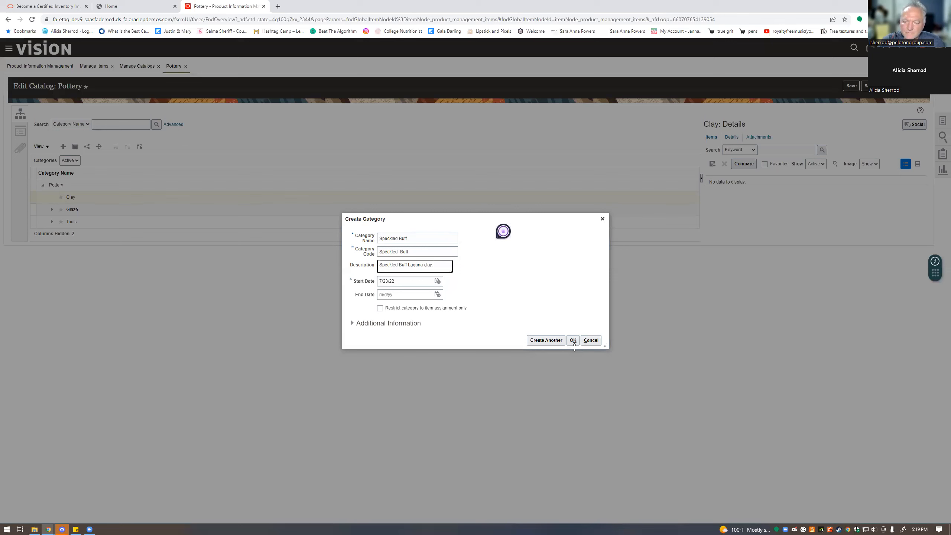
pyautogui.click(548, 343)
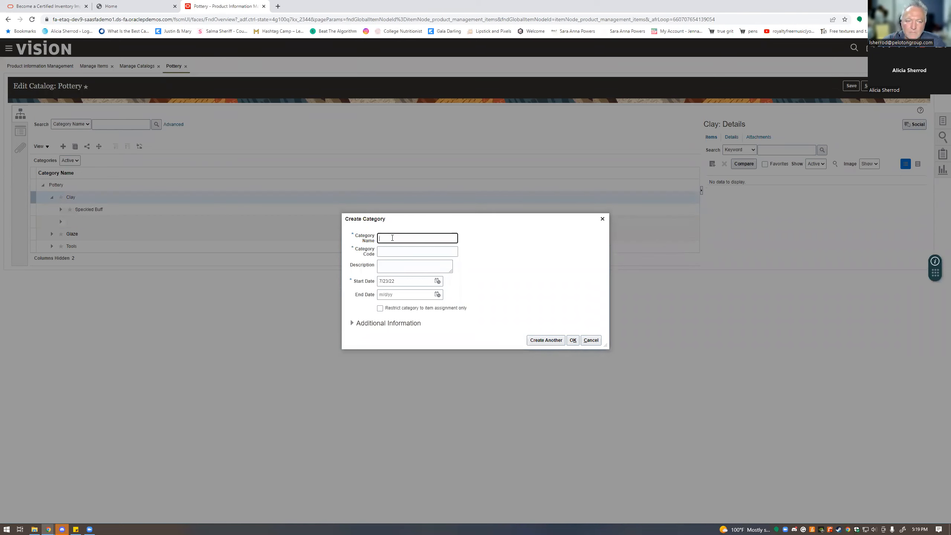
# Step: Create a subcategory under Clay named Red Clay with code Red_Clay and description "Red Clay Cone 06", continuing to another category
pyautogui.write('d Clay')
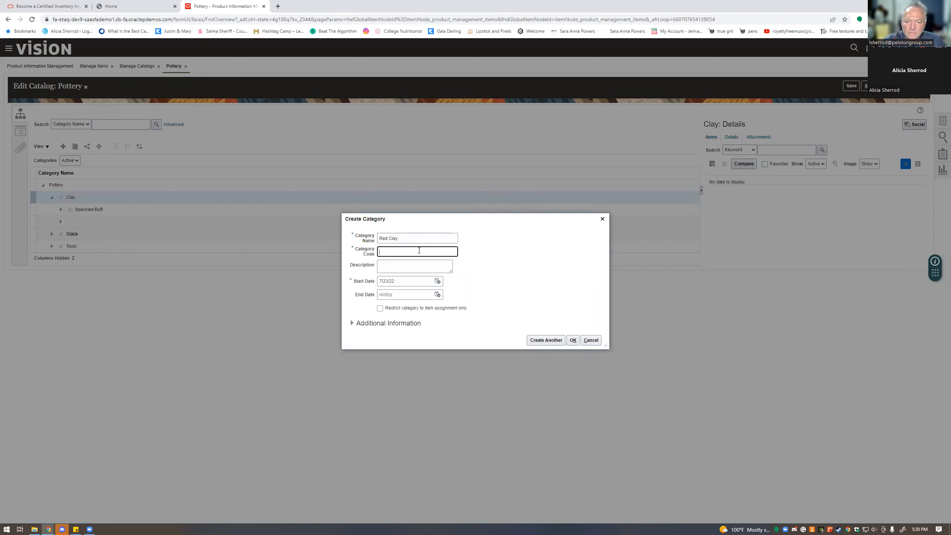
pyautogui.press('Tab')
pyautogui.click(404, 266)
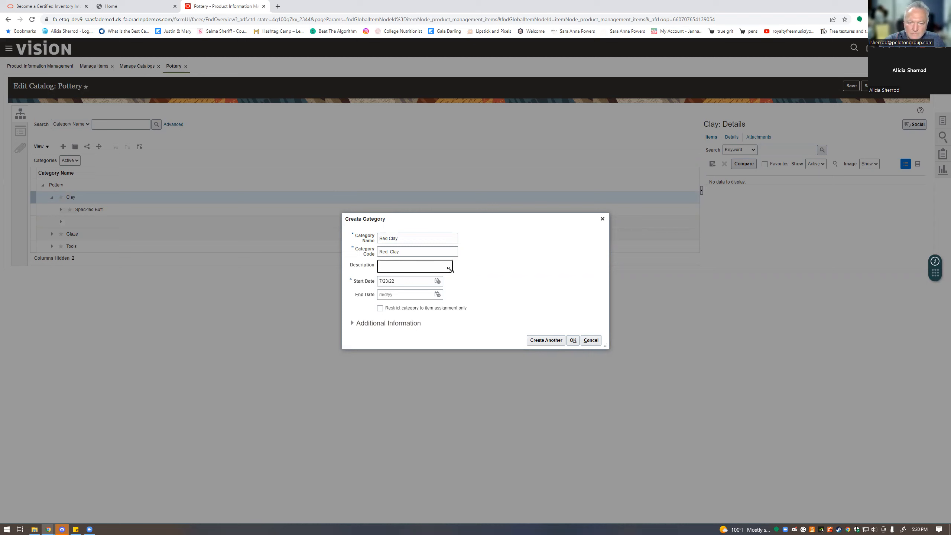
pyautogui.write('Red Clay')
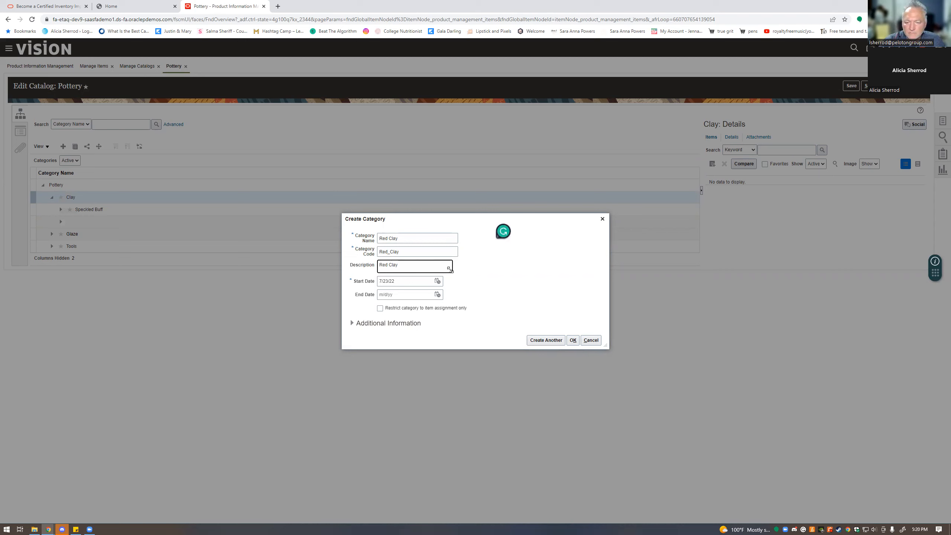
pyautogui.write(' Cone 06')
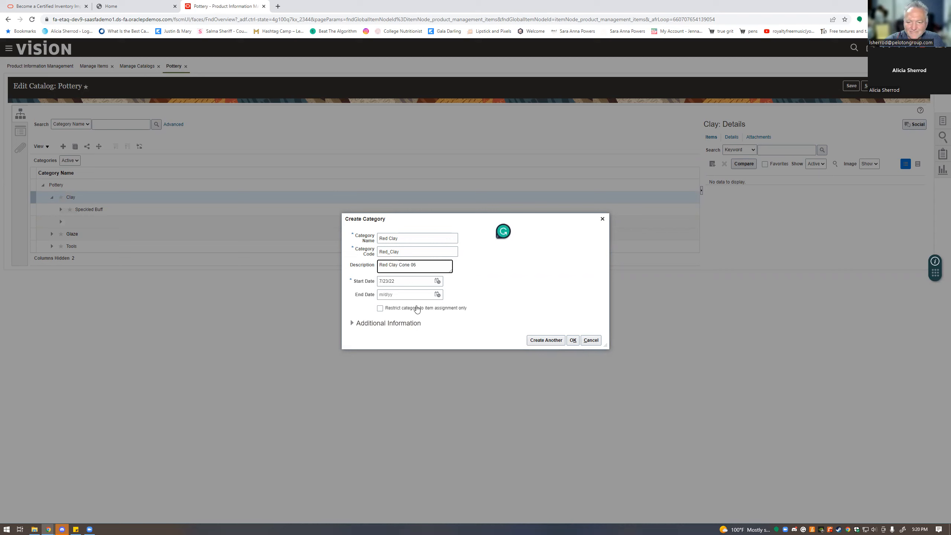
pyautogui.click(551, 341)
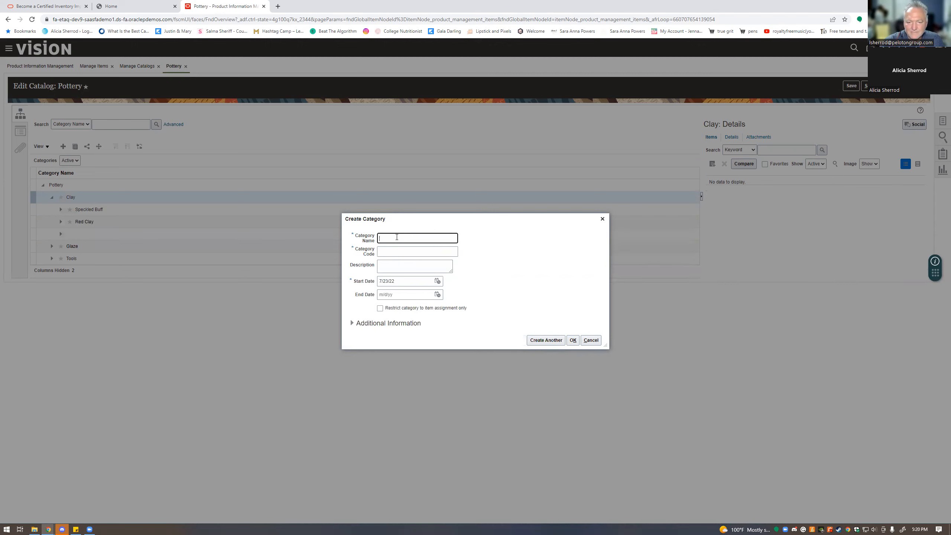
# Step: Create the last Clay subcategory, Brown Clay, with code Brown_Clay and description "Brown Clay cone 06", and save the Pottery catalog
pyautogui.write('Brown Clay')
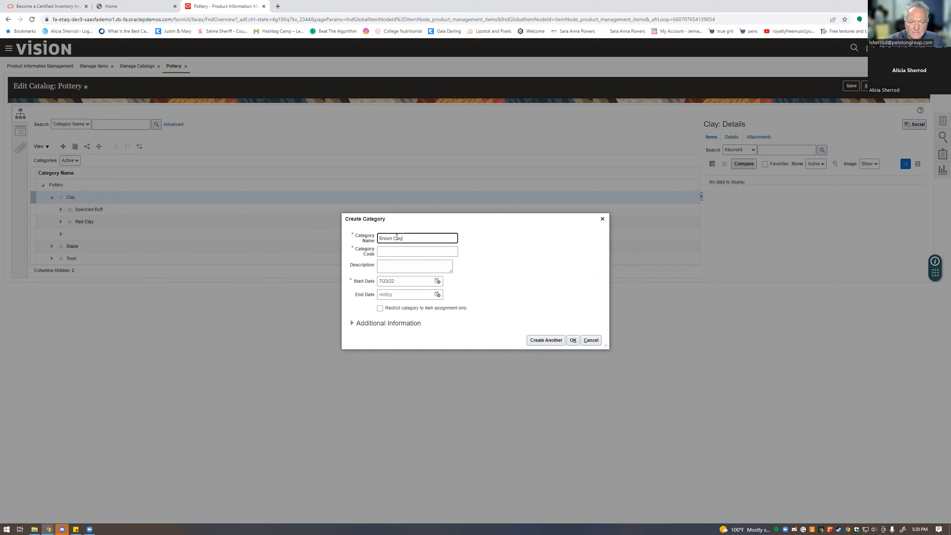
pyautogui.click(384, 250)
pyautogui.click(405, 267)
pyautogui.write('Brown')
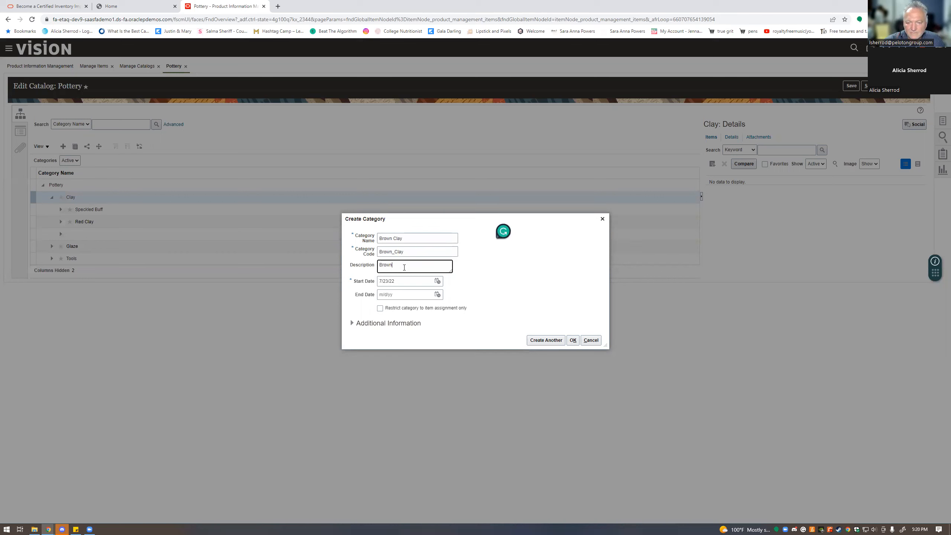
pyautogui.write(' Clay cone ')
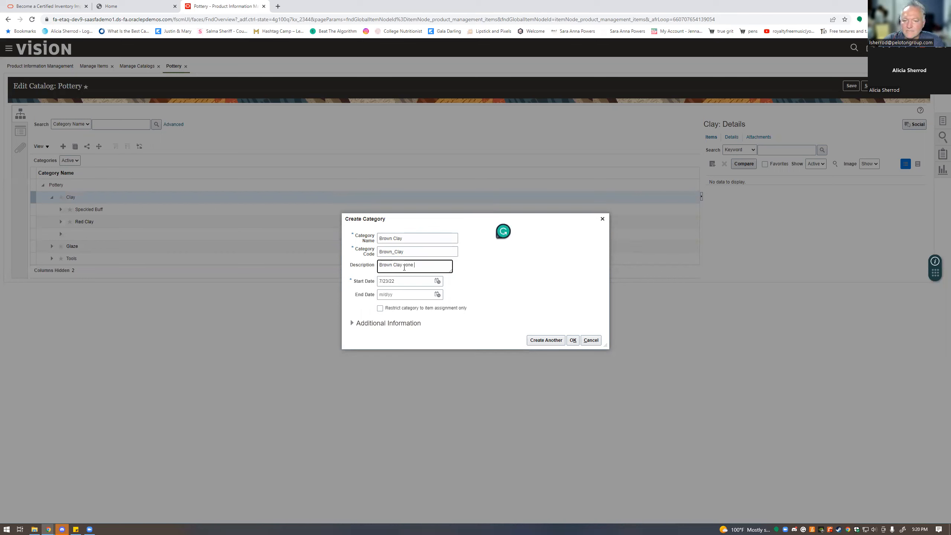
pyautogui.write('06')
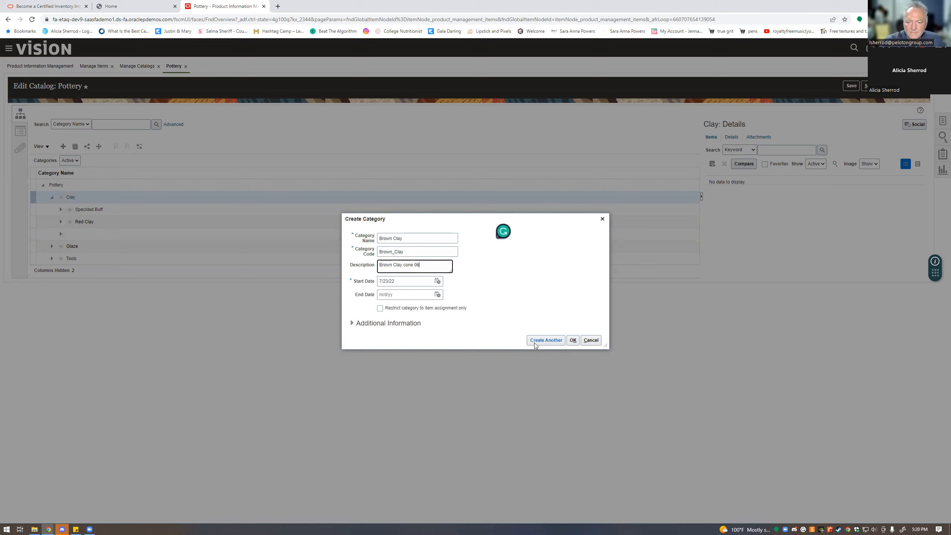
pyautogui.click(572, 341)
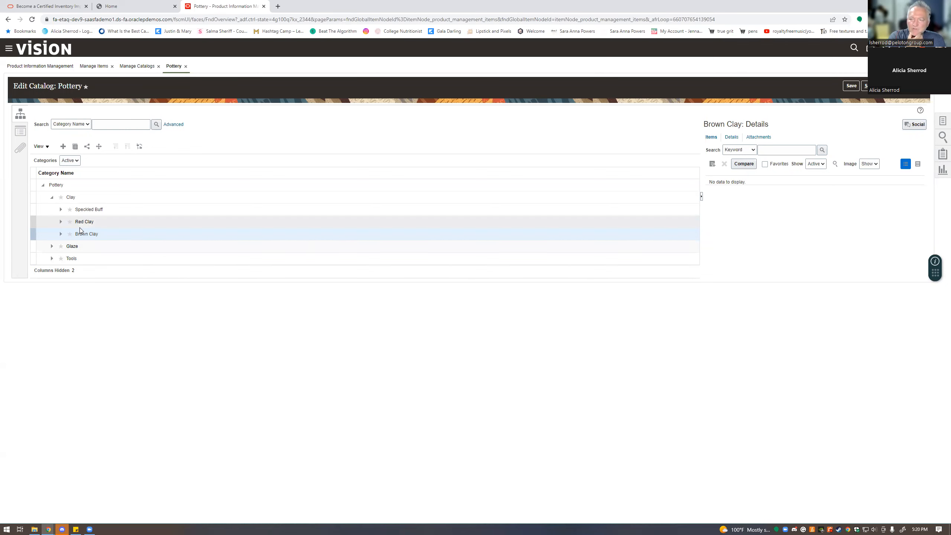
pyautogui.click(80, 246)
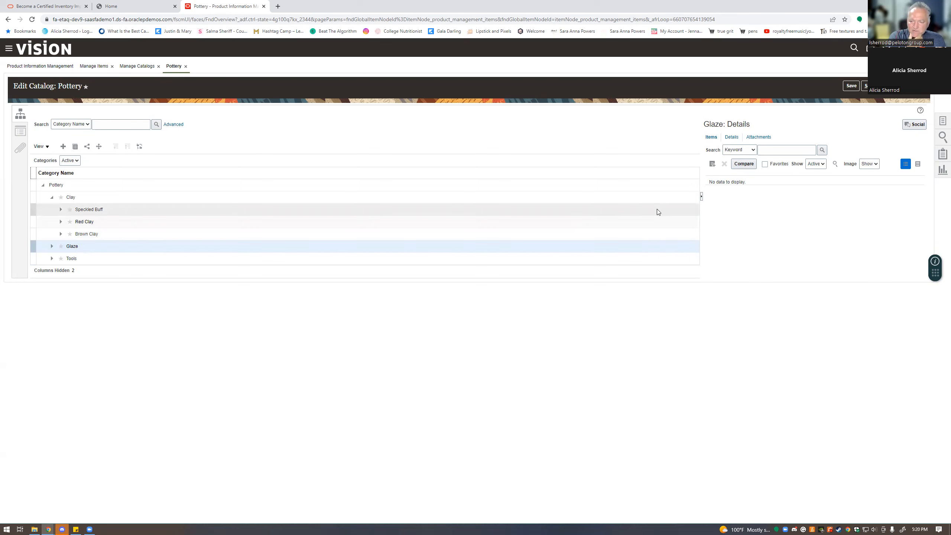
pyautogui.click(855, 88)
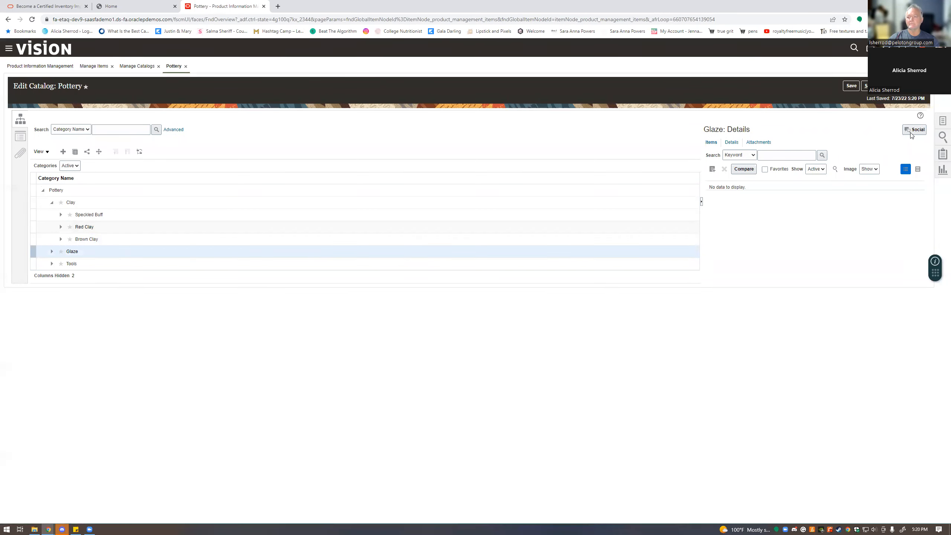
# Step: Go to the Manage Items task and open item AS9090 for editing
pyautogui.click(942, 123)
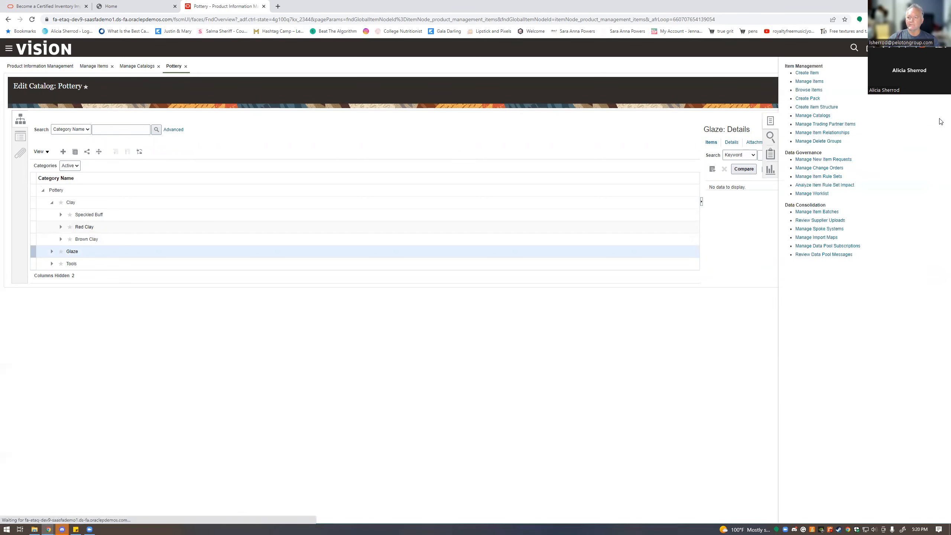
pyautogui.click(808, 81)
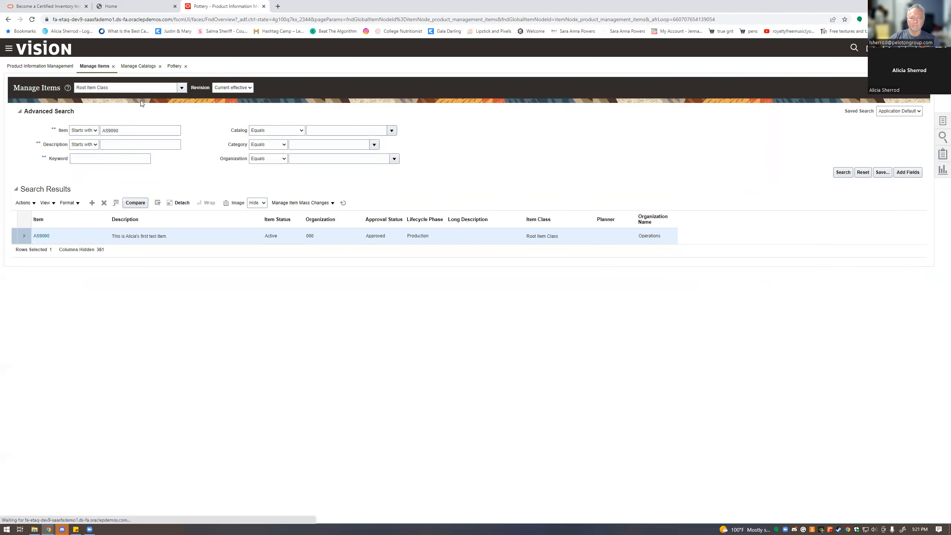
pyautogui.click(147, 129)
pyautogui.click(188, 231)
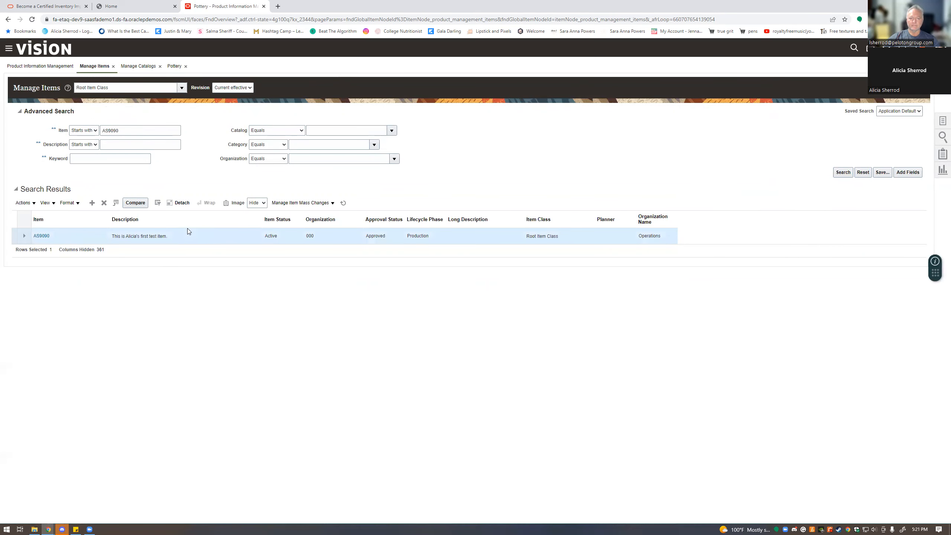
pyautogui.click(42, 235)
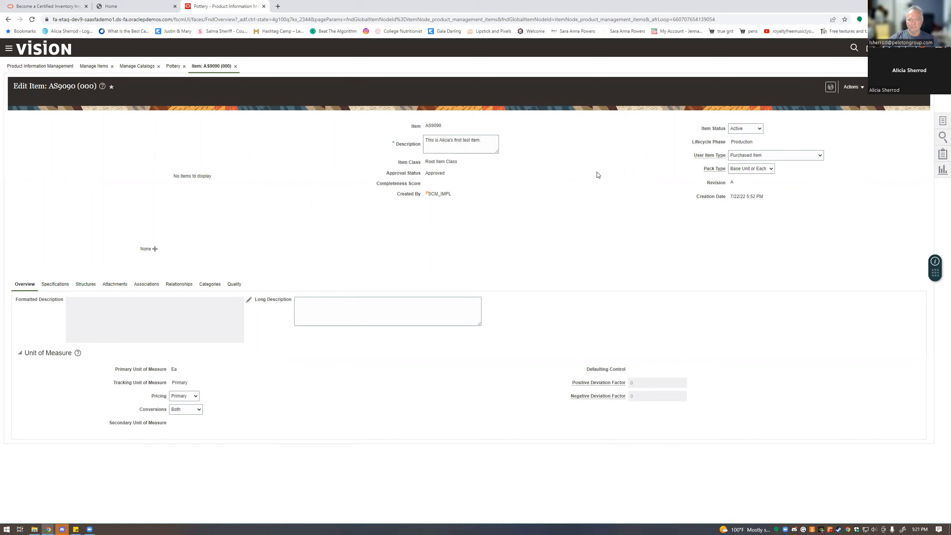
# Step: Add a category assignment row to item AS9090, then search for the Pottery catalog and select it as the row's catalog
pyautogui.click(213, 284)
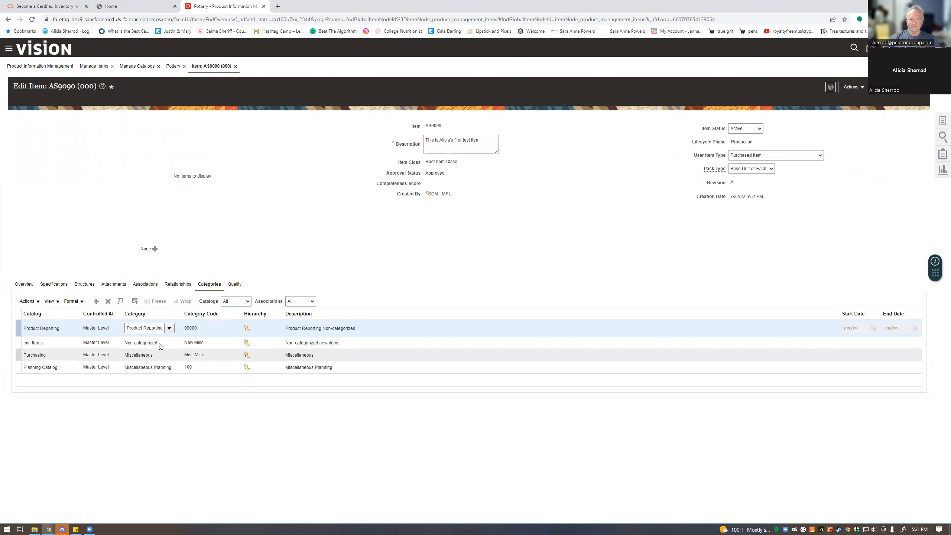
pyautogui.click(95, 301)
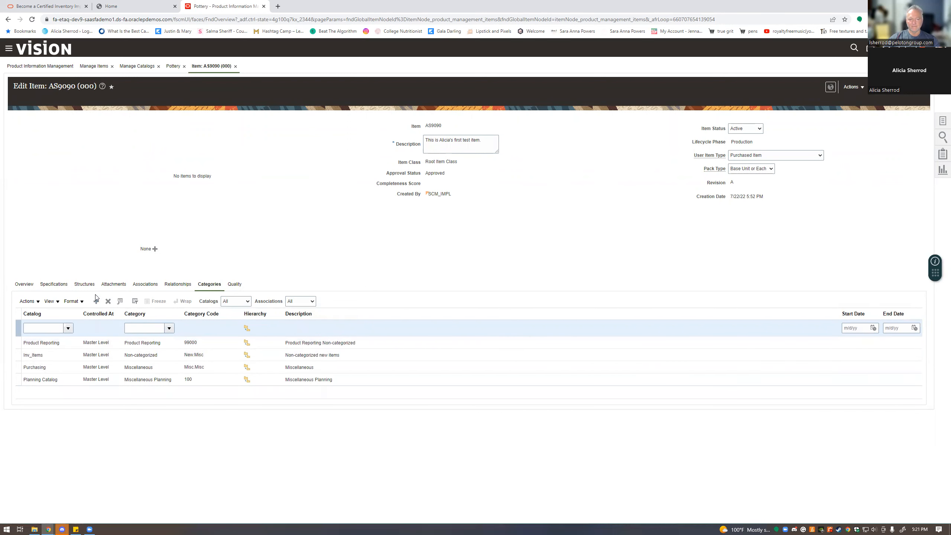
pyautogui.click(67, 328)
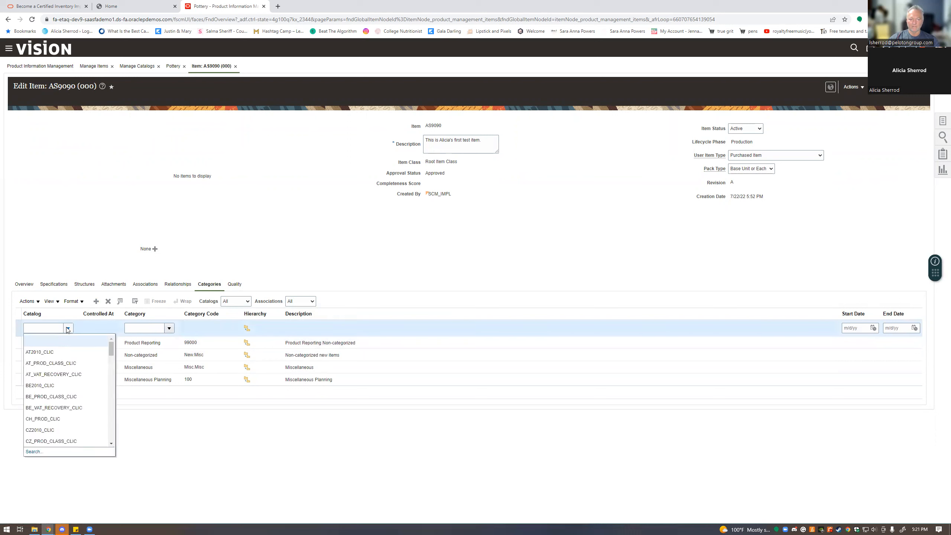
pyautogui.scroll(-3, 69, 369)
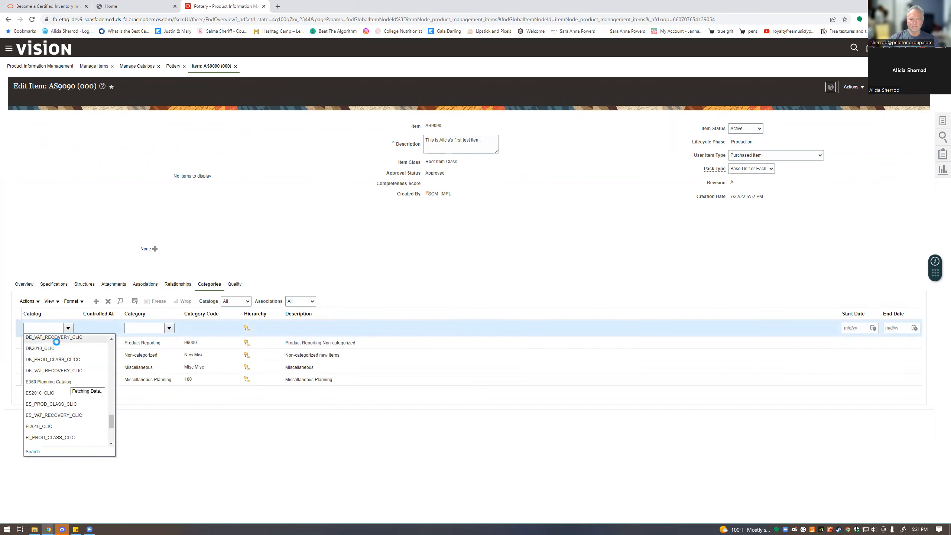
pyautogui.click(52, 329)
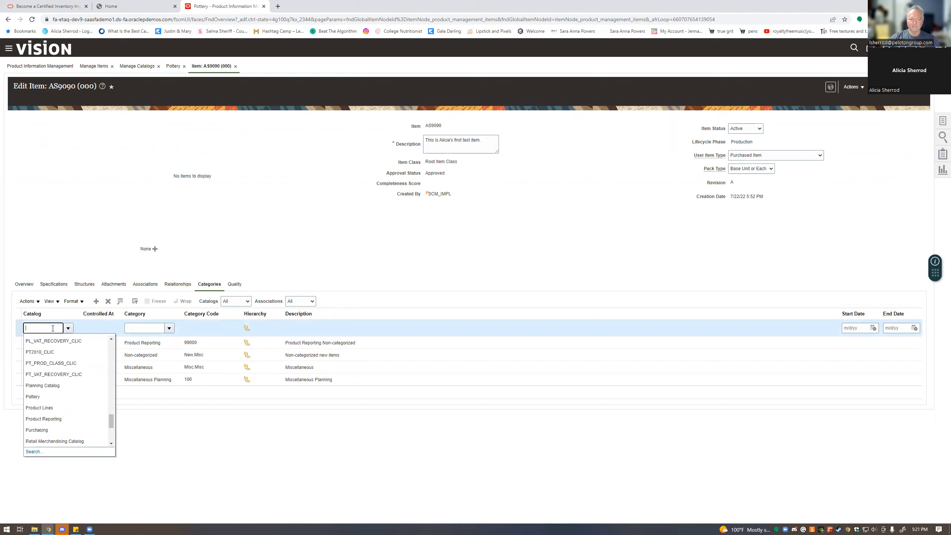
pyautogui.click(34, 452)
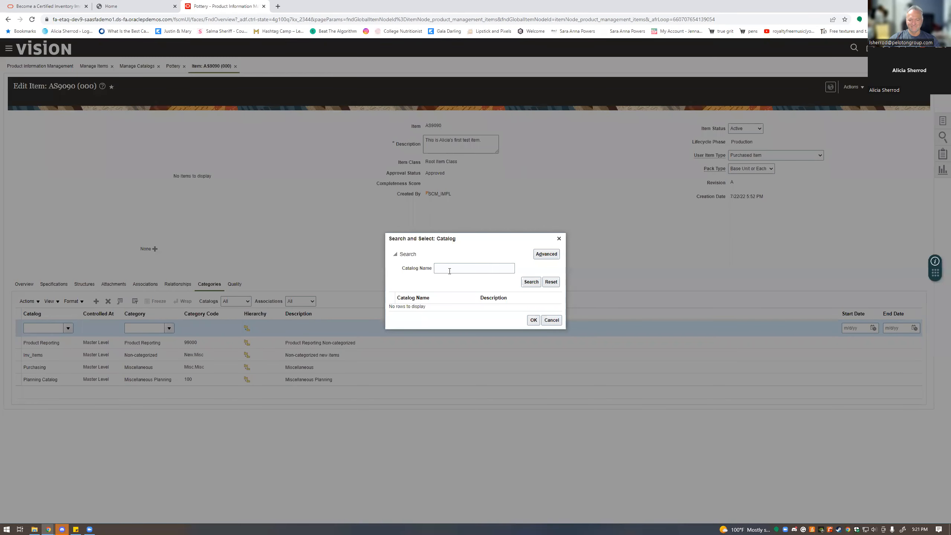
pyautogui.click(449, 270)
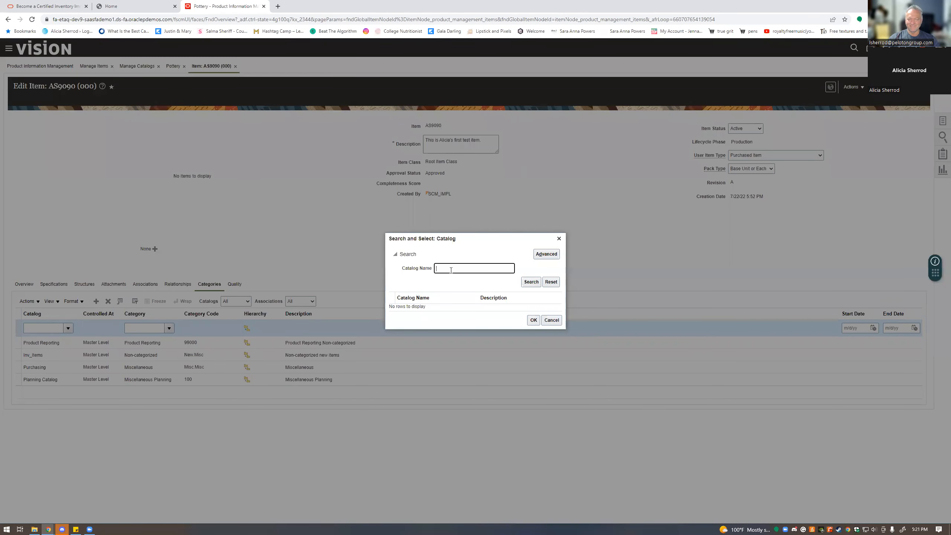
pyautogui.write('Pottery')
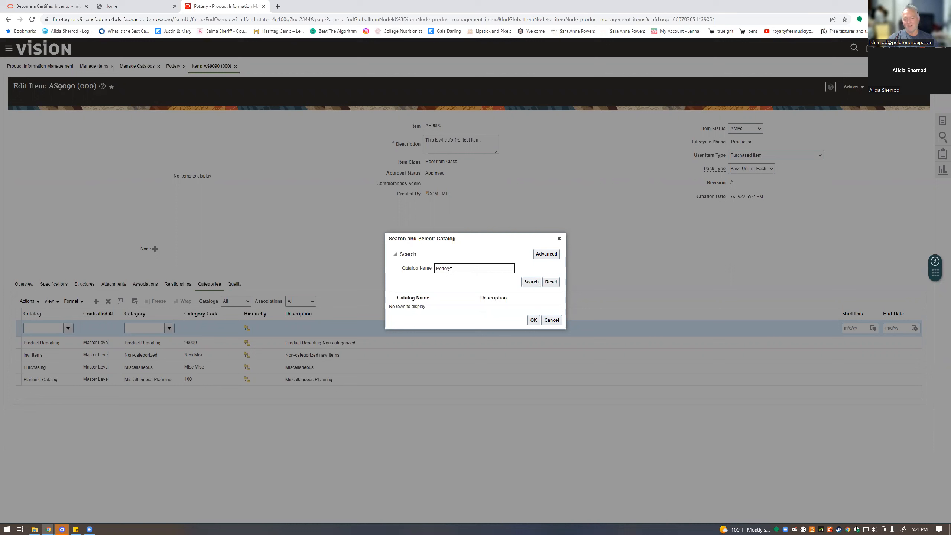
pyautogui.click(528, 283)
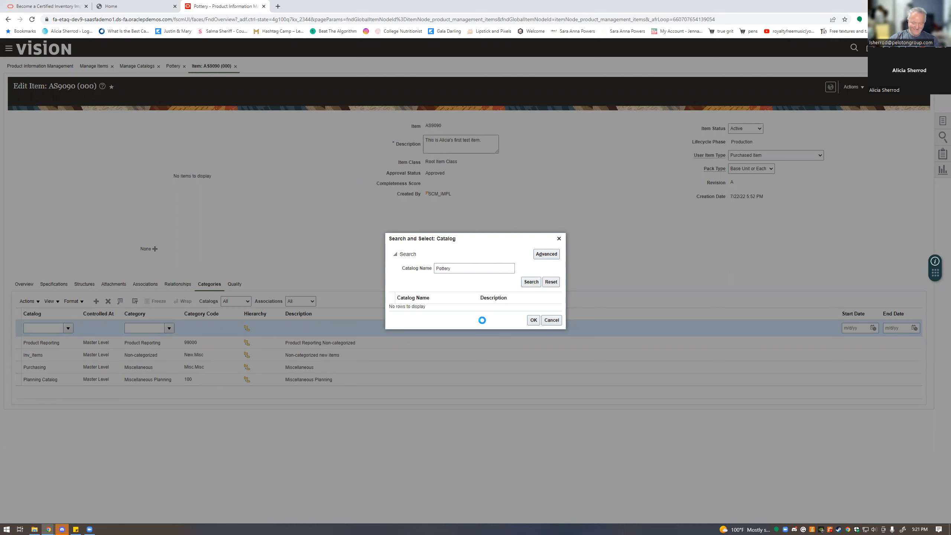
pyautogui.click(529, 324)
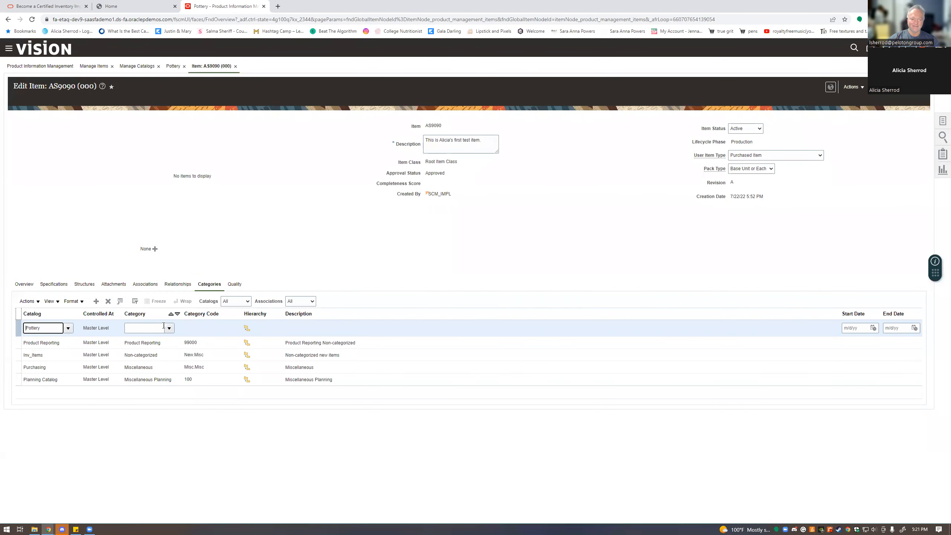
# Step: Assign the Speckled Buff category to the new Pottery row of the item
pyautogui.click(170, 328)
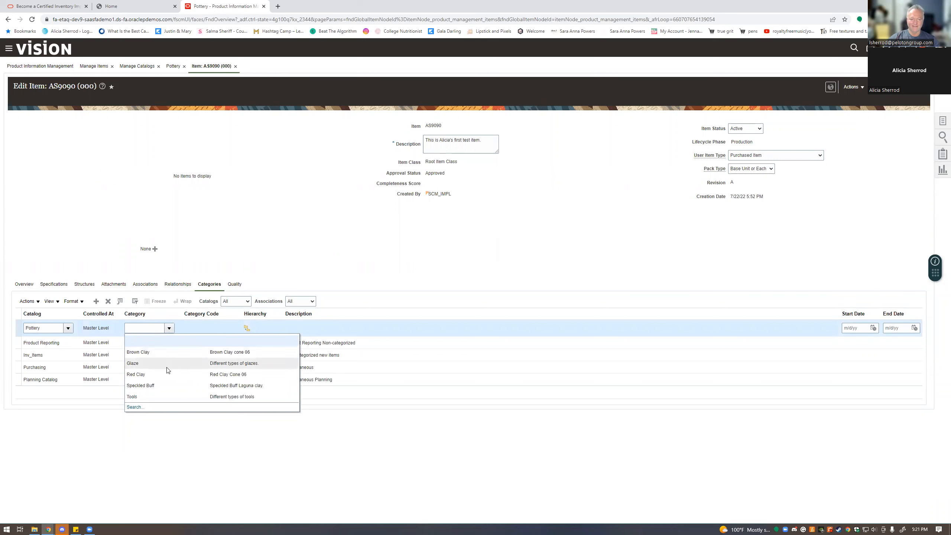
pyautogui.click(164, 385)
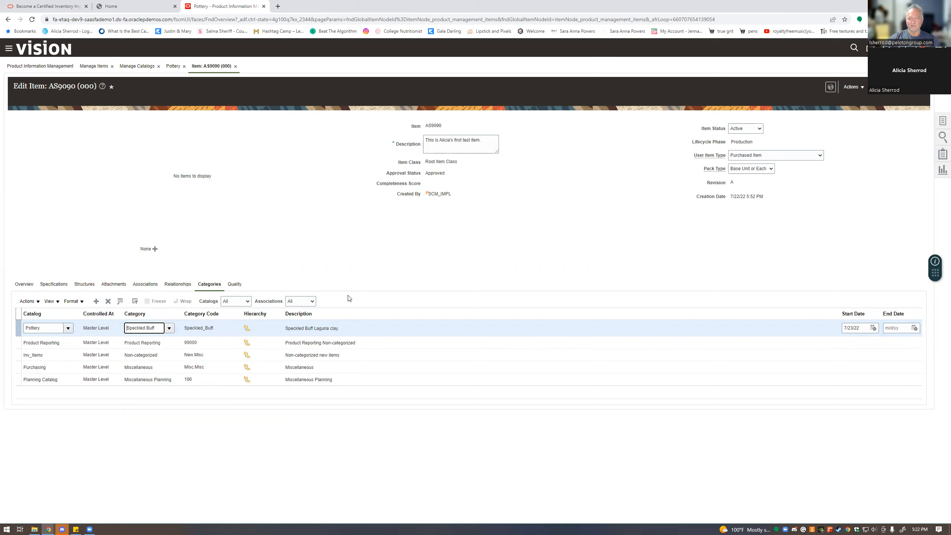
pyautogui.click(360, 271)
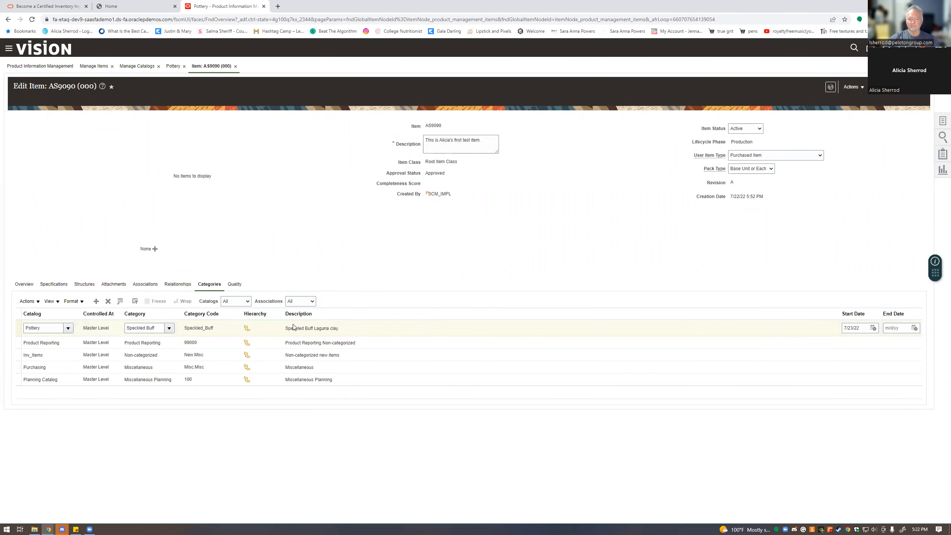
# Step: Replace the item description with "Speckled Buff Laguna Clay cone 06." and save the item
pyautogui.click(467, 152)
pyautogui.moveTo(484, 145); pyautogui.dragTo(385, 145)
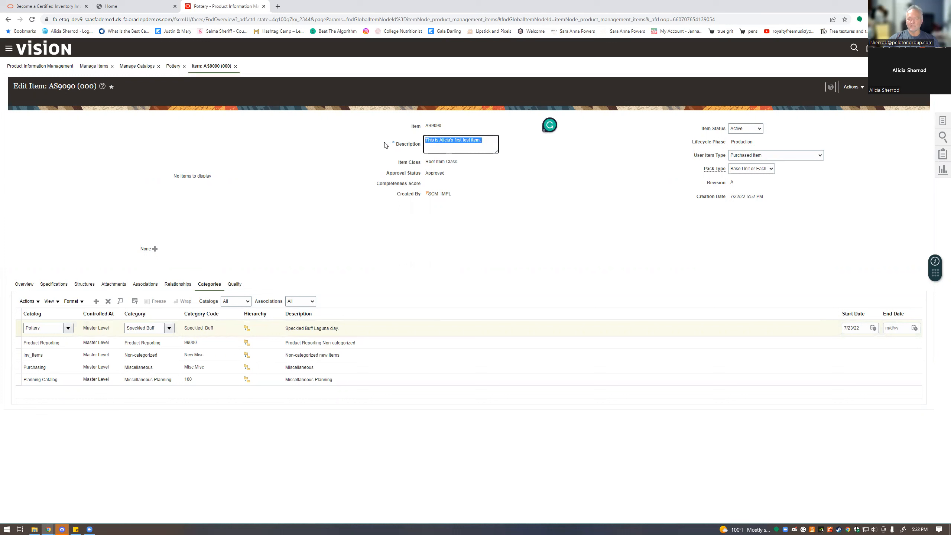
pyautogui.write('Speckled Bu')
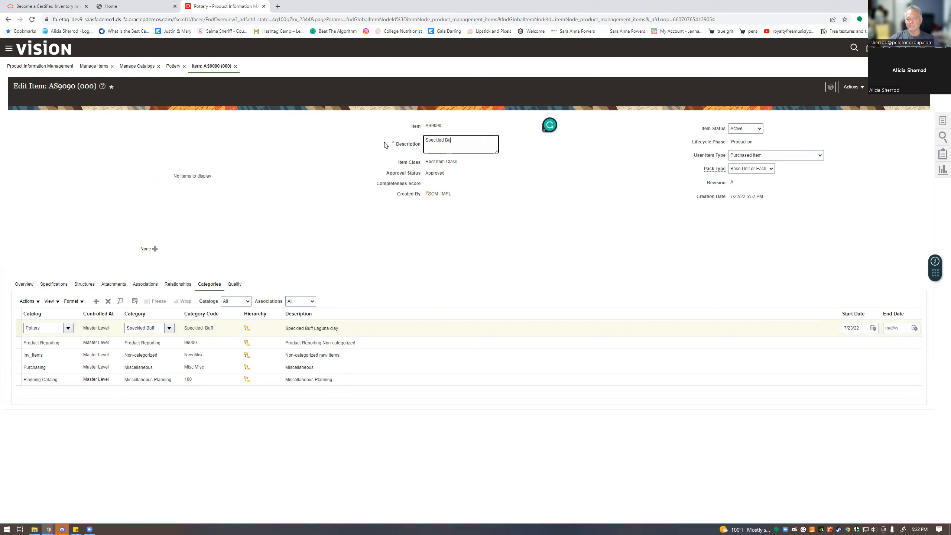
pyautogui.write('ff Laguna Clay cone 06.')
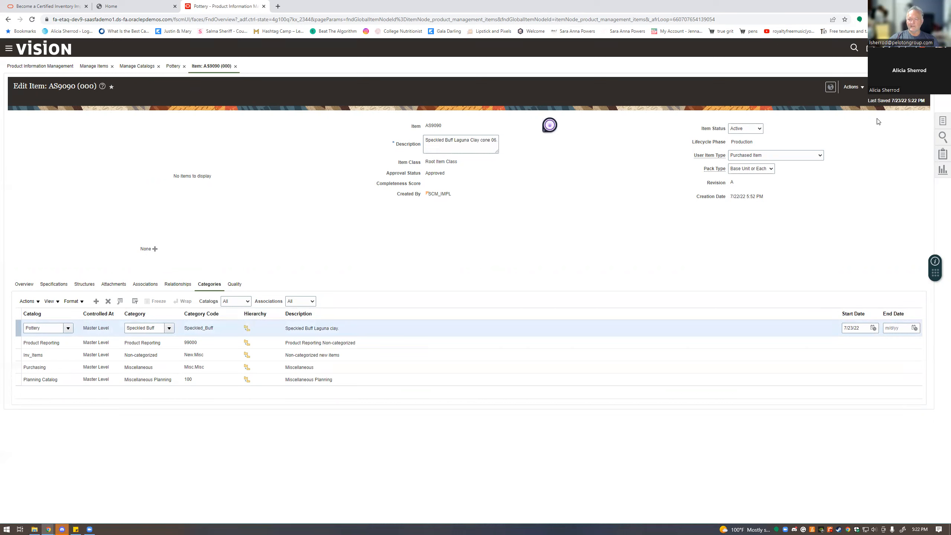
# Step: Go to the Browse Items task and search for item AS9090
pyautogui.click(941, 126)
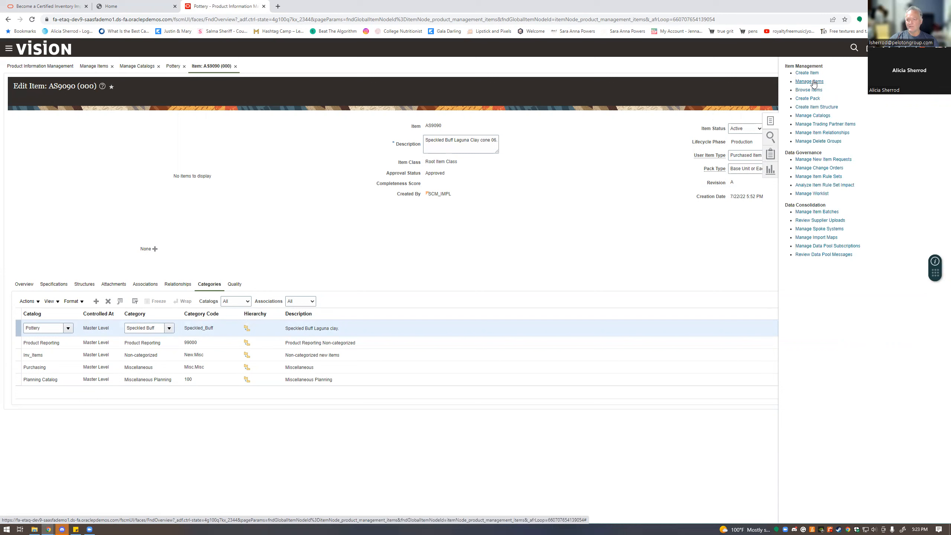
pyautogui.click(807, 90)
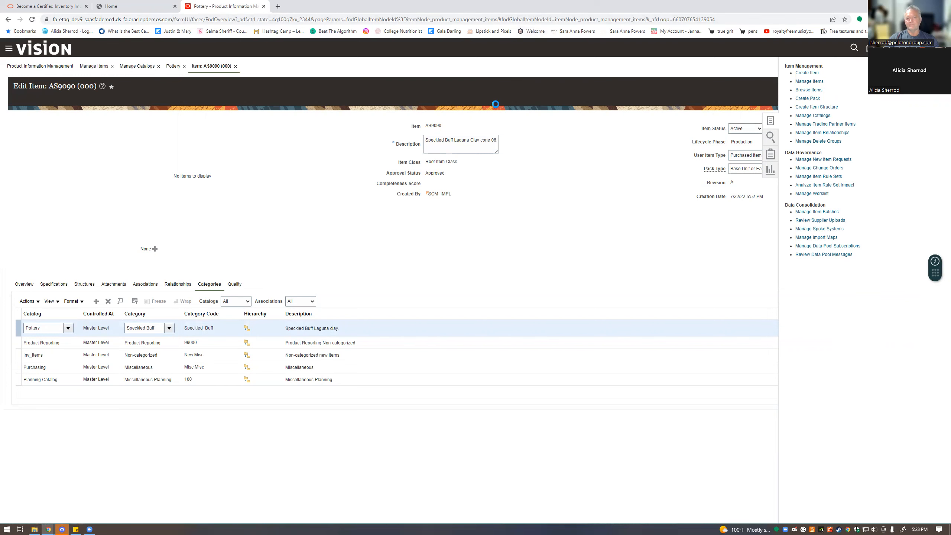
pyautogui.click(246, 207)
pyautogui.write('AS9090')
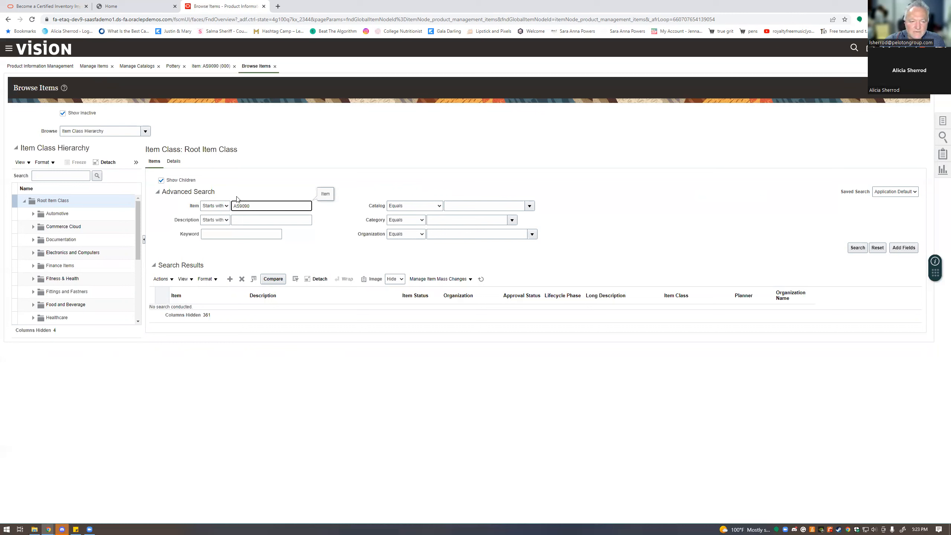
pyautogui.press('Return')
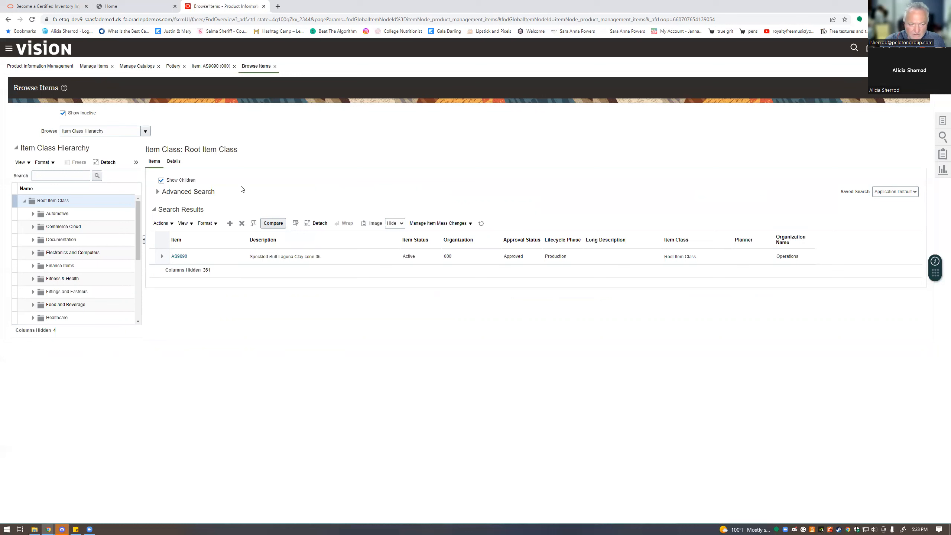
# Step: Search the Item Class Hierarchy for "pottery", then again with the capitalized spelling "Pottery"
pyautogui.click(57, 176)
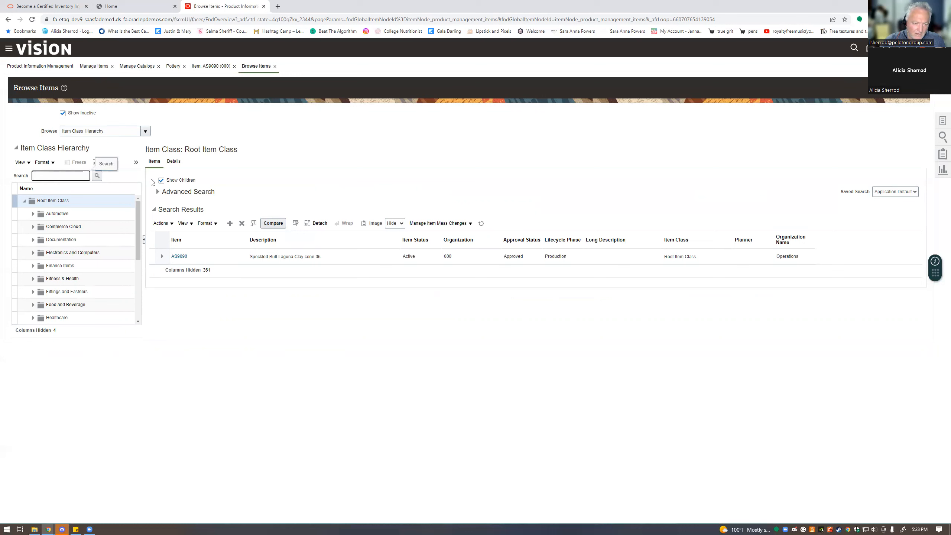
pyautogui.write('pottery')
pyautogui.press('Return')
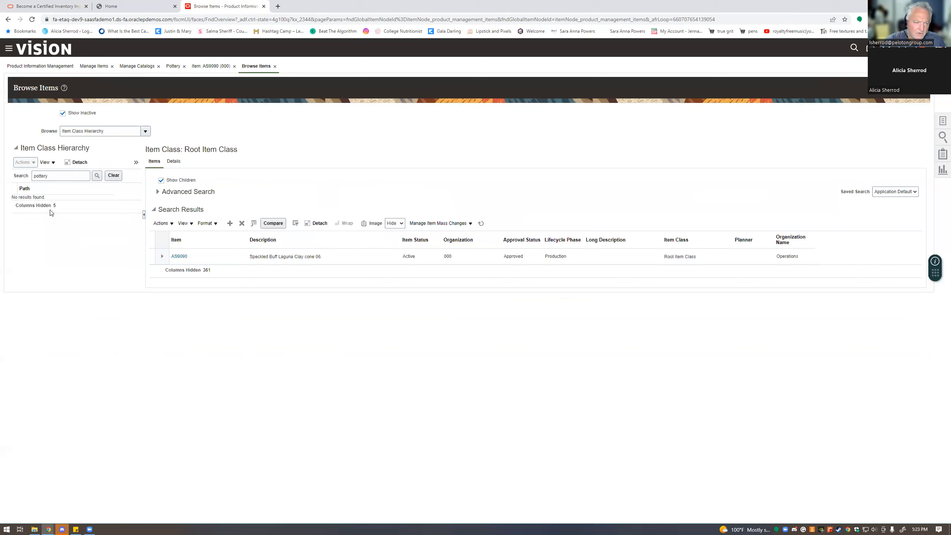
pyautogui.click(60, 178)
pyautogui.doubleClick(60, 178)
pyautogui.write('Pottery')
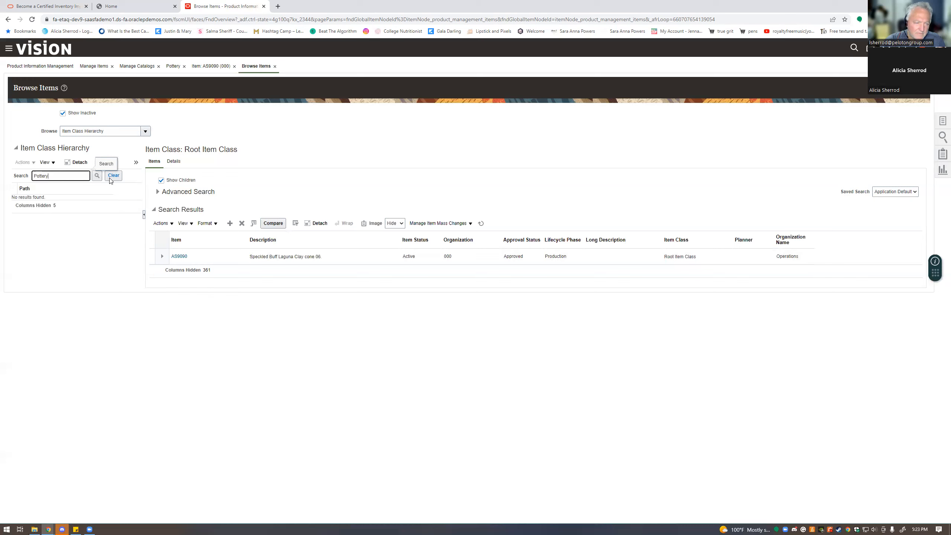
pyautogui.press('Return')
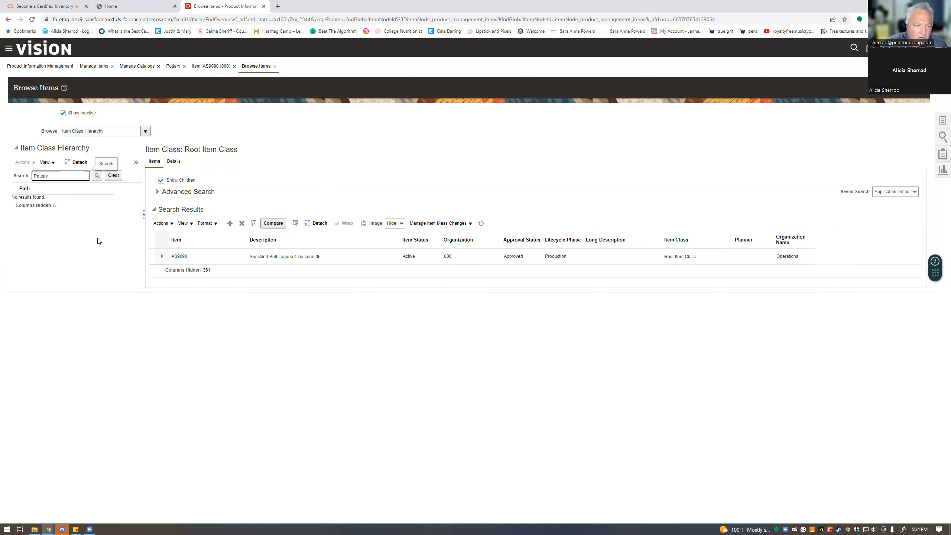
pyautogui.click(48, 205)
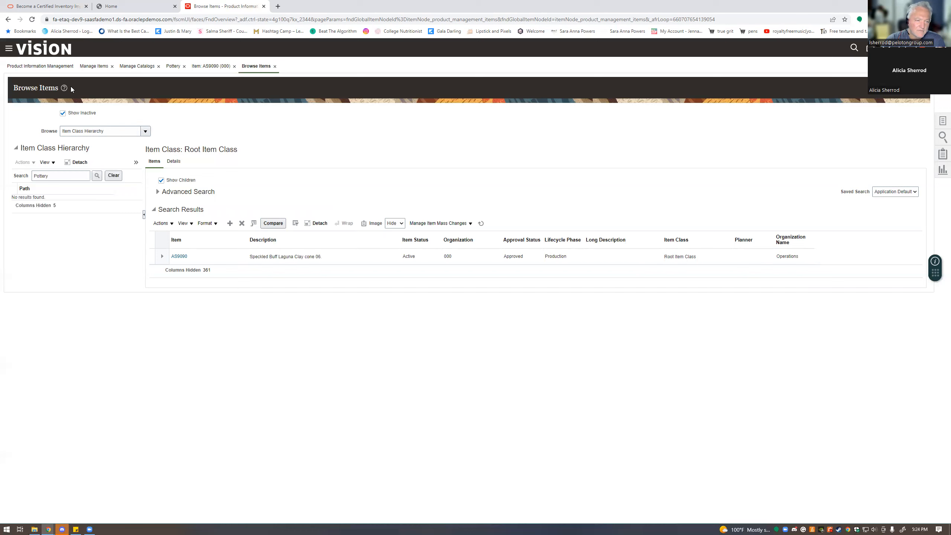
pyautogui.click(52, 163)
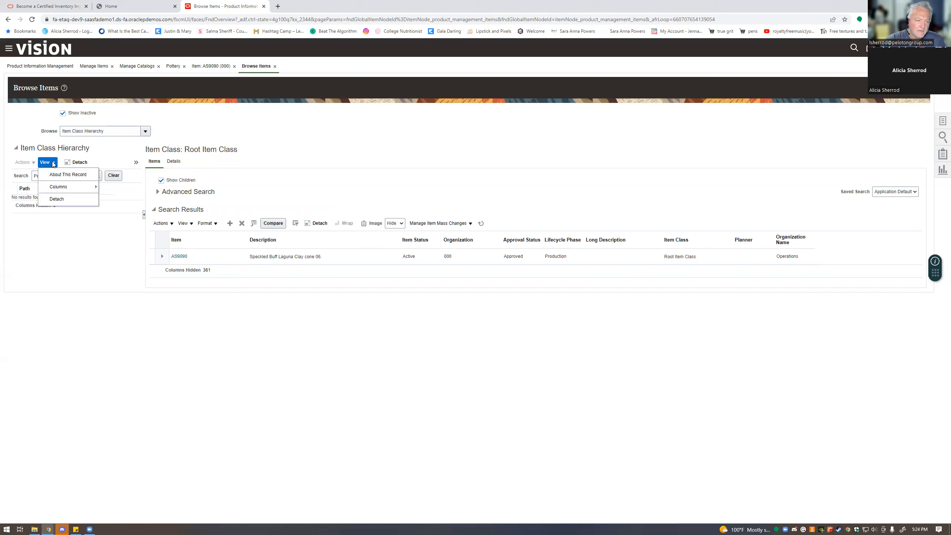
pyautogui.moveTo(64, 186)
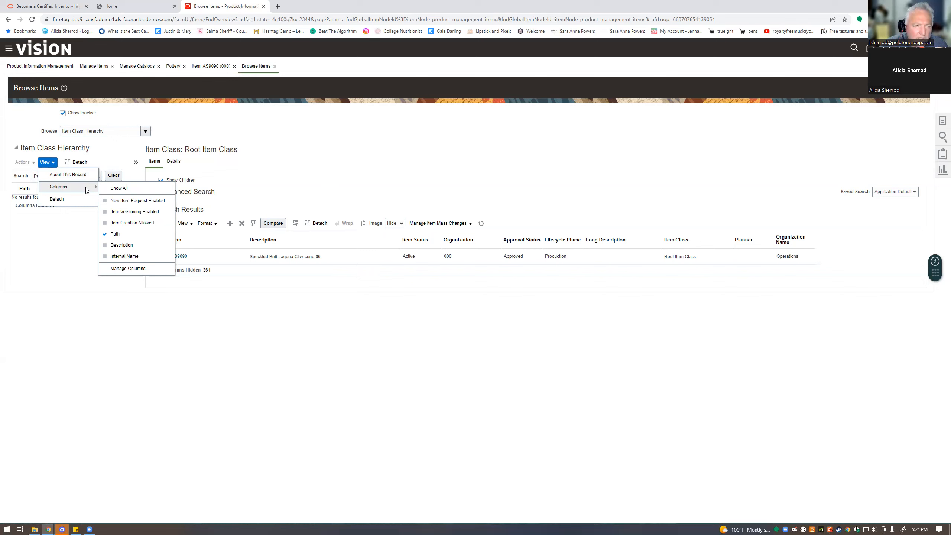
pyautogui.click(47, 163)
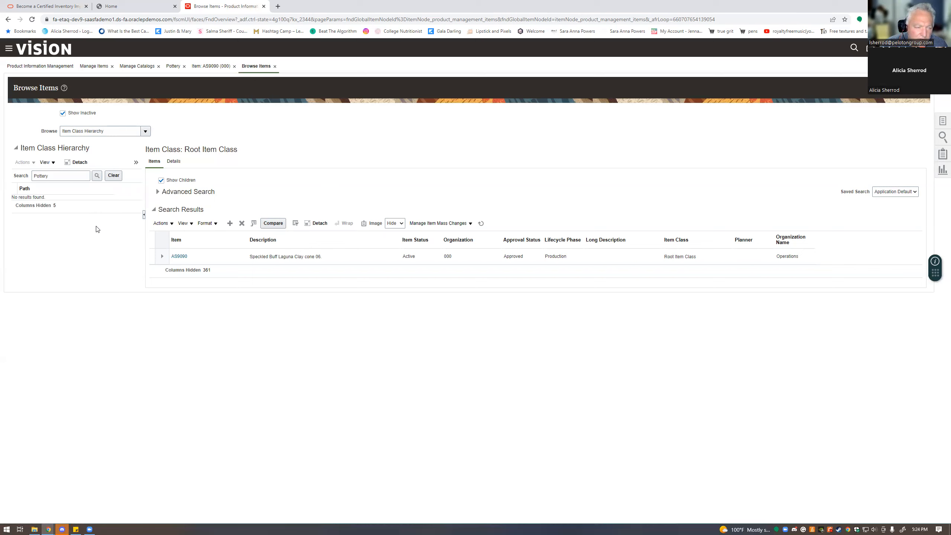
# Step: Rerun the Pottery search in the item class hierarchy and open item AS9090 from the item search results
pyautogui.click(86, 176)
pyautogui.click(97, 176)
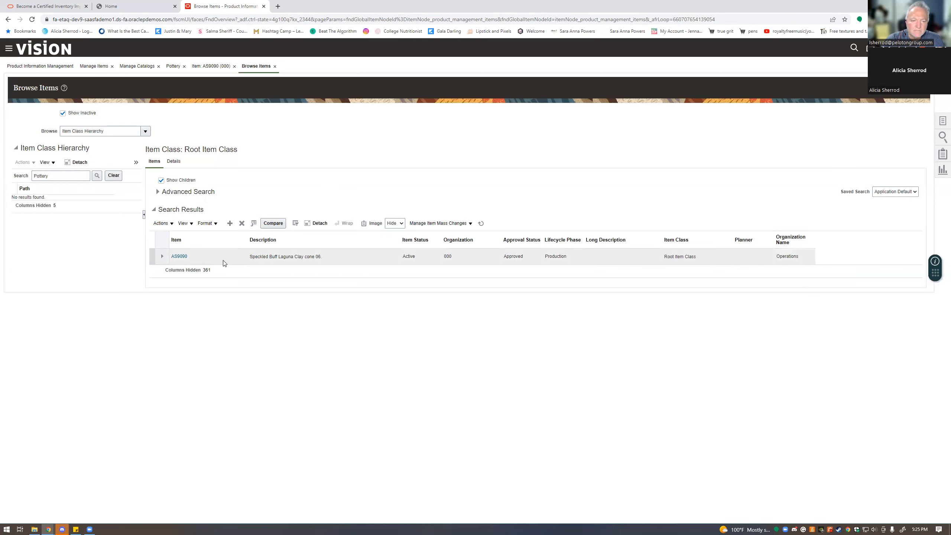
pyautogui.click(179, 256)
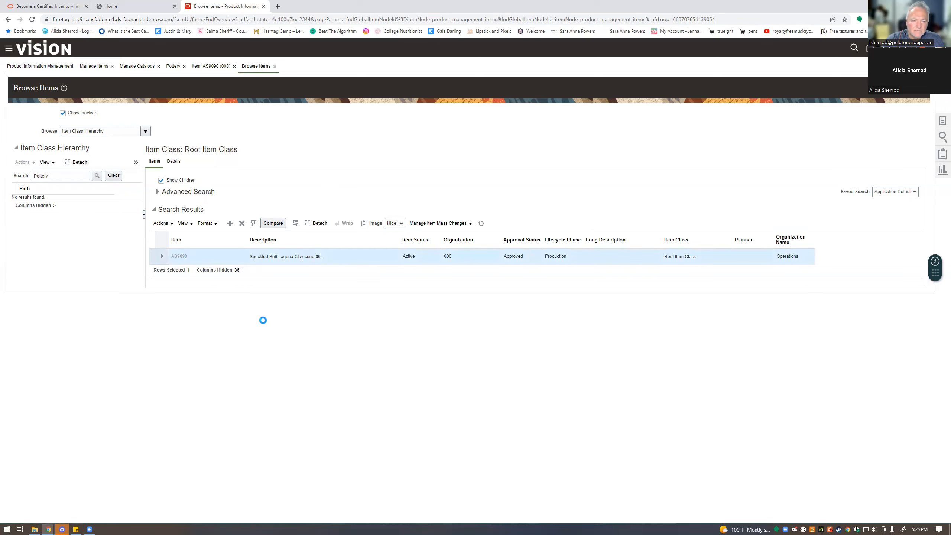